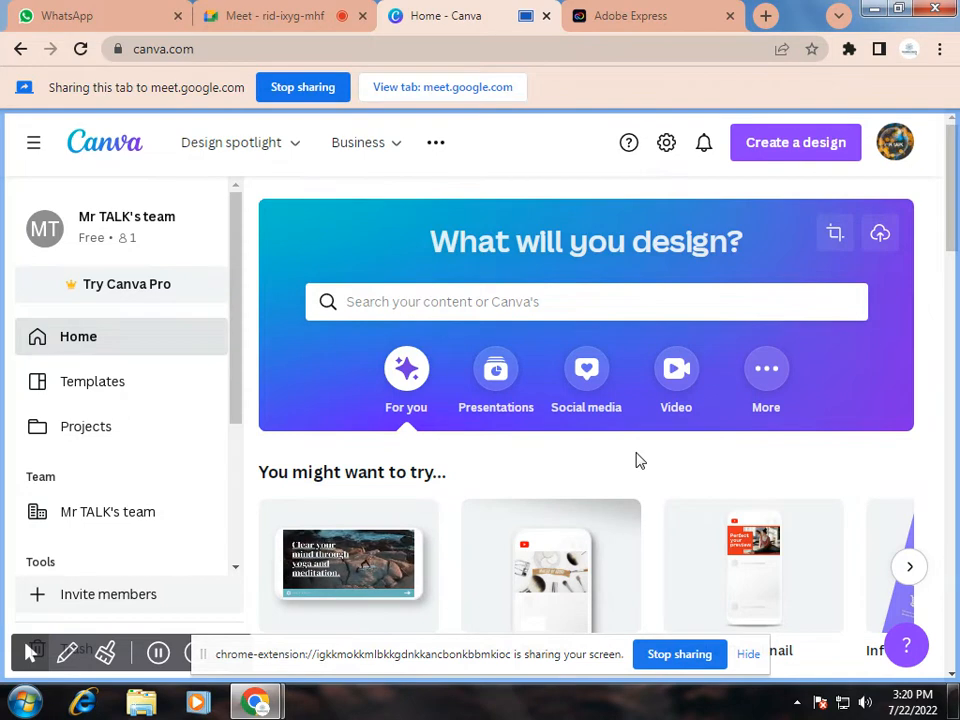
Examine the design types suggested under "You might want to try", from Video through to Class Schedule.
scroll(638, 460, down, 2)
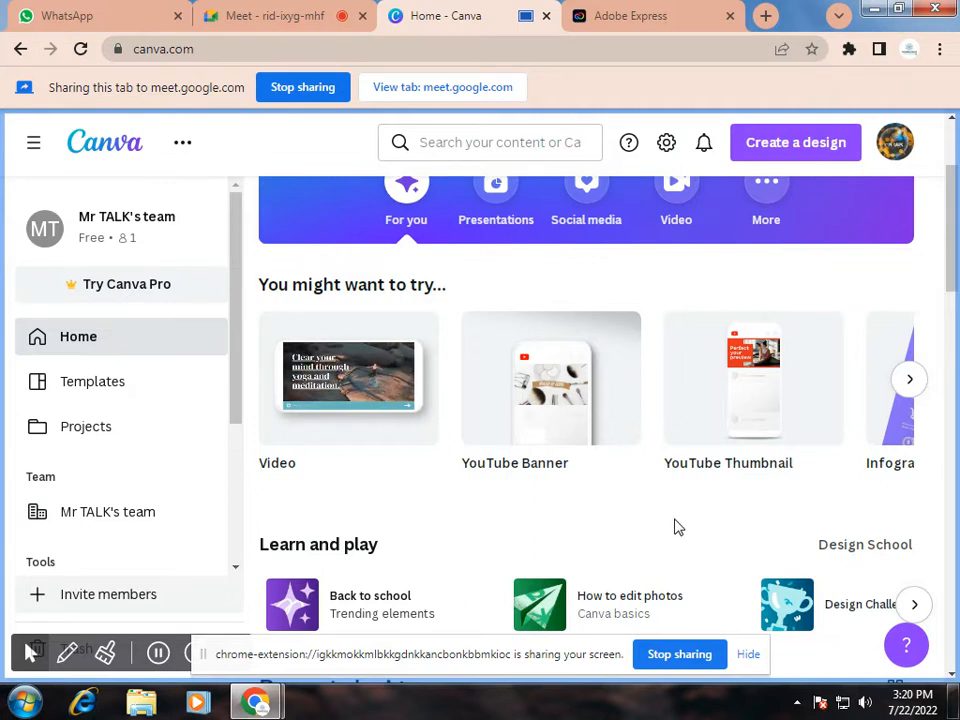
scroll(675, 525, up, 1)
scroll(675, 525, down, 1)
scroll(672, 527, down, 1)
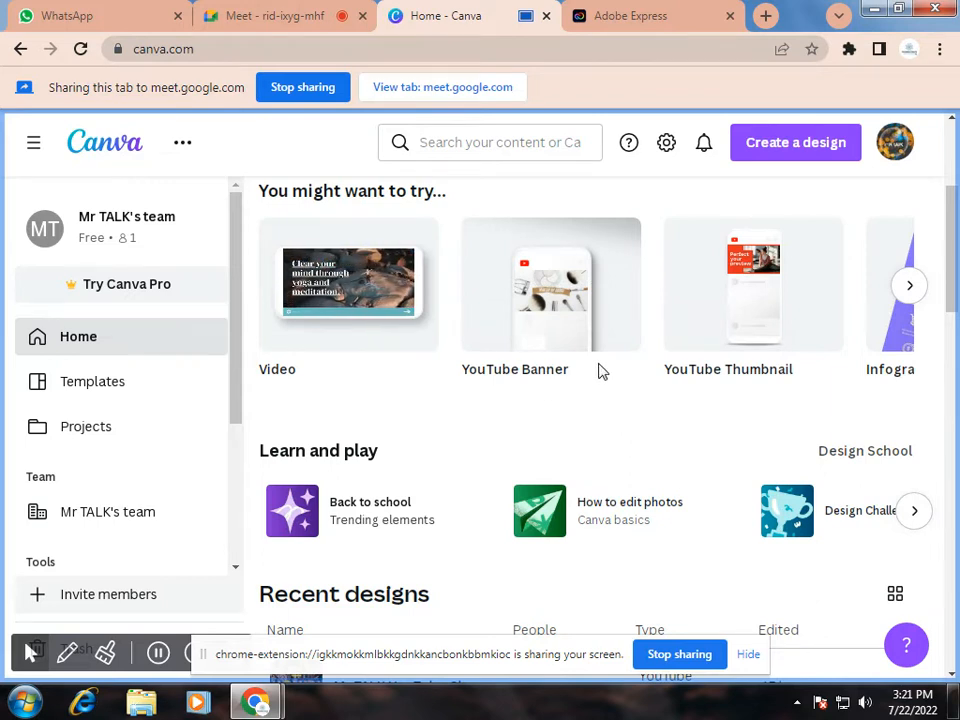
mouse_move(568, 328)
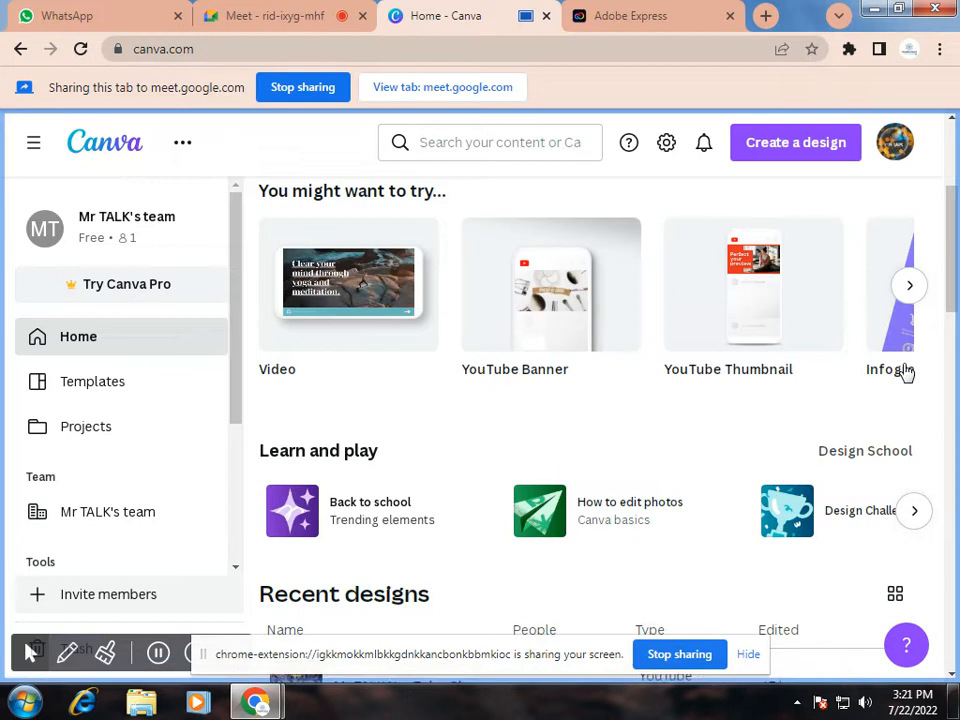
click(910, 287)
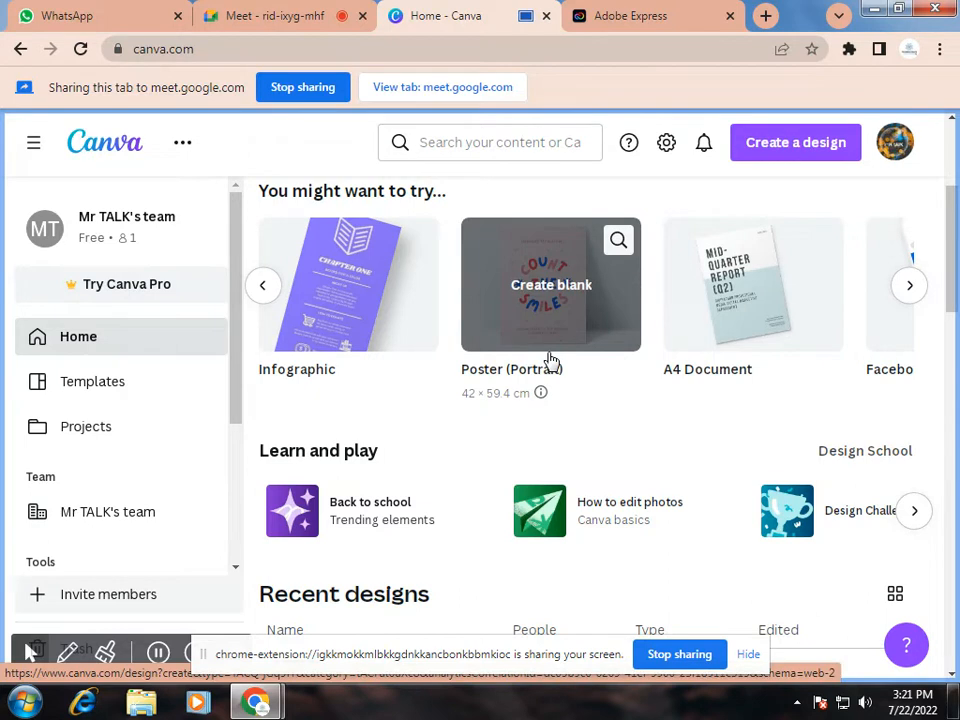
click(910, 293)
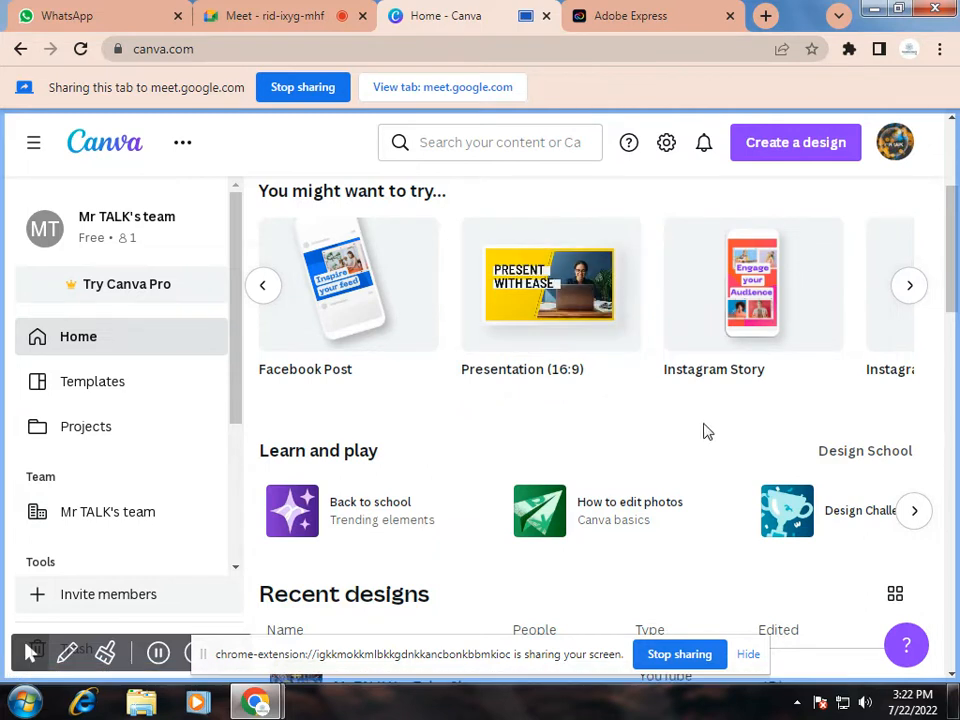
click(909, 288)
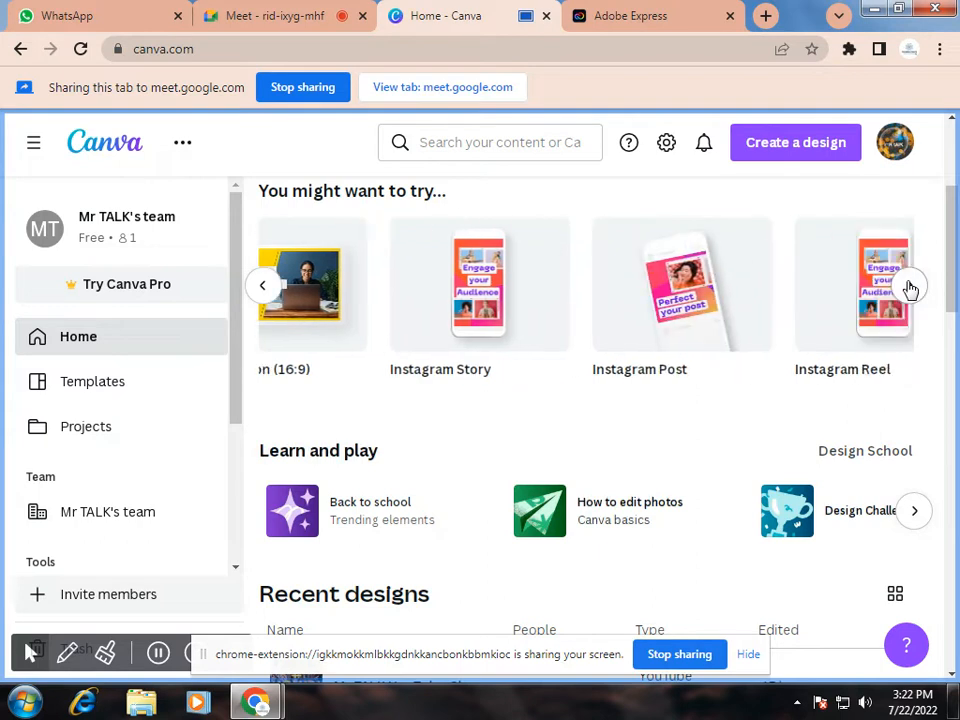
click(909, 288)
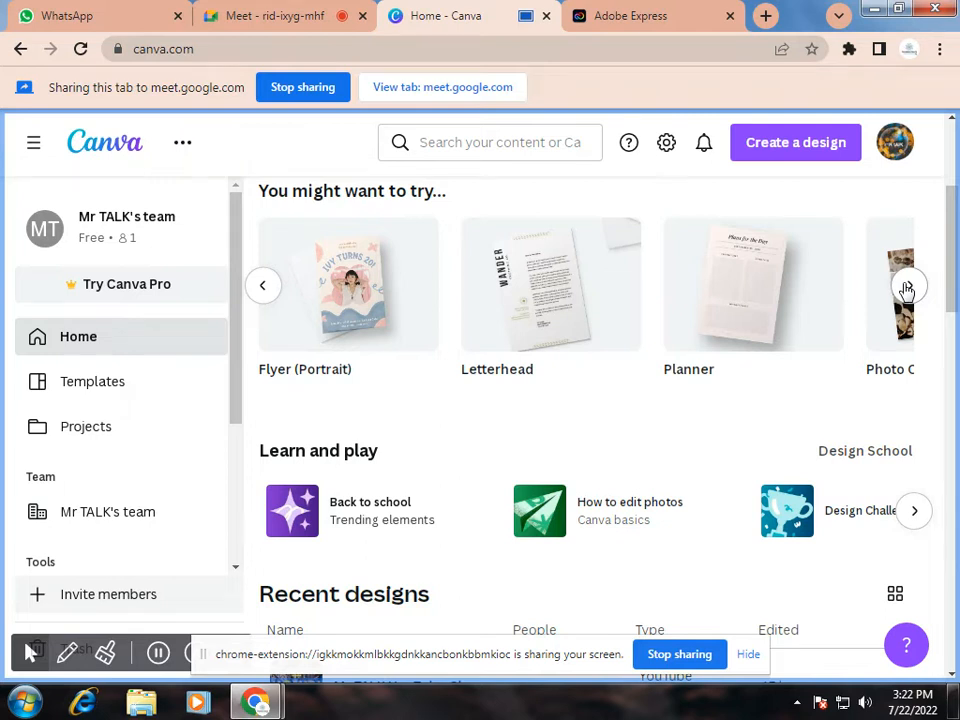
mouse_move(557, 348)
click(908, 288)
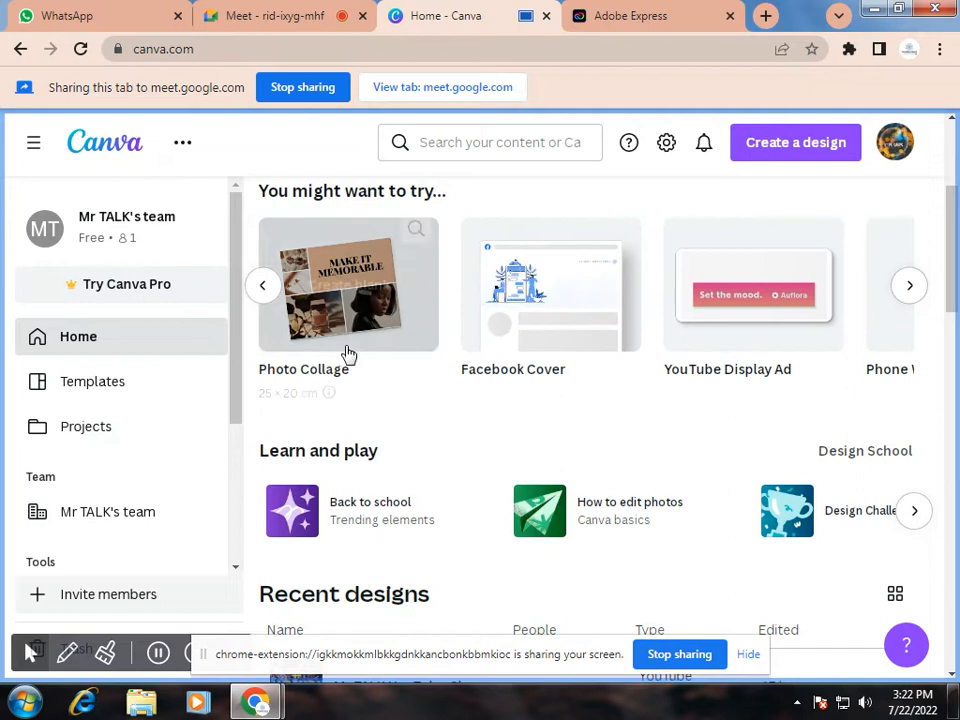
click(912, 289)
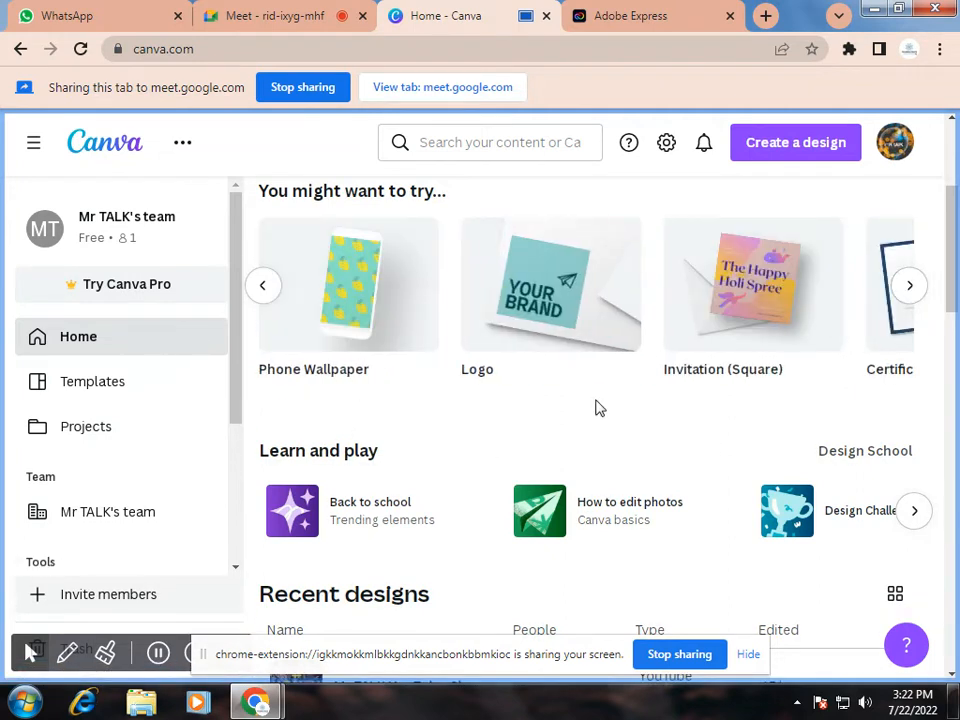
click(918, 290)
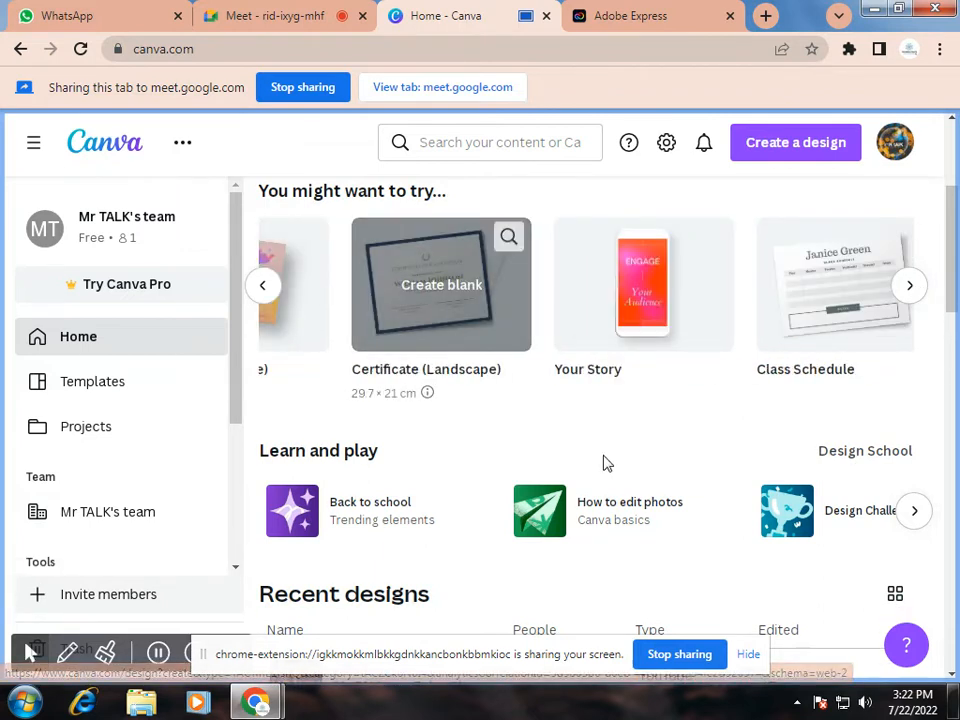
click(909, 292)
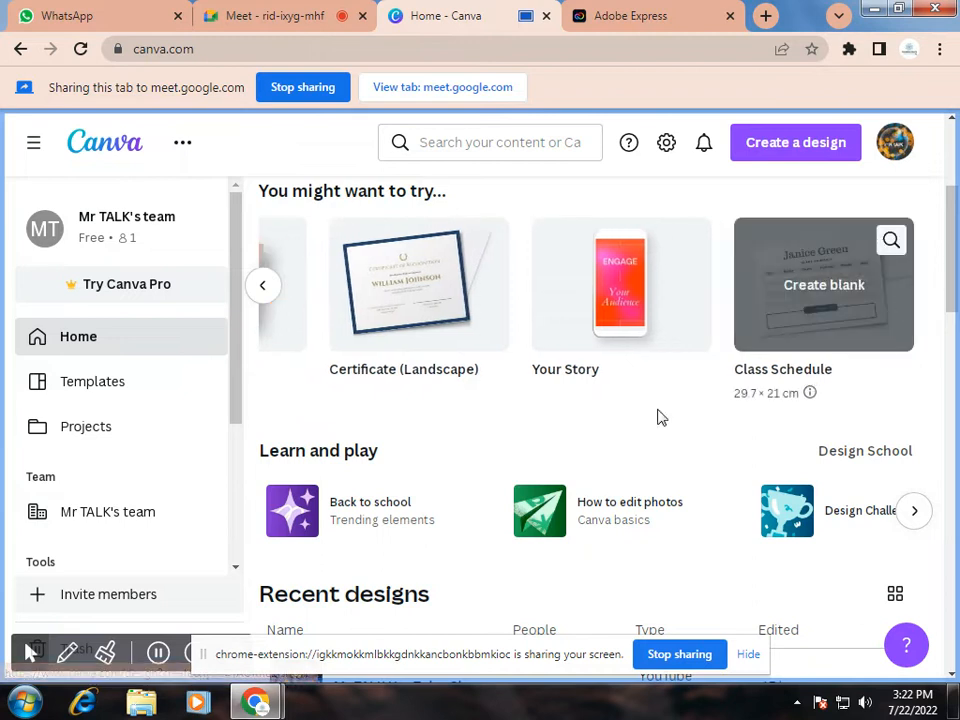
Show the More design category and examine the types under "Try something new", from Infographic through to Phone Wallpaper.
scroll(658, 417, up, 4)
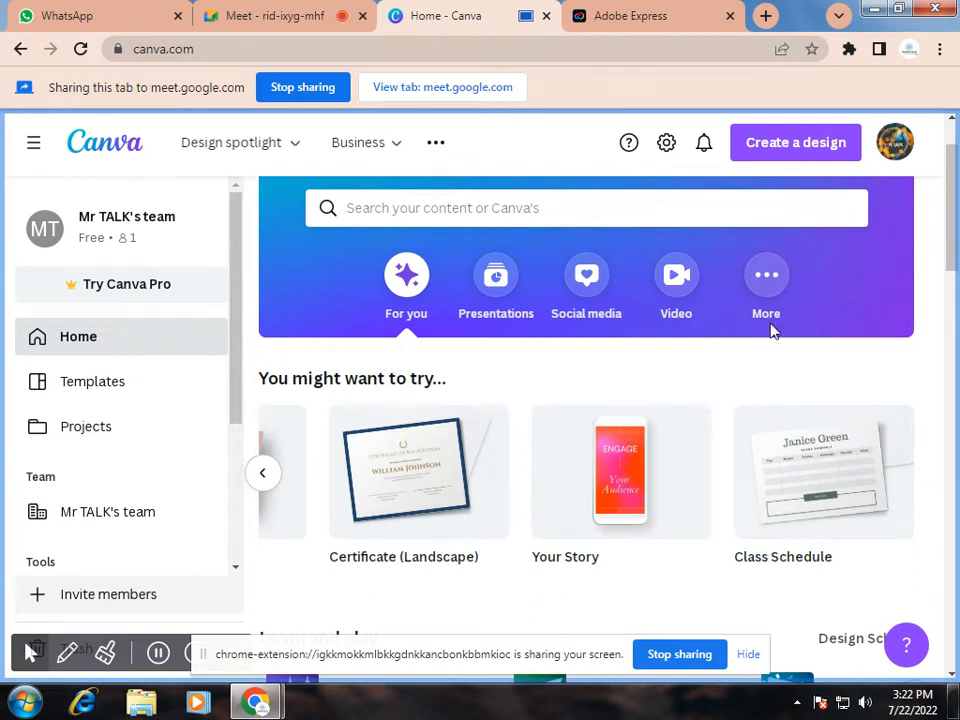
click(766, 276)
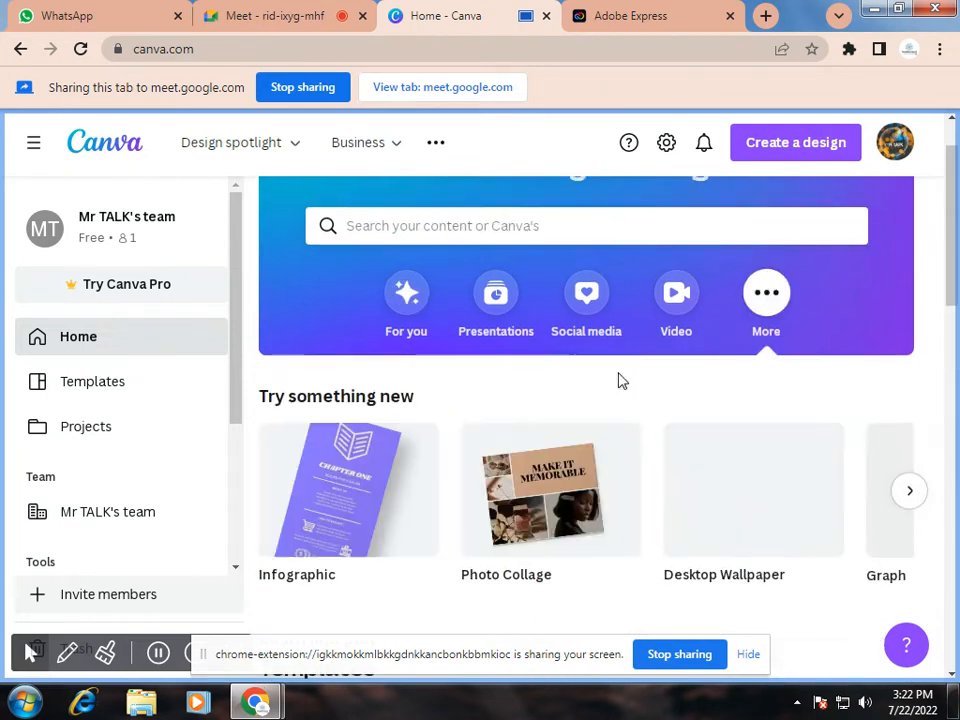
scroll(619, 381, down, 4)
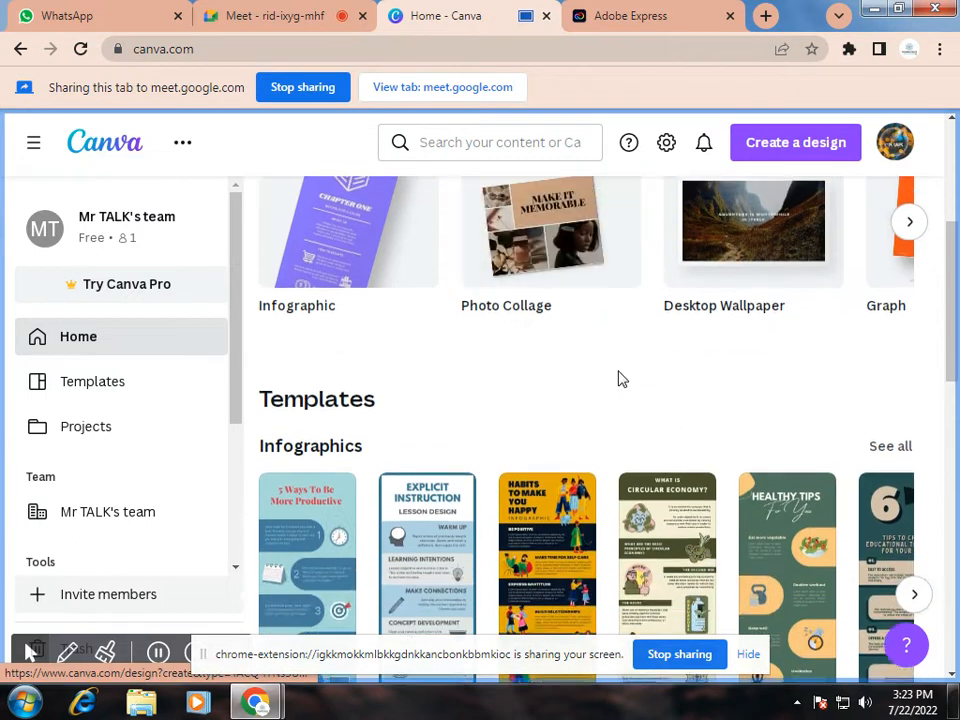
scroll(619, 380, up, 1)
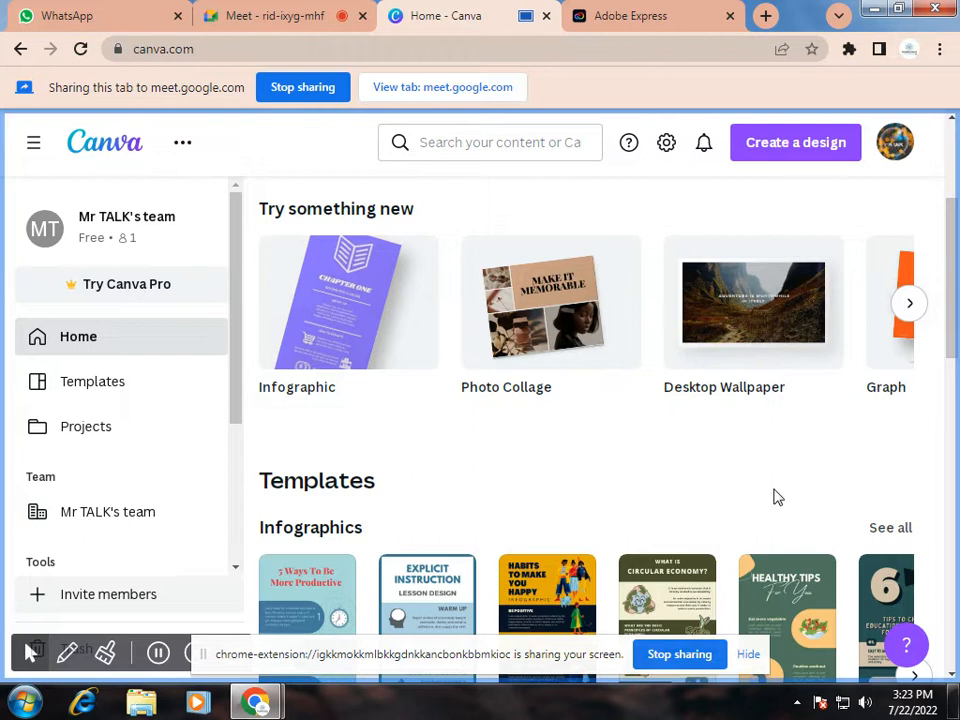
click(910, 306)
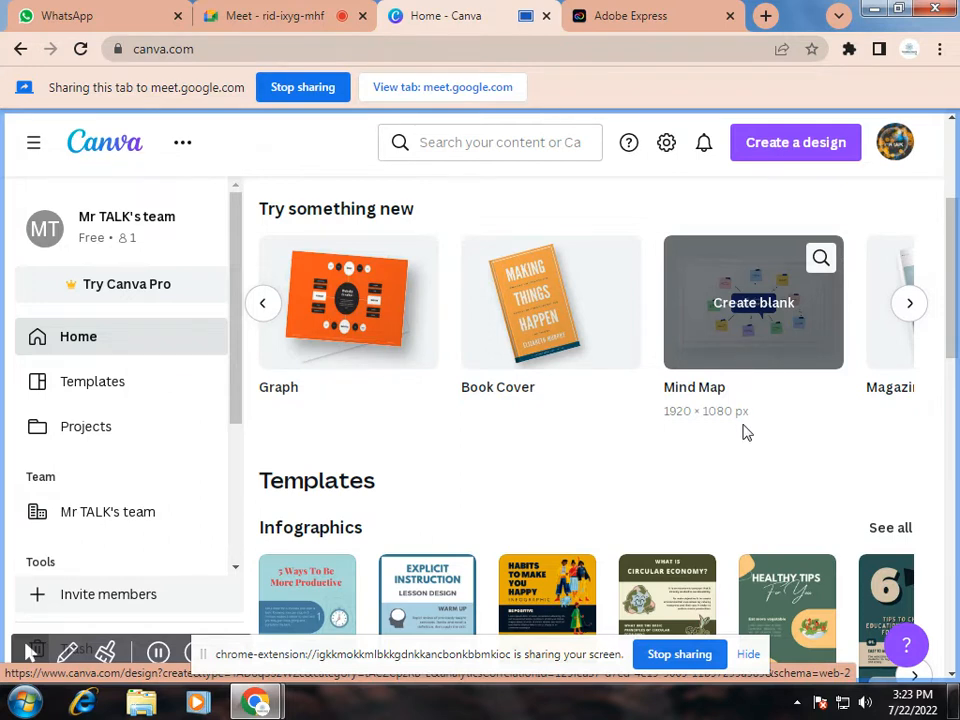
click(910, 306)
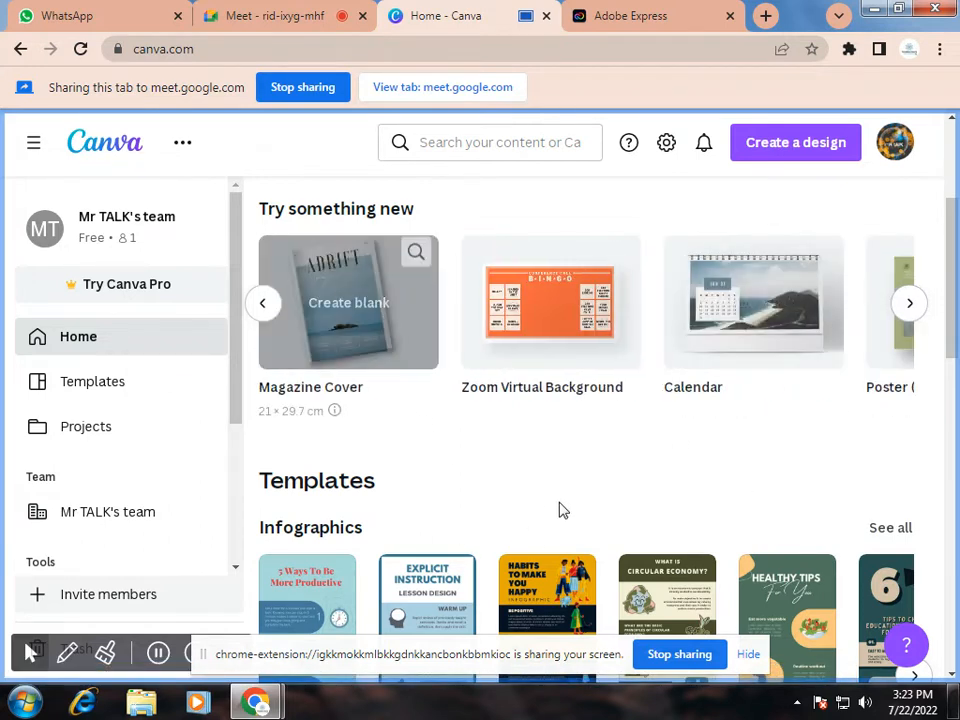
click(910, 305)
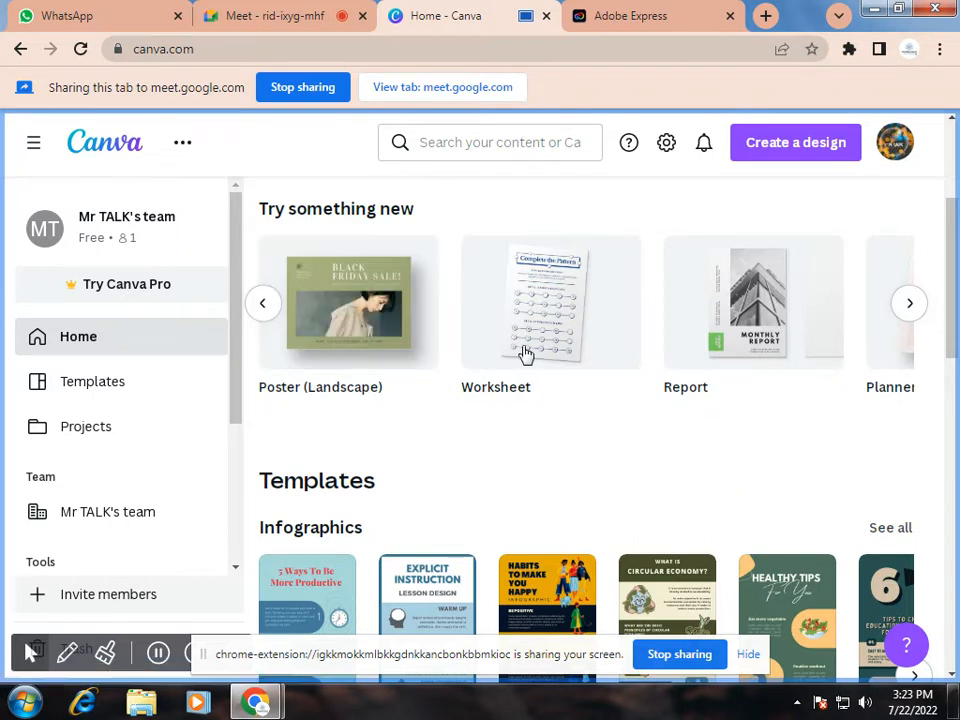
click(911, 305)
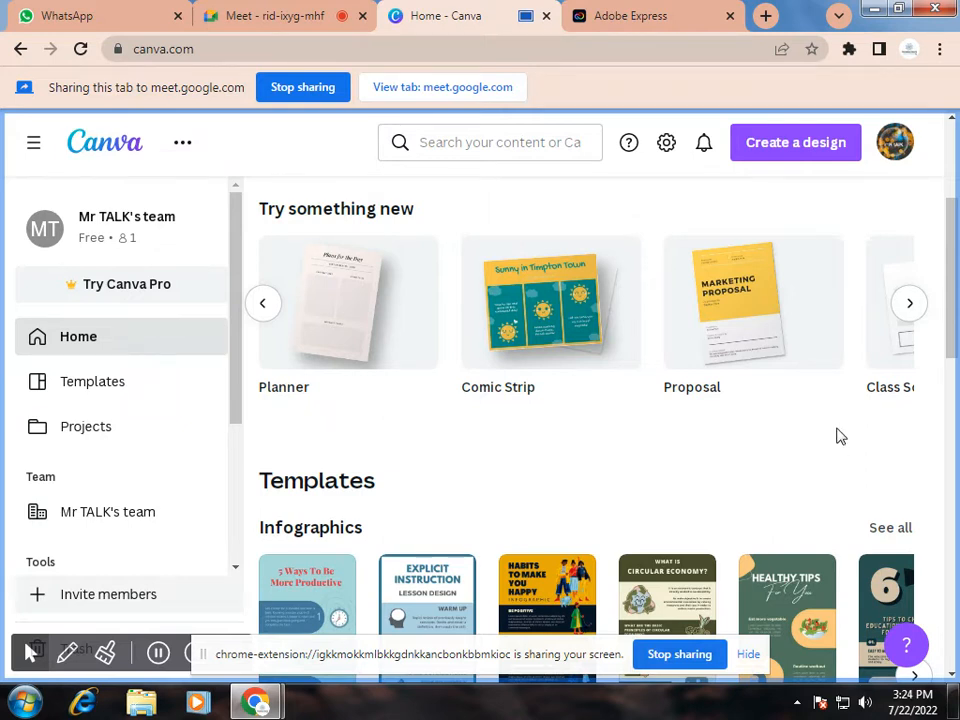
click(909, 304)
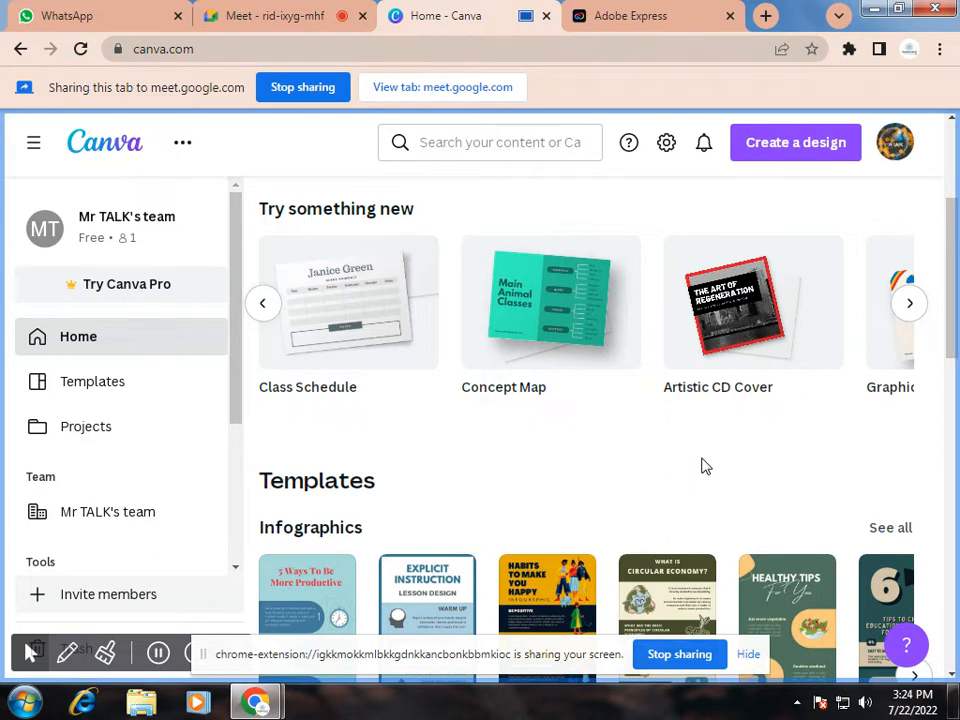
mouse_move(756, 392)
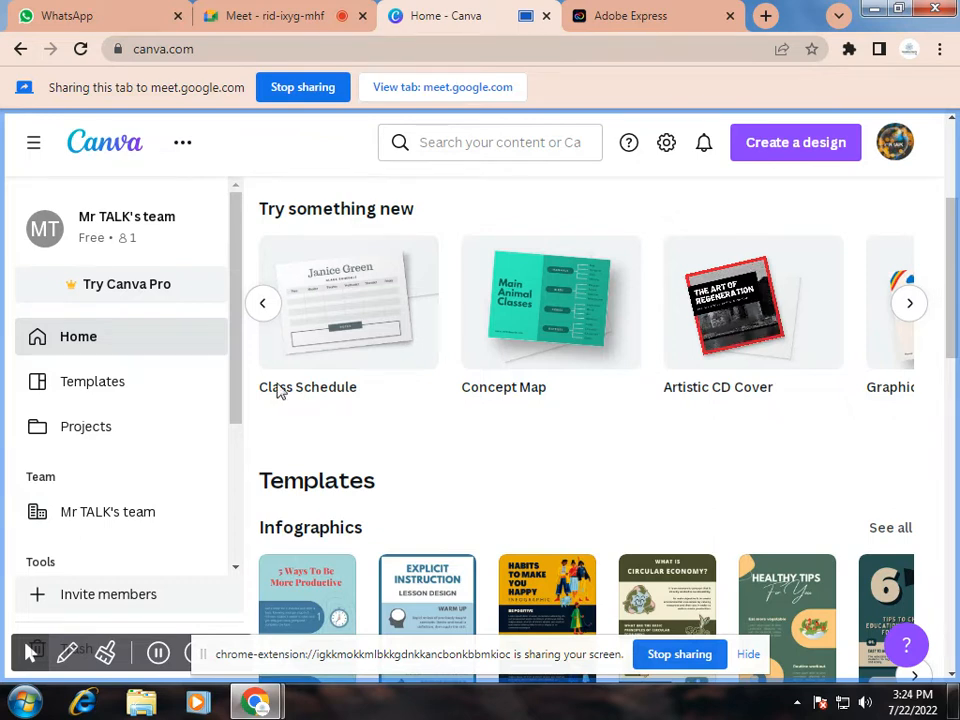
click(263, 306)
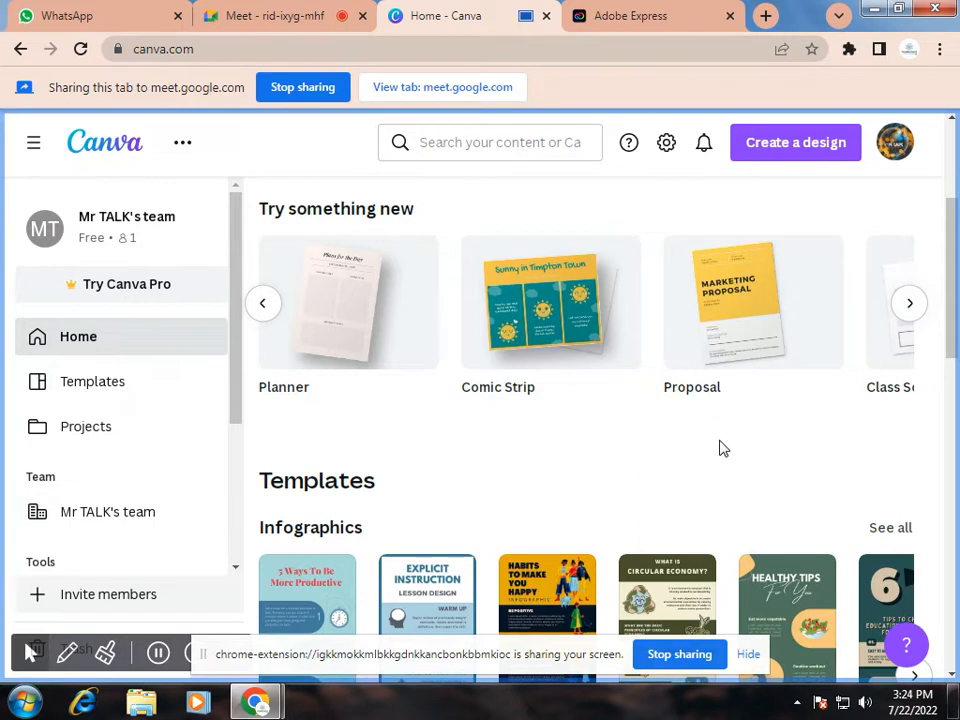
click(909, 305)
click(909, 305)
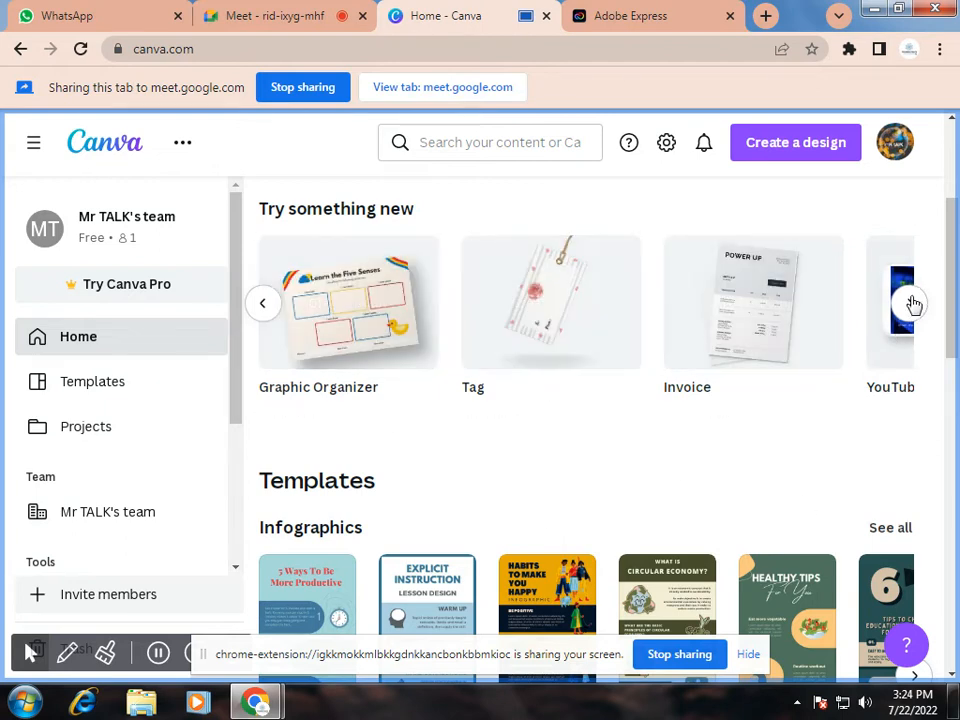
click(911, 303)
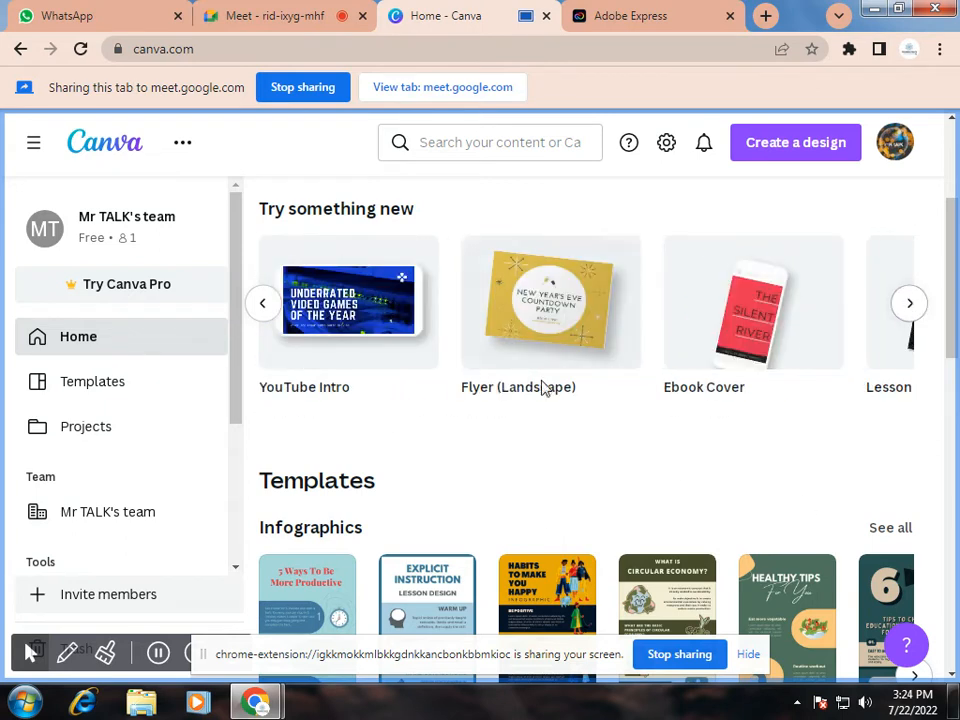
click(911, 311)
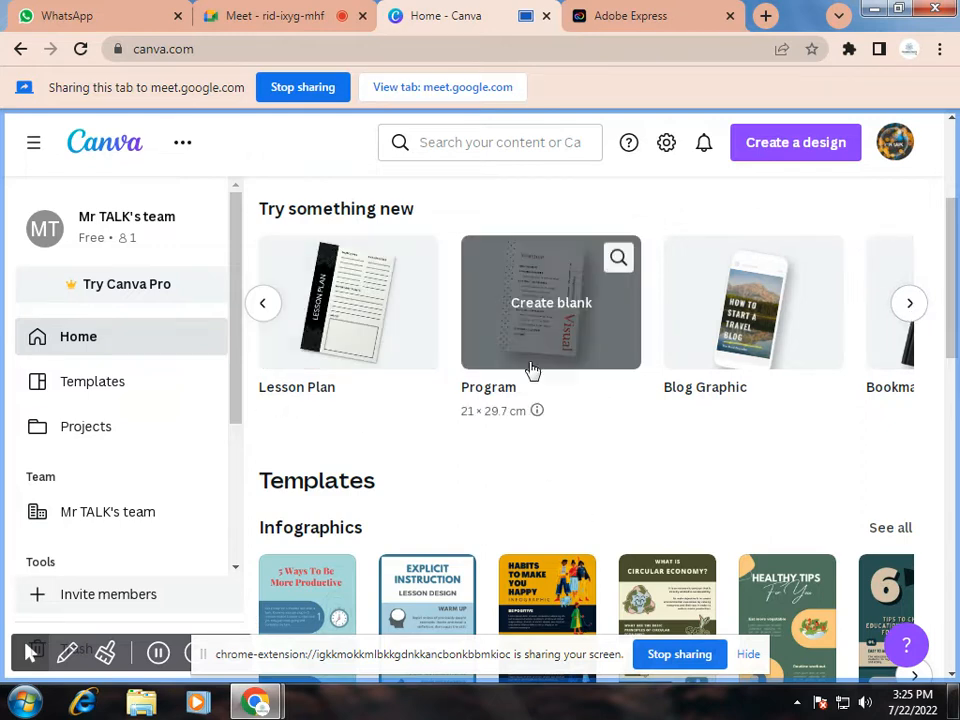
click(909, 309)
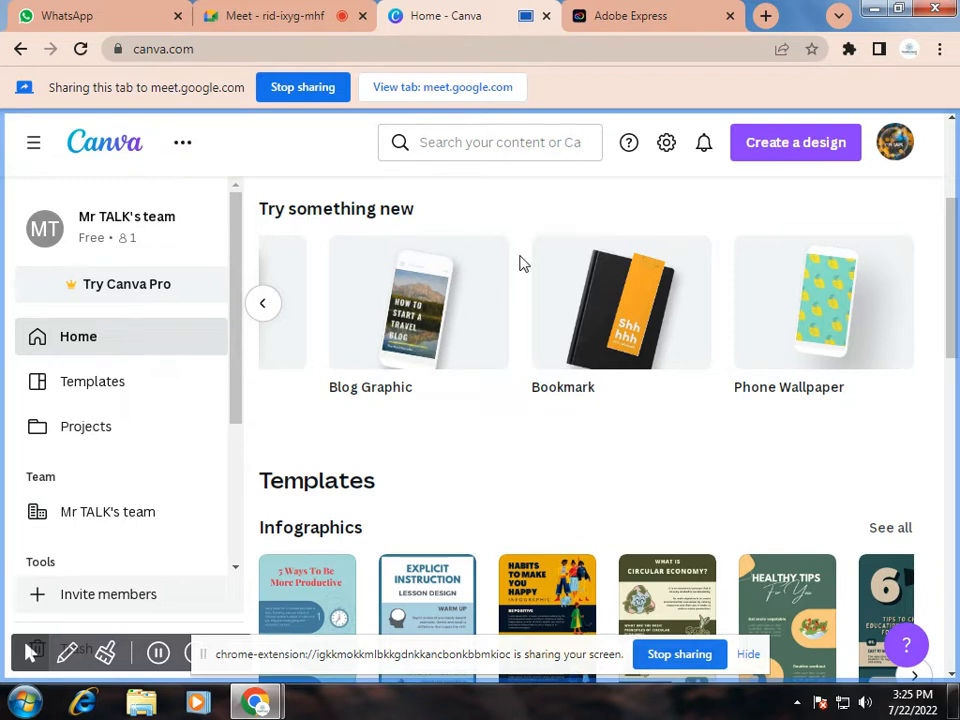
Check the home page's search suggestions, and examine the template collections from Infographics down to Book Covers.
click(477, 145)
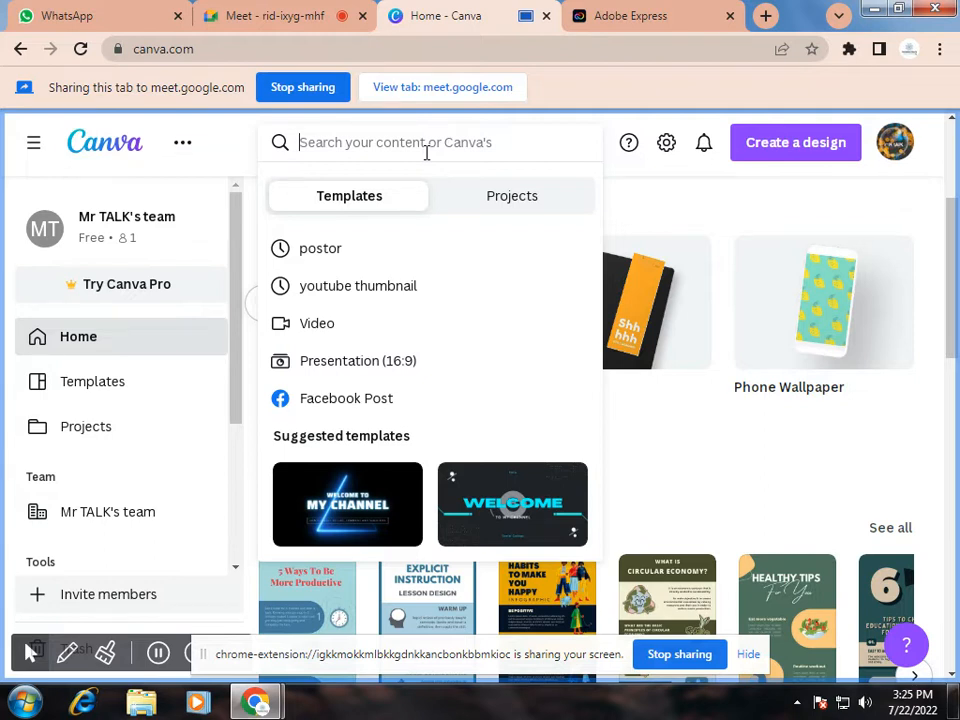
click(656, 204)
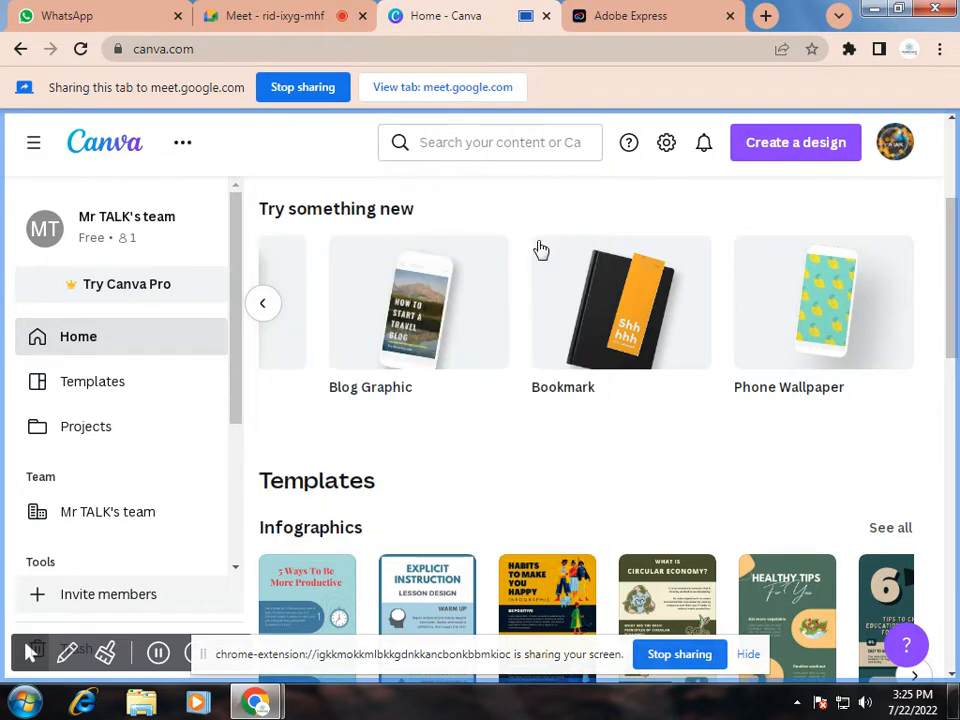
scroll(474, 380, down, 1)
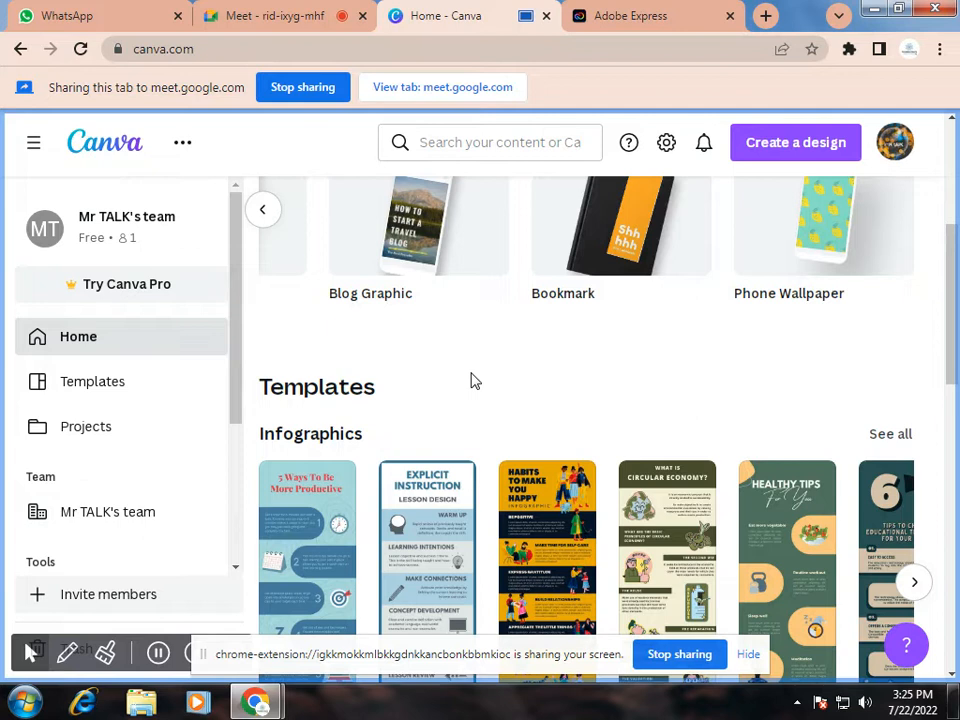
scroll(474, 380, down, 1)
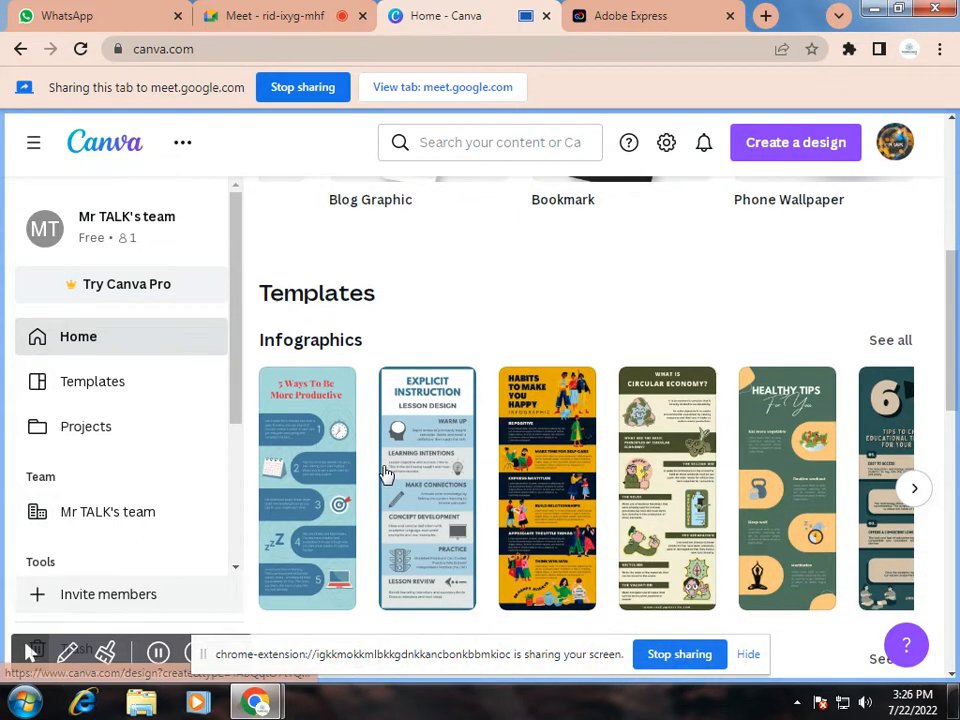
scroll(400, 505, down, 1)
scroll(400, 508, down, 1)
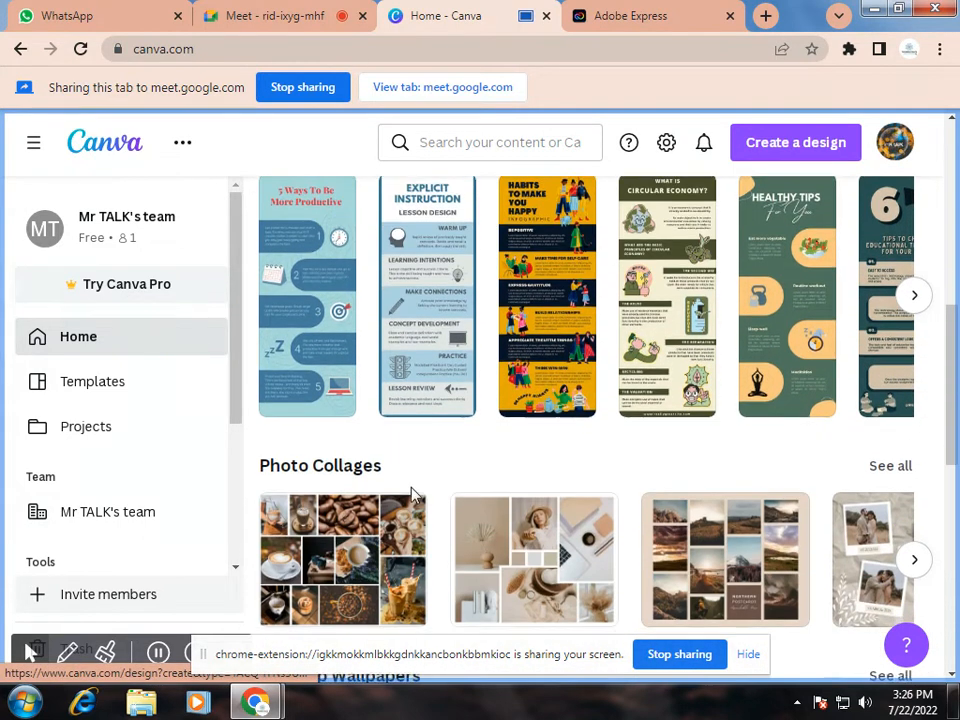
scroll(413, 494, down, 2)
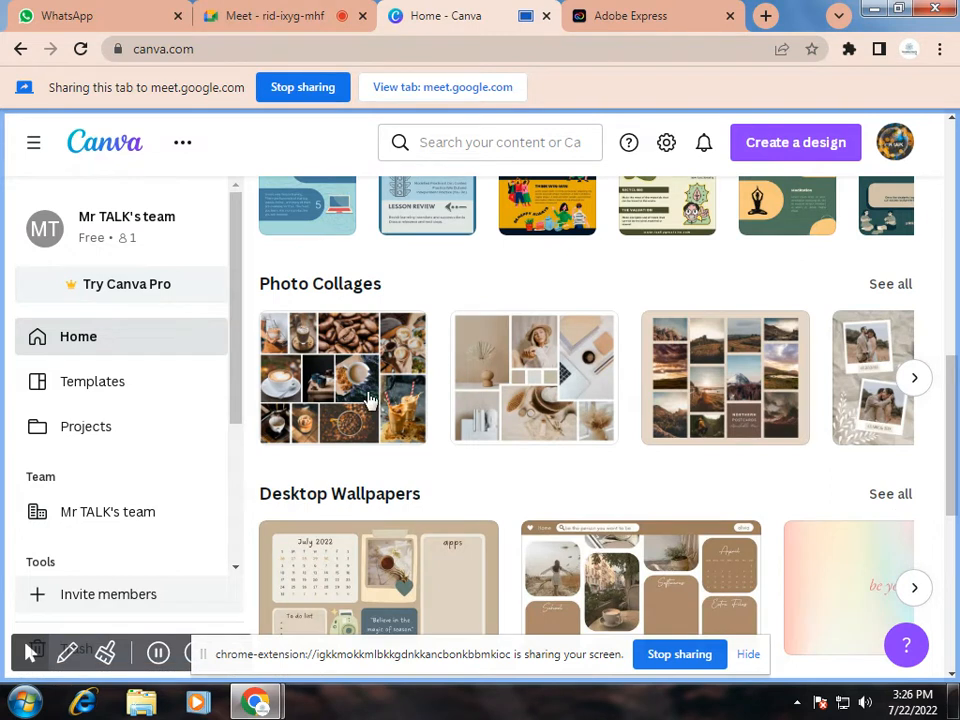
scroll(625, 424, down, 2)
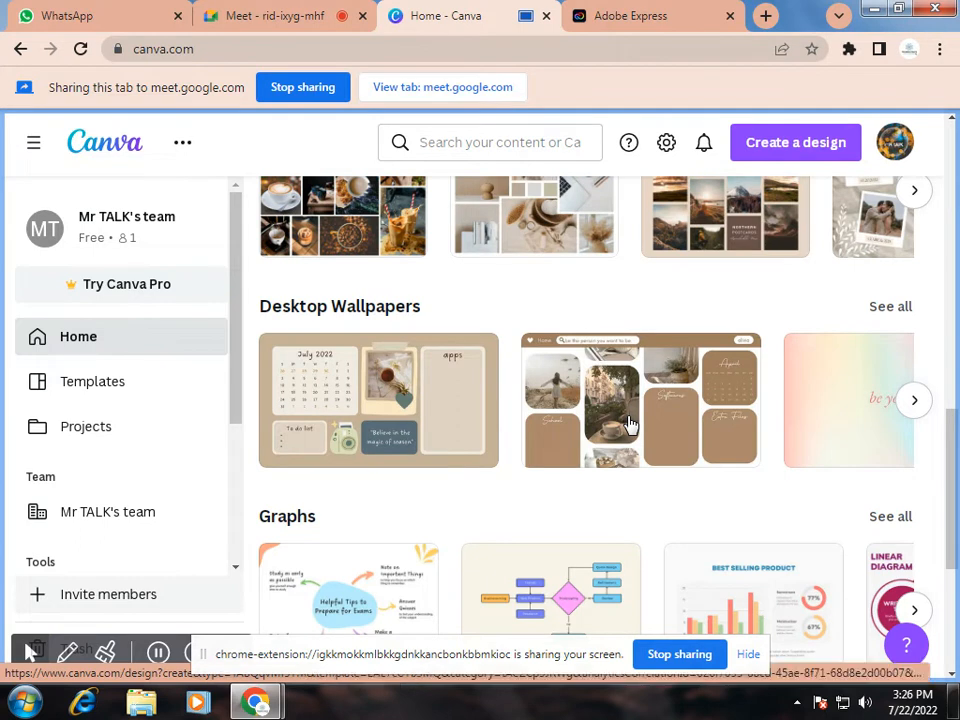
scroll(628, 424, down, 3)
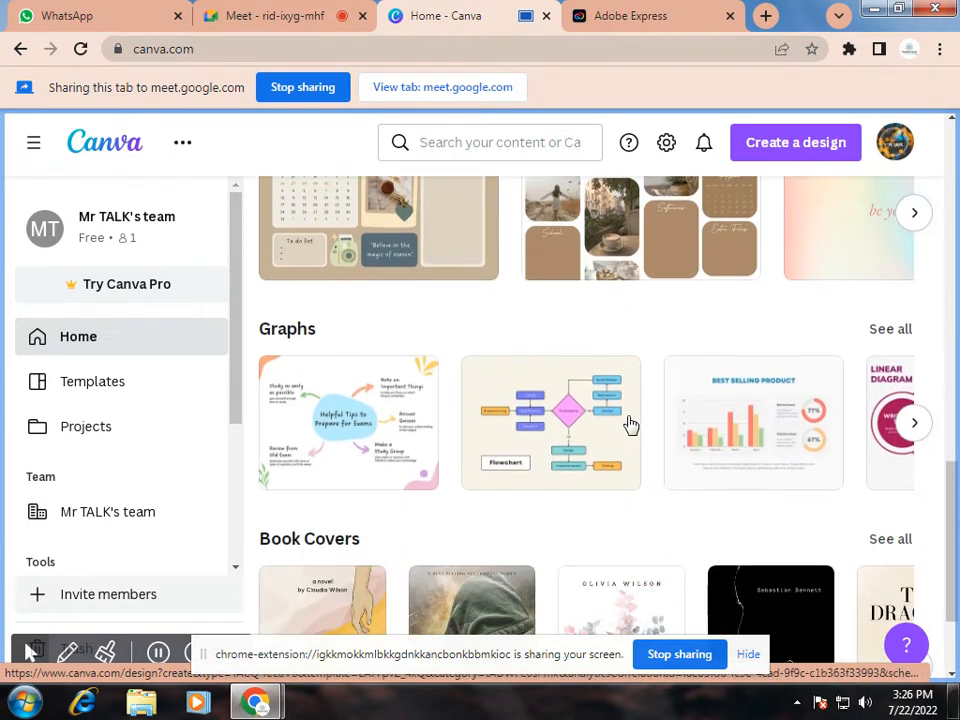
scroll(628, 424, down, 1)
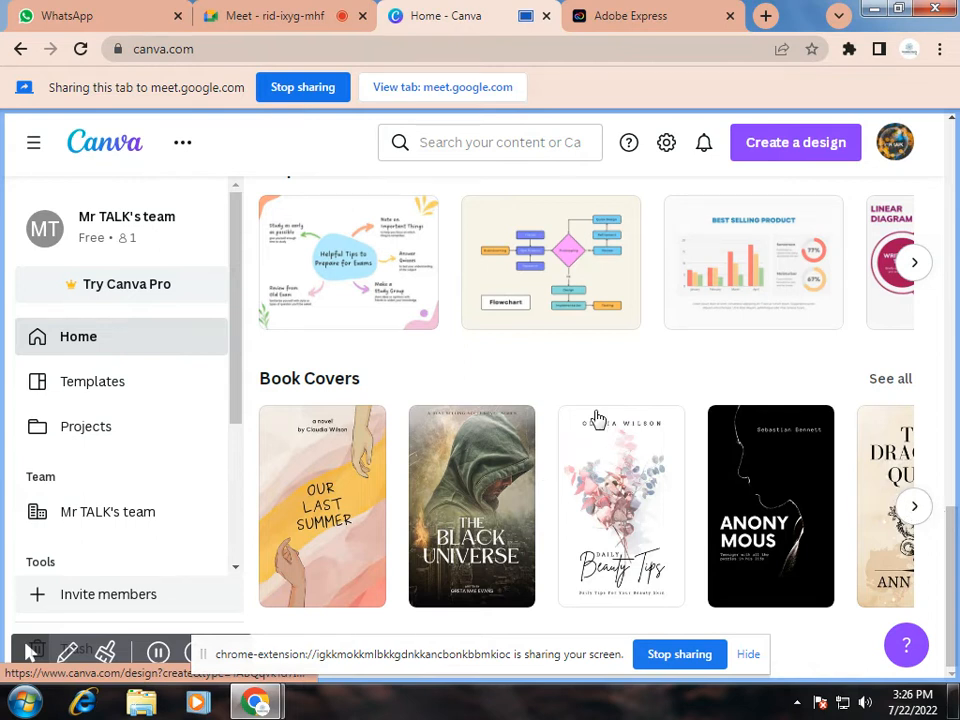
Open the Templates page from the home page and look over its category filters.
scroll(598, 420, up, 3)
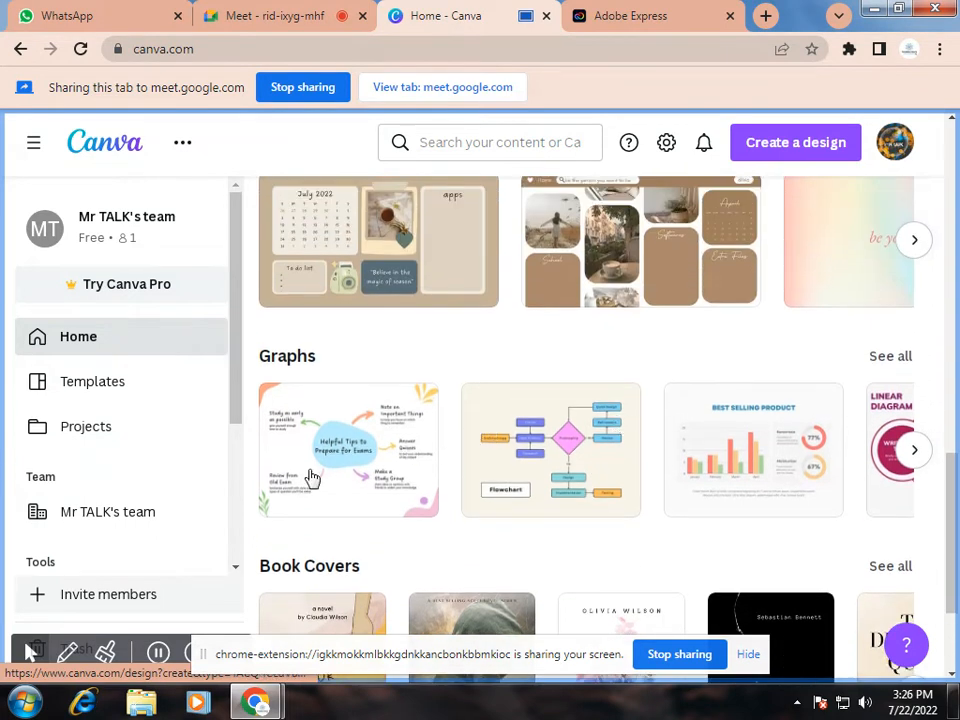
click(138, 385)
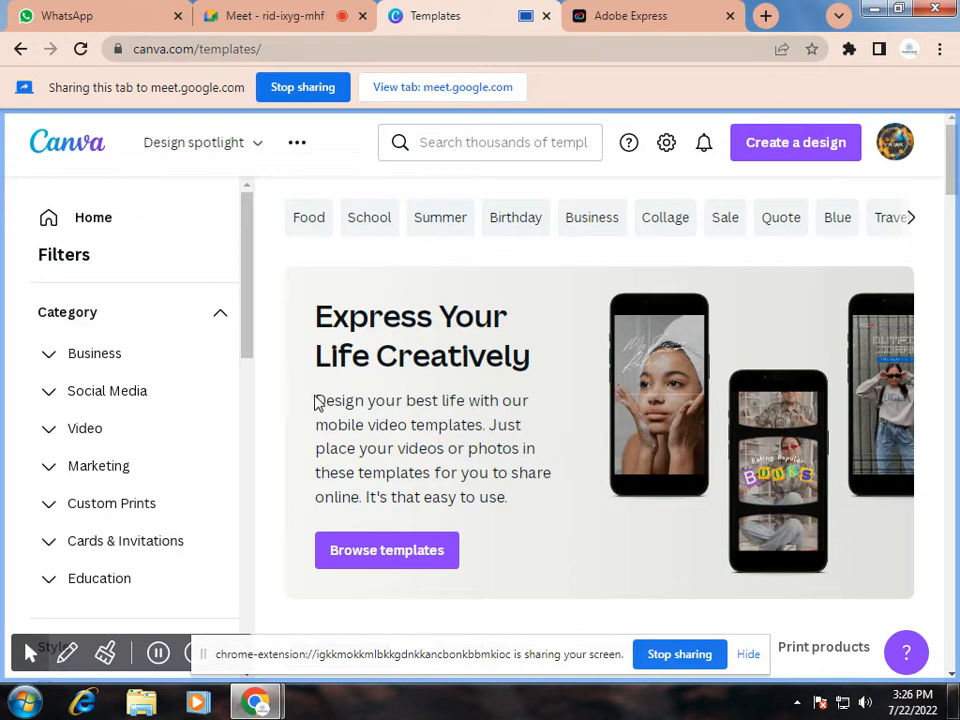
scroll(193, 357, down, 1)
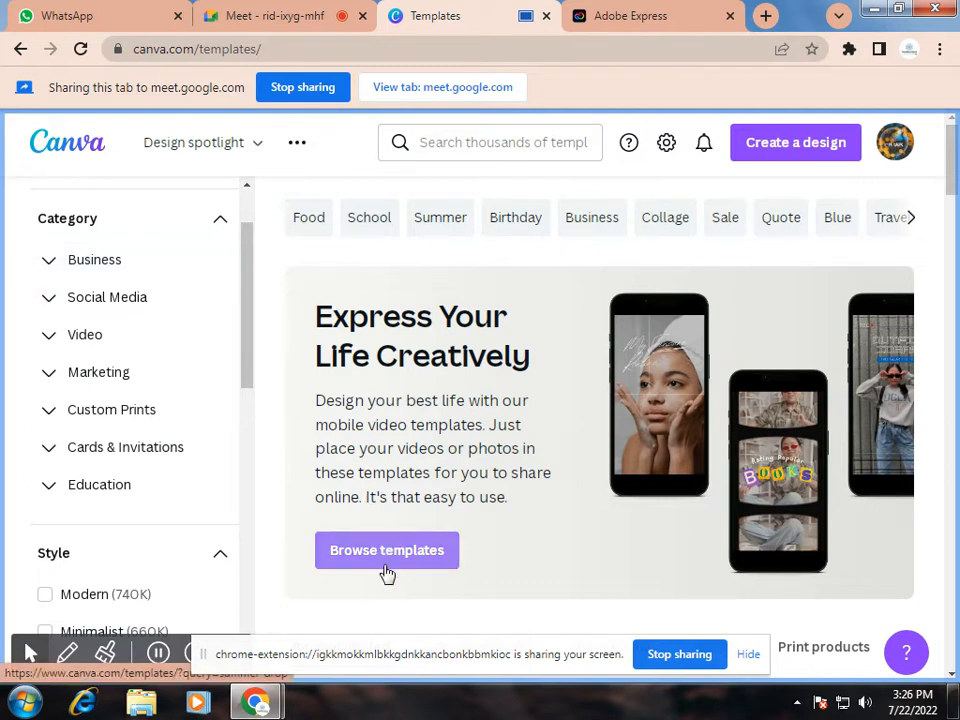
Expand the Business category in the template filters and examine its types, from Presentation through to Report.
click(140, 275)
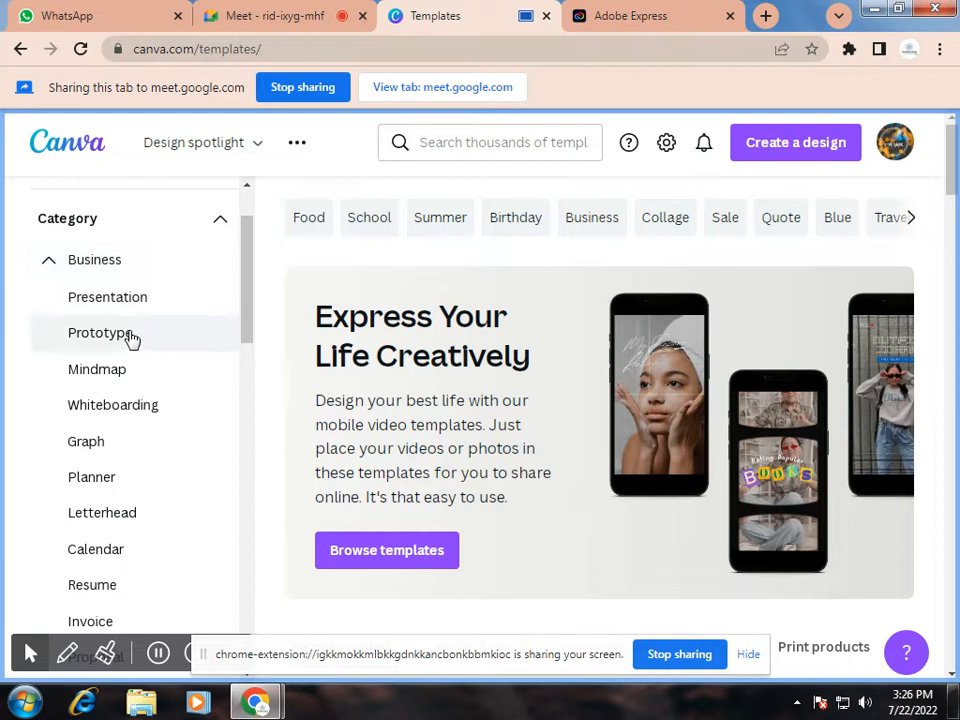
scroll(130, 340, down, 1)
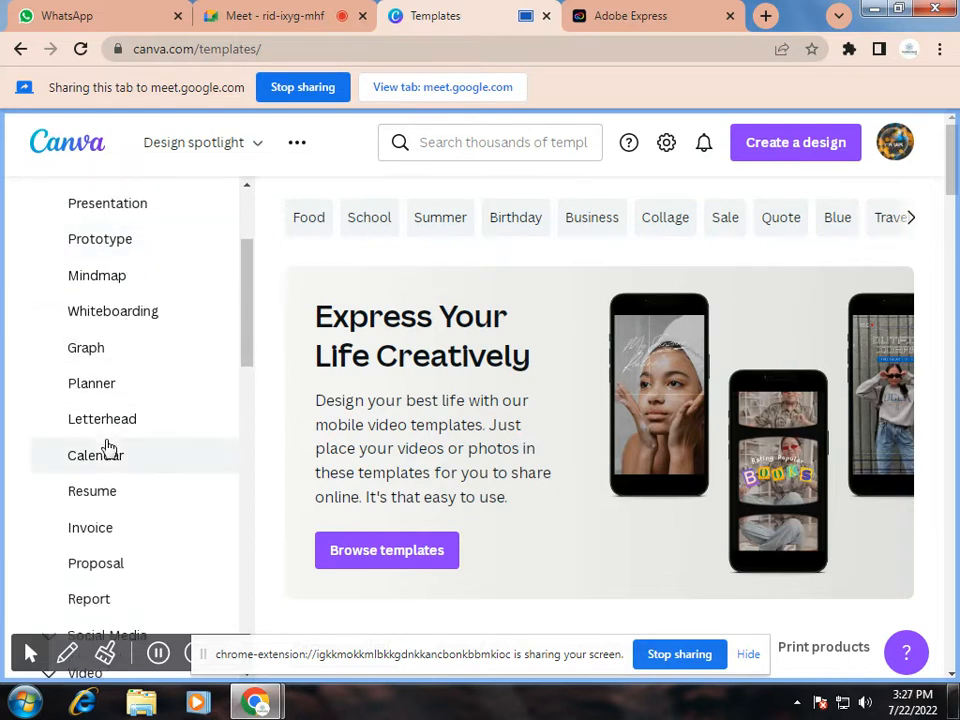
scroll(109, 446, down, 1)
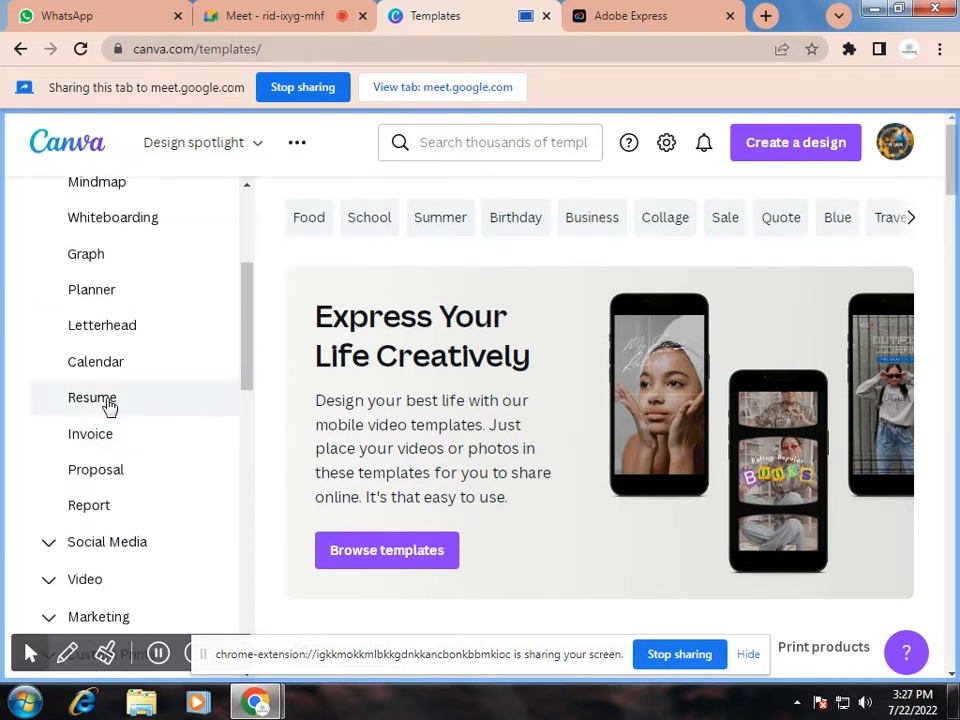
scroll(133, 381, up, 2)
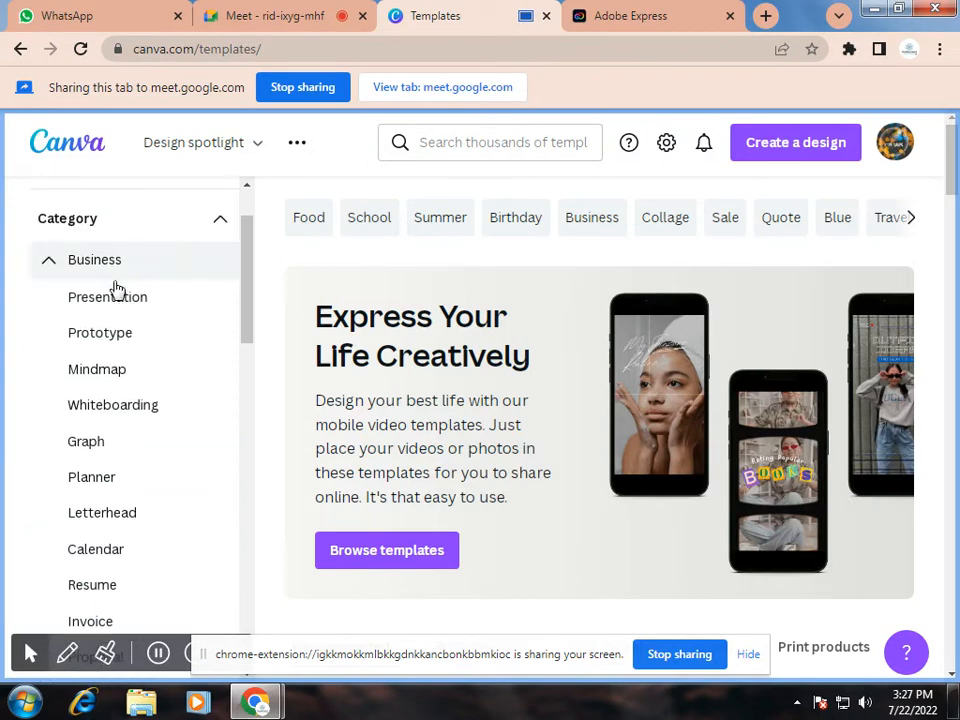
scroll(119, 300, down, 1)
scroll(119, 300, down, 2)
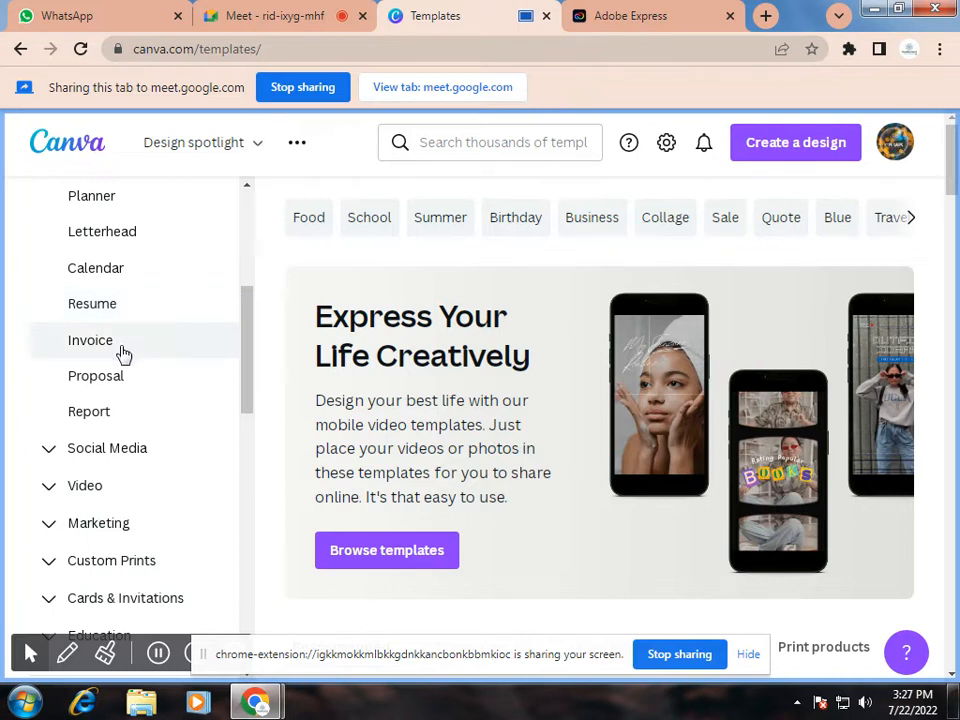
scroll(122, 354, down, 2)
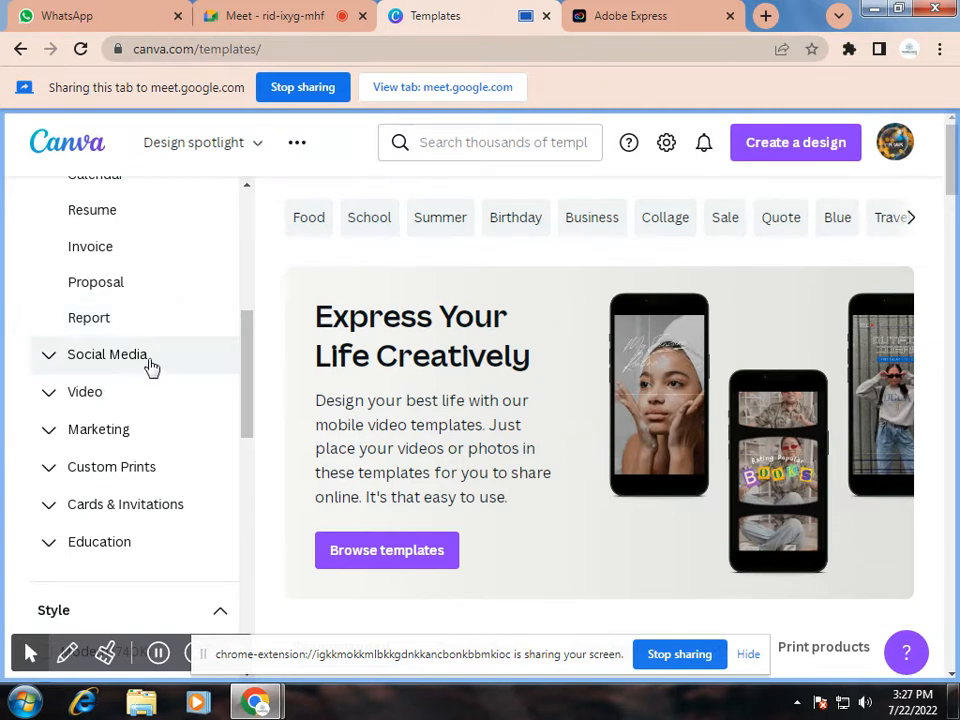
Expand the Social Media category and examine its template types, from Instagram Post through to Twitter post.
click(151, 362)
scroll(151, 362, down, 1)
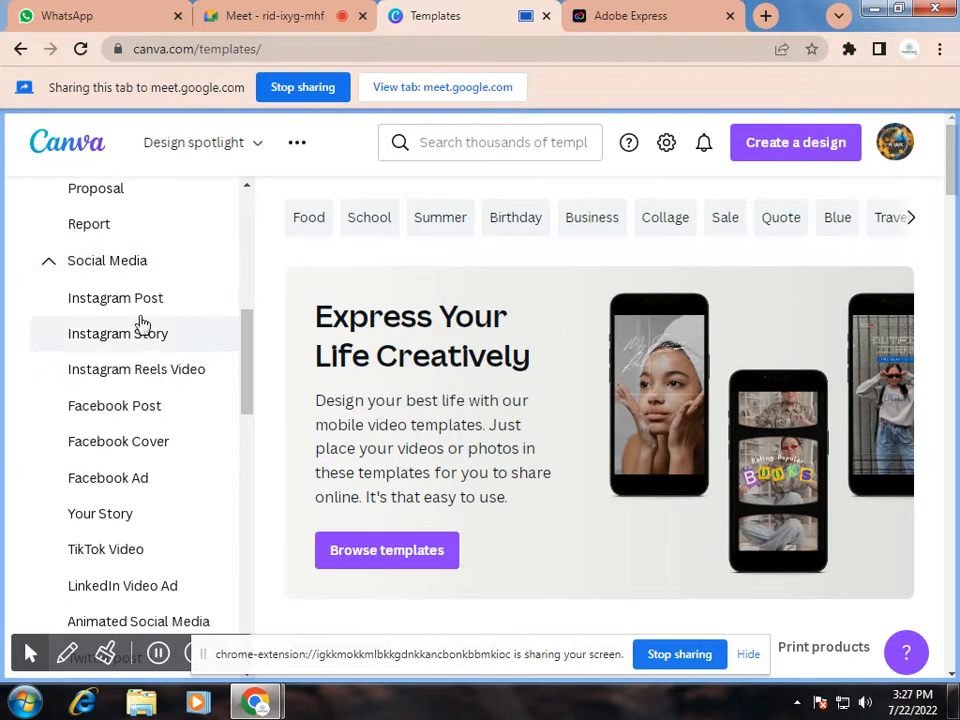
scroll(140, 325, down, 1)
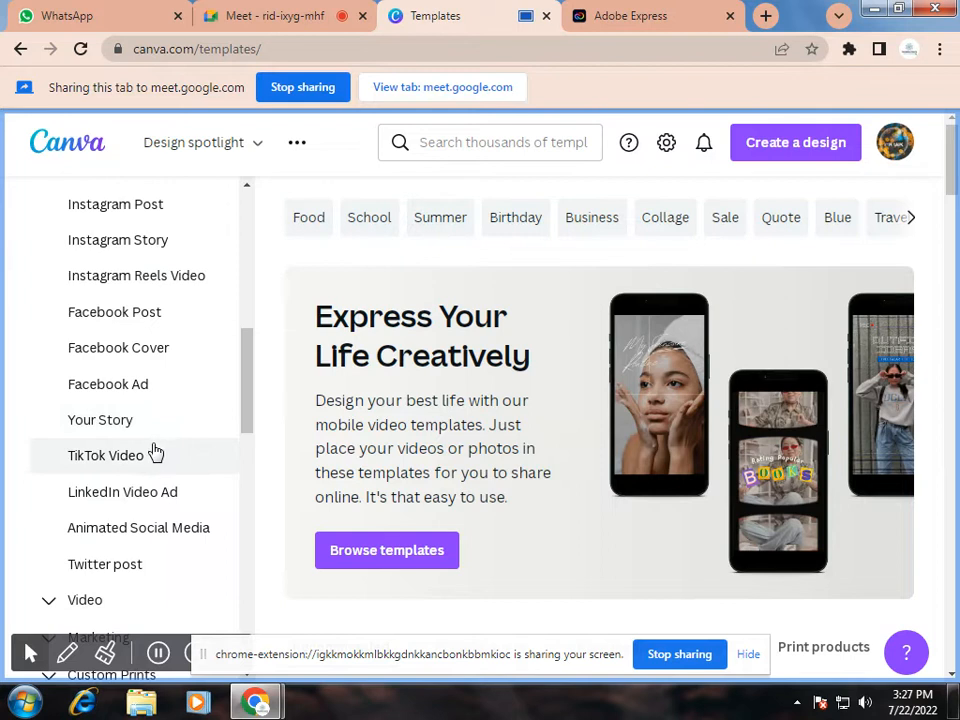
scroll(155, 453, down, 2)
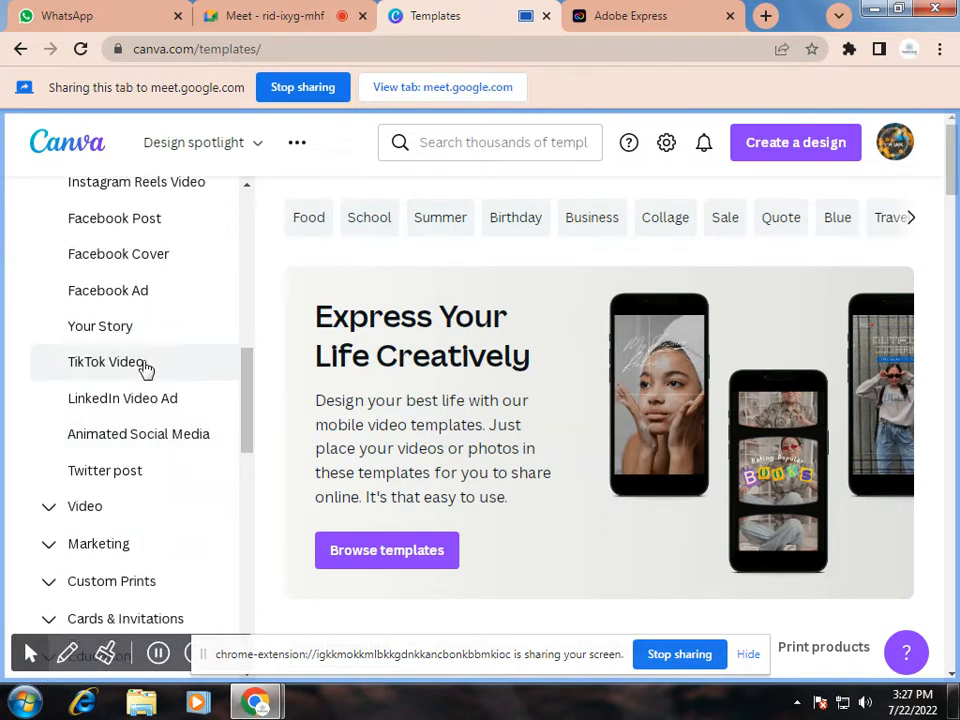
scroll(186, 510, up, 4)
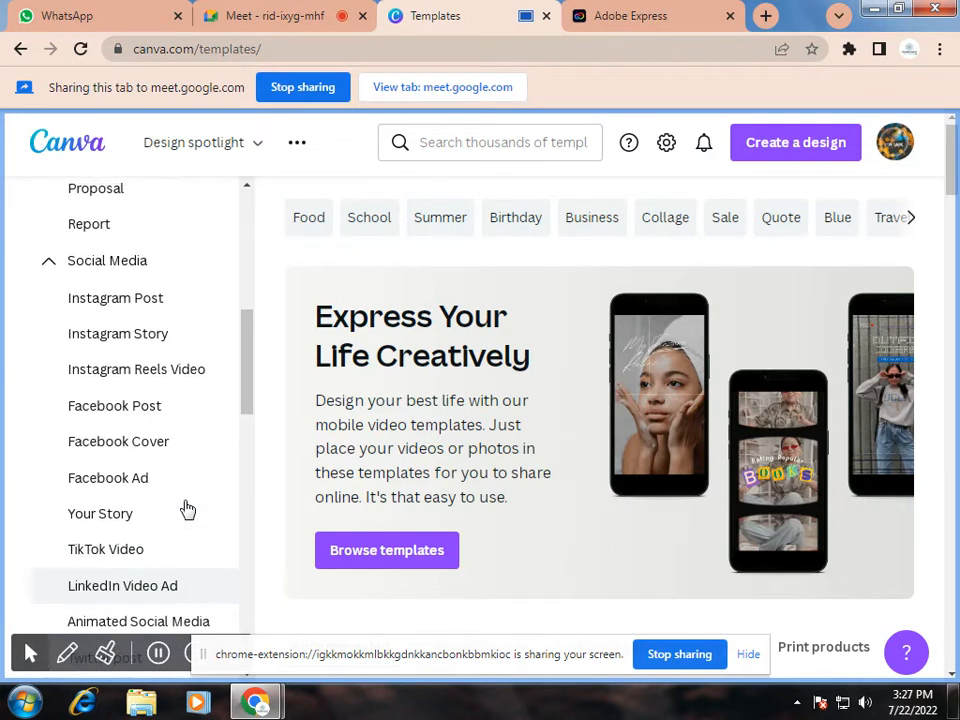
scroll(155, 309, down, 2)
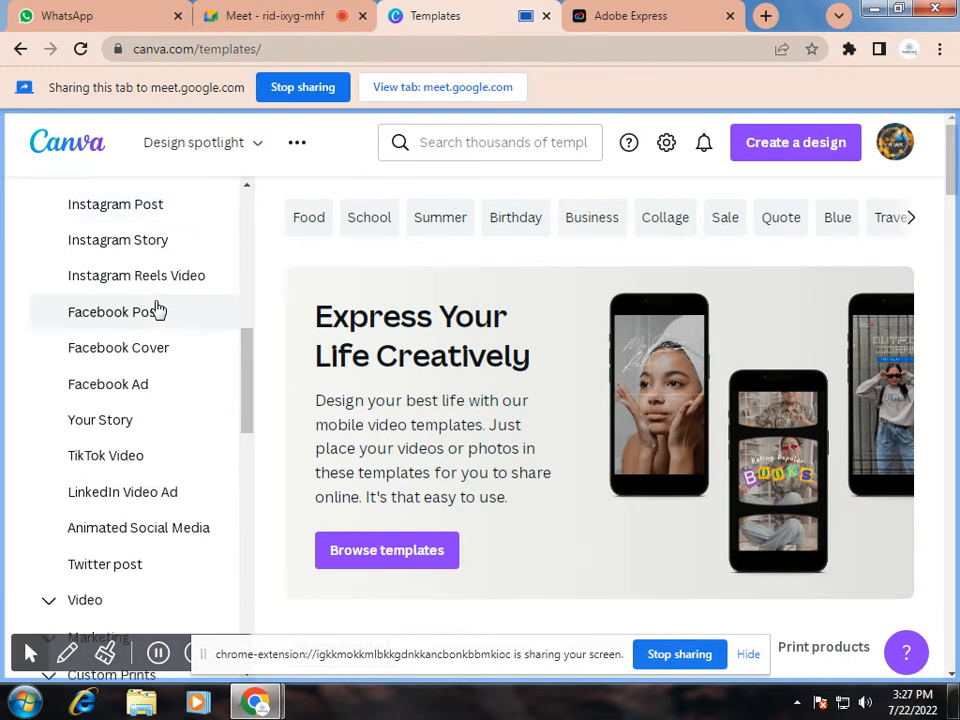
scroll(155, 309, down, 4)
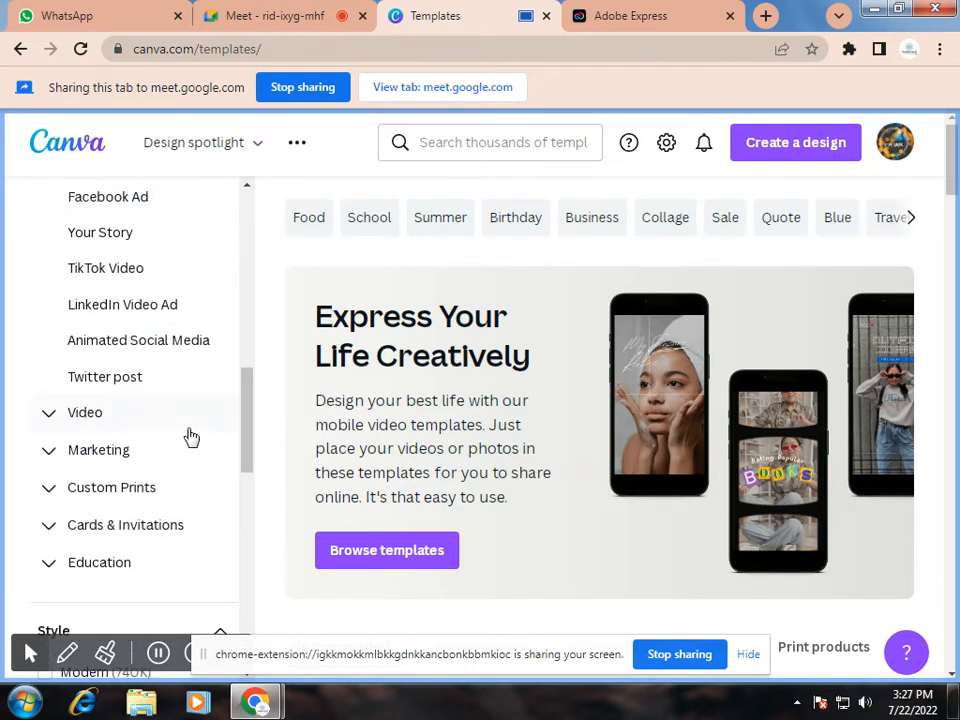
Expand the Video category and examine its template types, from Facebook Video through to Feed Ad Video.
click(168, 422)
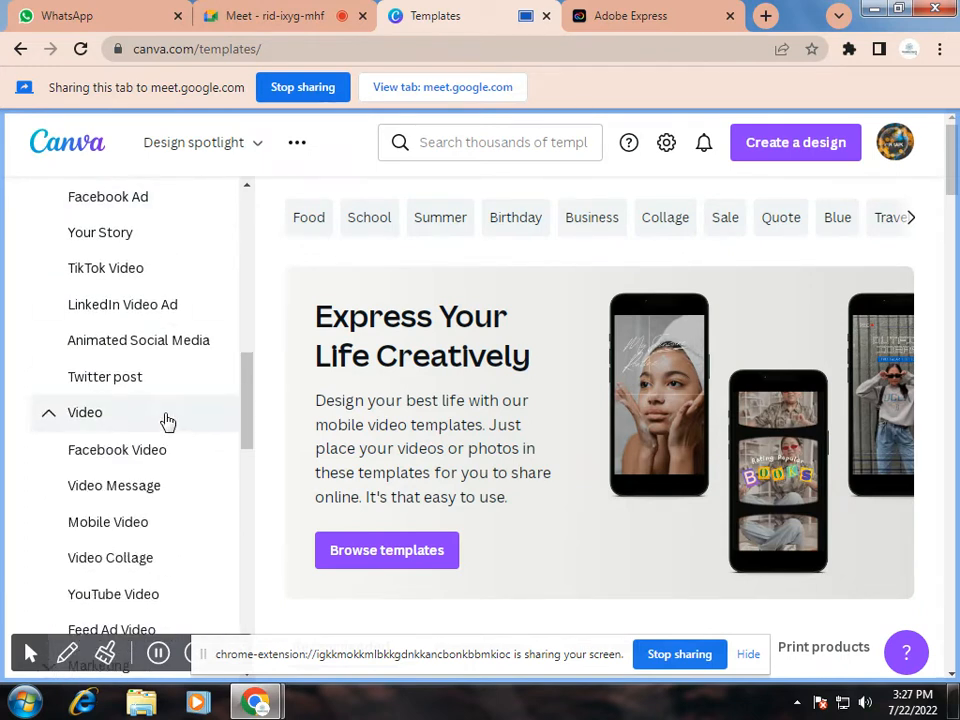
scroll(167, 420, down, 2)
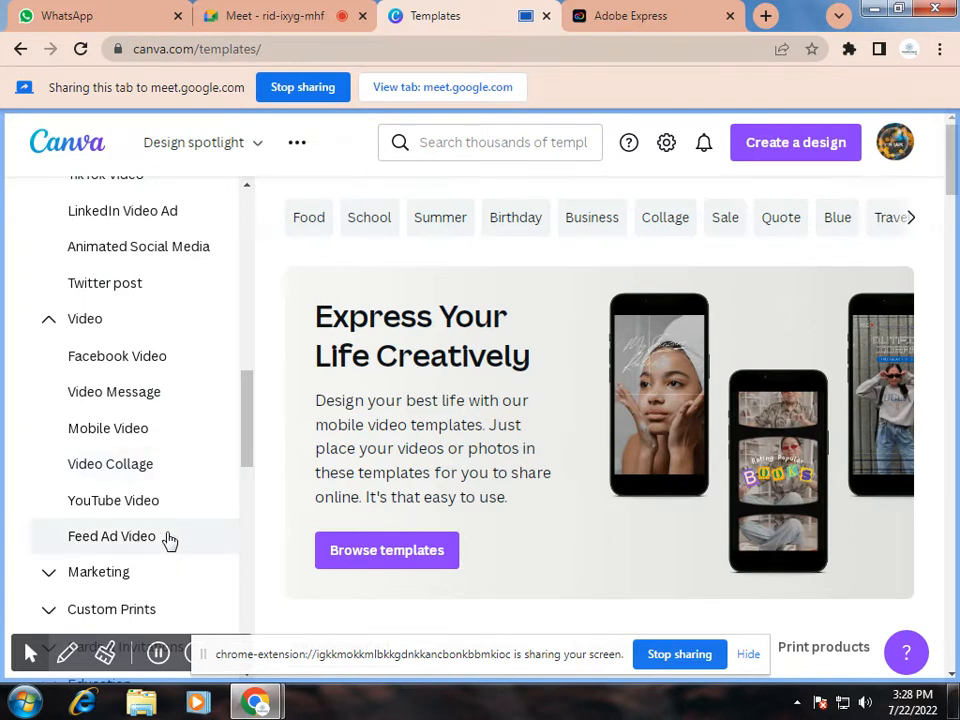
scroll(178, 538, down, 1)
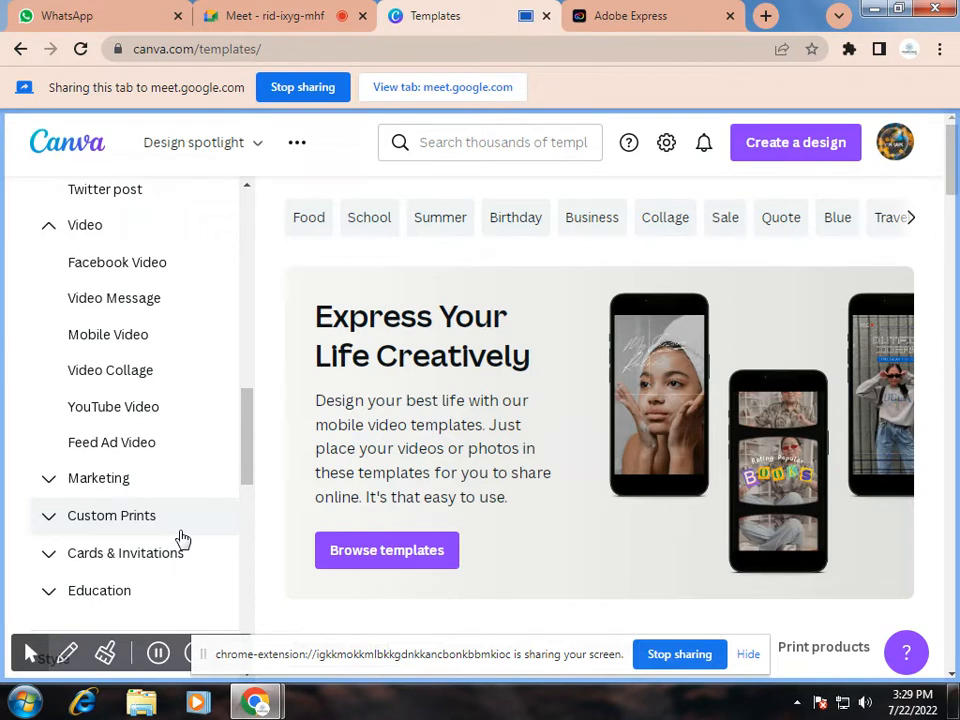
Expand the Marketing category and examine its template types, from Business card through to Infographic.
click(210, 486)
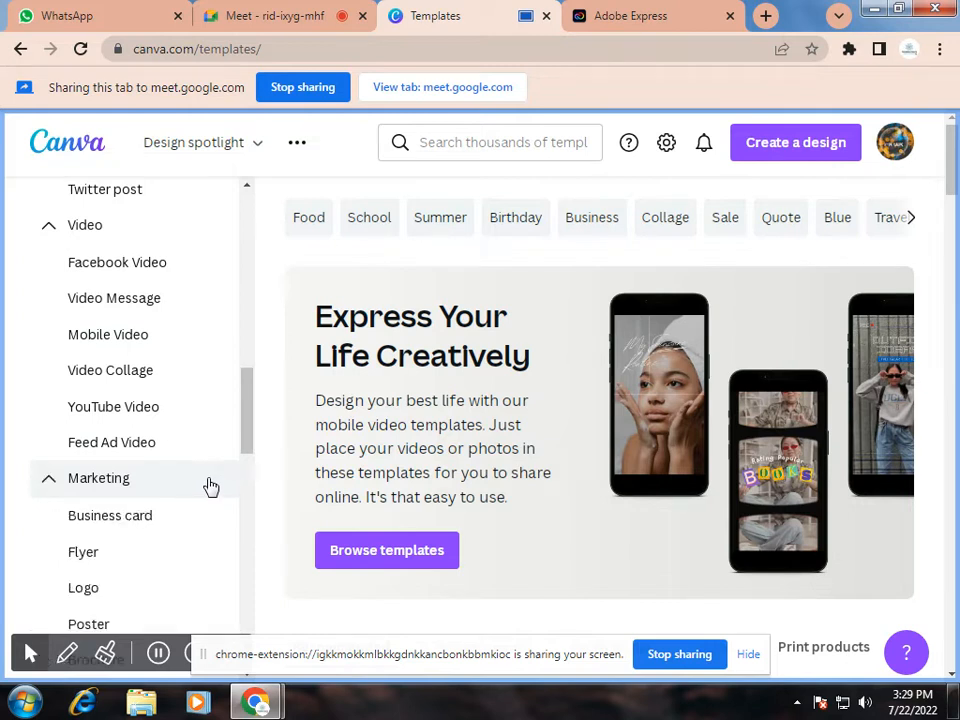
scroll(210, 485, down, 1)
scroll(210, 486, down, 1)
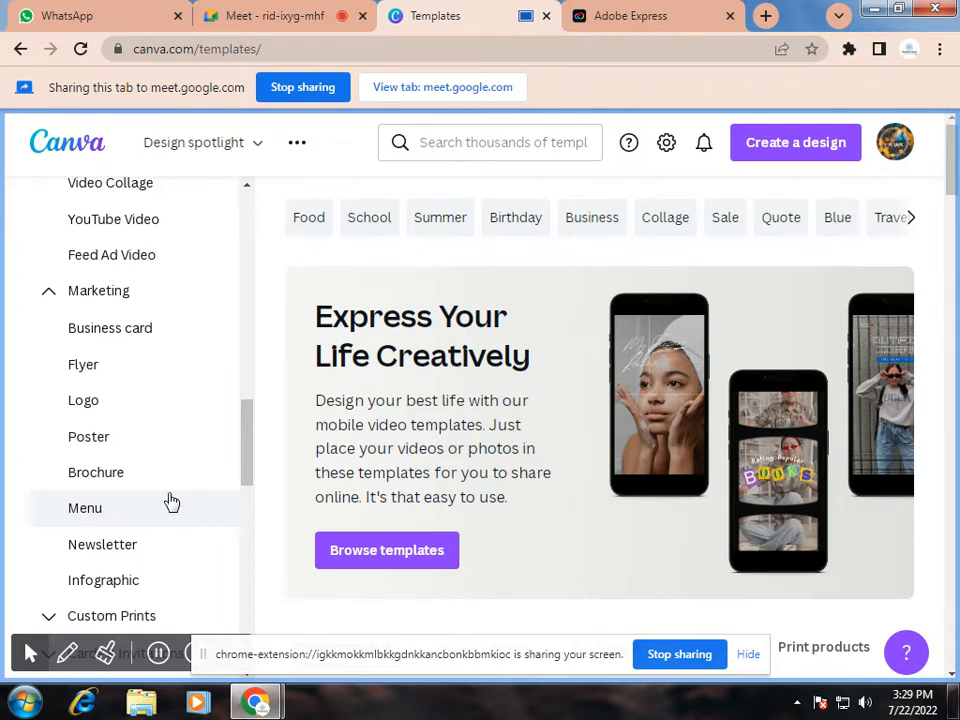
scroll(163, 477, down, 1)
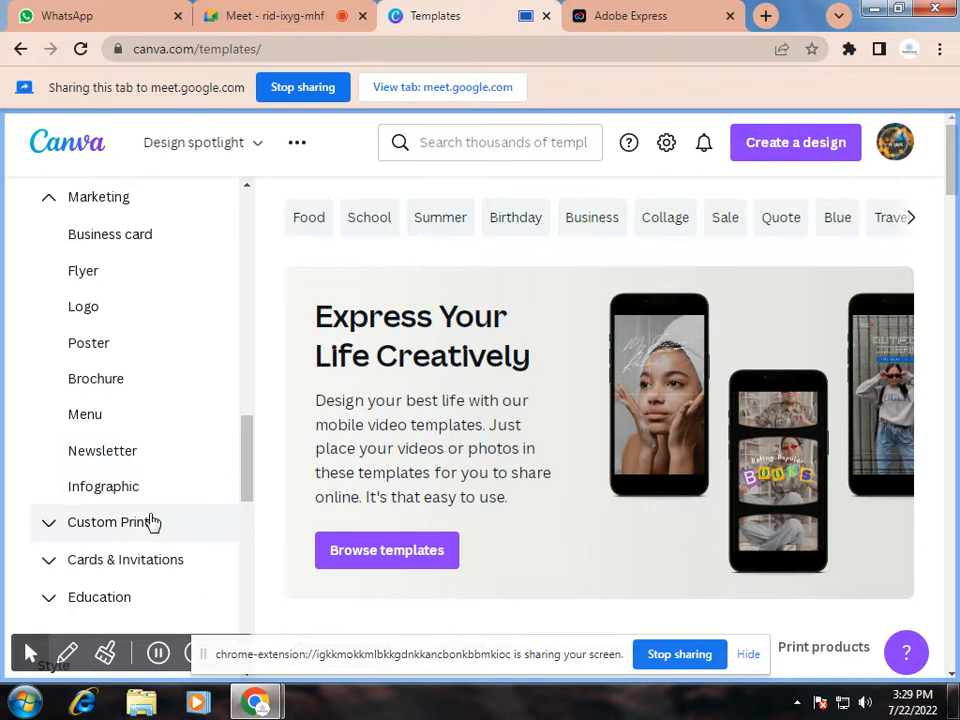
Expand the Custom Prints category and examine its product types, from T-shirt through to Certificate.
scroll(168, 524, down, 1)
click(166, 432)
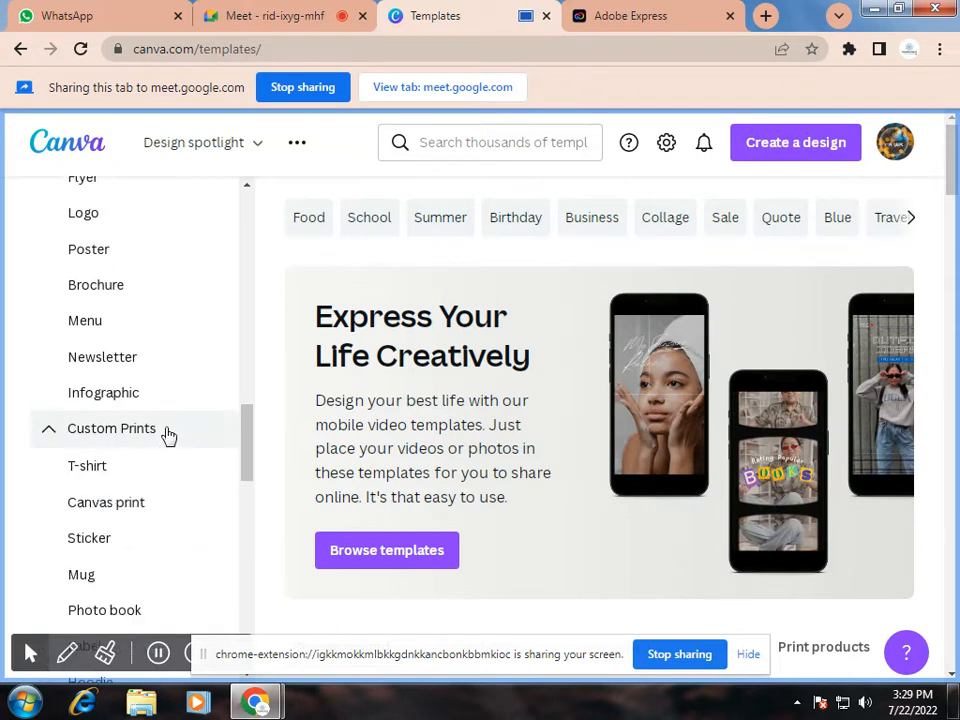
scroll(168, 436, down, 1)
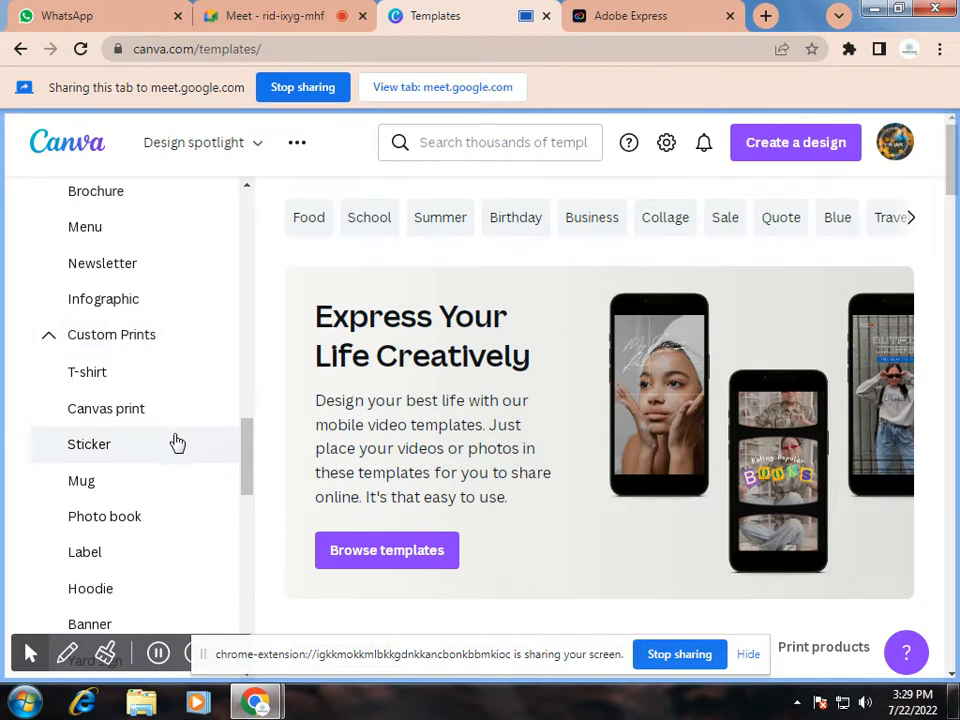
scroll(177, 441, down, 1)
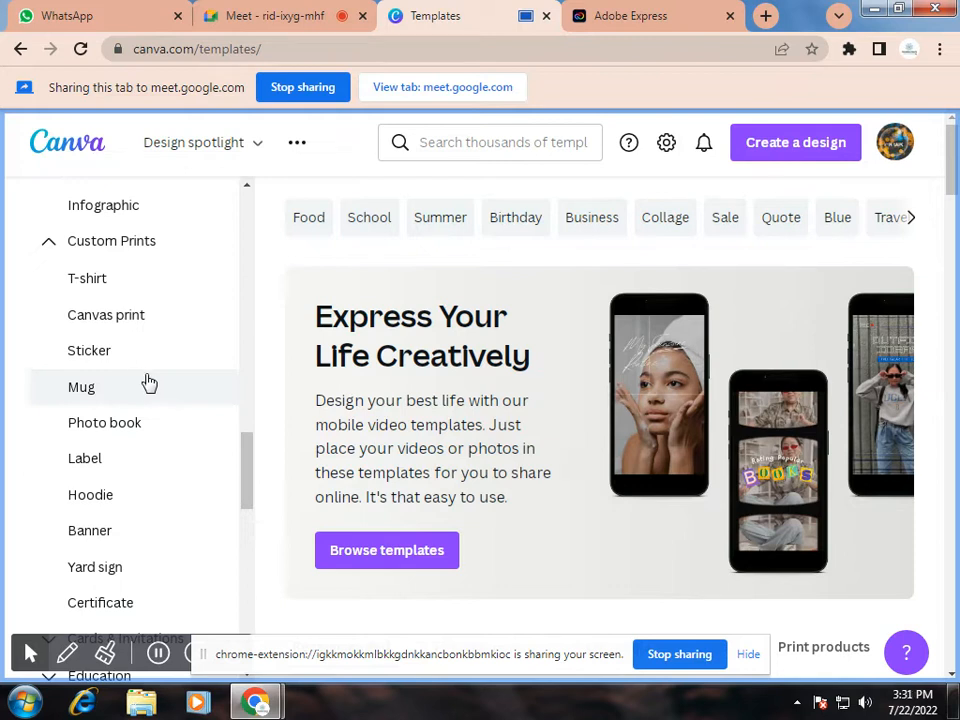
scroll(152, 347, down, 1)
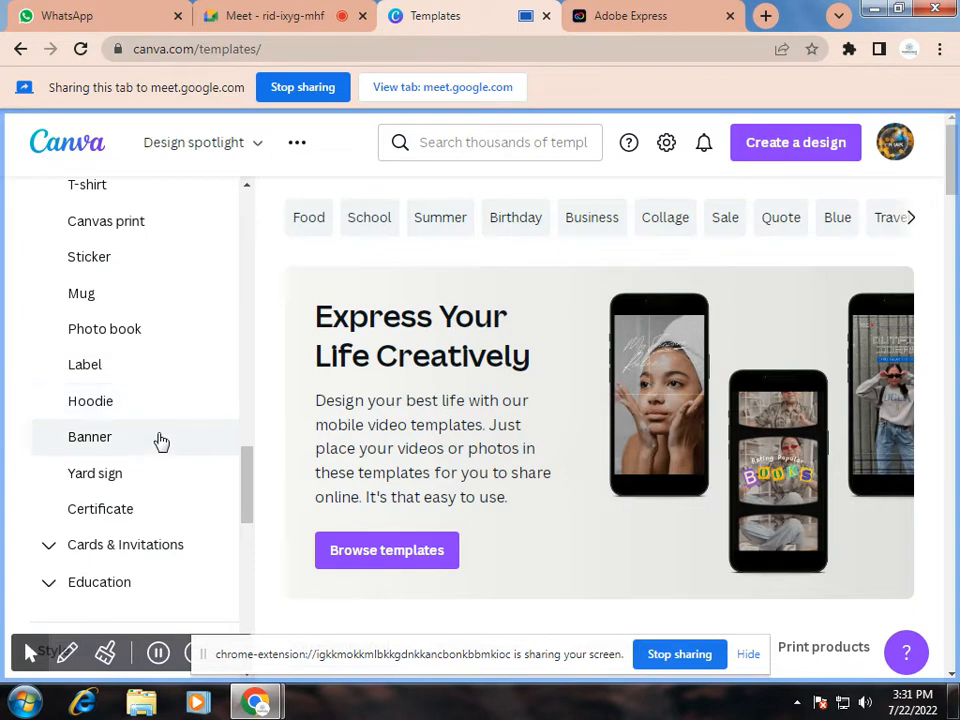
scroll(170, 507, up, 1)
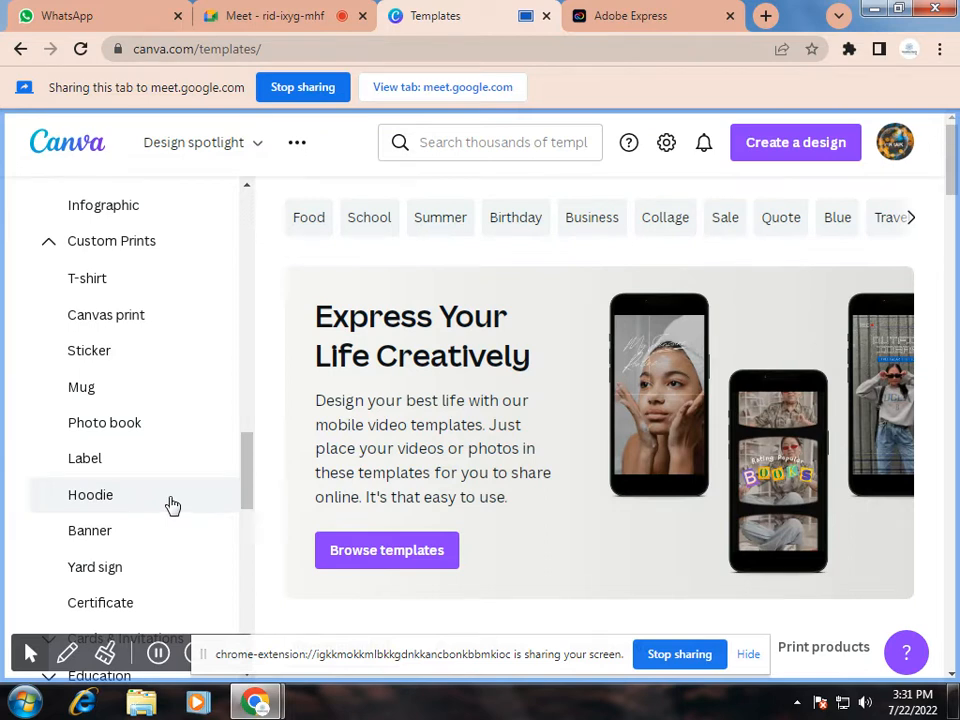
scroll(128, 252, down, 4)
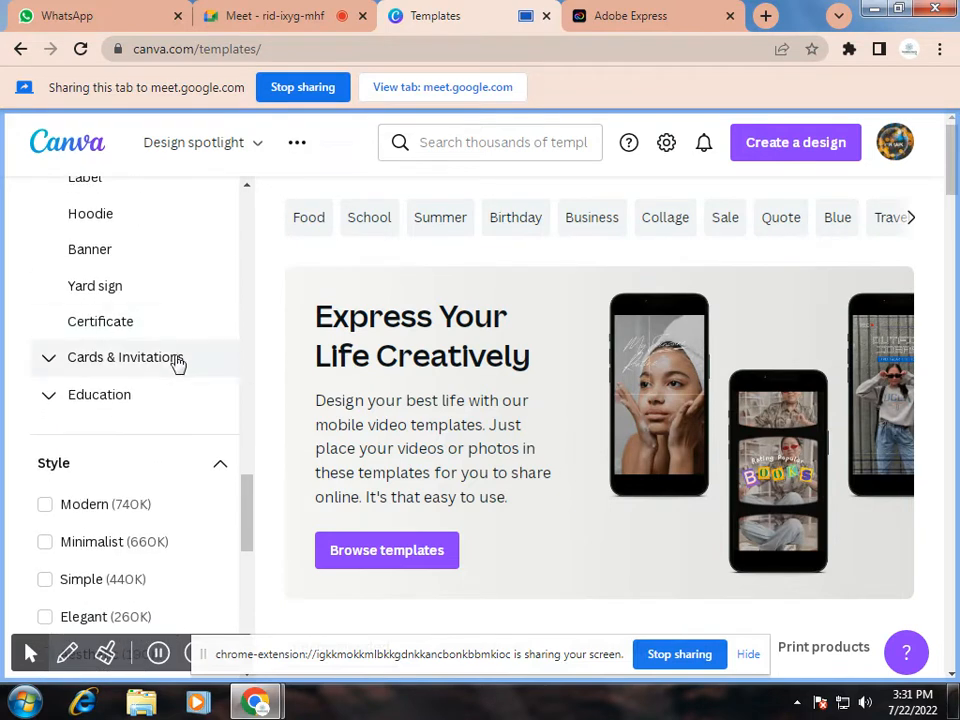
Expand the Cards & Invitations and Education categories and examine their template types, from Invitation through to School Newsletter.
click(178, 362)
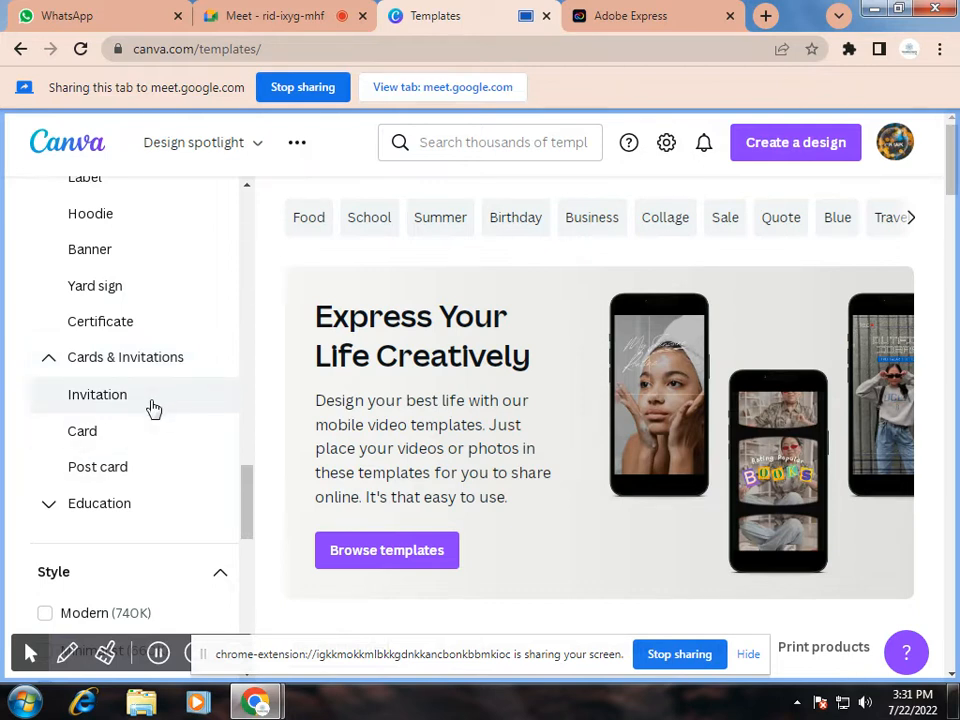
scroll(152, 409, down, 1)
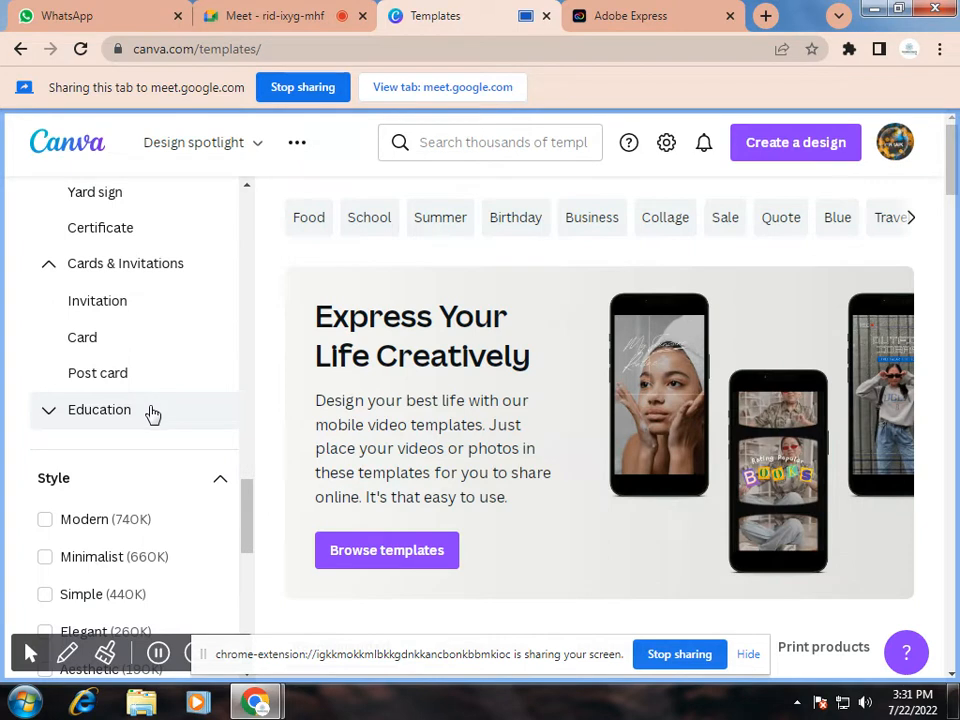
click(152, 412)
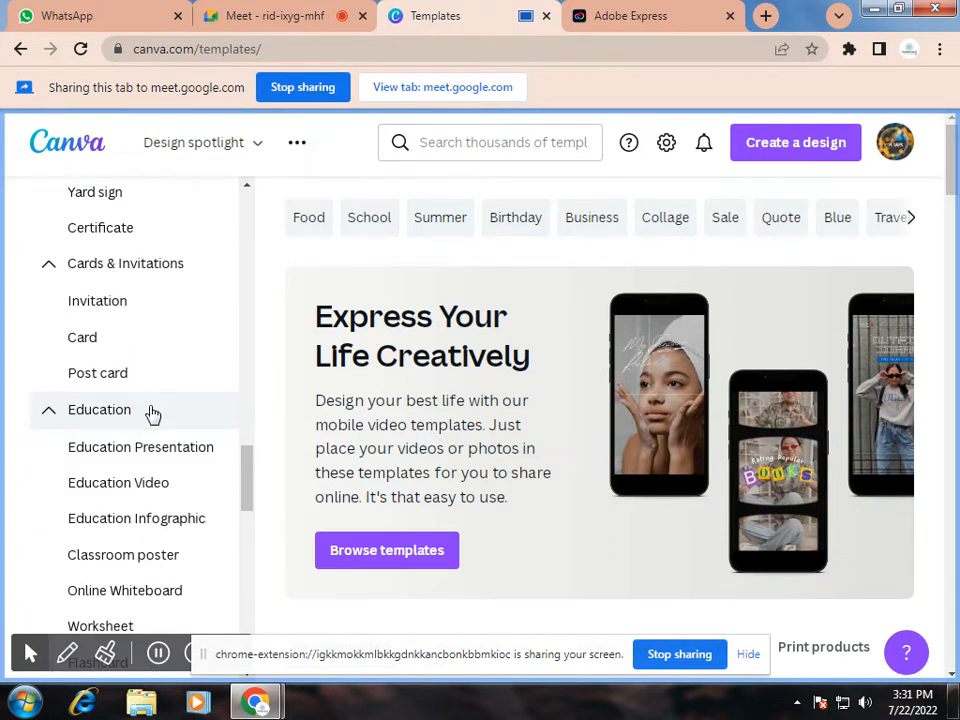
scroll(152, 412, down, 1)
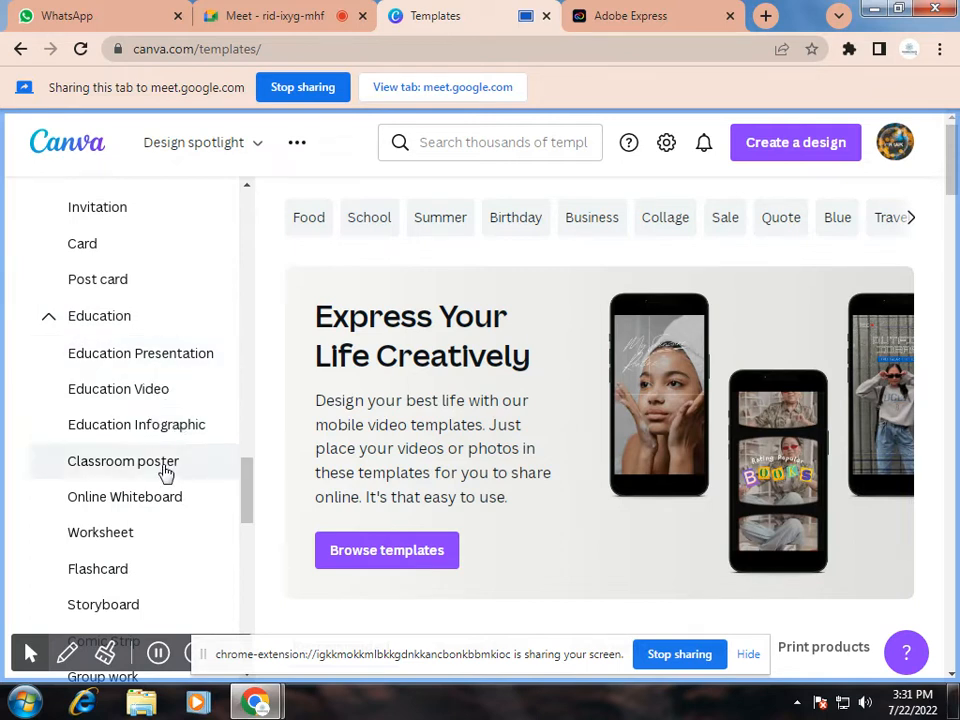
scroll(162, 468, down, 1)
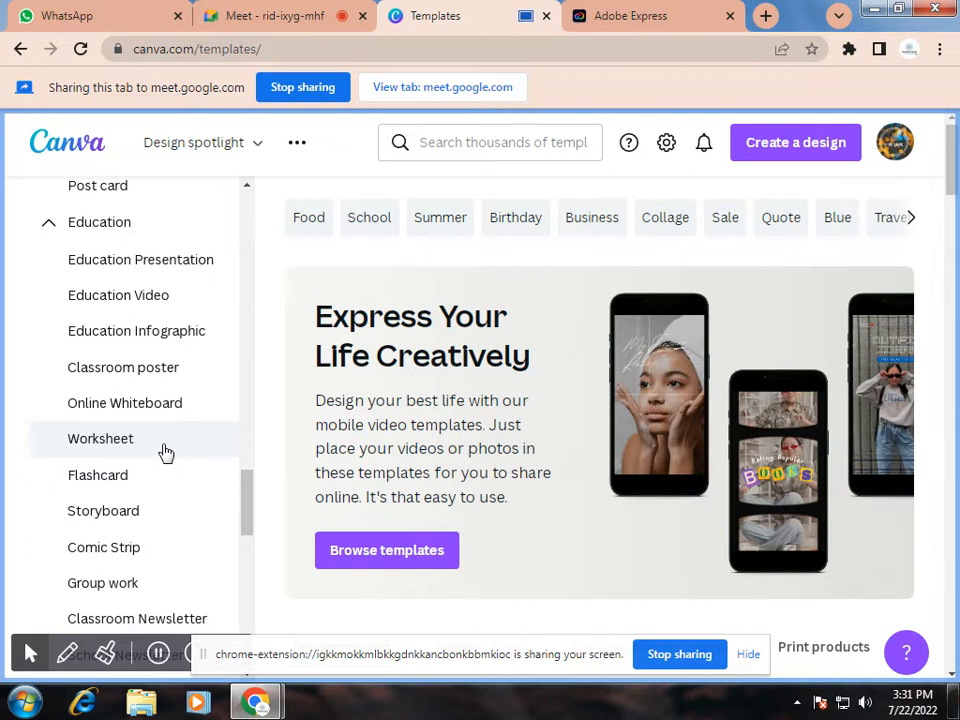
scroll(166, 458, down, 1)
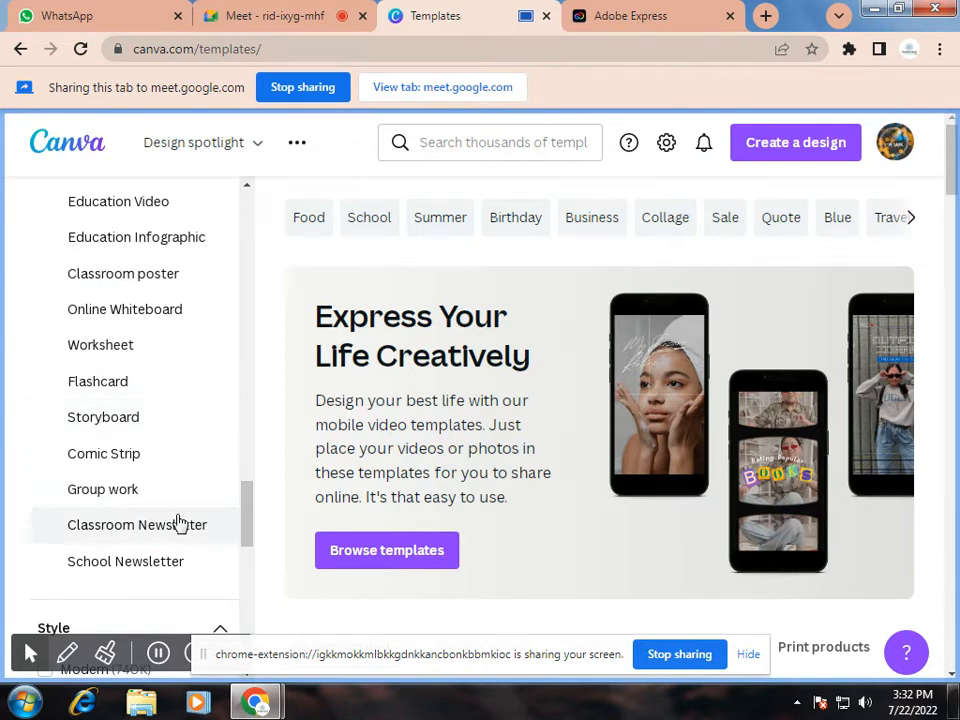
scroll(176, 525, up, 3)
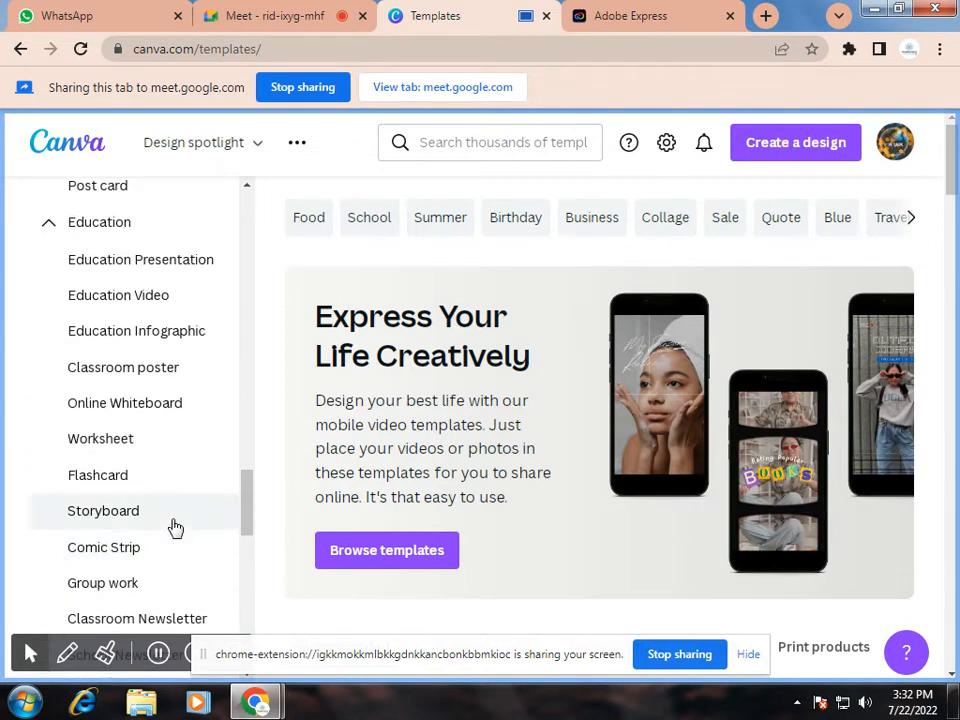
scroll(176, 530, up, 5)
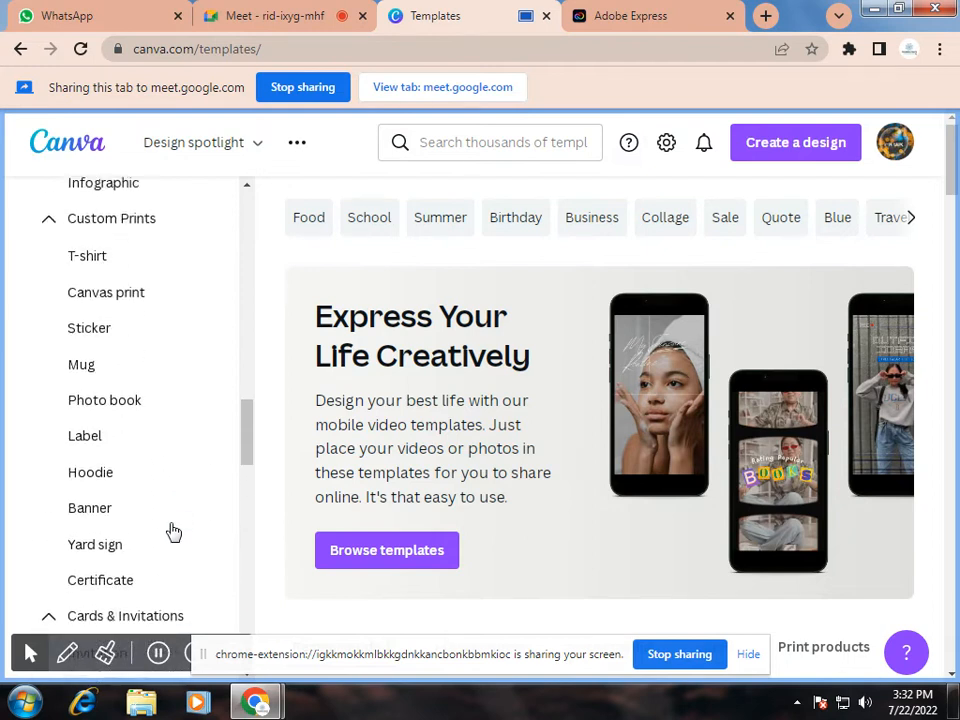
Review the expanded template categories once more, from Video and Marketing through Custom Prints to Education.
scroll(174, 532, up, 5)
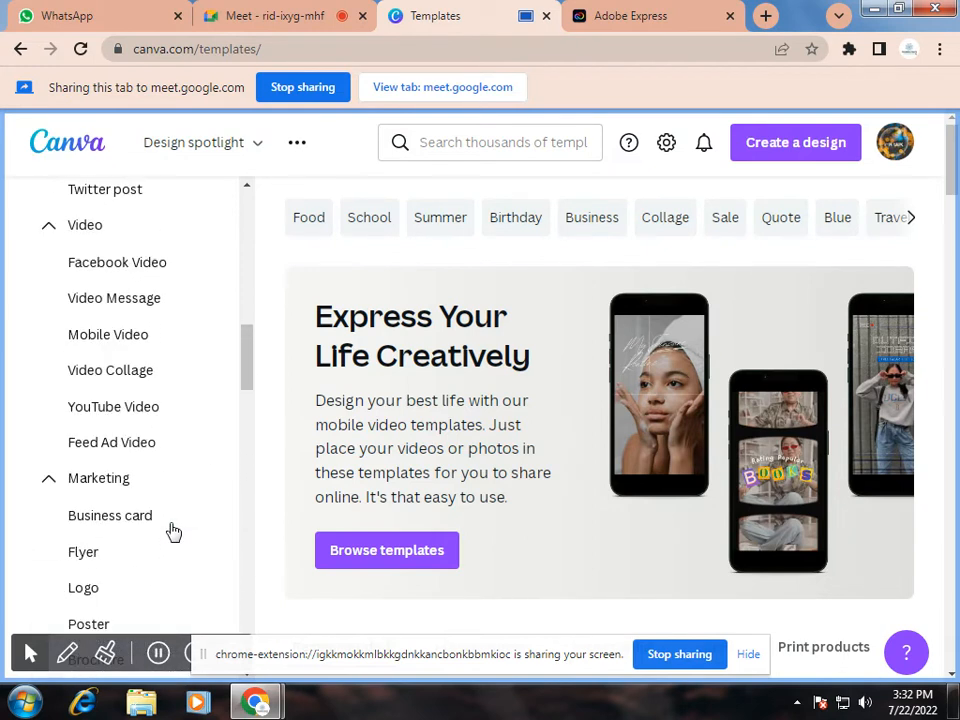
scroll(174, 531, up, 5)
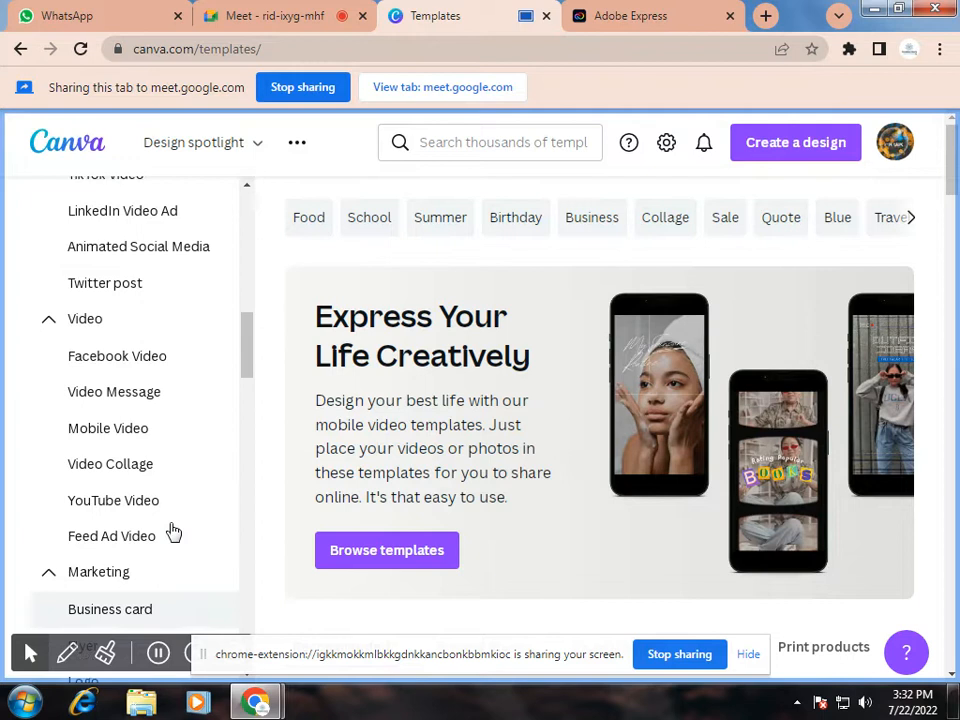
scroll(174, 531, down, 5)
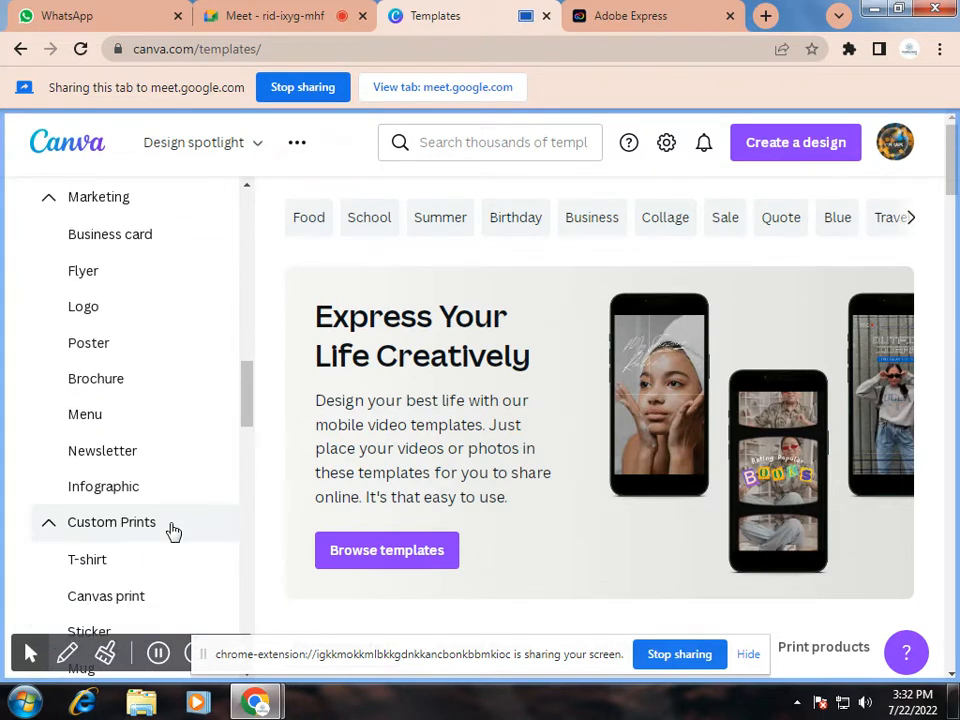
scroll(174, 532, down, 1)
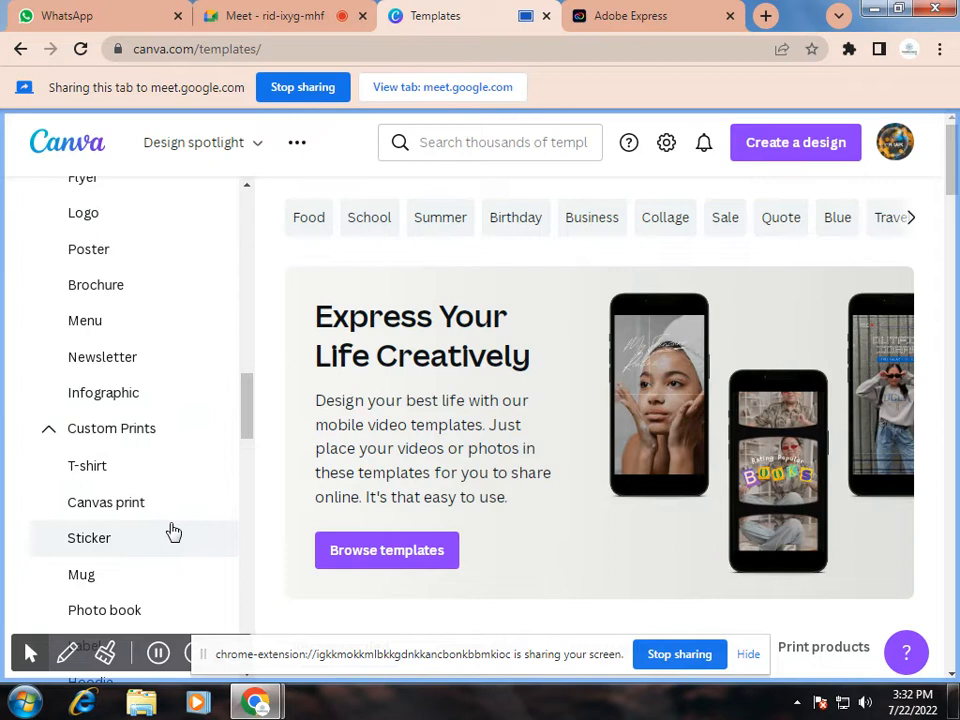
scroll(174, 531, down, 4)
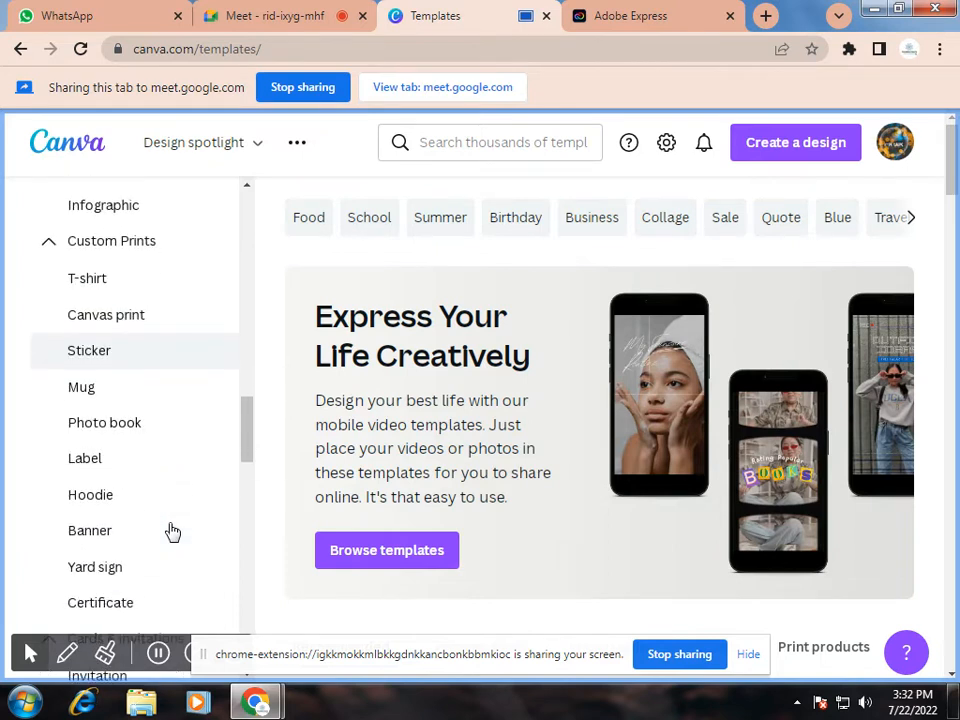
scroll(172, 531, down, 5)
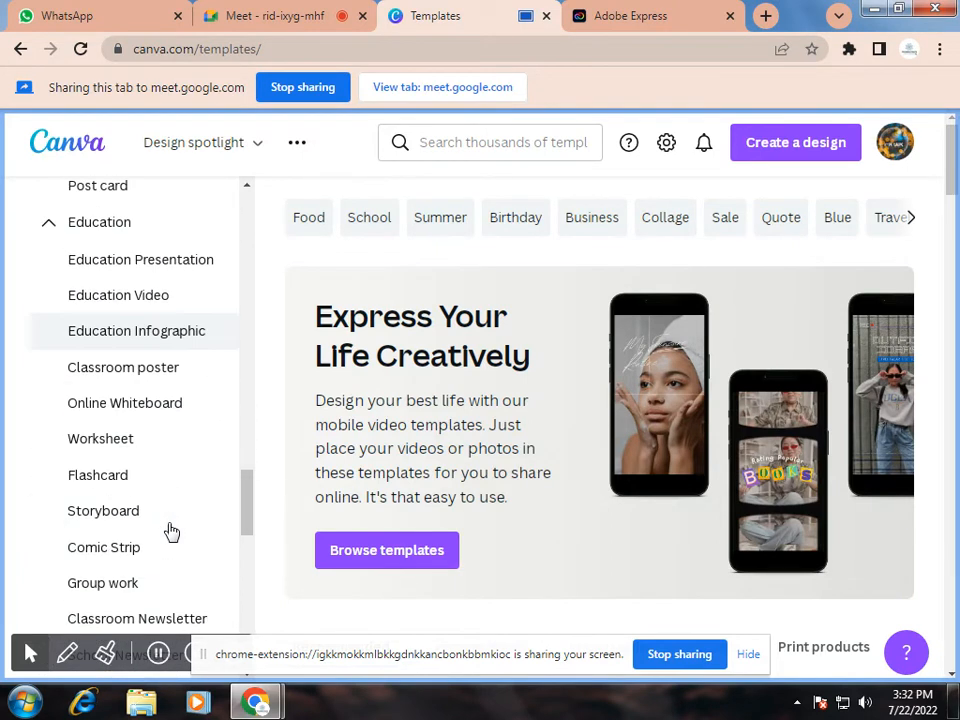
Filter the templates by the Simple style and check the selection in the Style filter.
scroll(172, 531, down, 3)
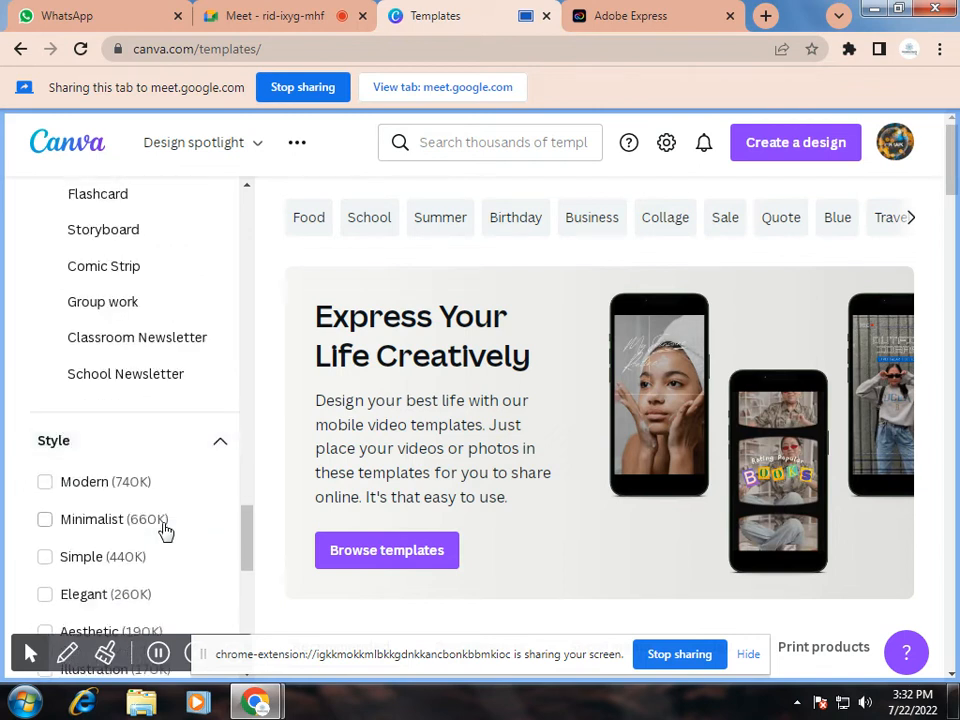
scroll(158, 531, down, 1)
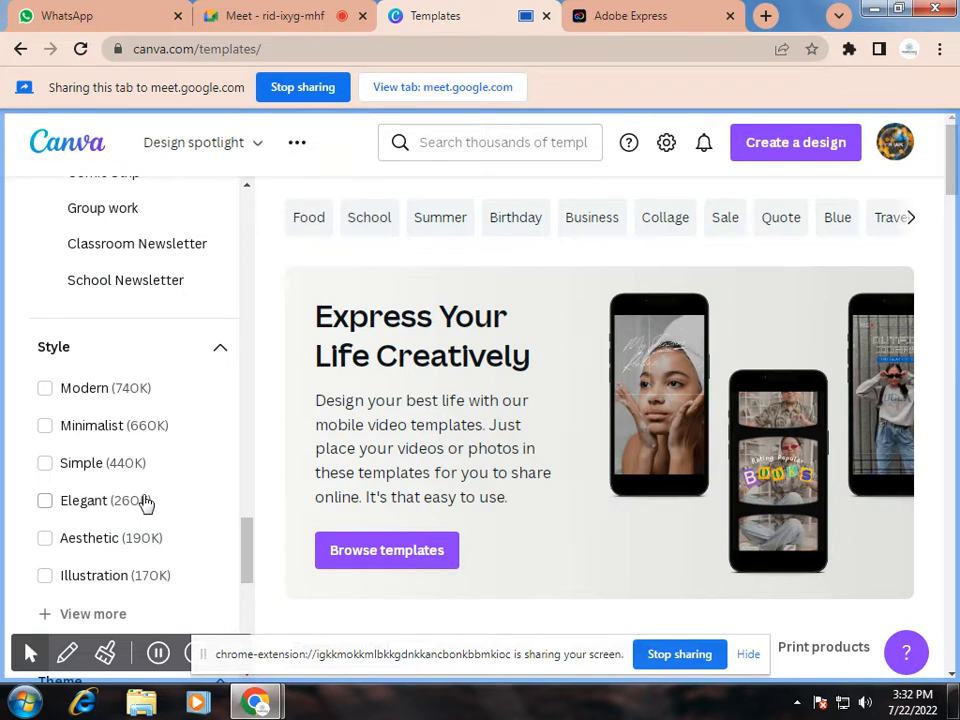
scroll(145, 503, down, 1)
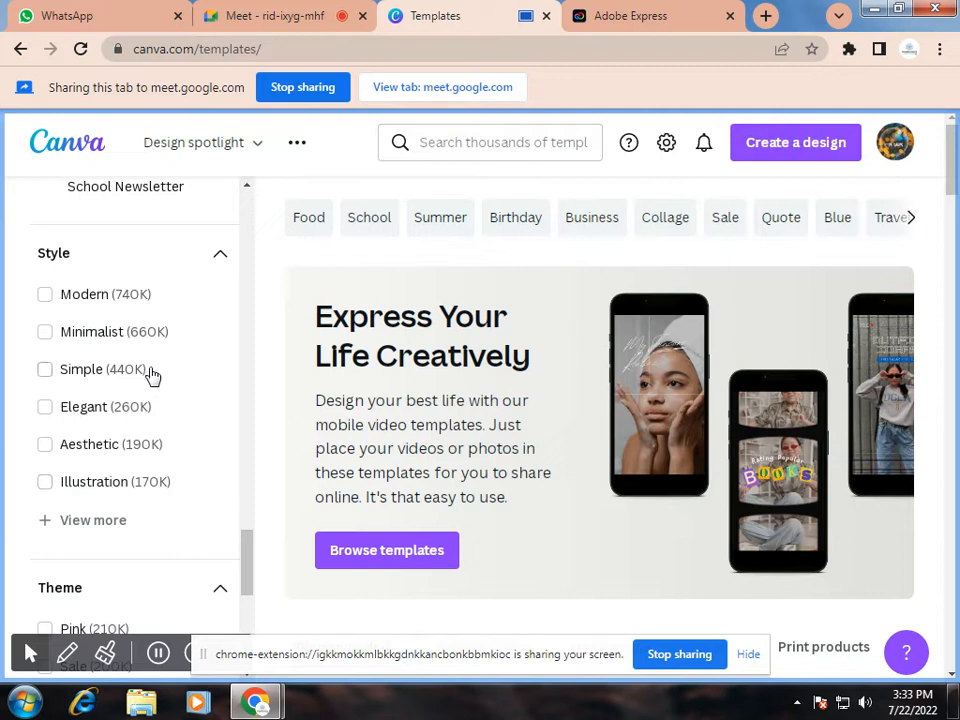
click(45, 370)
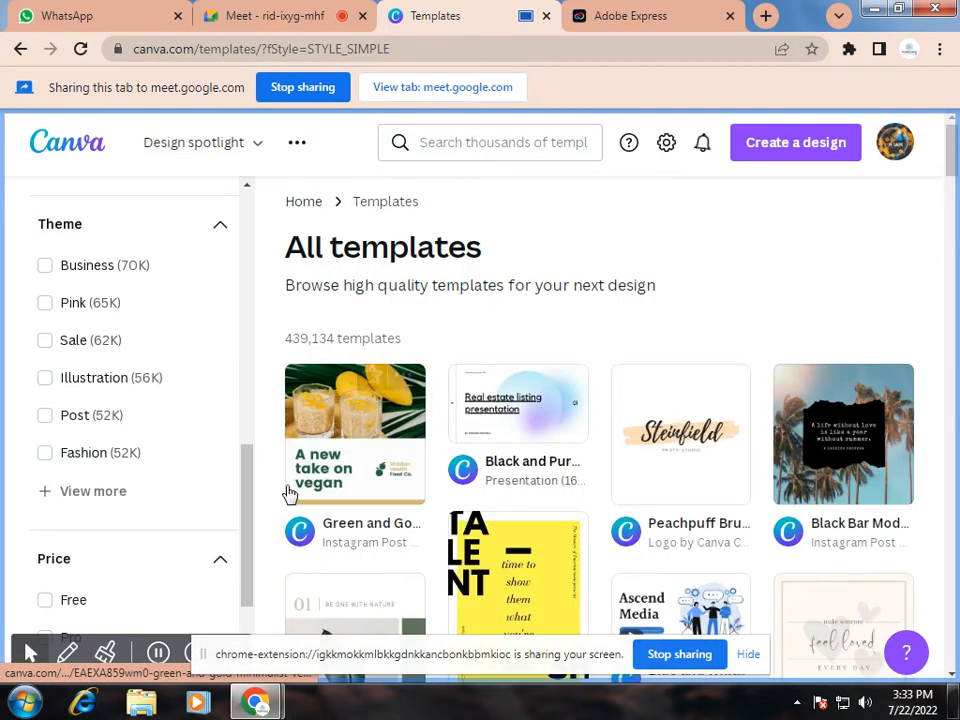
scroll(200, 455, up, 3)
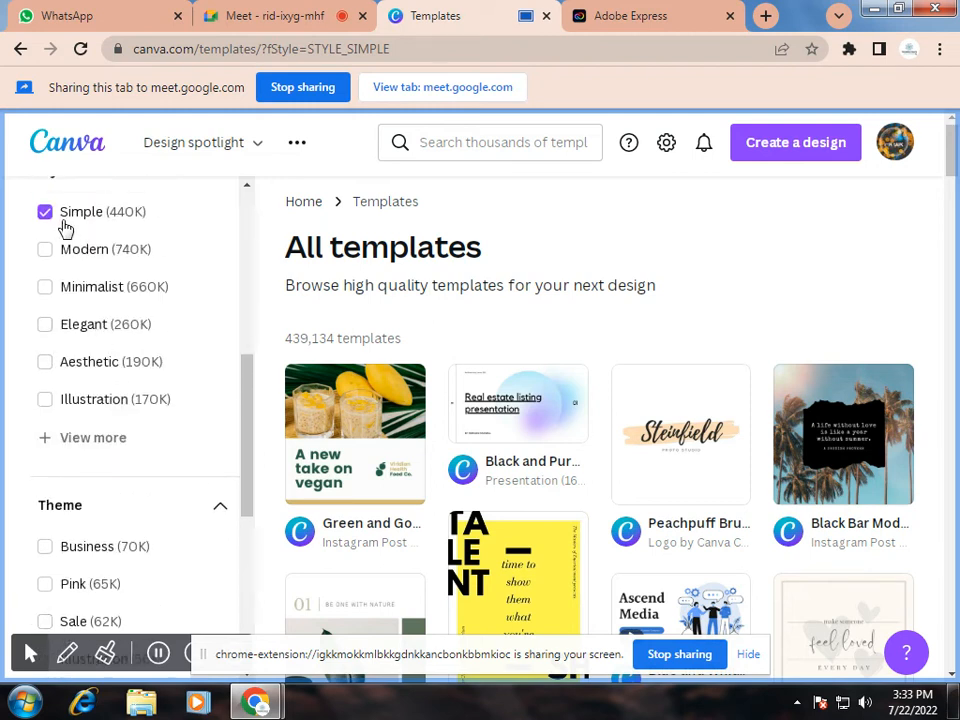
scroll(92, 270, up, 1)
scroll(133, 334, down, 1)
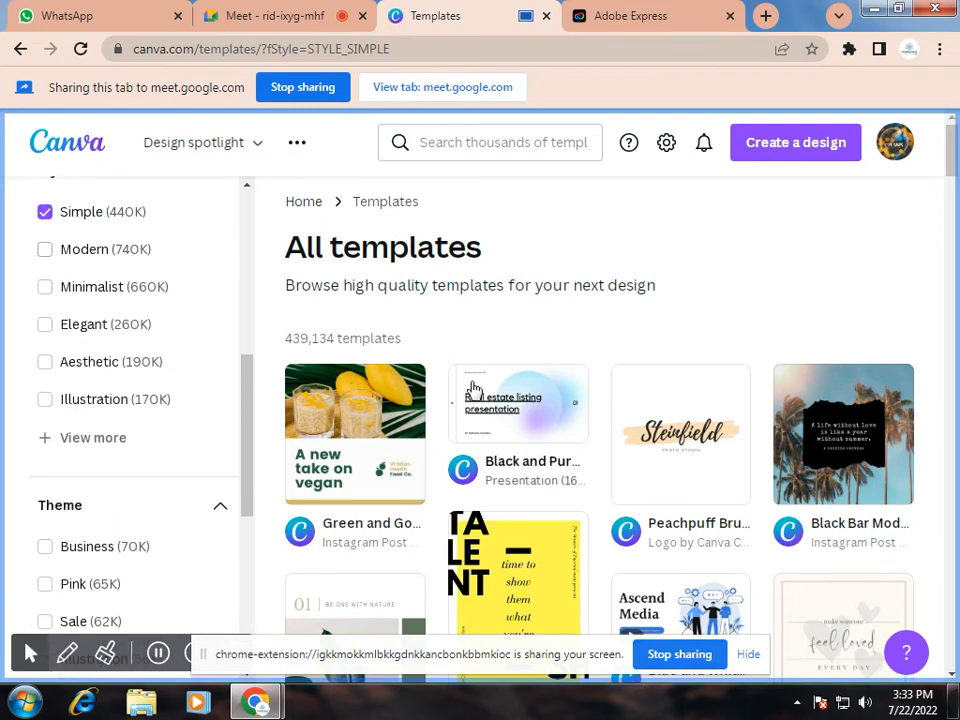
Browse the Simple-style template results, from the presentation and flyer designs through to the Instagram and Facebook posts.
scroll(478, 392, down, 1)
scroll(479, 392, down, 1)
scroll(480, 393, down, 3)
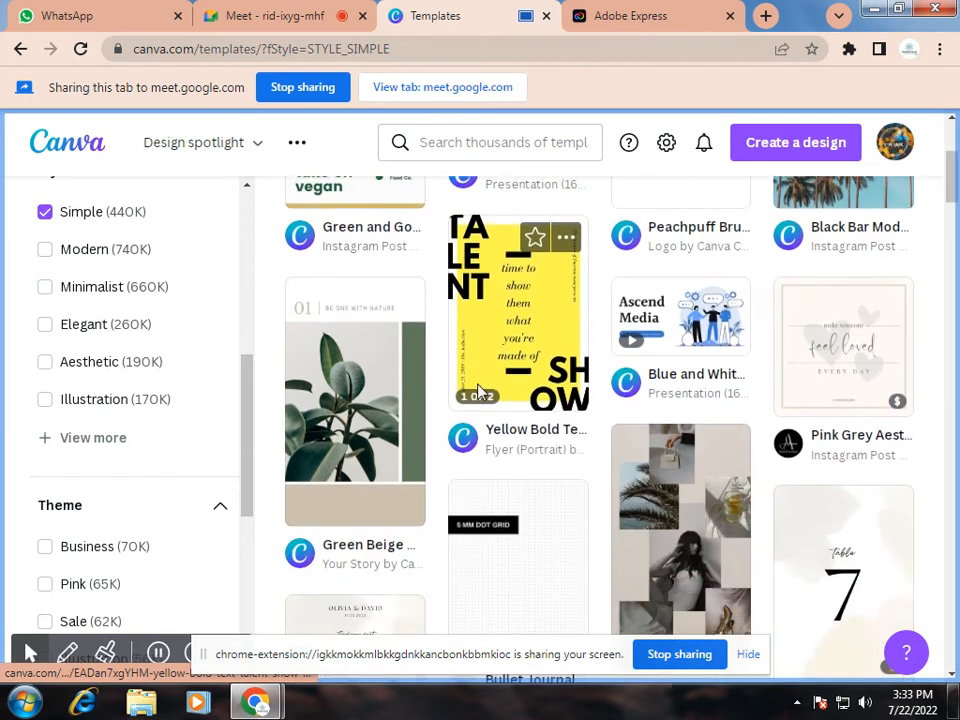
scroll(480, 393, down, 3)
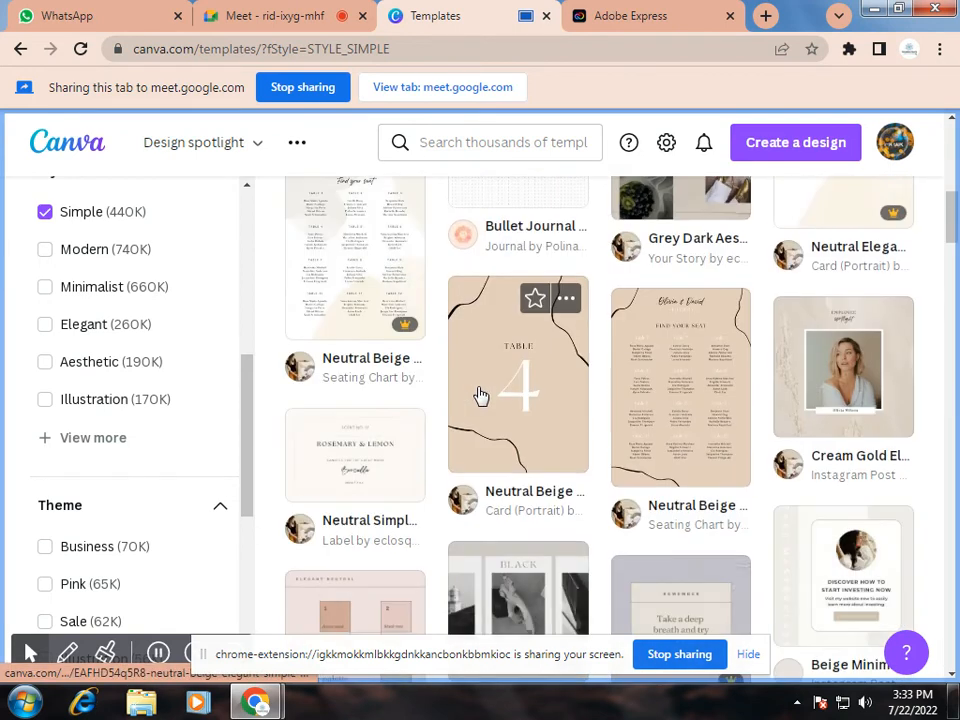
scroll(176, 418, up, 1)
scroll(178, 419, up, 2)
scroll(399, 460, down, 1)
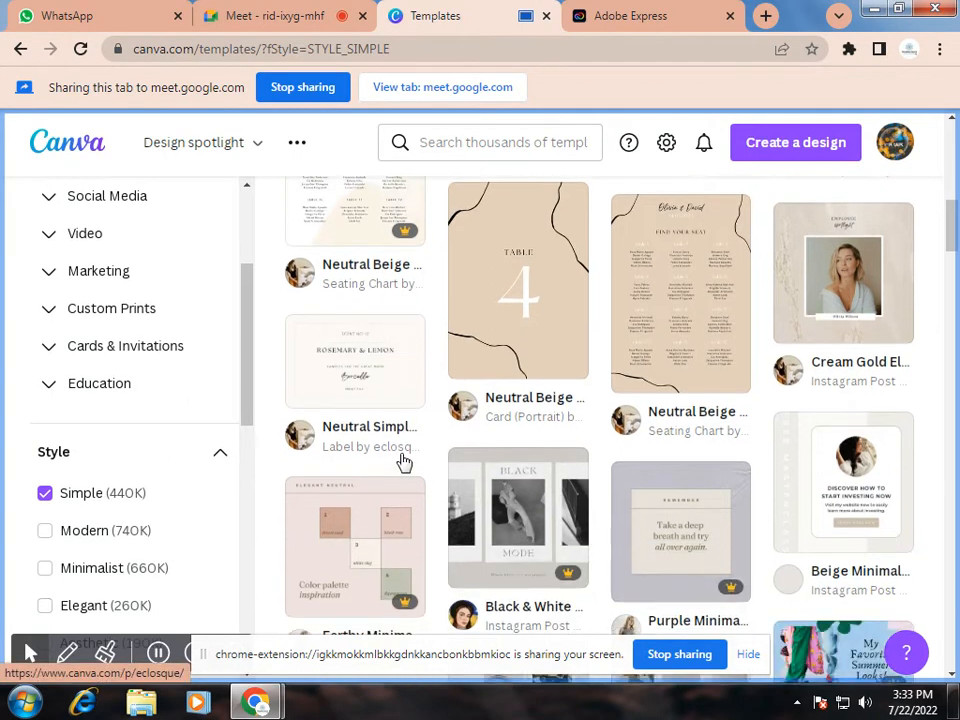
scroll(401, 462, down, 3)
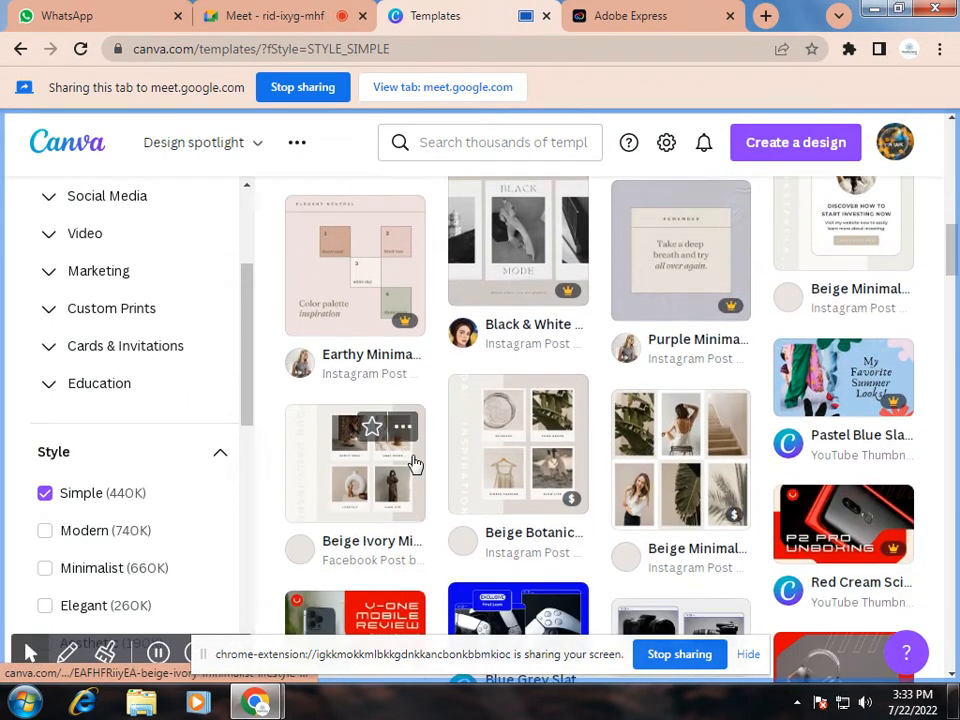
Examine the remaining Style options, the Theme options from Business through to Fashion, and the Free and Pro price options.
scroll(105, 445, down, 1)
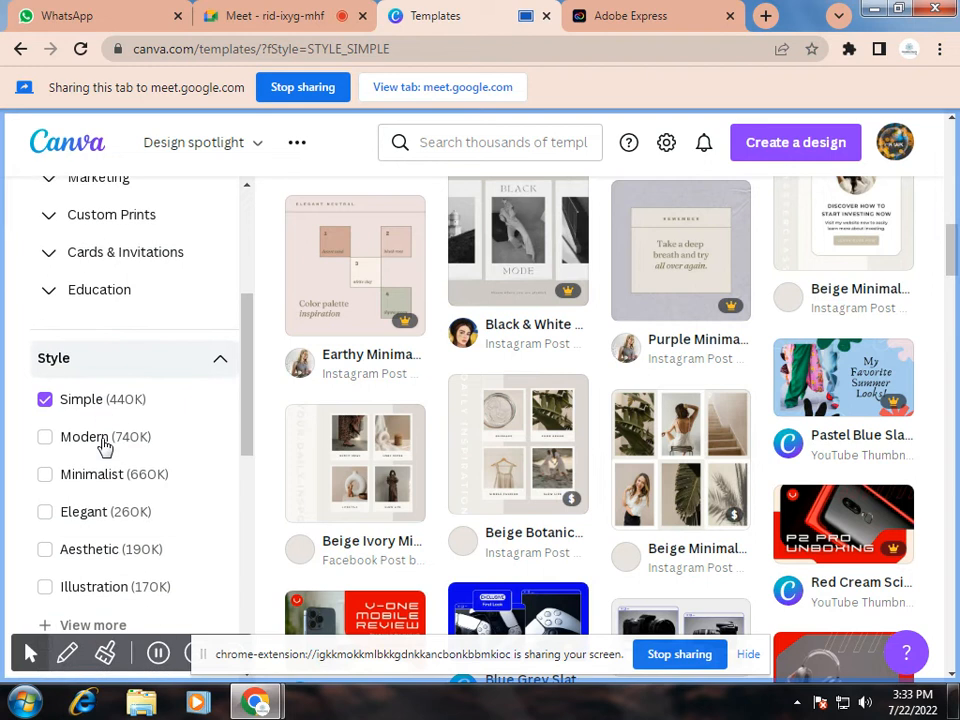
scroll(103, 446, down, 3)
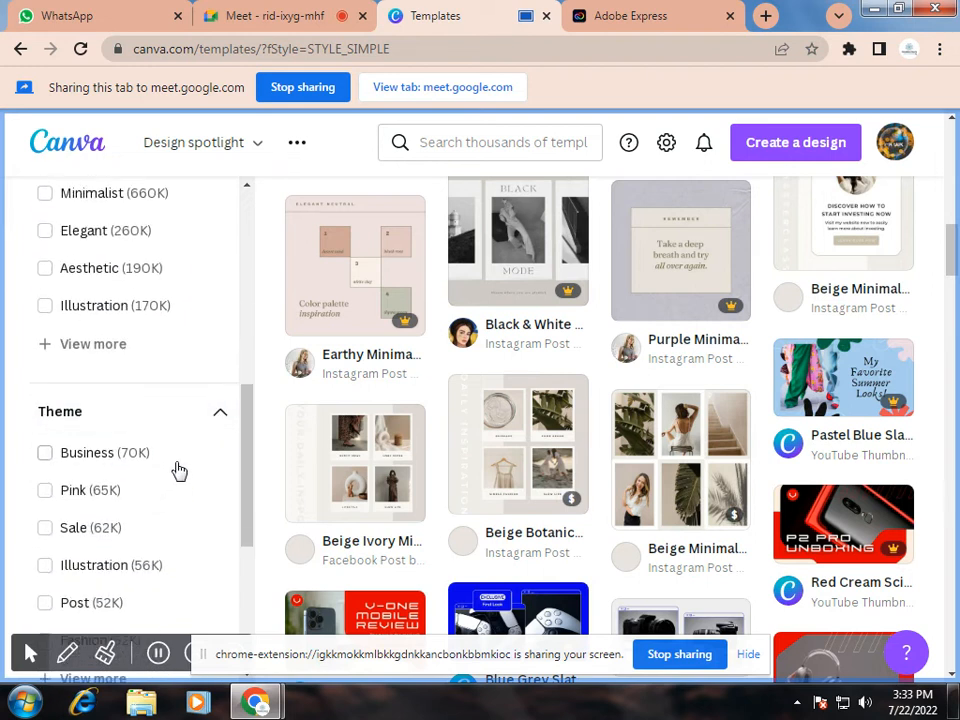
scroll(170, 466, down, 1)
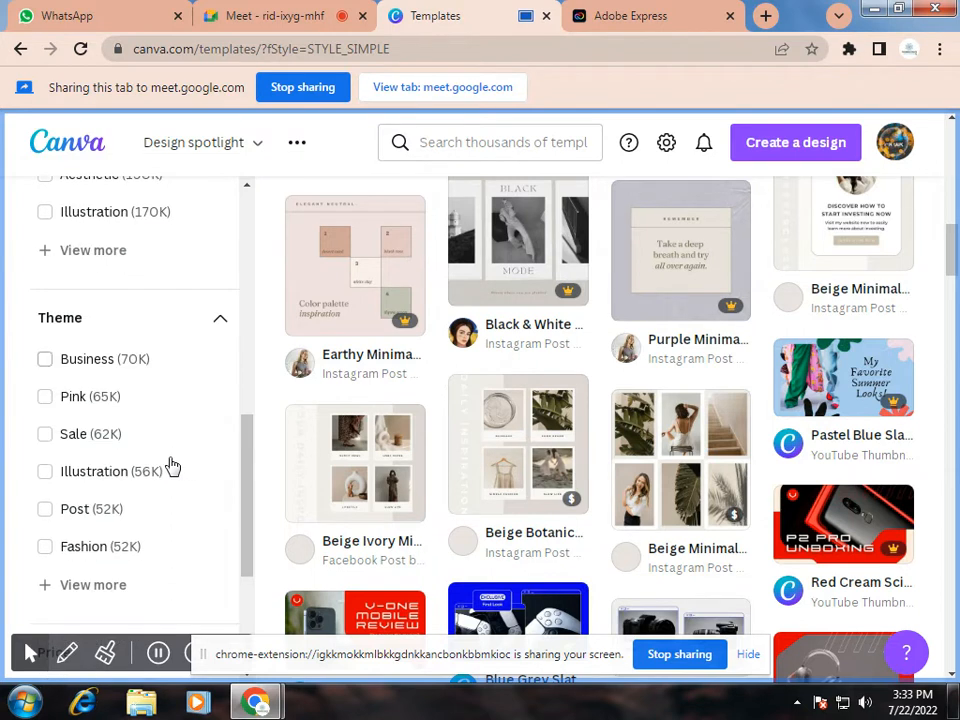
scroll(170, 466, down, 1)
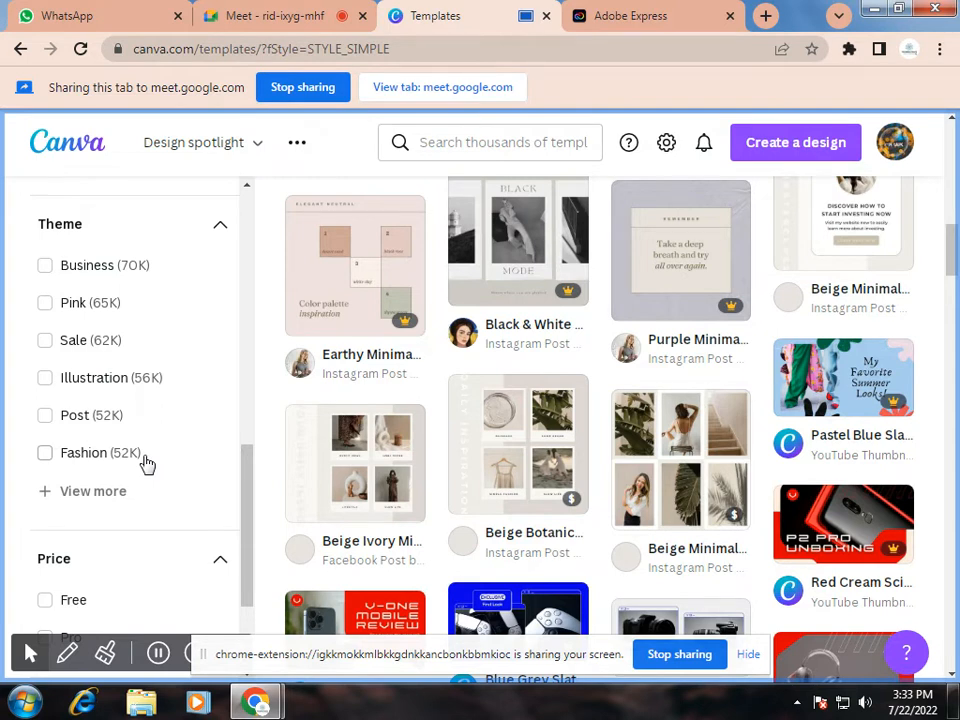
scroll(146, 462, down, 2)
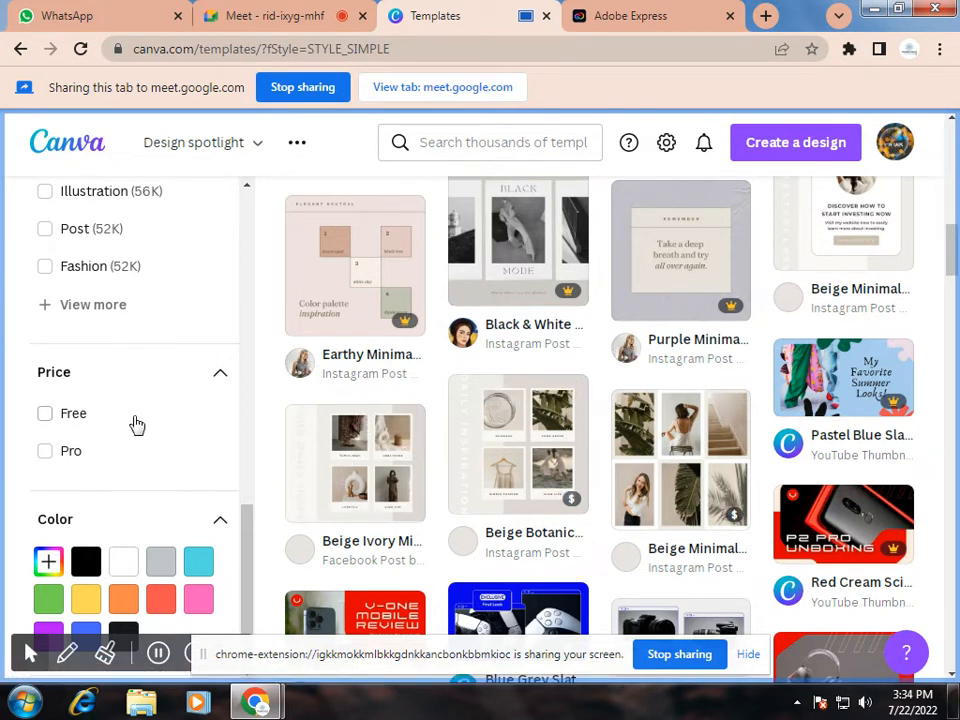
Examine the Simple-style results for the crown and dollar marks that distinguish Pro and paid templates.
scroll(499, 439, down, 1)
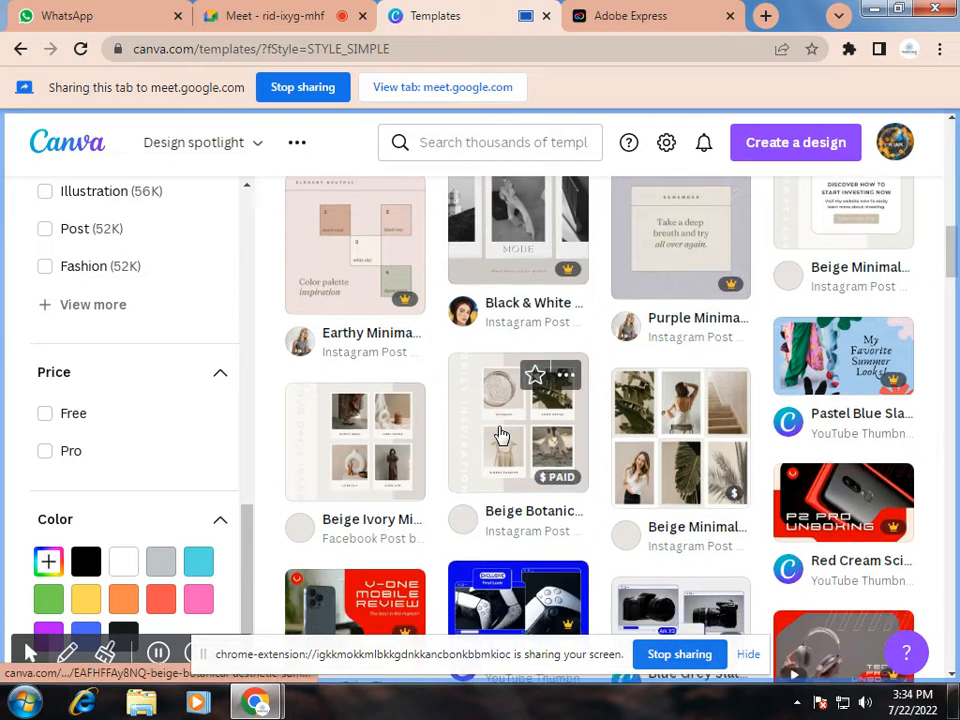
scroll(605, 448, down, 2)
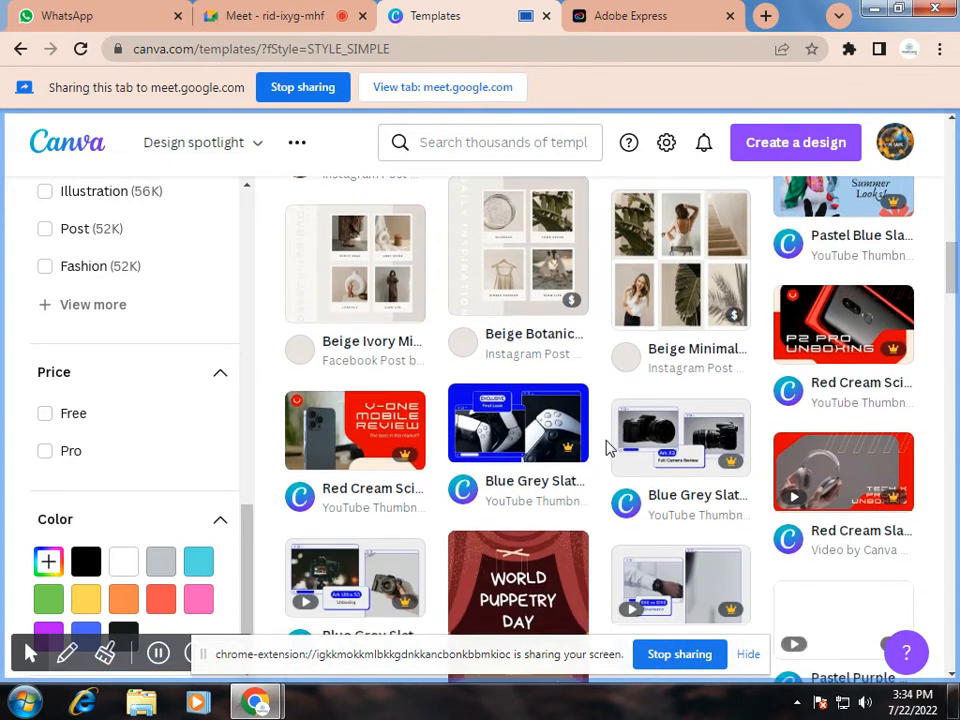
scroll(605, 448, down, 1)
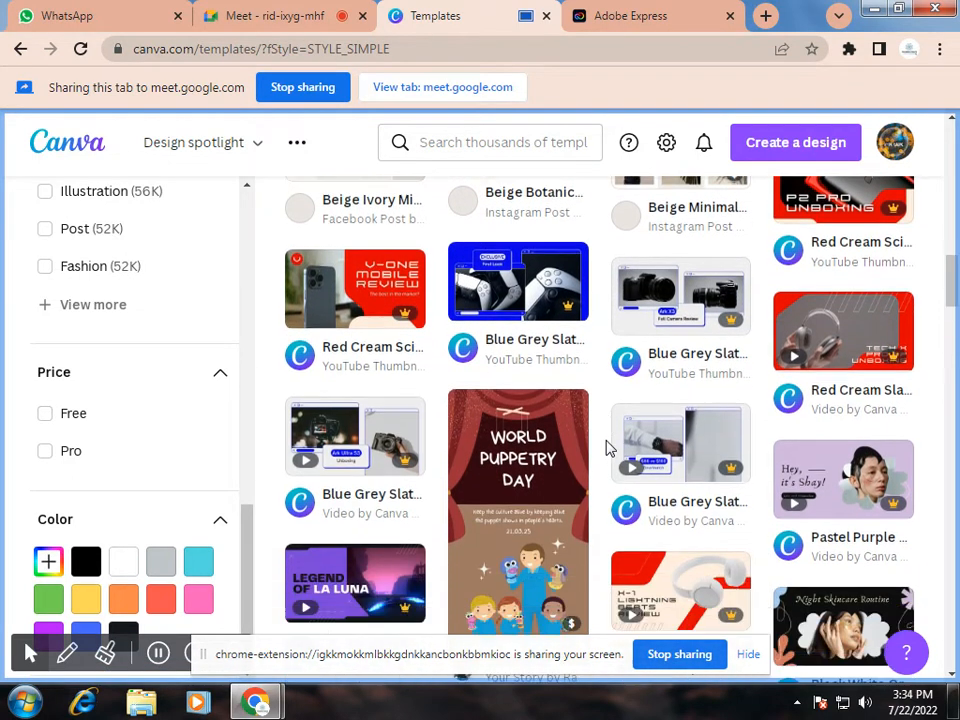
scroll(605, 448, down, 1)
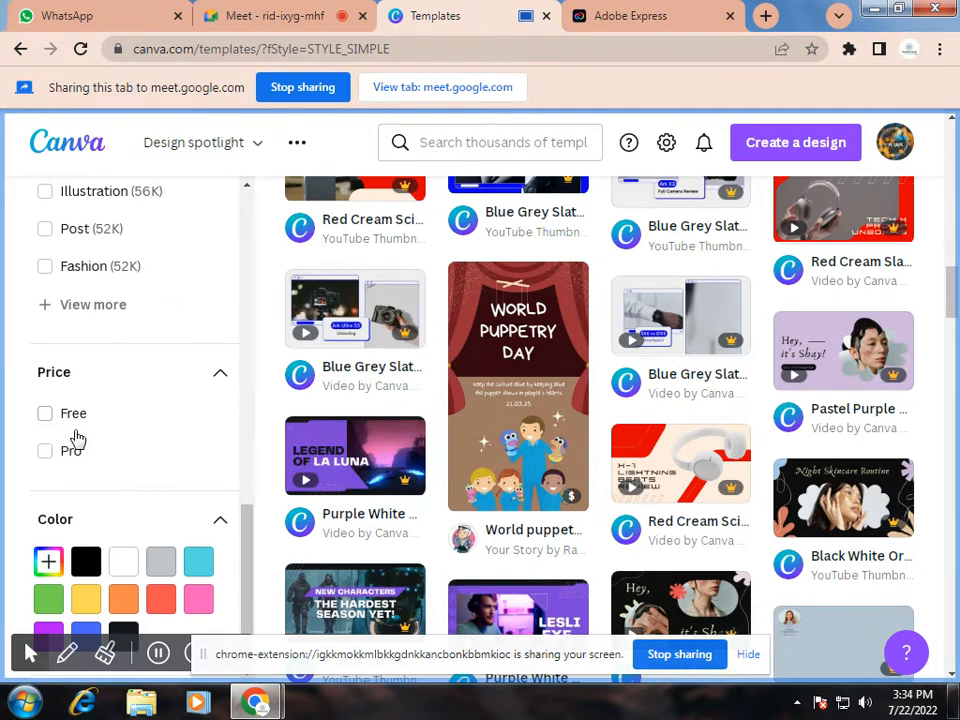
scroll(386, 422, up, 2)
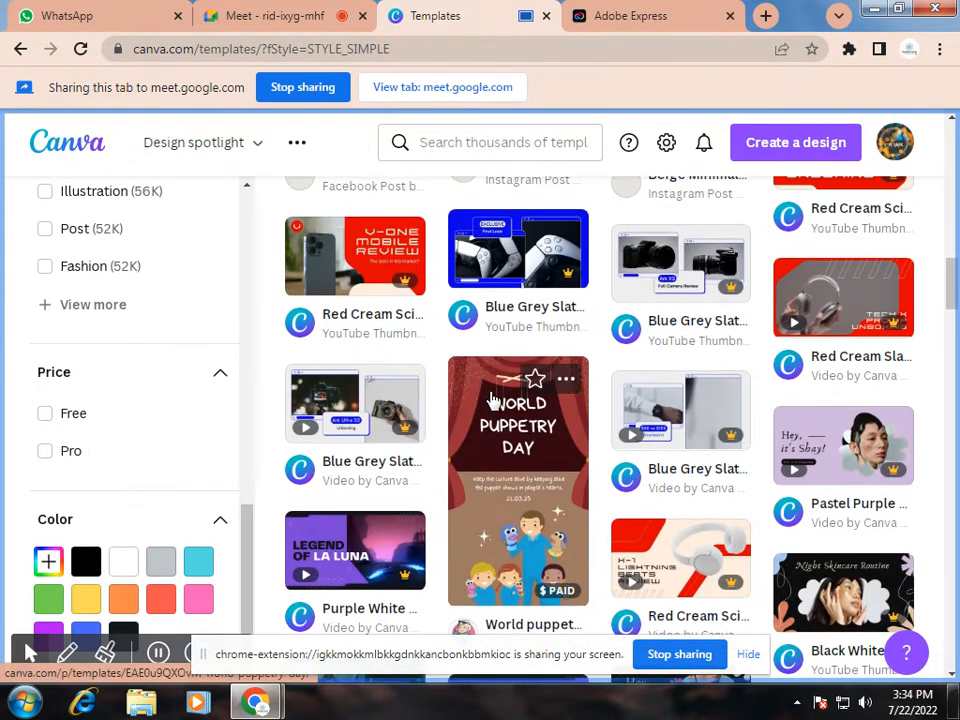
scroll(492, 400, down, 2)
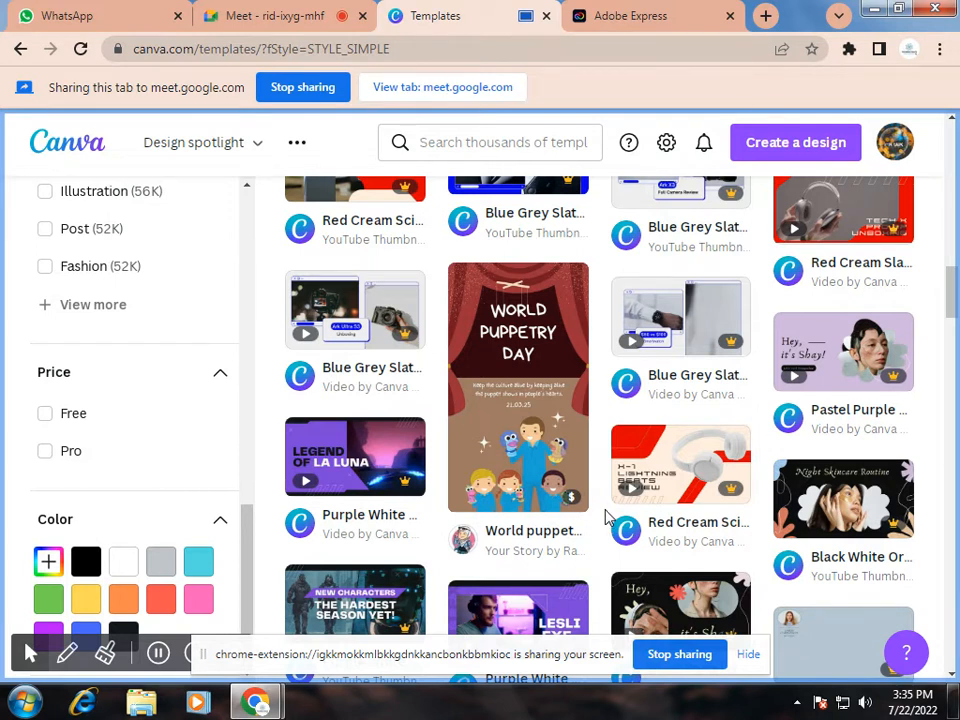
mouse_move(568, 497)
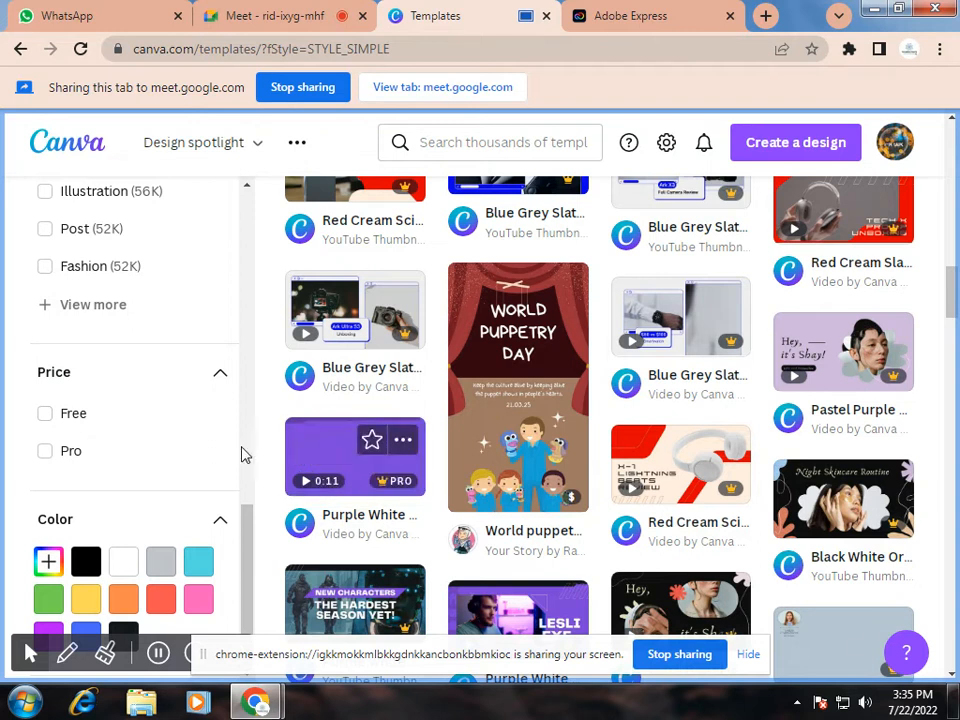
Examine the Color filter swatches and review the Theme and Price filter options again.
scroll(300, 450, down, 4)
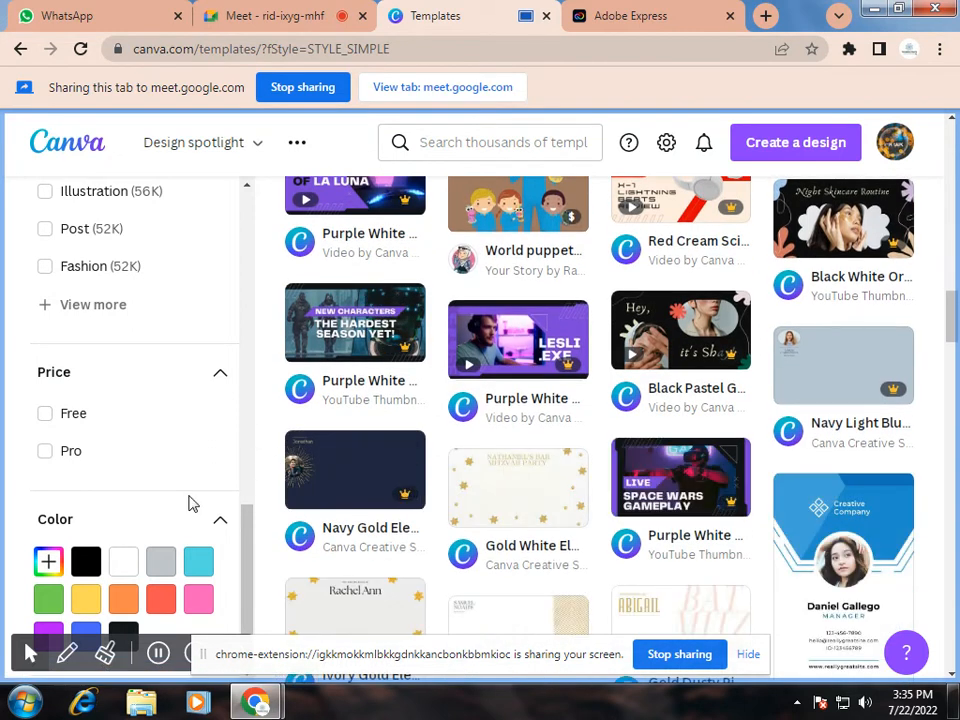
scroll(190, 505, down, 1)
scroll(66, 514, down, 1)
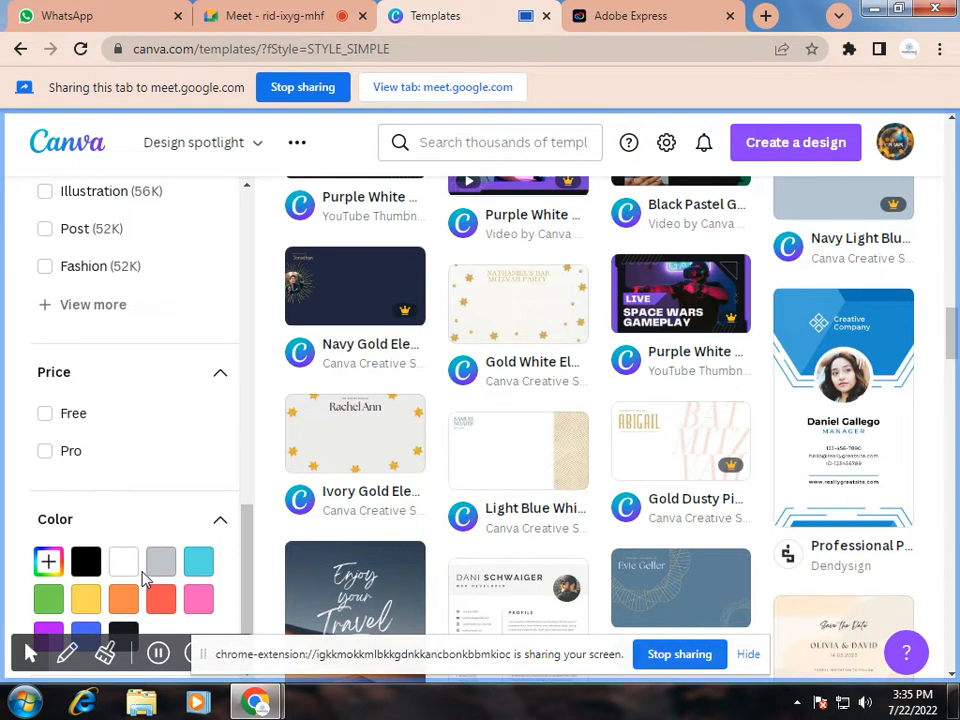
scroll(143, 578, up, 5)
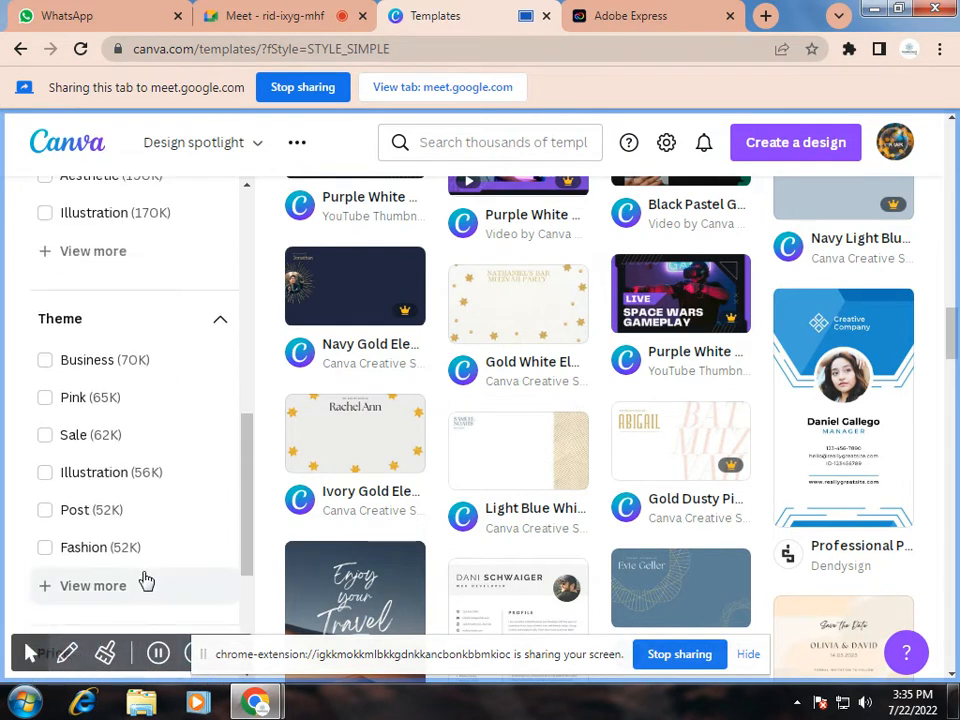
scroll(145, 580, up, 1)
scroll(145, 580, down, 2)
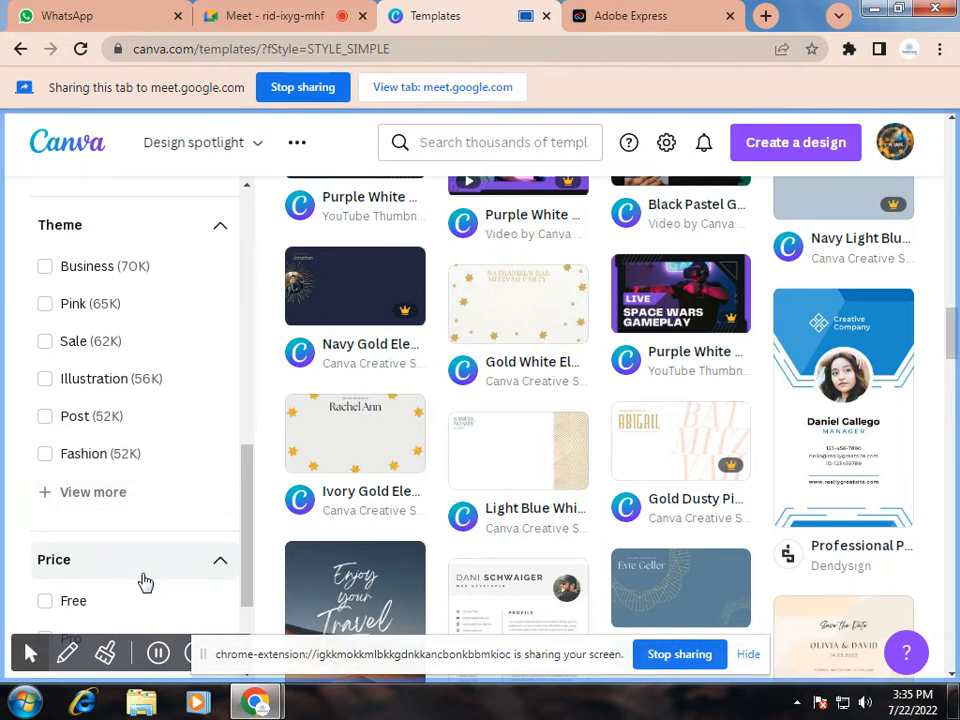
scroll(145, 580, down, 2)
Return to the start of the template results and enter "posters" in the template search.
scroll(143, 578, up, 10)
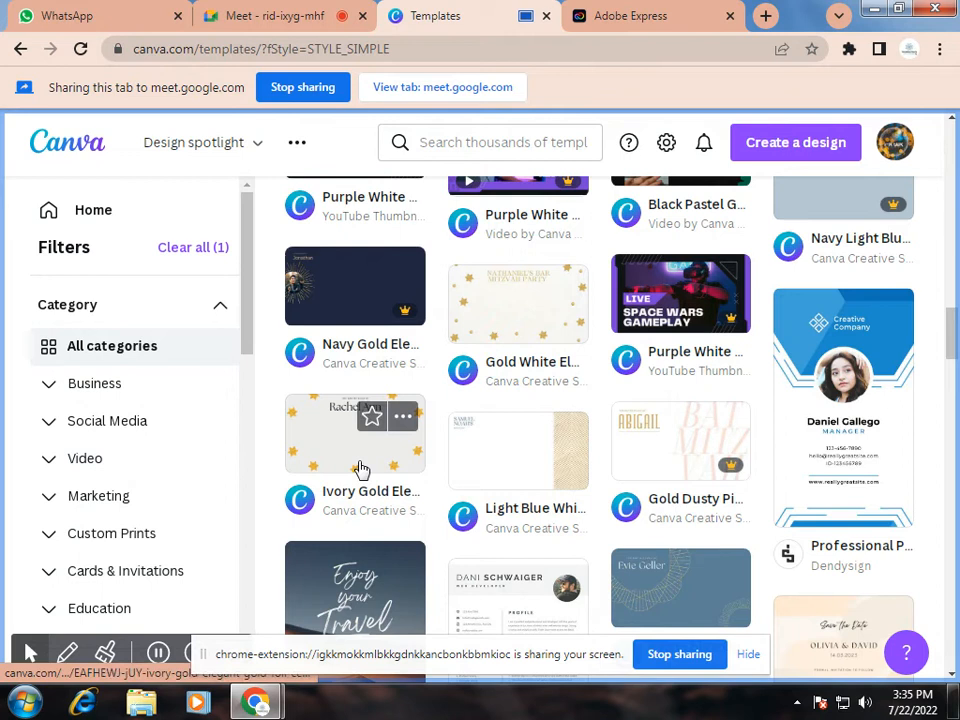
scroll(512, 480, up, 1)
scroll(512, 480, up, 5)
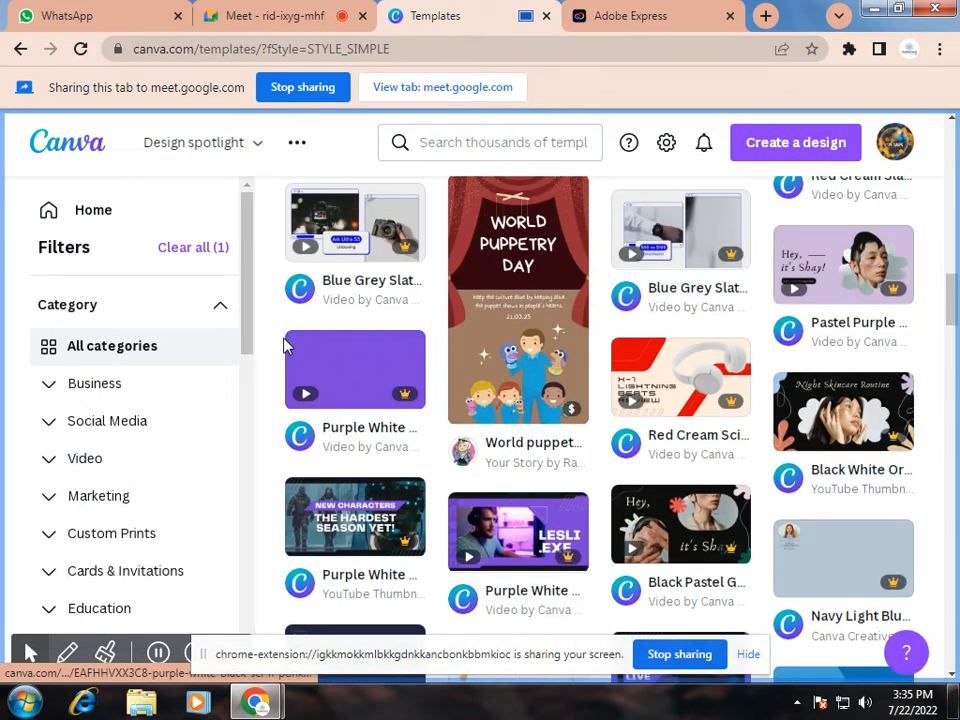
scroll(447, 335, up, 15)
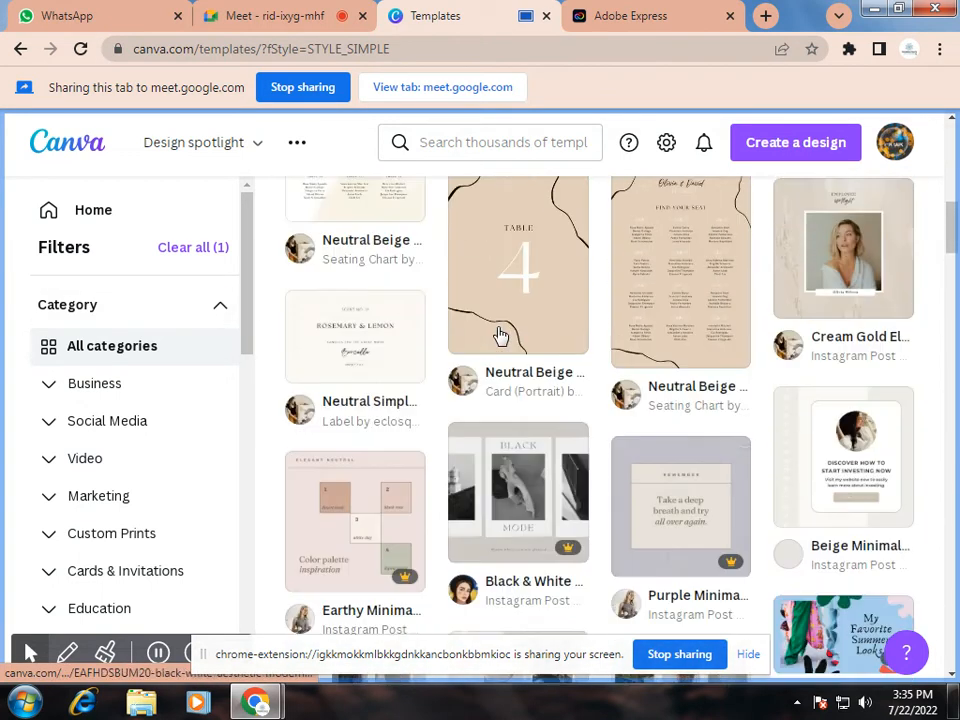
scroll(500, 336, up, 10)
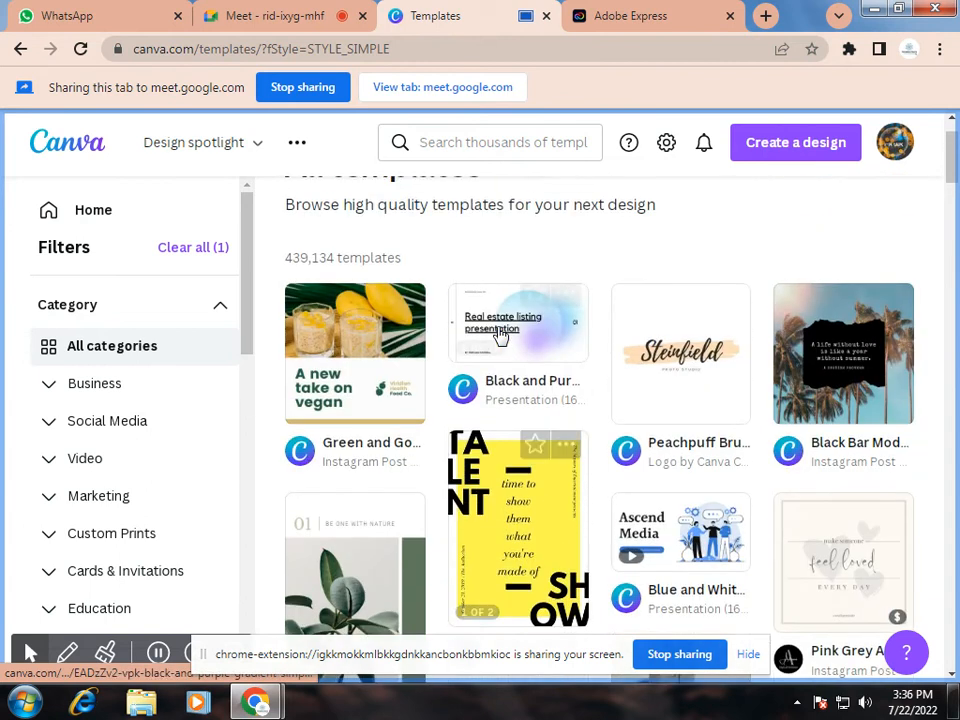
click(486, 150)
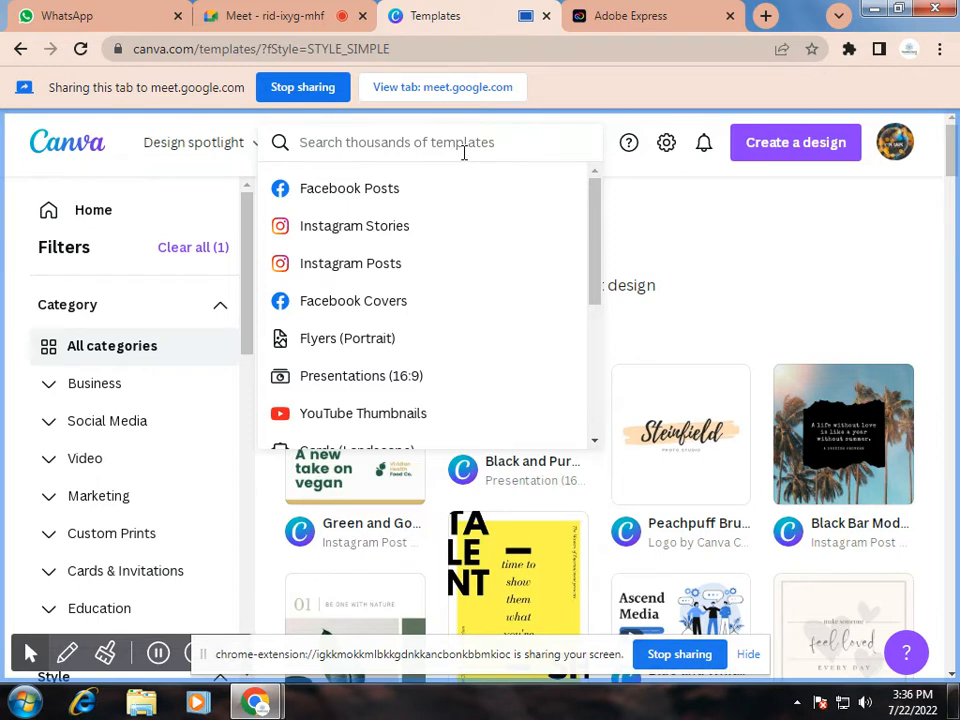
text(post)
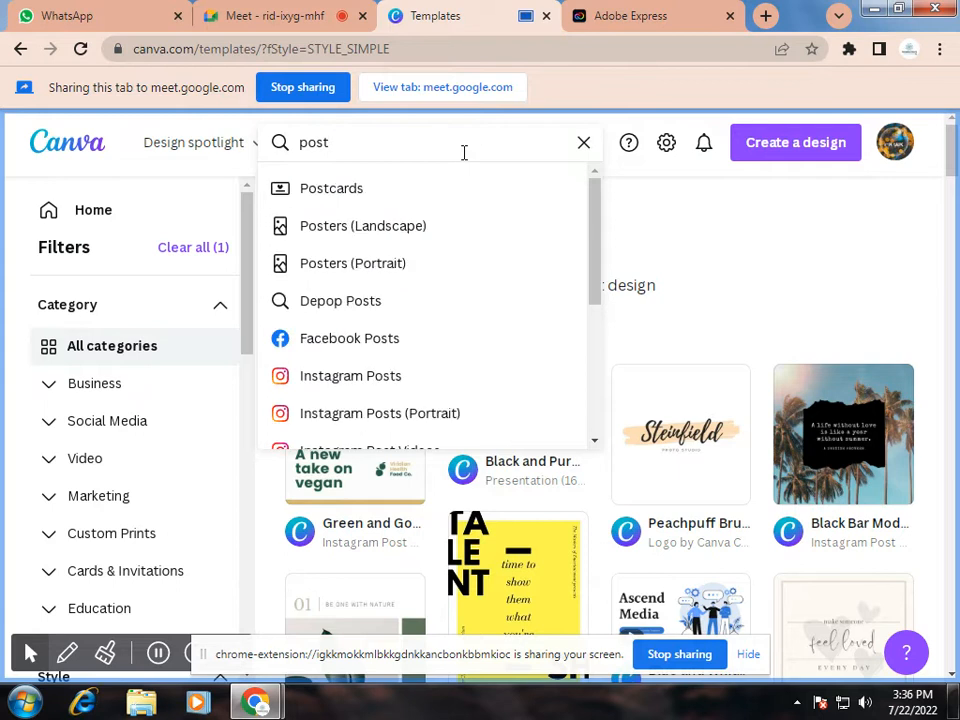
text(er)
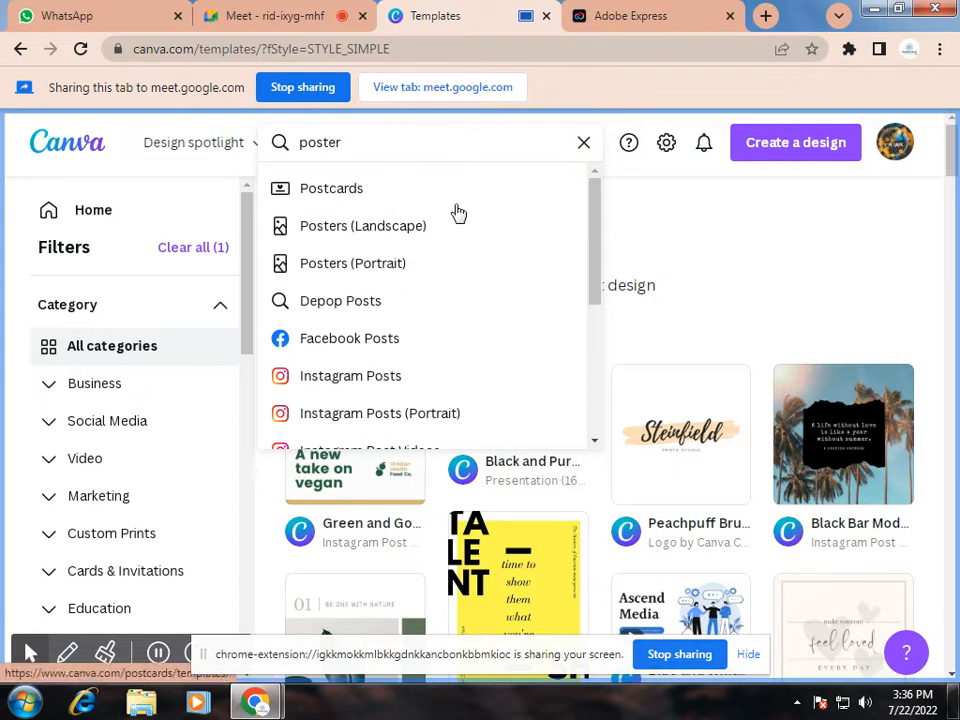
text(s)
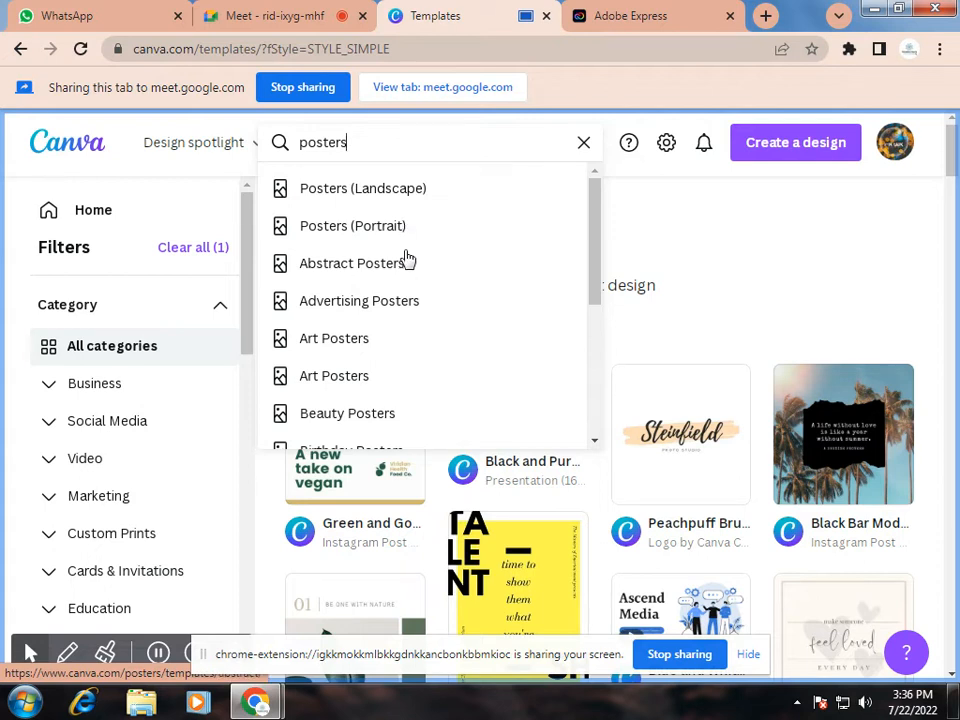
Review the suggested poster types, choose Posters (Landscape) and browse its first templates.
scroll(407, 306, down, 1)
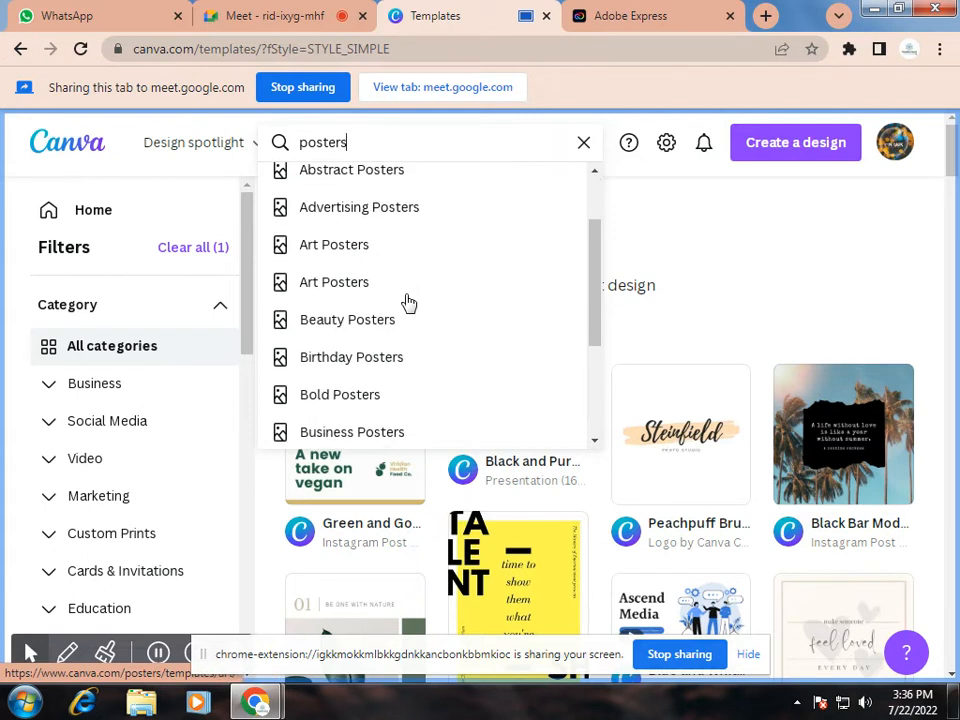
scroll(407, 303, down, 1)
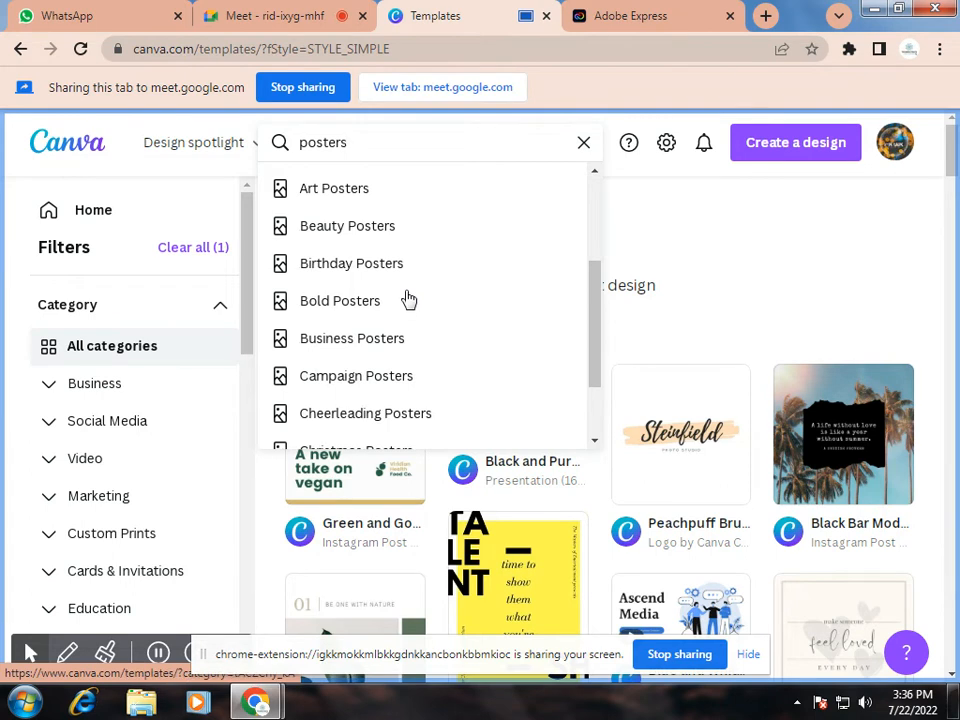
scroll(407, 299, down, 1)
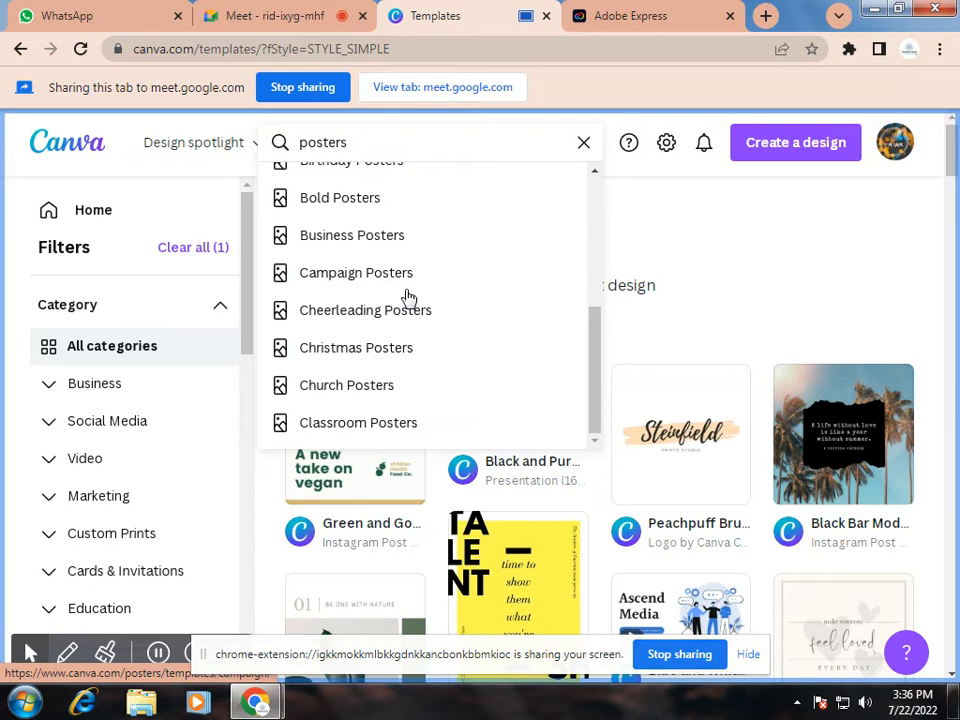
scroll(407, 297, up, 3)
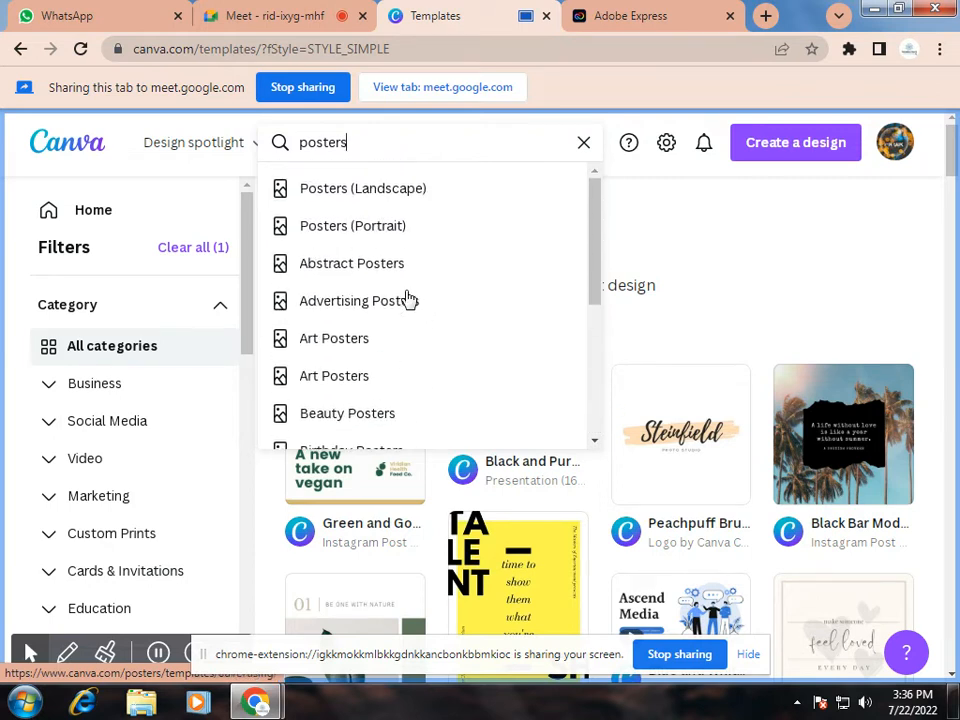
click(395, 199)
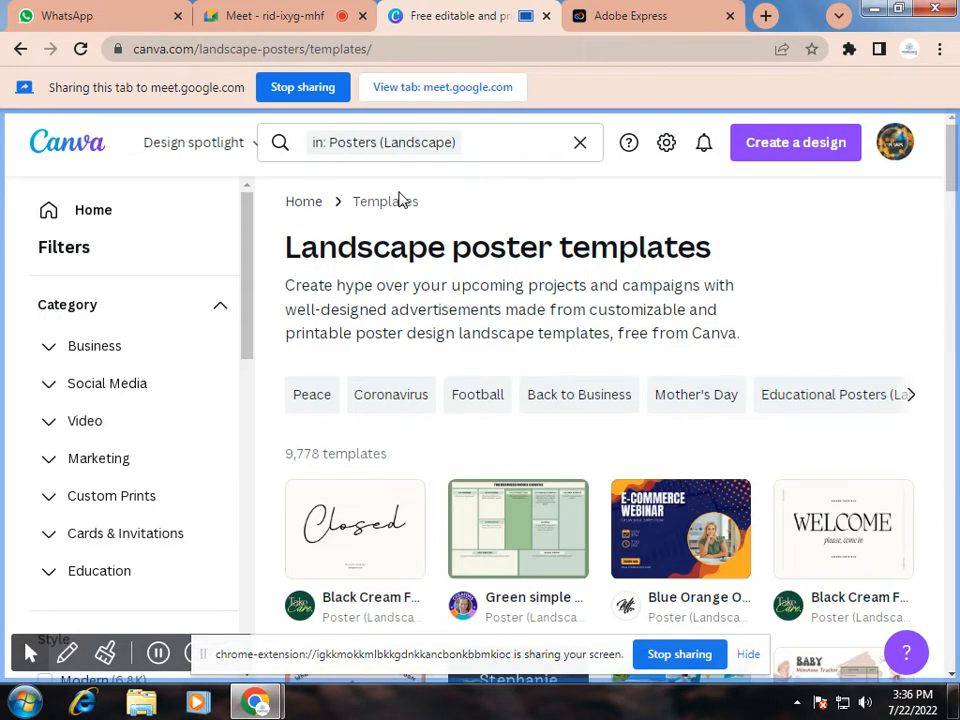
scroll(400, 199, down, 2)
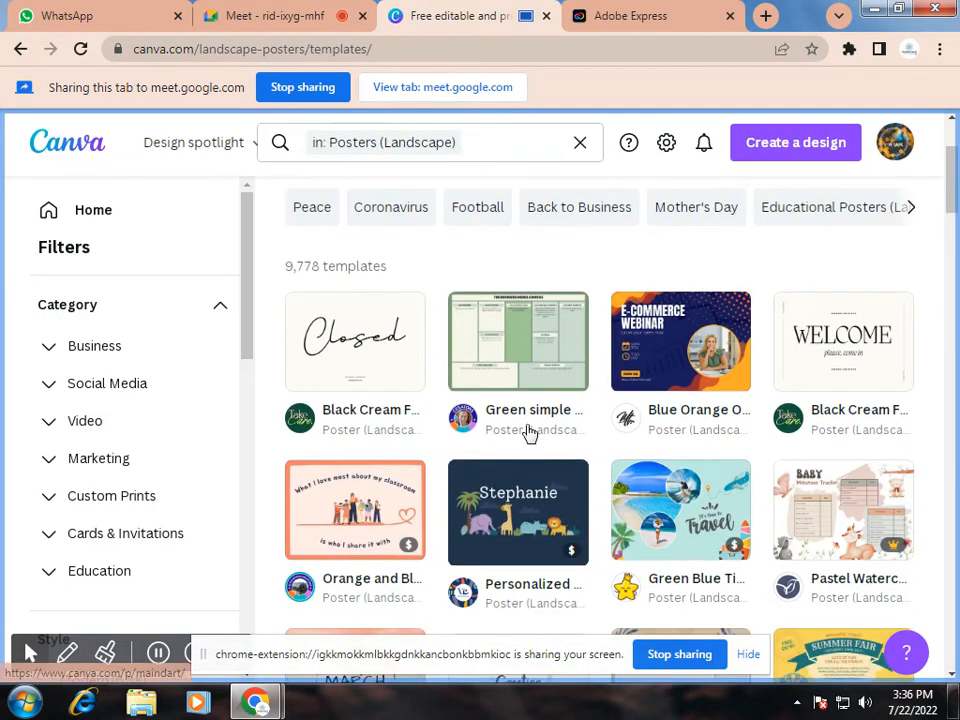
scroll(532, 428, down, 2)
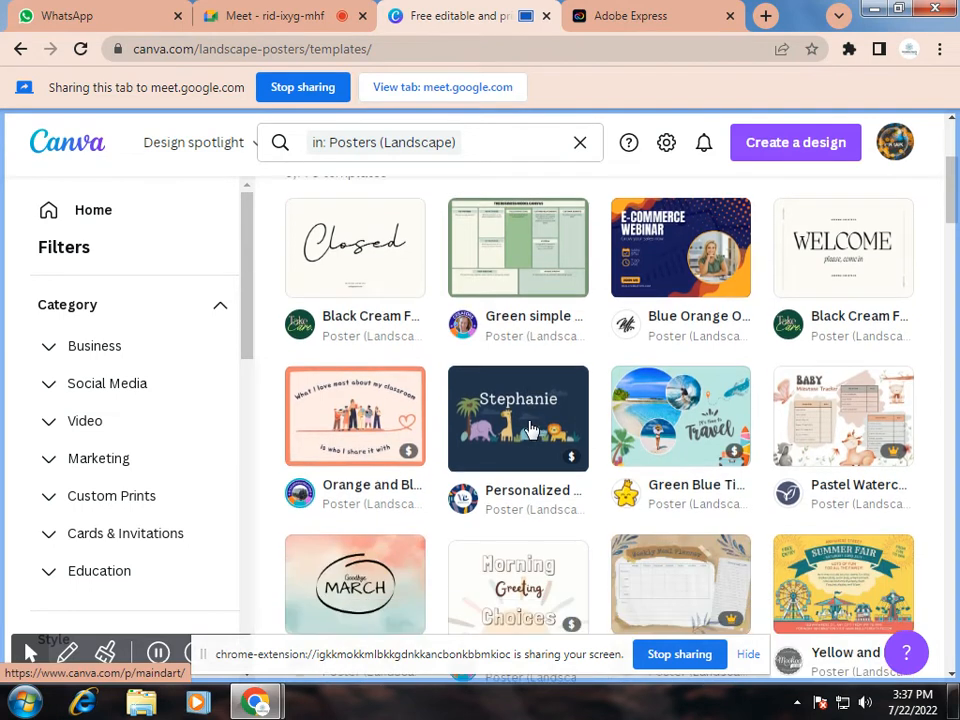
scroll(532, 428, up, 2)
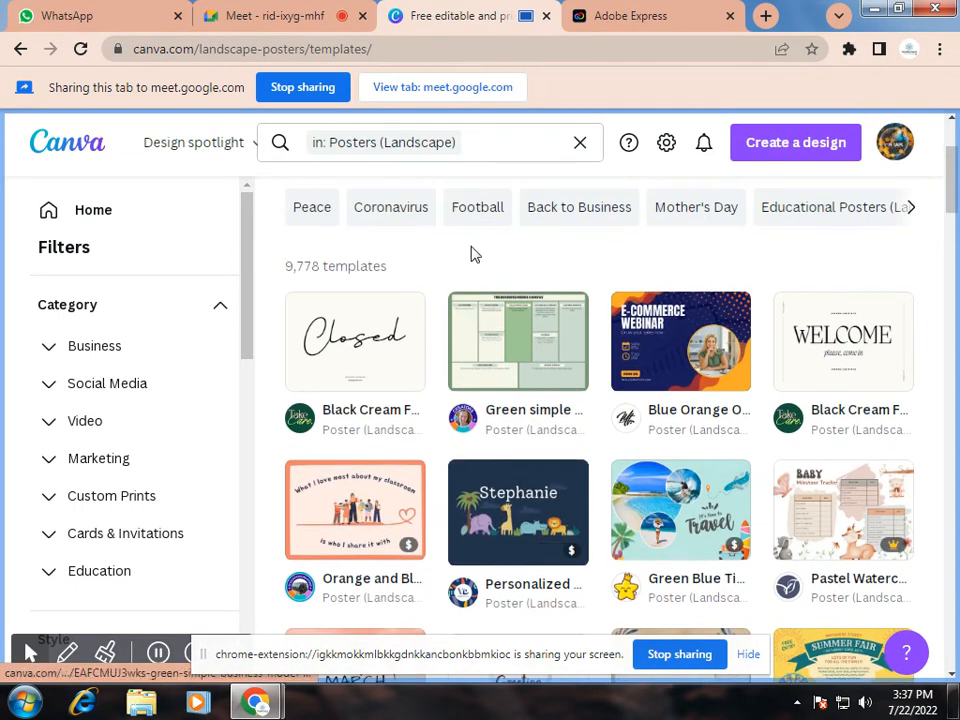
Search the templates for "technology posters".
click(484, 140)
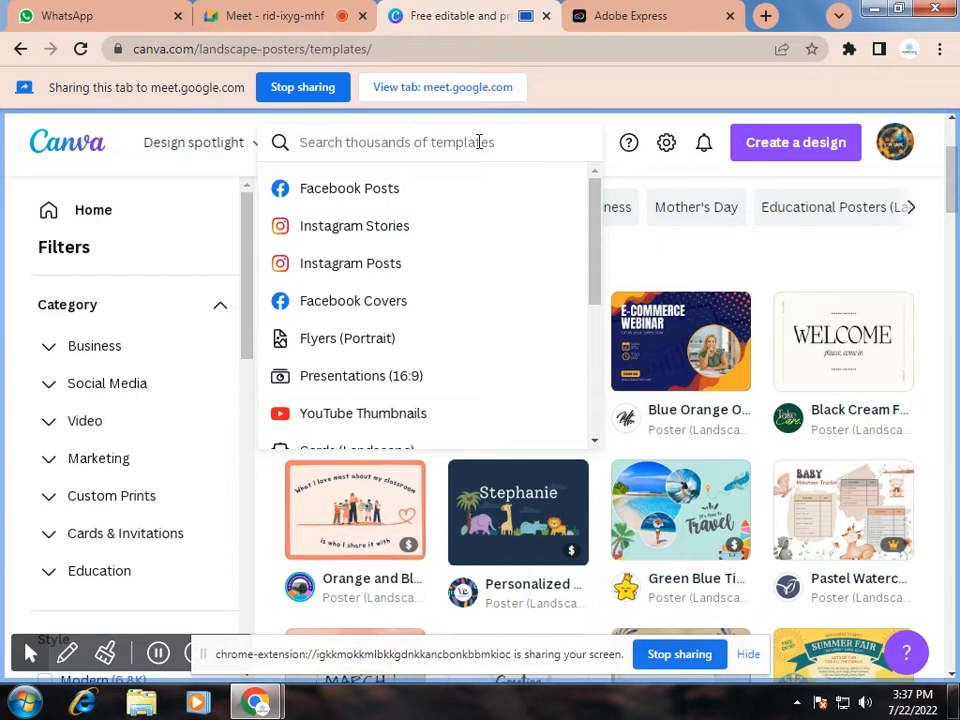
text(te)
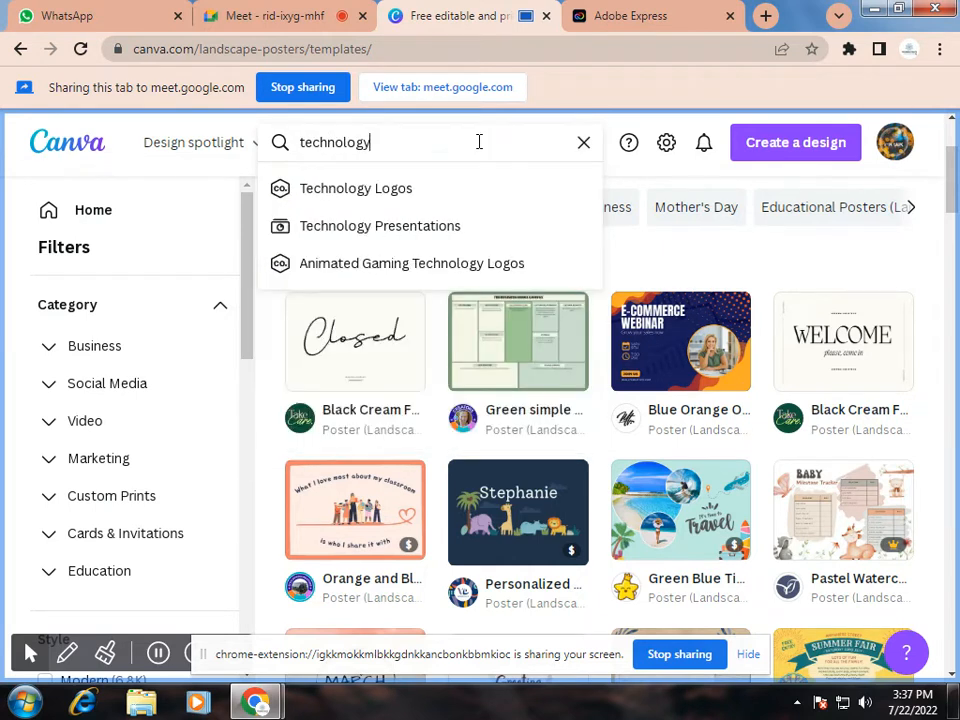
text(chnology postores)
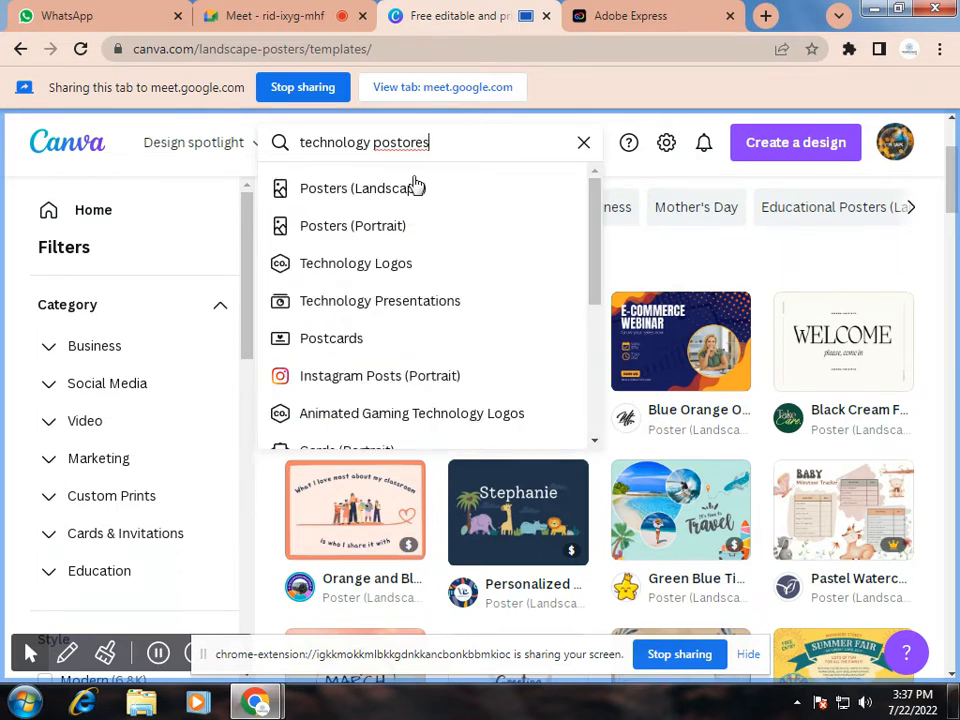
key(BackSpace)
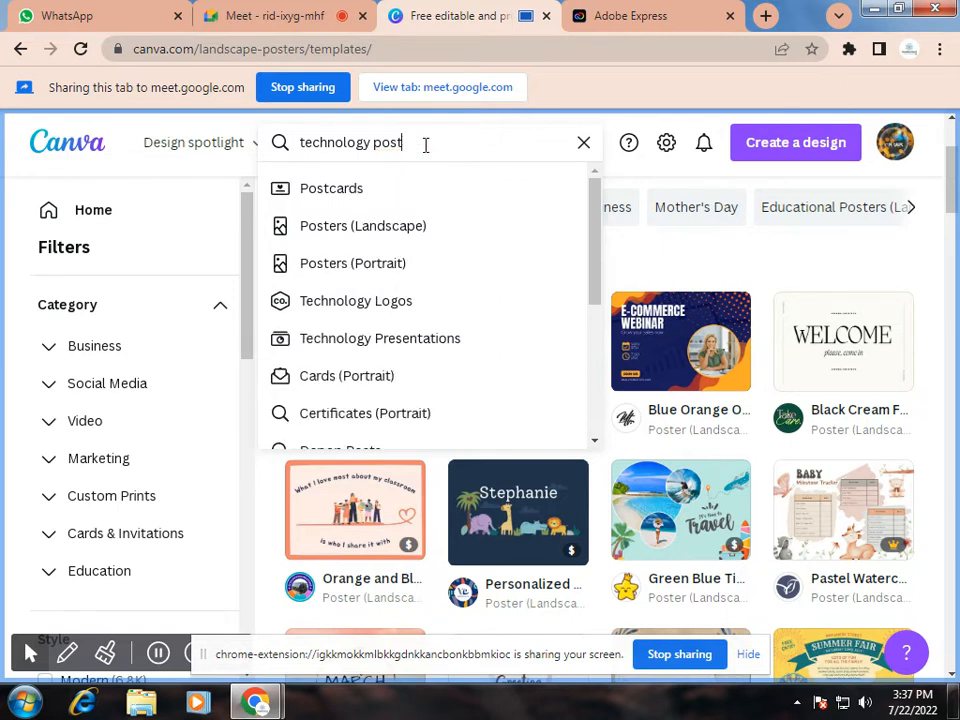
text(rs)
key(Return)
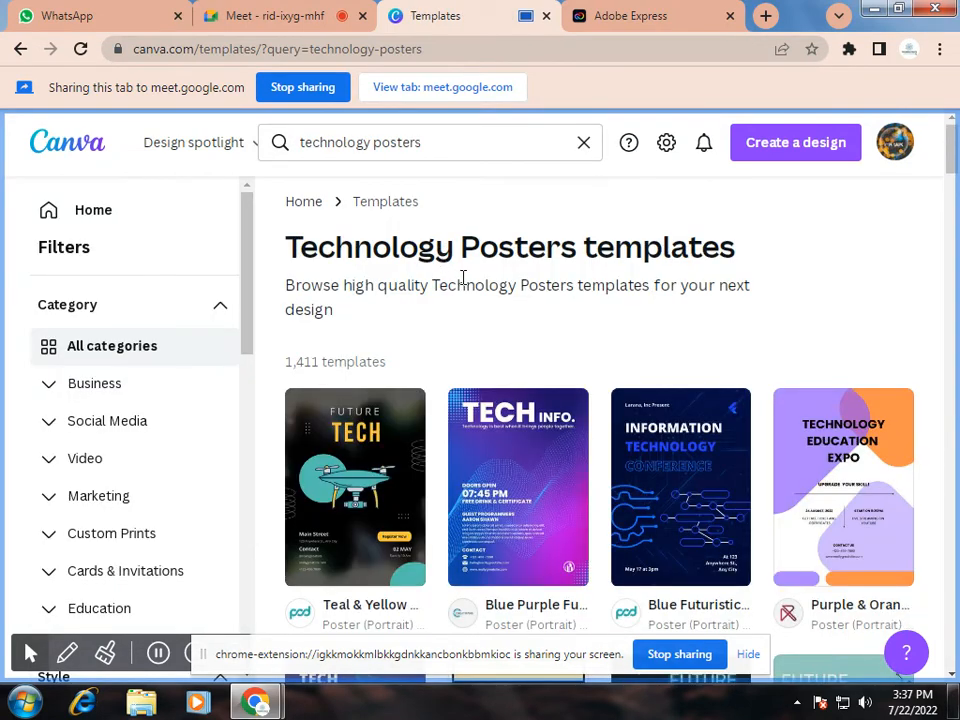
Browse the technology poster results, comparing the portrait and landscape designs and their Pro marks.
scroll(462, 280, down, 3)
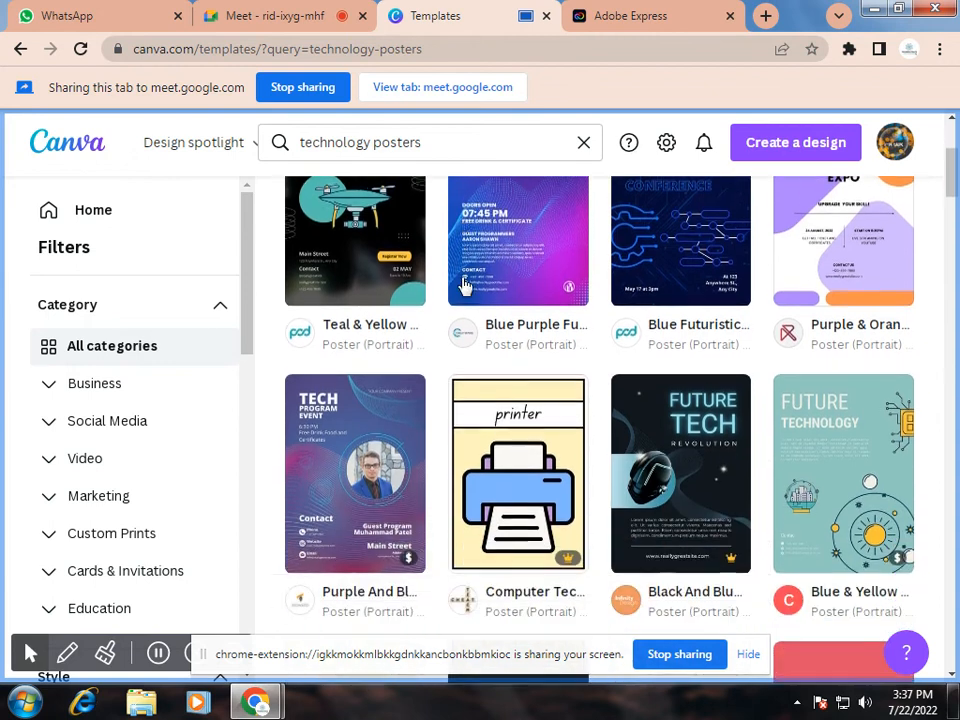
scroll(462, 285, down, 5)
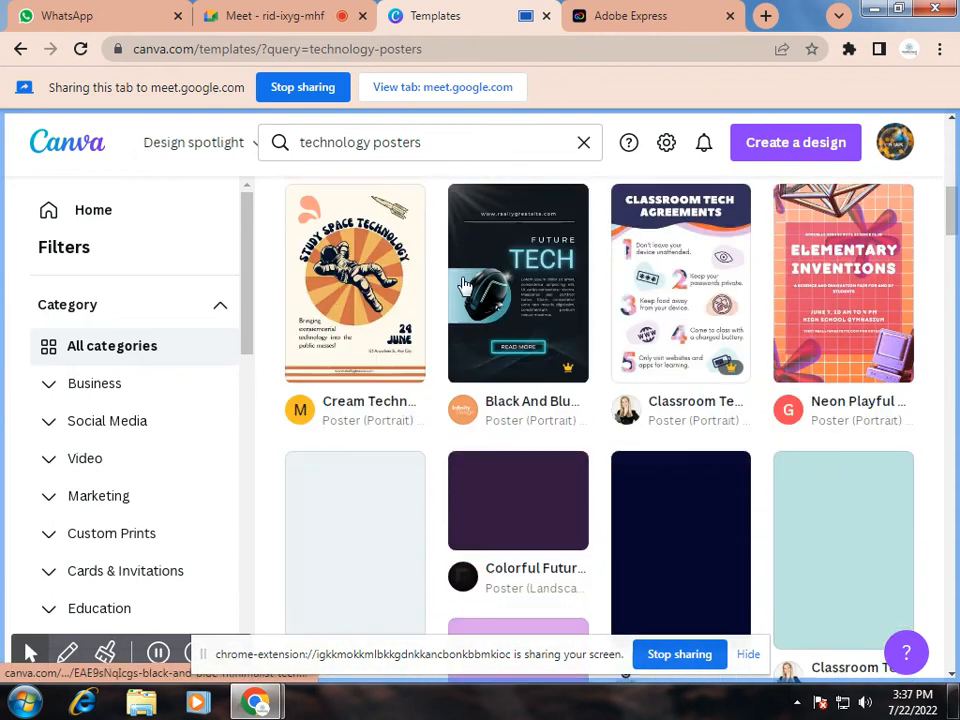
scroll(464, 285, down, 5)
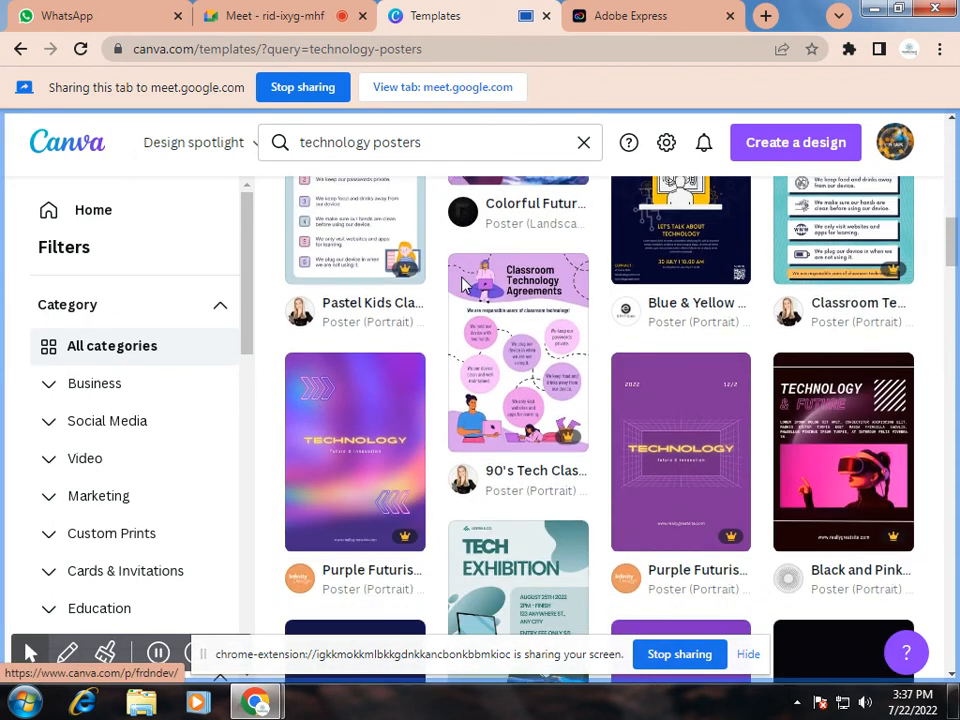
scroll(464, 285, down, 3)
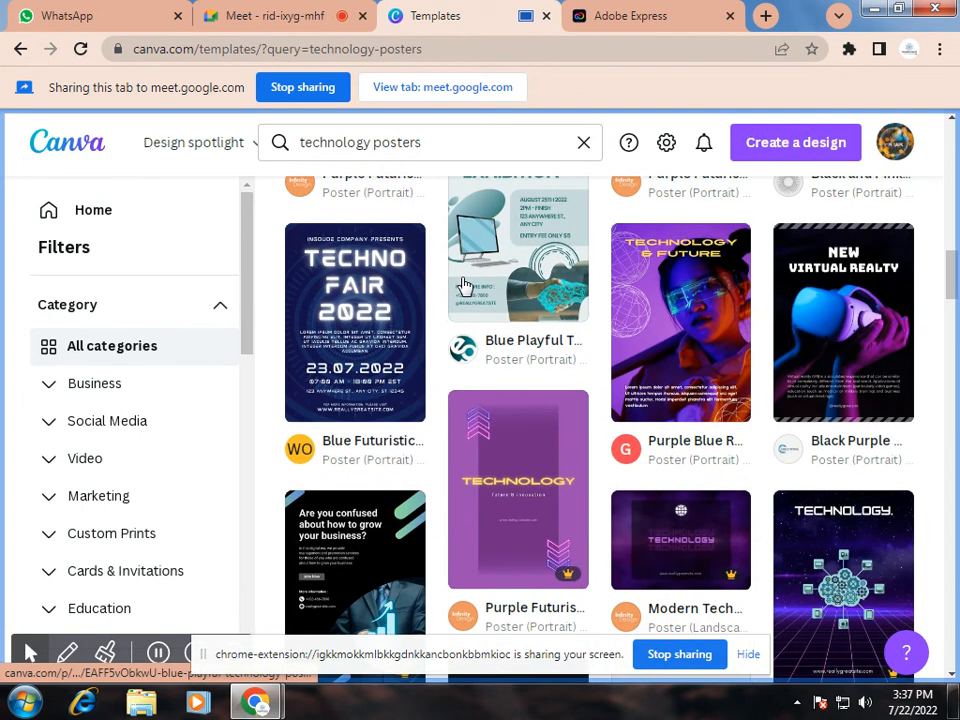
scroll(464, 285, up, 2)
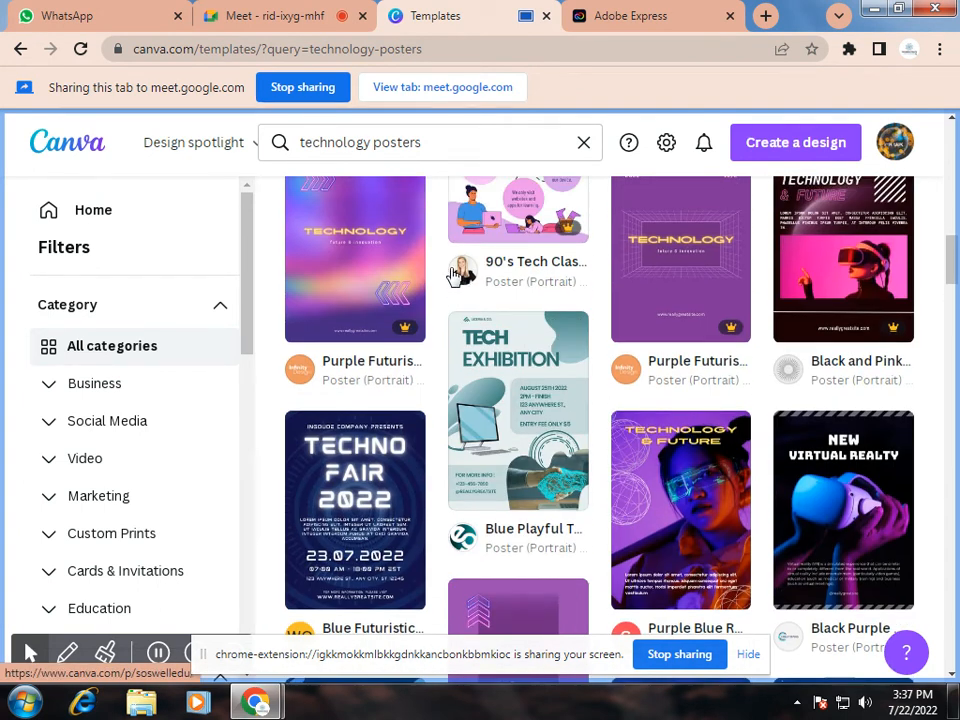
scroll(455, 272, down, 3)
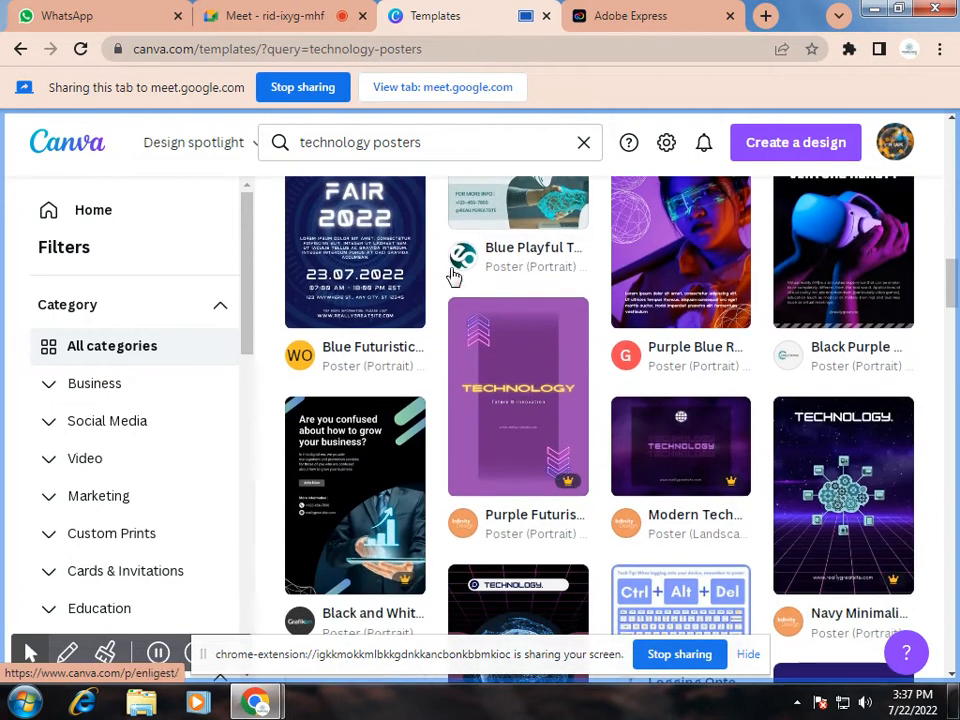
Extend the template search to "technology posters landsacape" and run it.
click(465, 146)
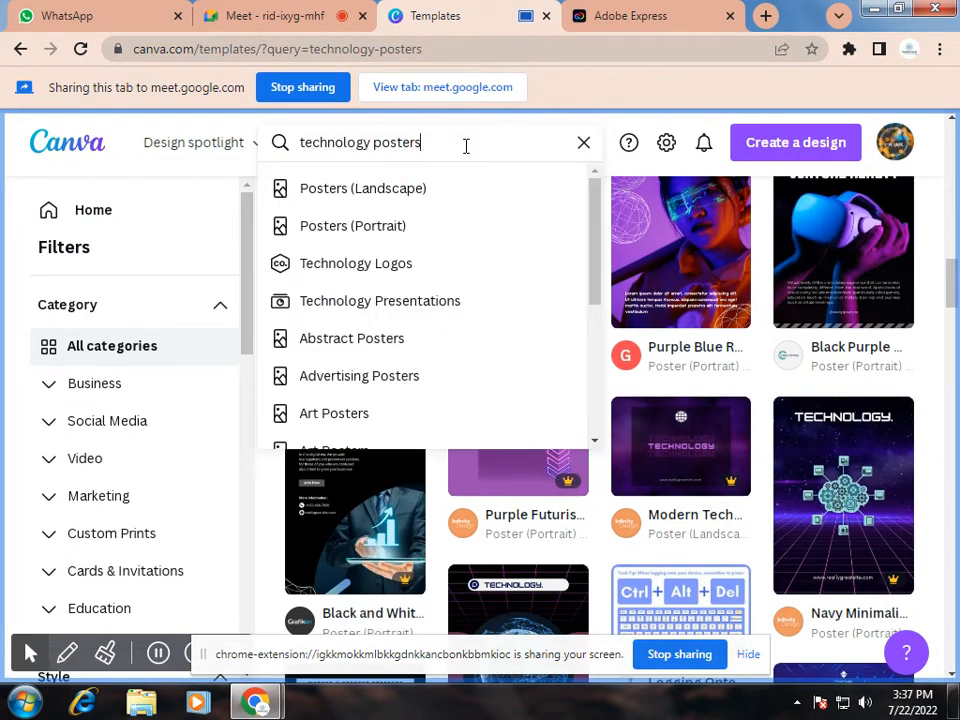
text(landsap)
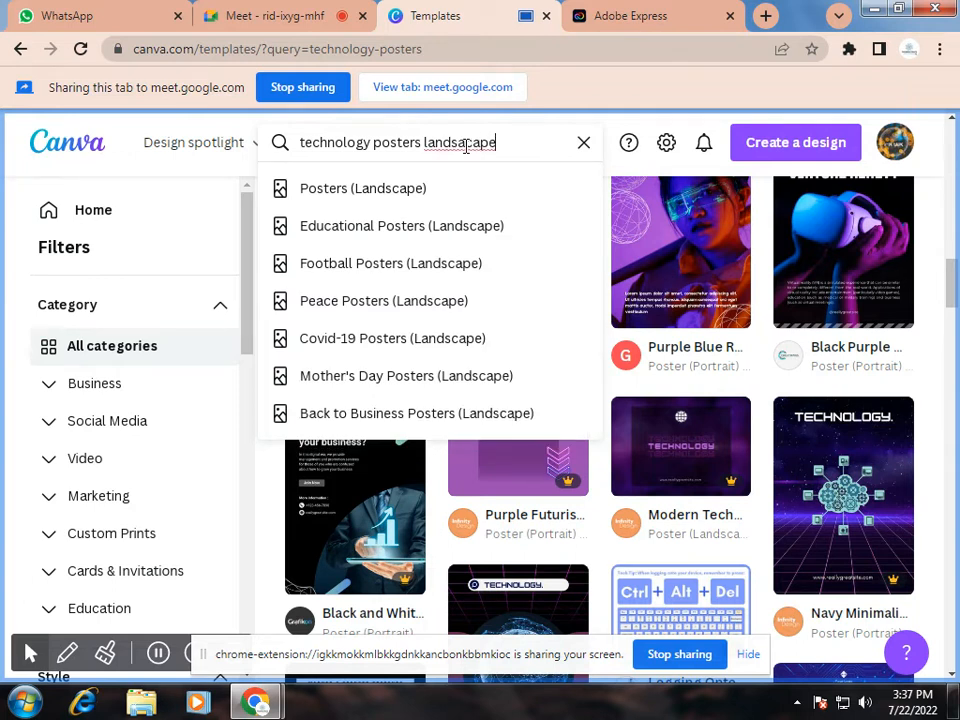
text(e)
key(Return)
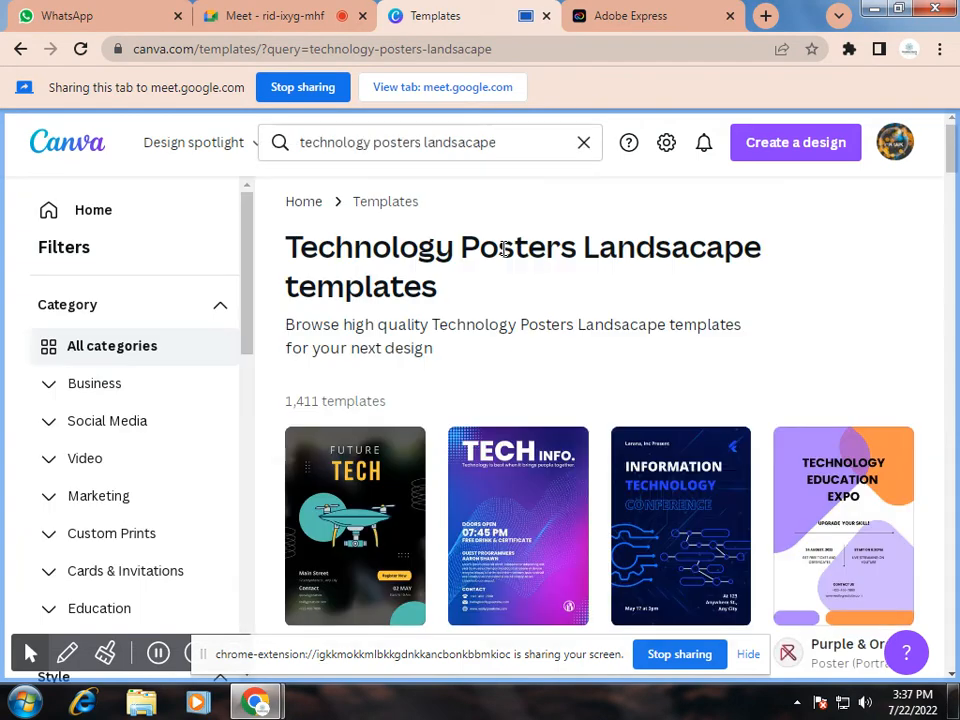
Browse the "technology posters landsacape" results for landscape designs among the portrait posters.
scroll(497, 333, down, 5)
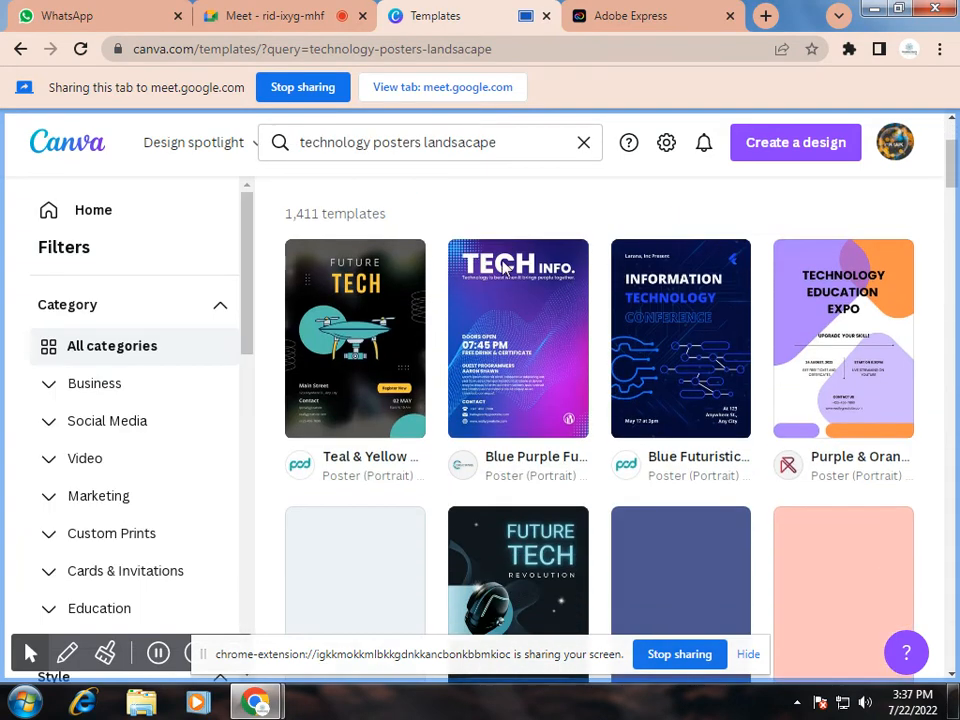
scroll(497, 333, down, 2)
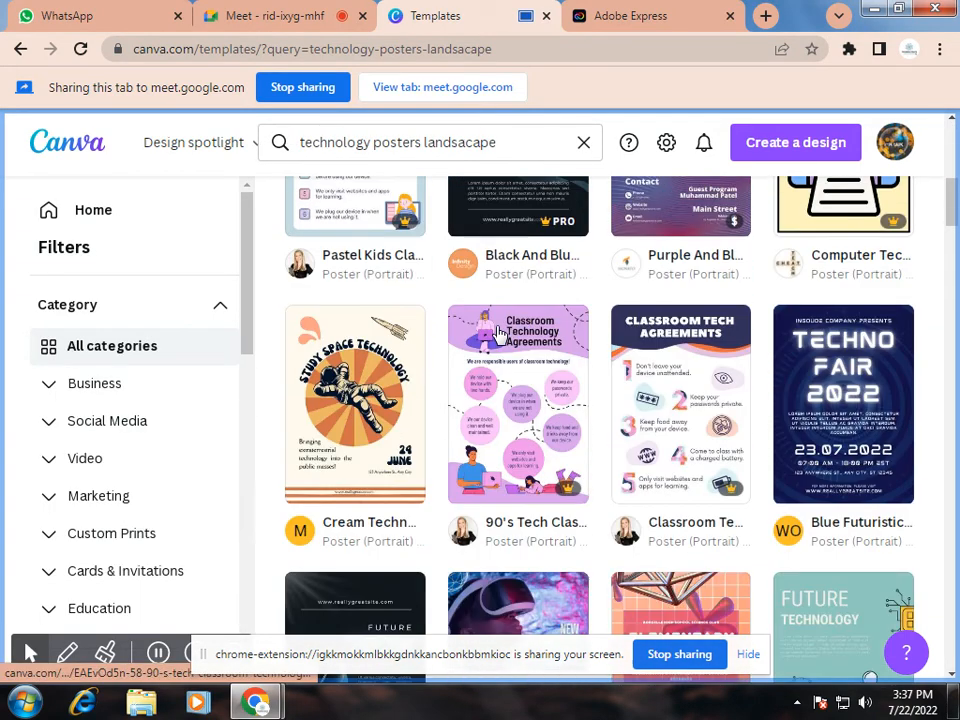
scroll(497, 333, down, 4)
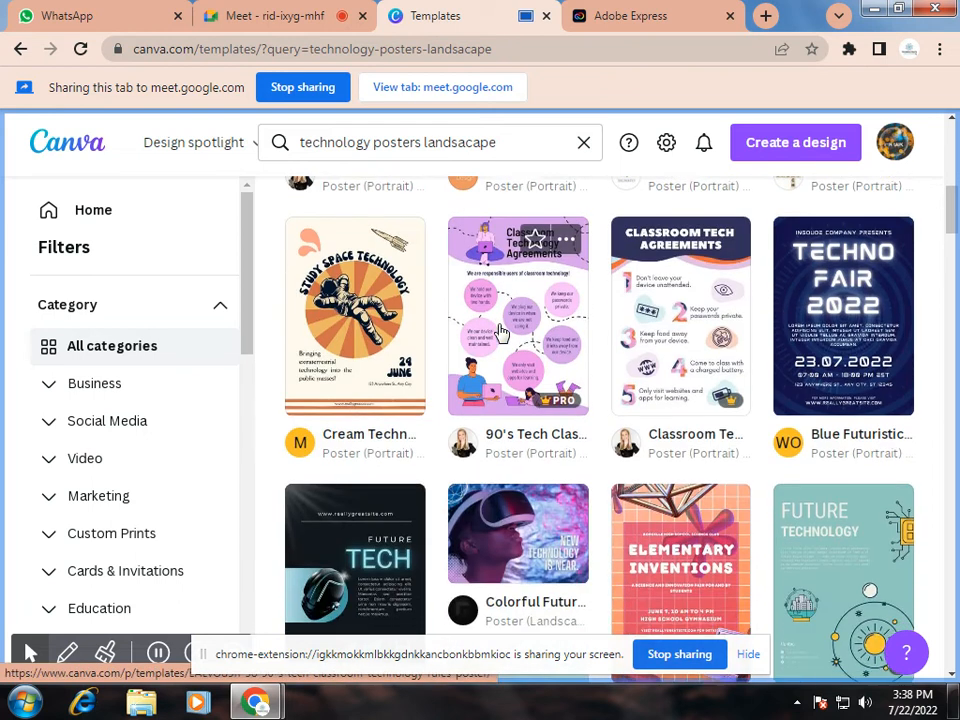
scroll(500, 331, down, 1)
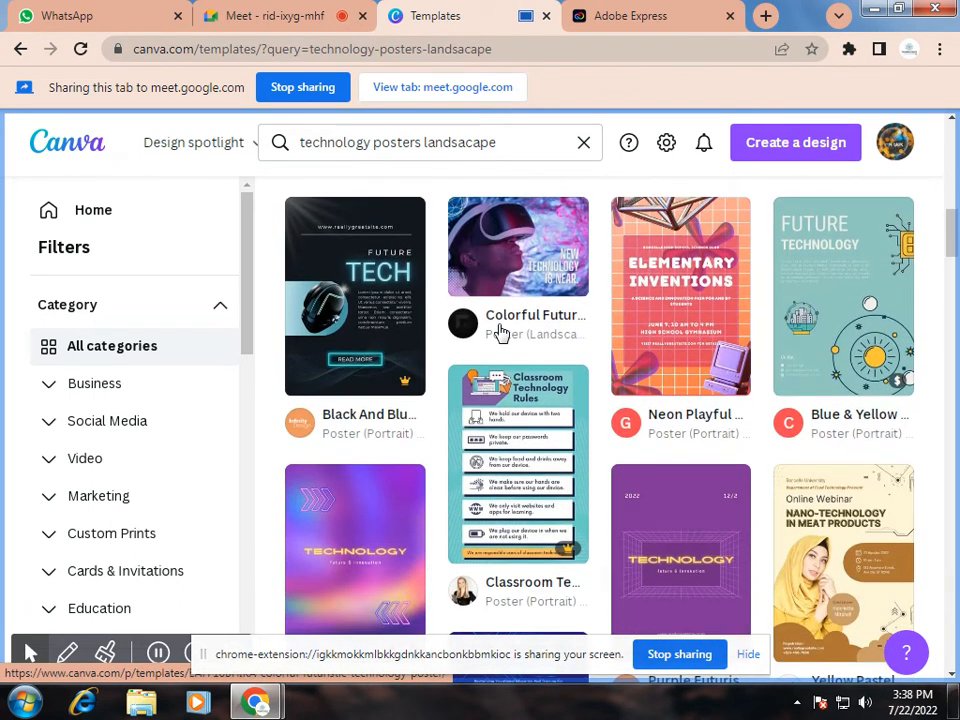
Correct the misspelled template search to "technology posters landscape" and run it.
click(468, 142)
key(BackSpace)
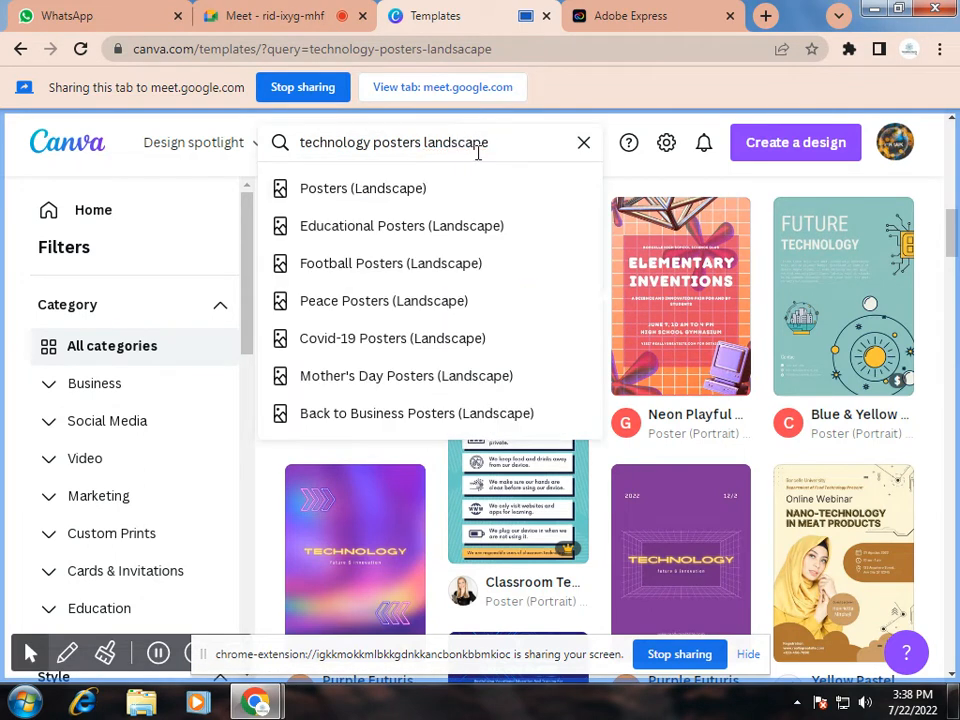
click(516, 190)
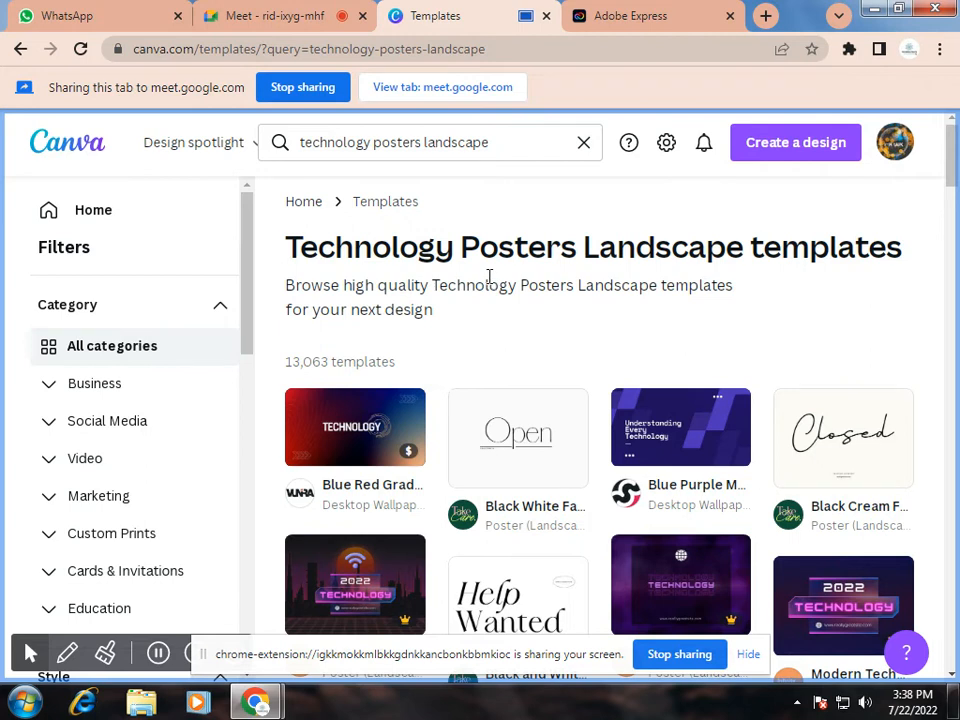
Browse the technology landscape poster results, comparing the poster, wallpaper and brochure designs and their Pro and paid marks.
scroll(489, 277, down, 1)
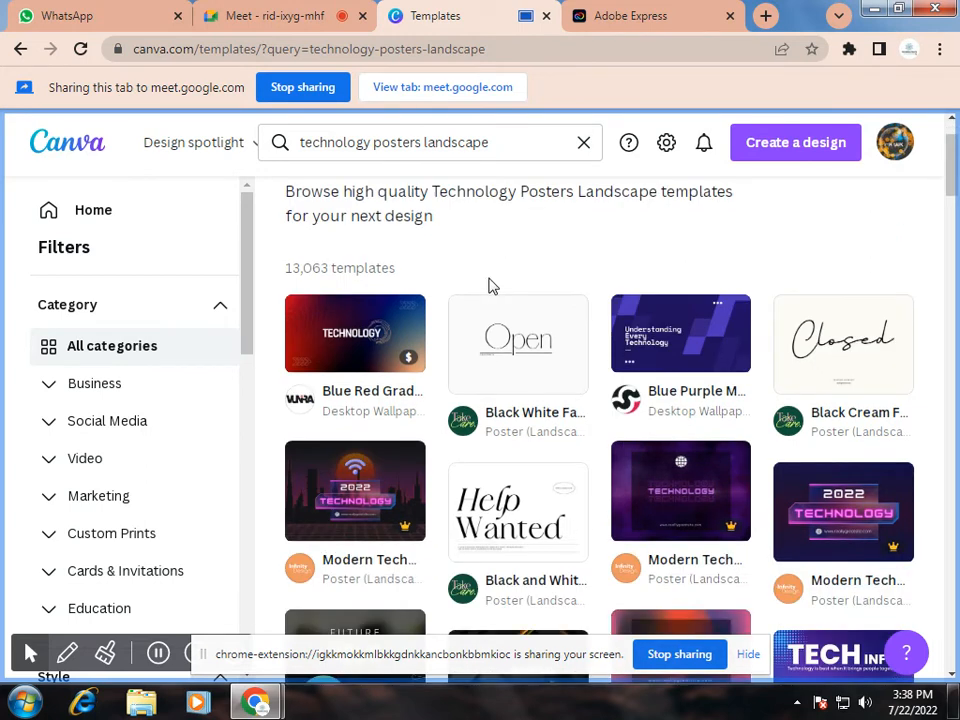
scroll(489, 287, down, 1)
scroll(492, 287, down, 1)
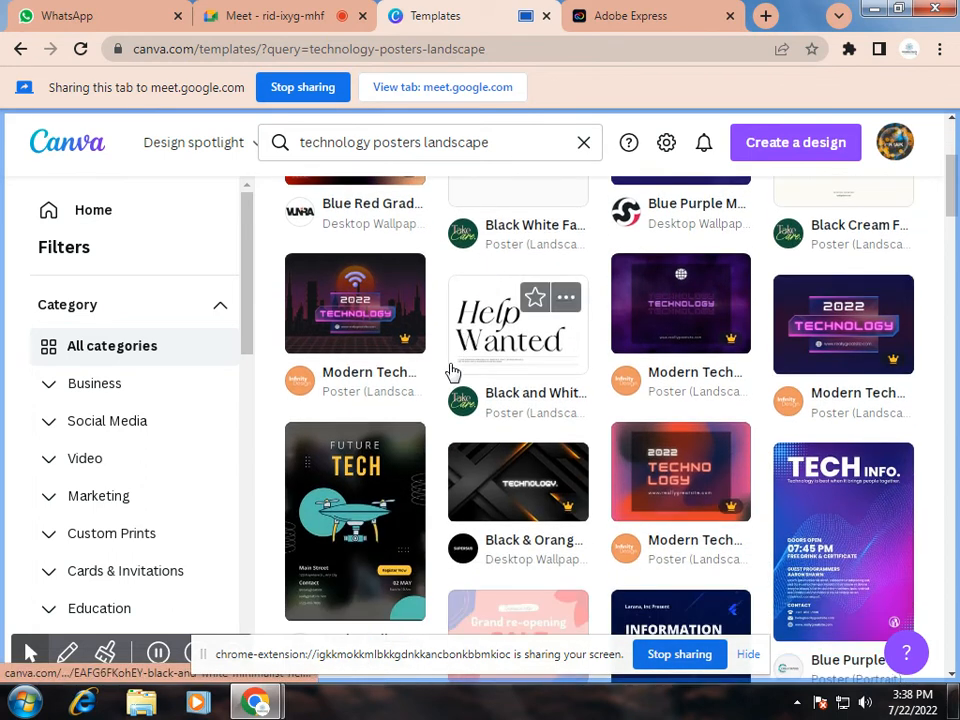
scroll(435, 392, down, 1)
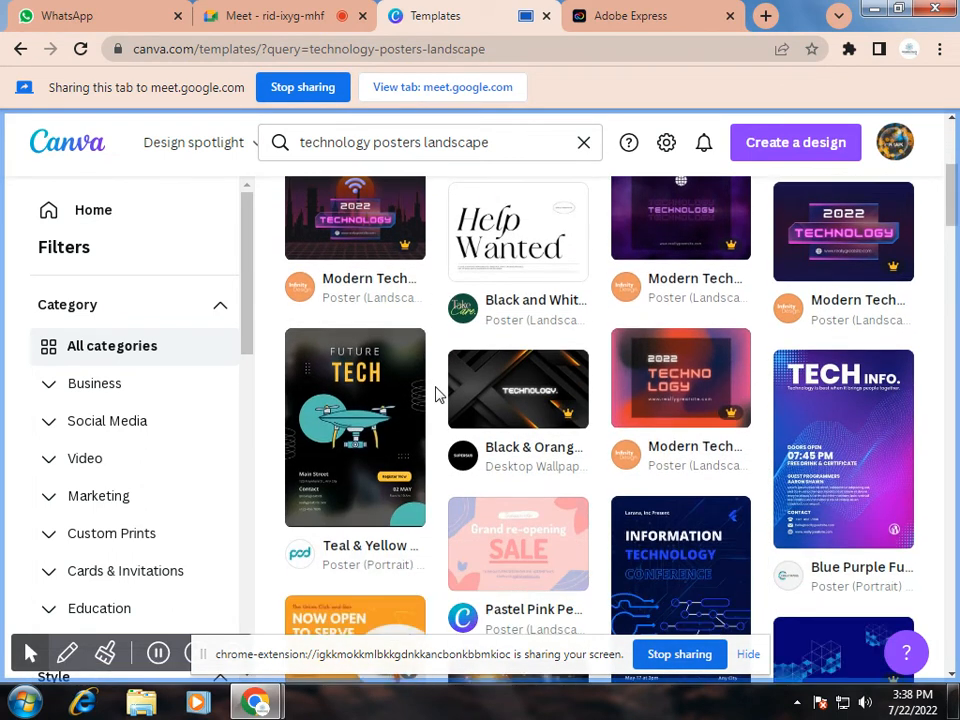
scroll(435, 392, down, 2)
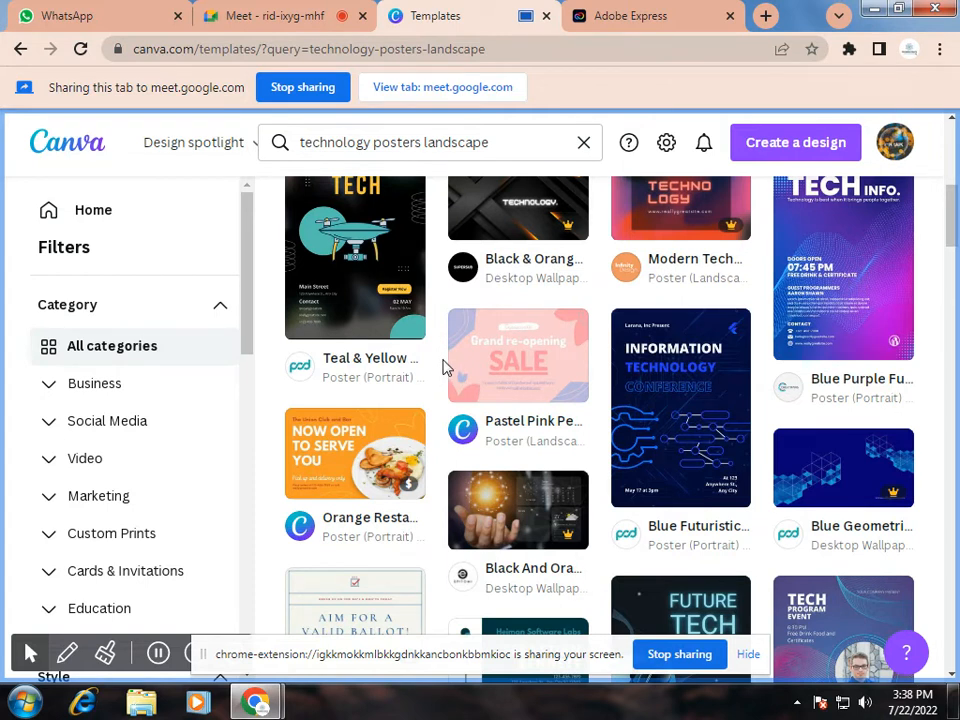
scroll(446, 368, down, 1)
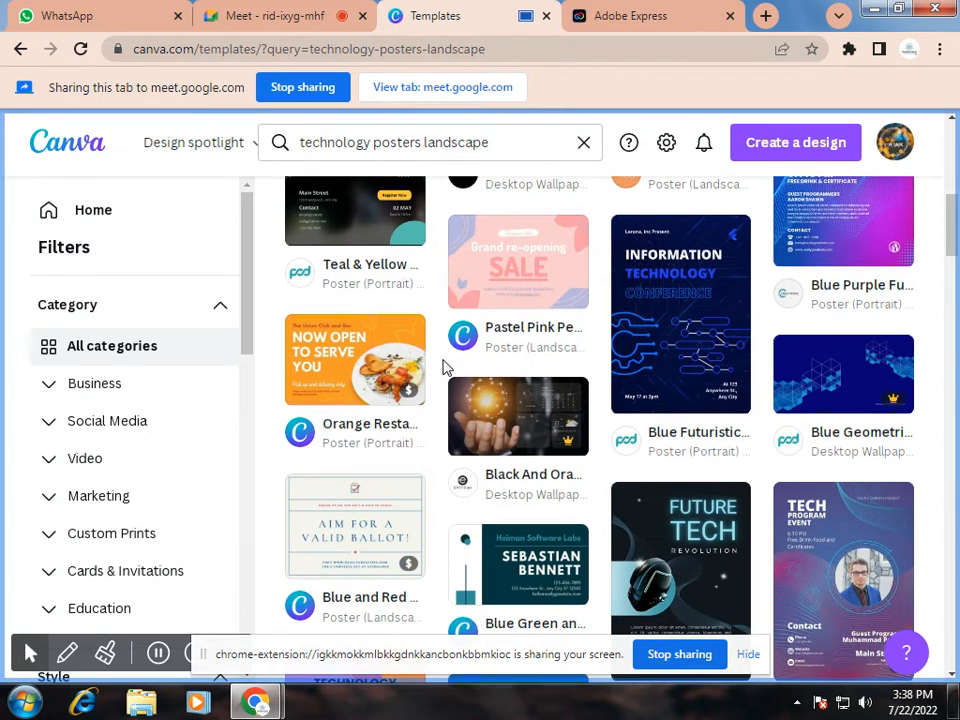
scroll(446, 368, down, 1)
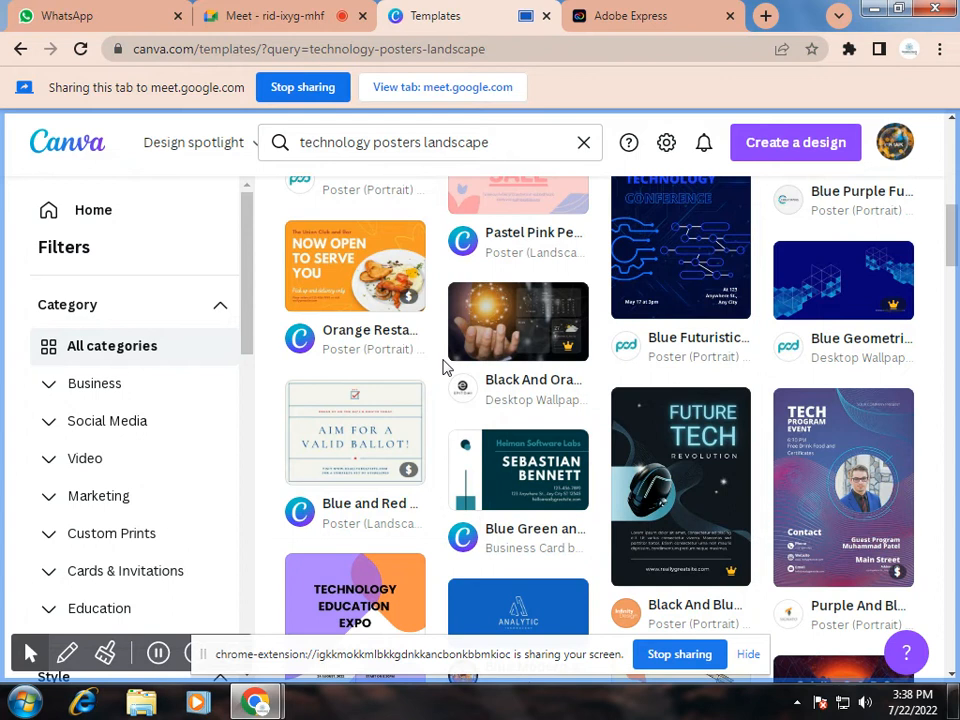
scroll(446, 368, down, 2)
scroll(446, 368, down, 1)
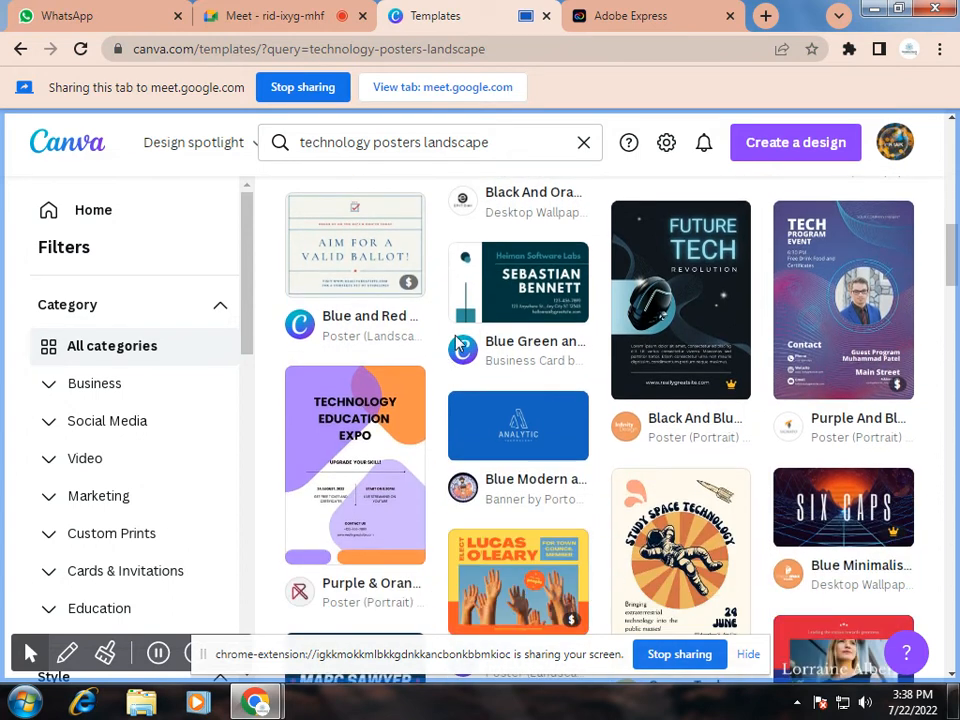
scroll(527, 415, down, 2)
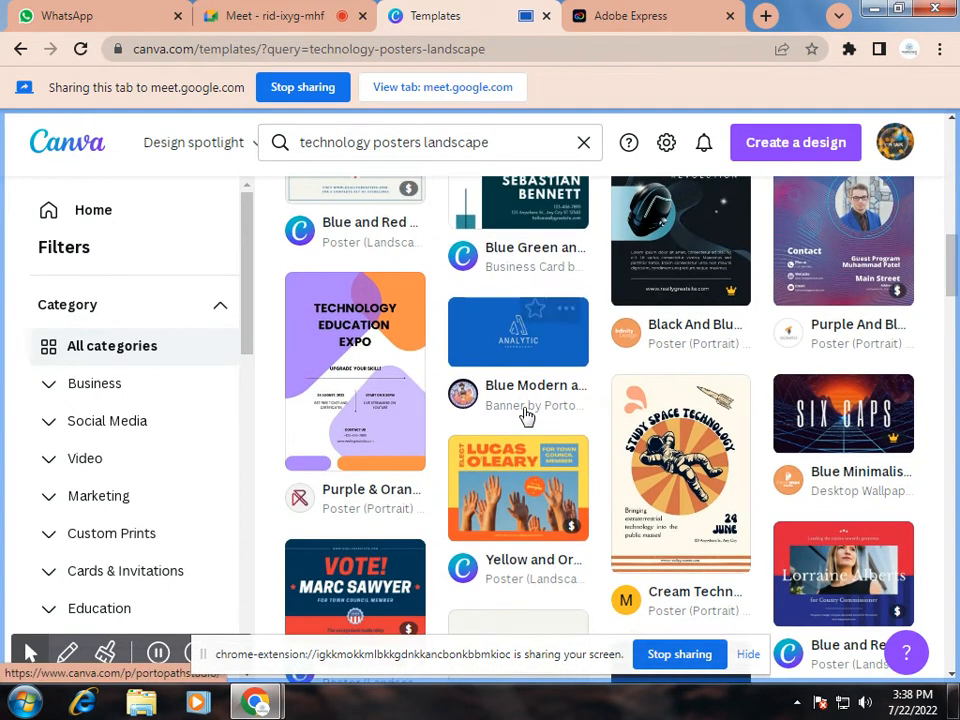
scroll(527, 415, down, 2)
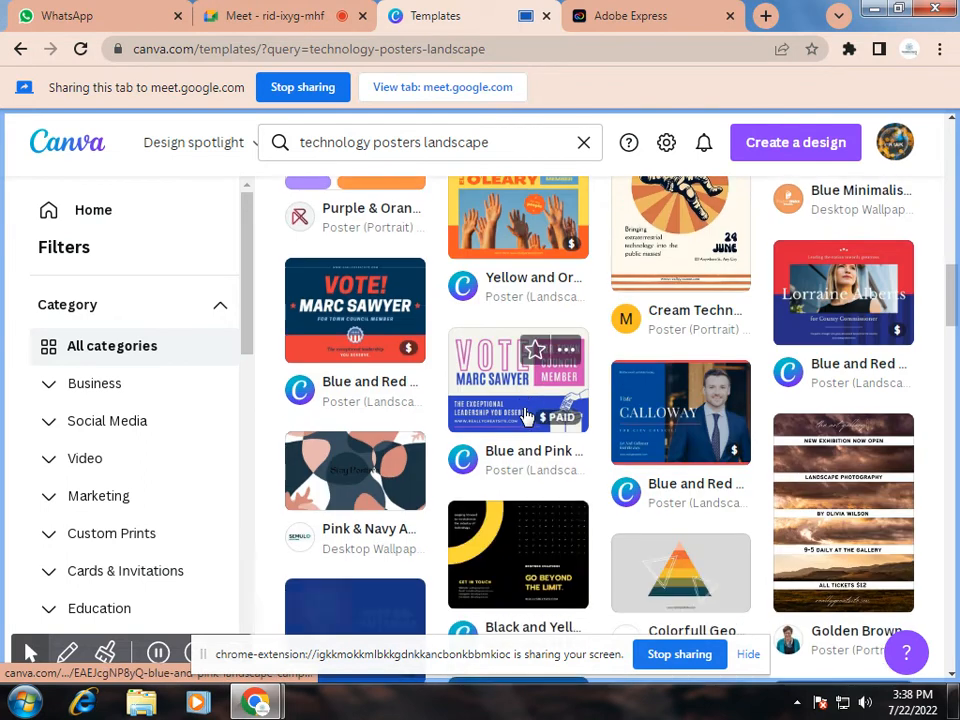
scroll(603, 425, down, 2)
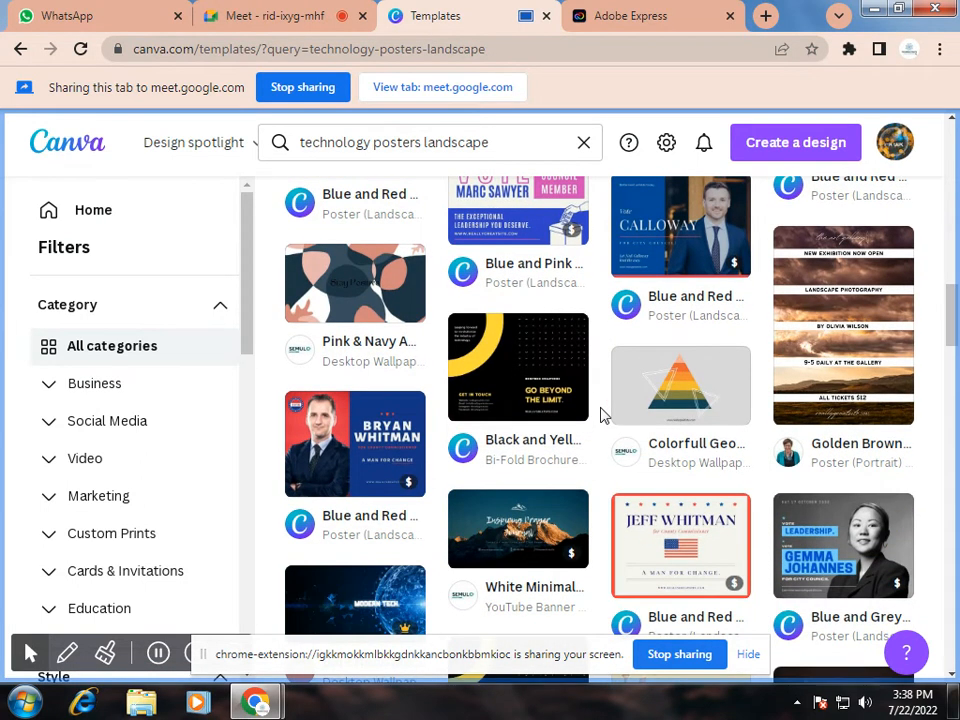
scroll(617, 457, down, 2)
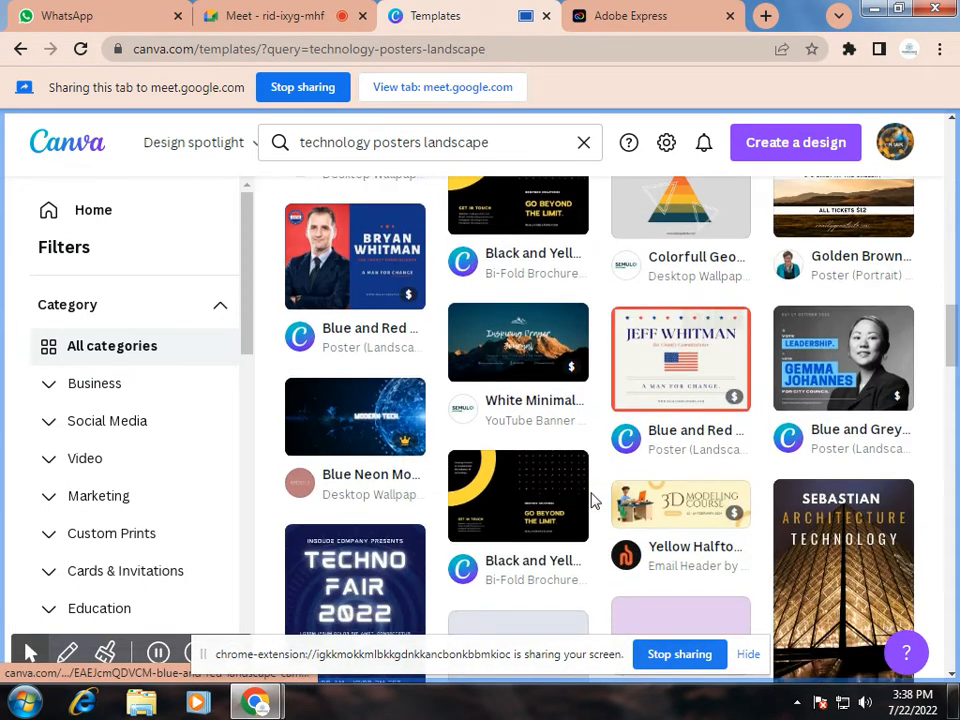
scroll(595, 528, down, 2)
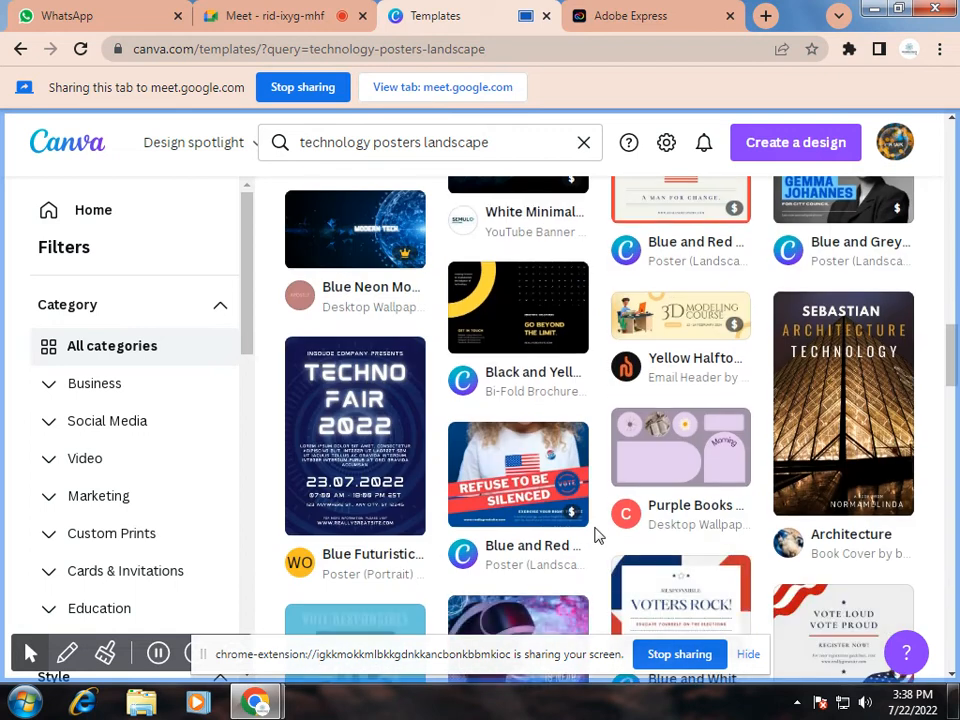
scroll(595, 535, down, 2)
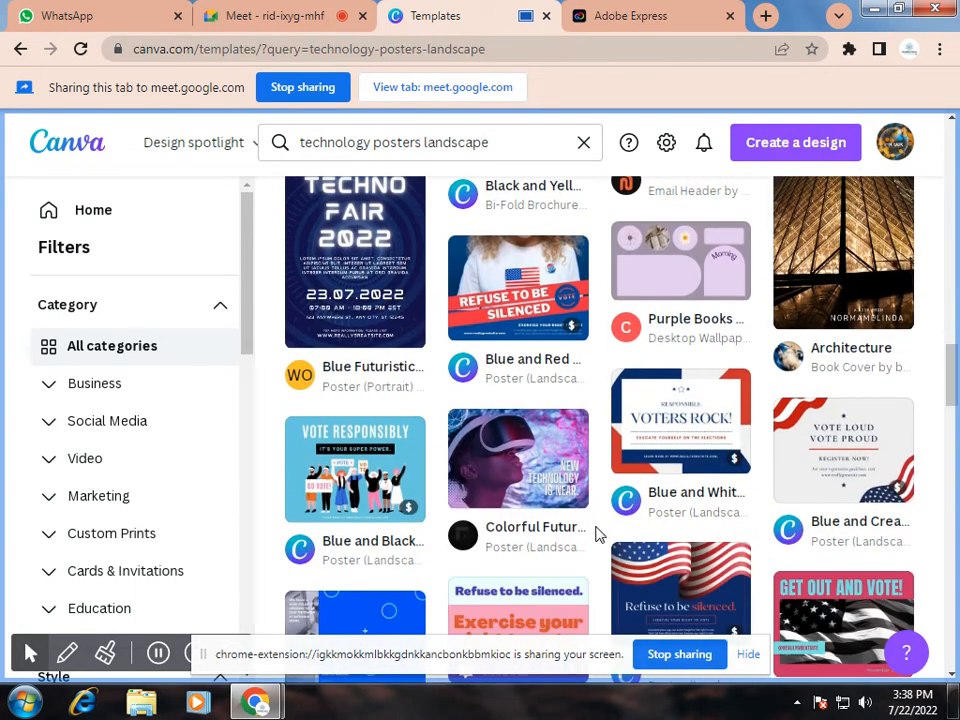
scroll(595, 535, down, 1)
scroll(336, 513, down, 1)
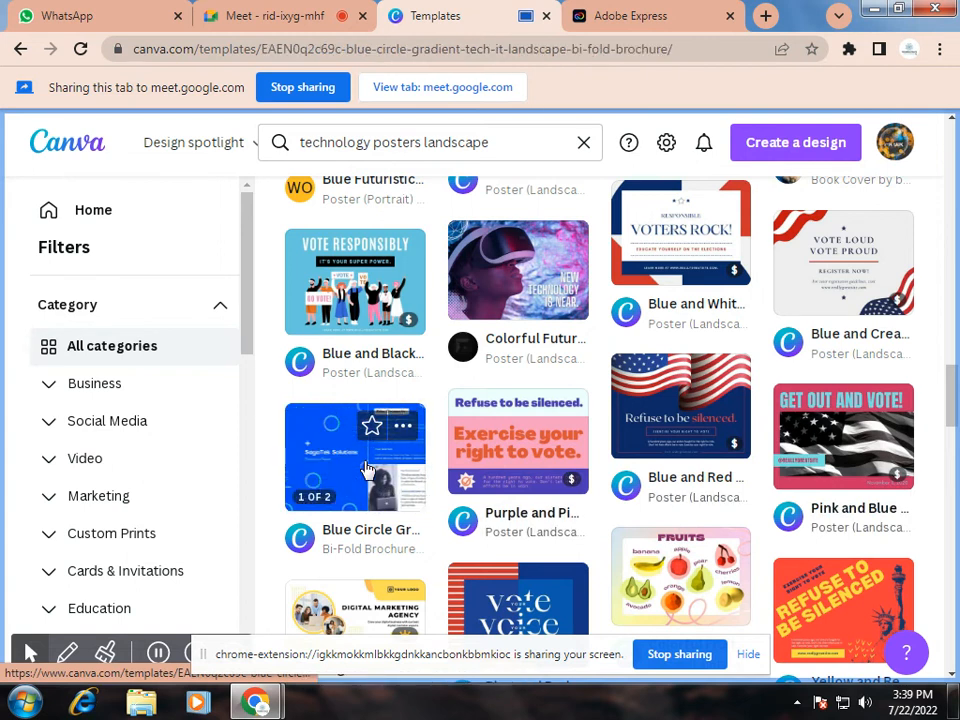
Open the Blue Circle Gradient Tech/IT Landscape Bi-Fold Brochure template and start customizing it.
click(368, 470)
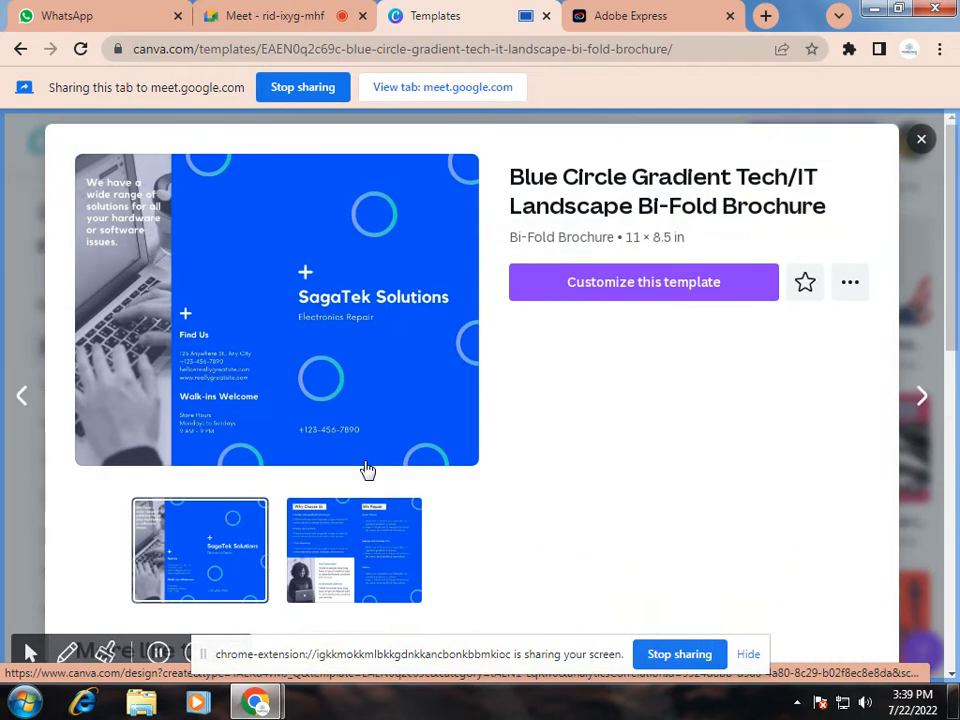
click(607, 288)
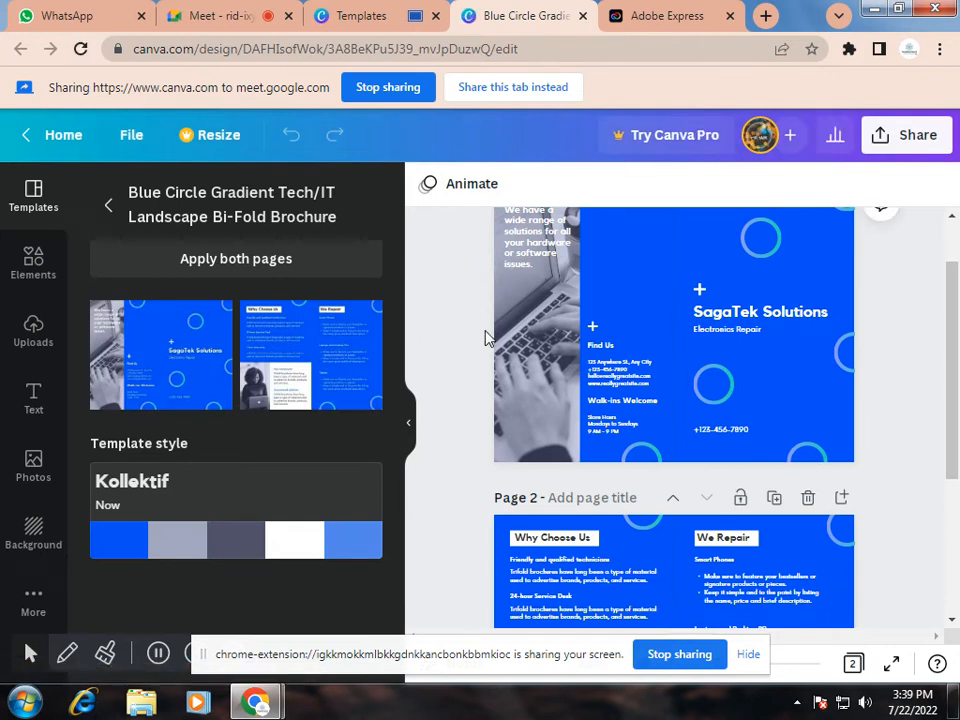
Return from the brochure template's details to the full template list and select the blue background on page 1.
click(109, 207)
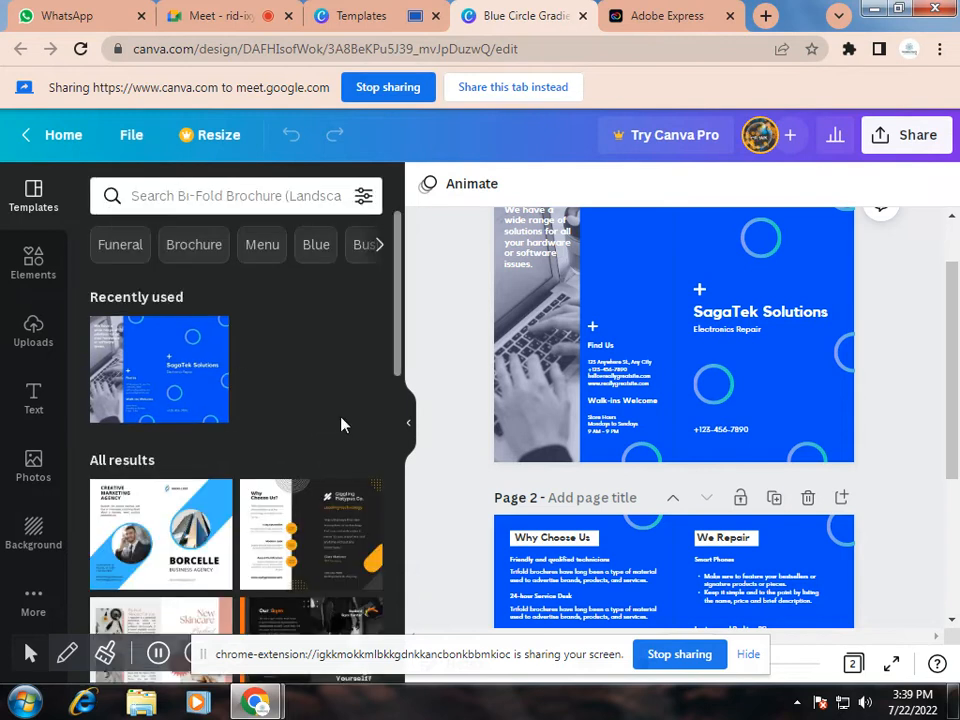
scroll(620, 485, up, 1)
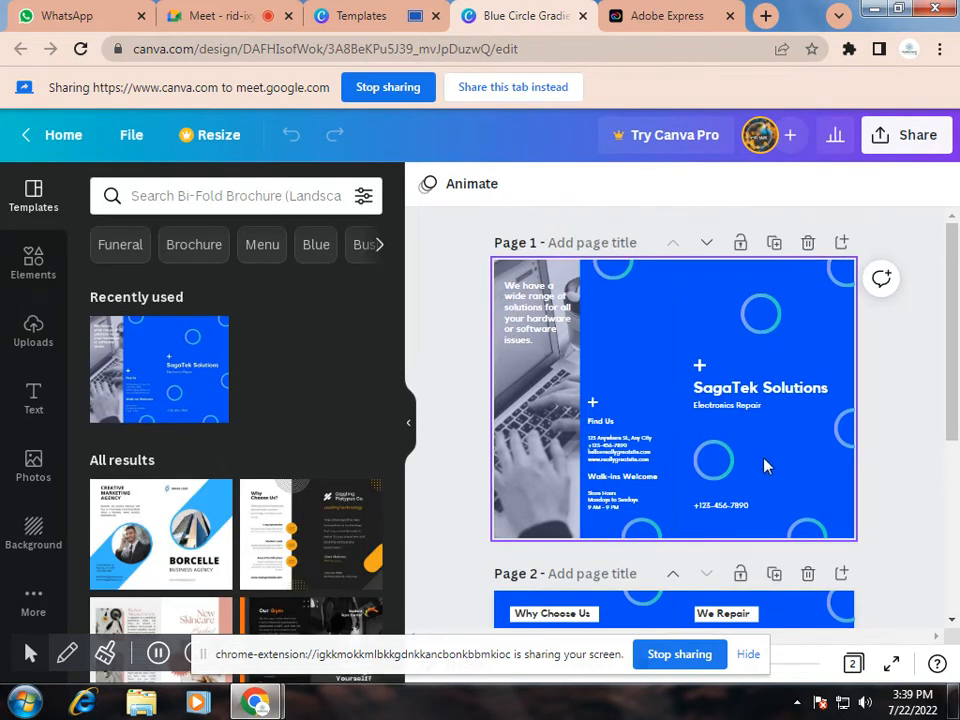
click(765, 463)
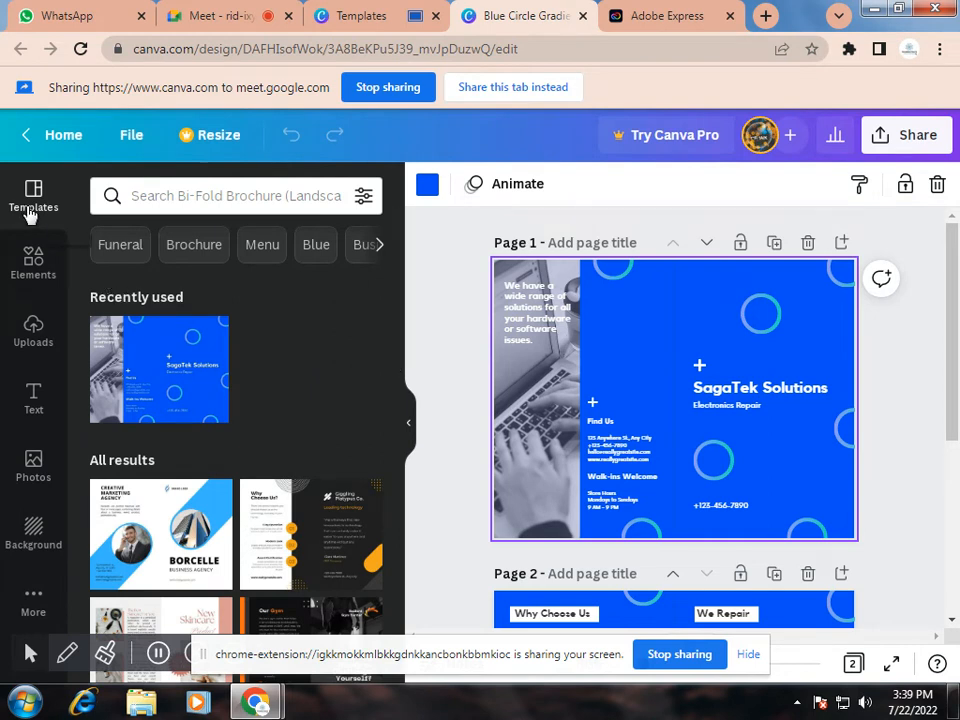
Search the editor's bi-fold brochure templates for "tech" and look through the results.
click(228, 195)
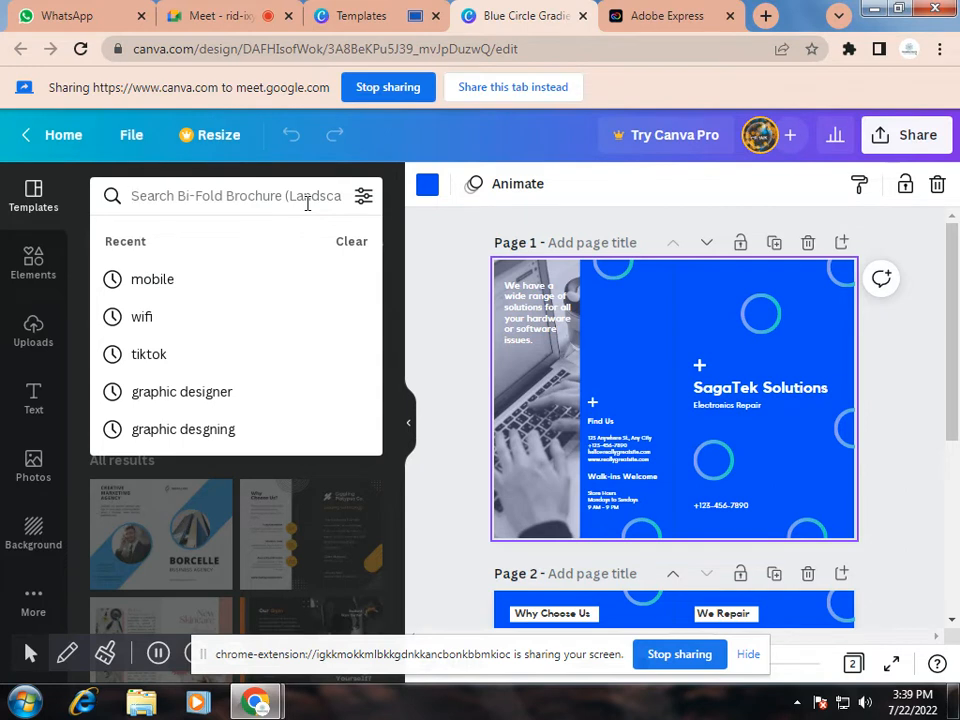
text(tech)
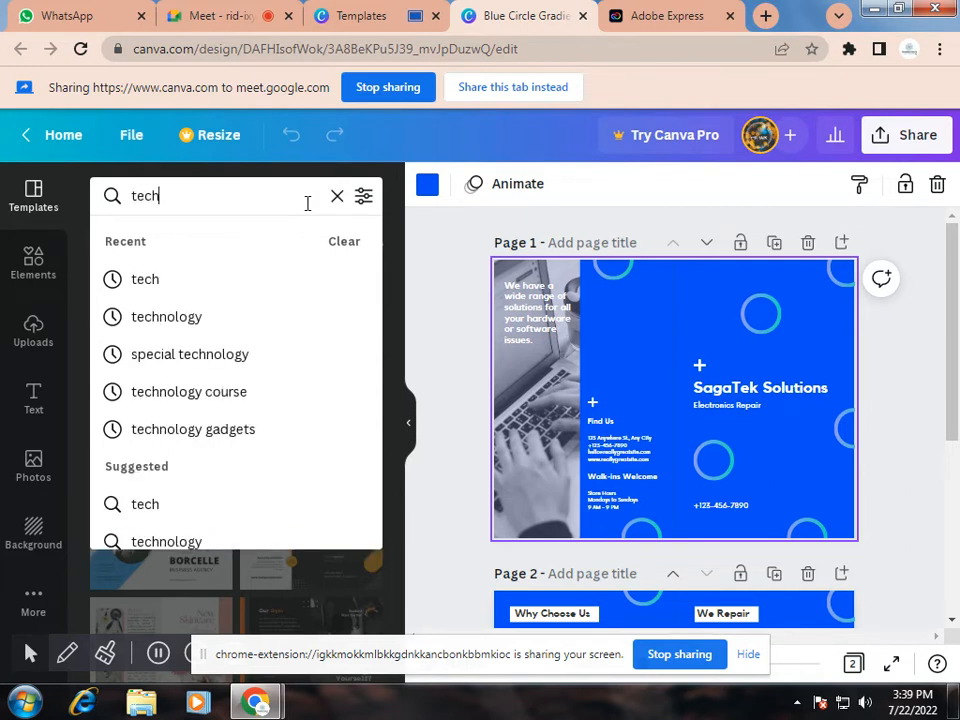
key(Return)
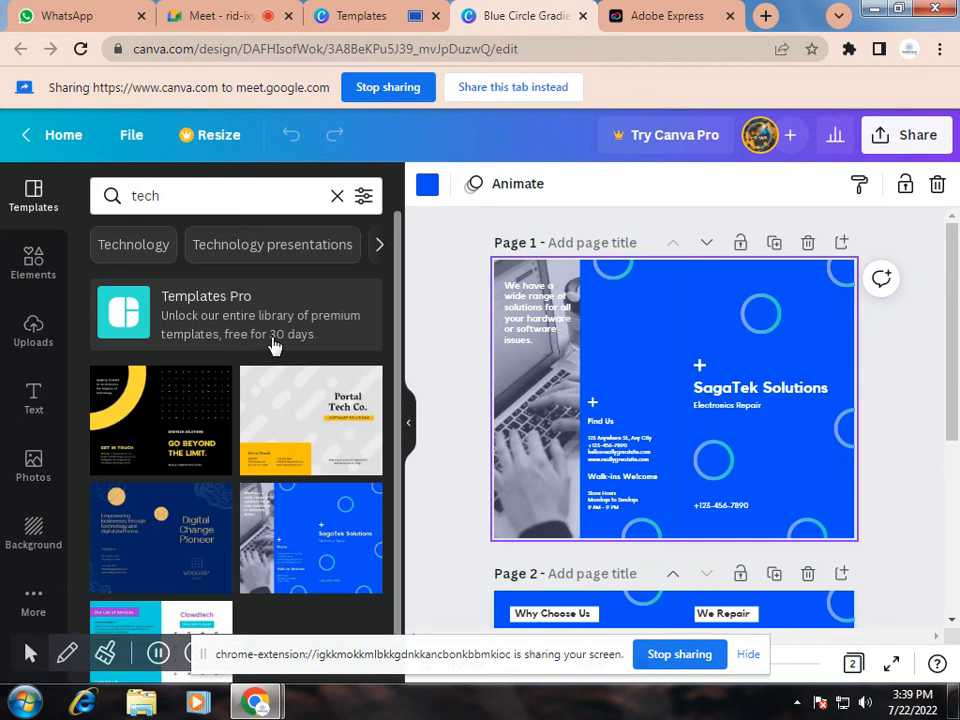
scroll(272, 343, down, 1)
scroll(256, 505, up, 1)
scroll(256, 507, down, 1)
scroll(256, 507, up, 1)
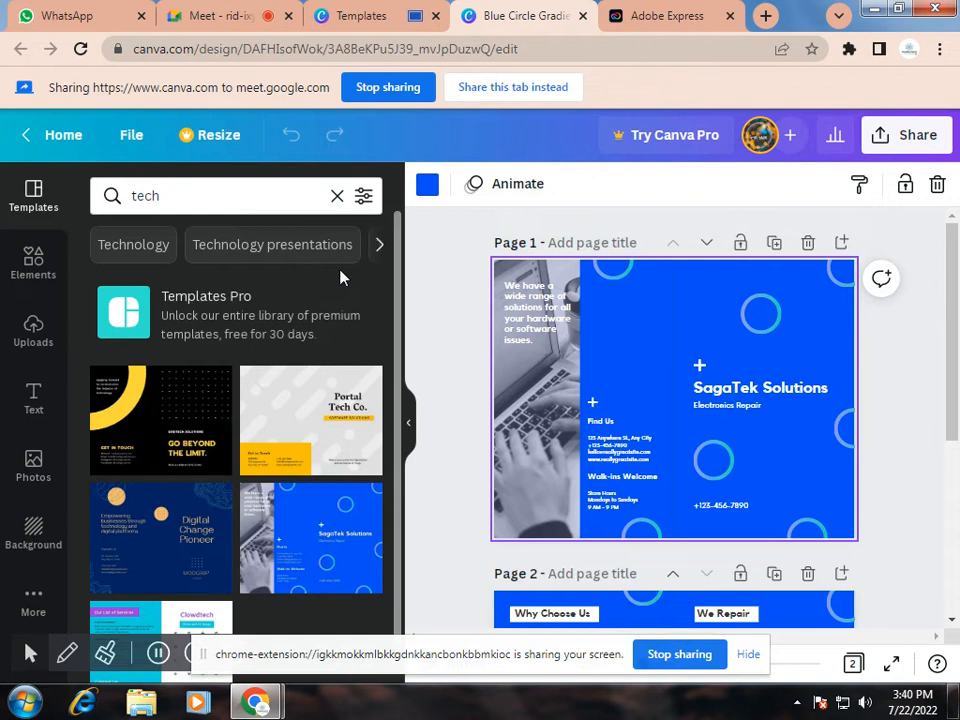
Switch the template search to the recent term "technology" and browse the brochure designs it offers.
click(224, 197)
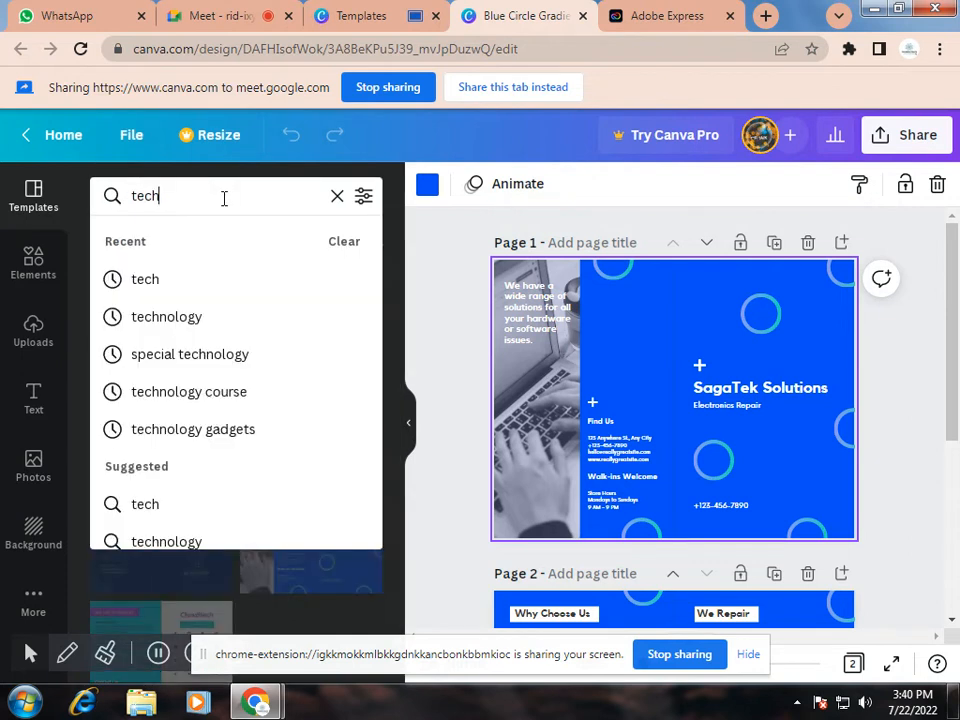
click(240, 333)
scroll(240, 336, down, 2)
scroll(240, 336, down, 10)
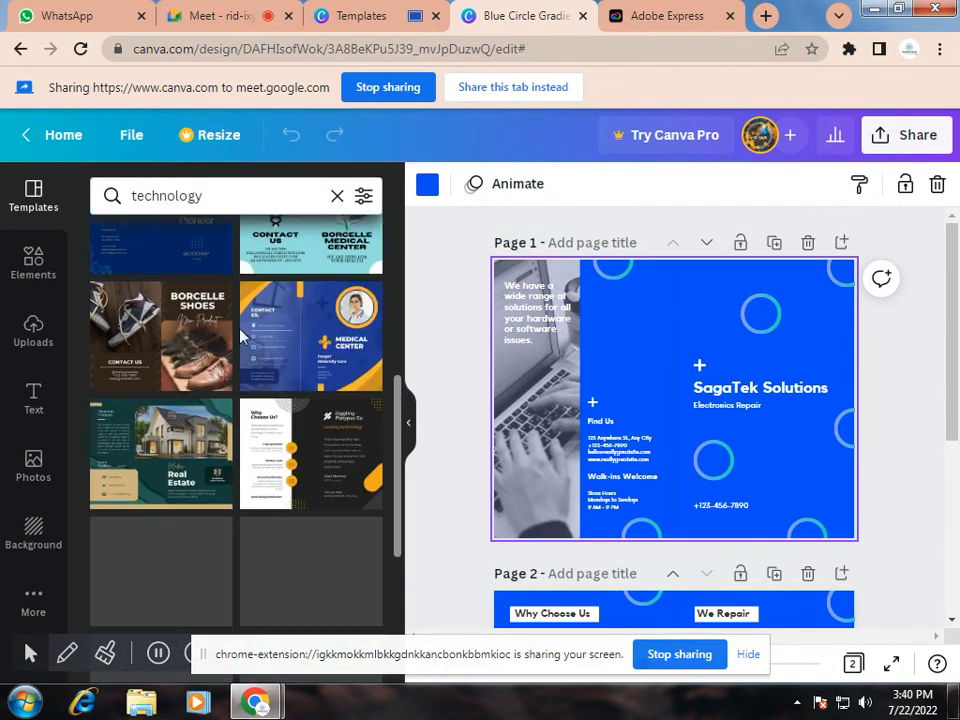
scroll(240, 336, down, 2)
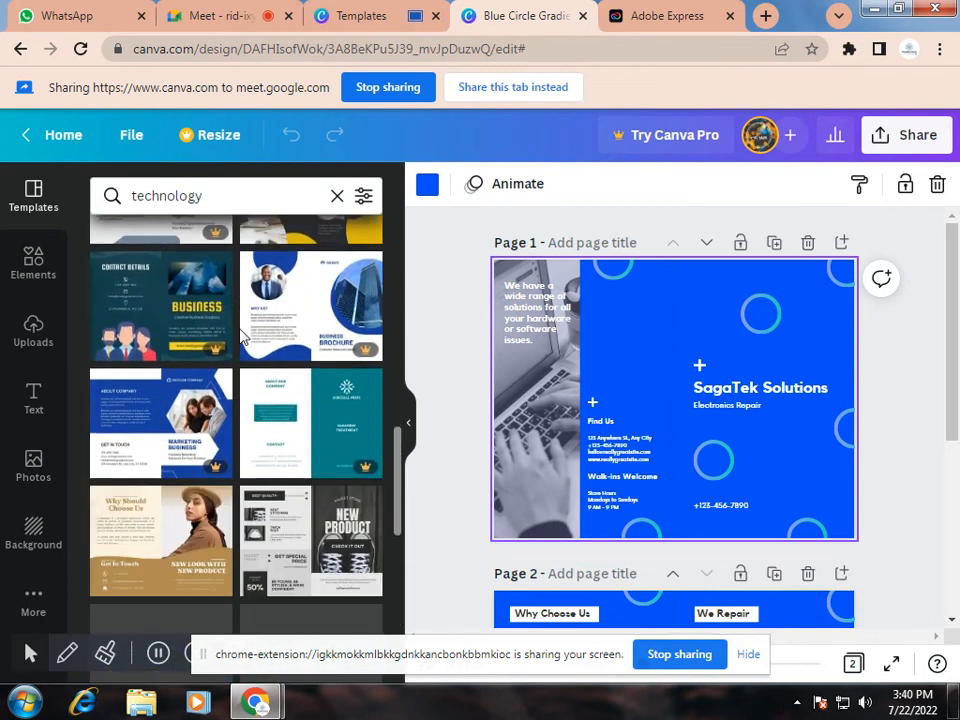
scroll(240, 336, down, 3)
scroll(240, 336, down, 5)
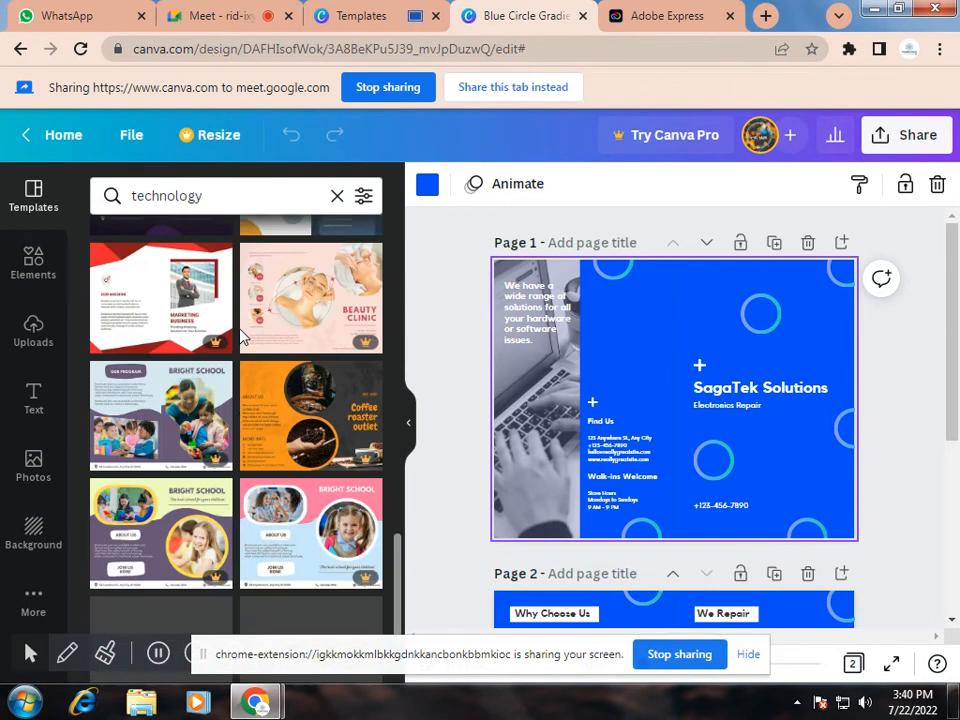
scroll(240, 336, up, 3)
scroll(240, 334, up, 15)
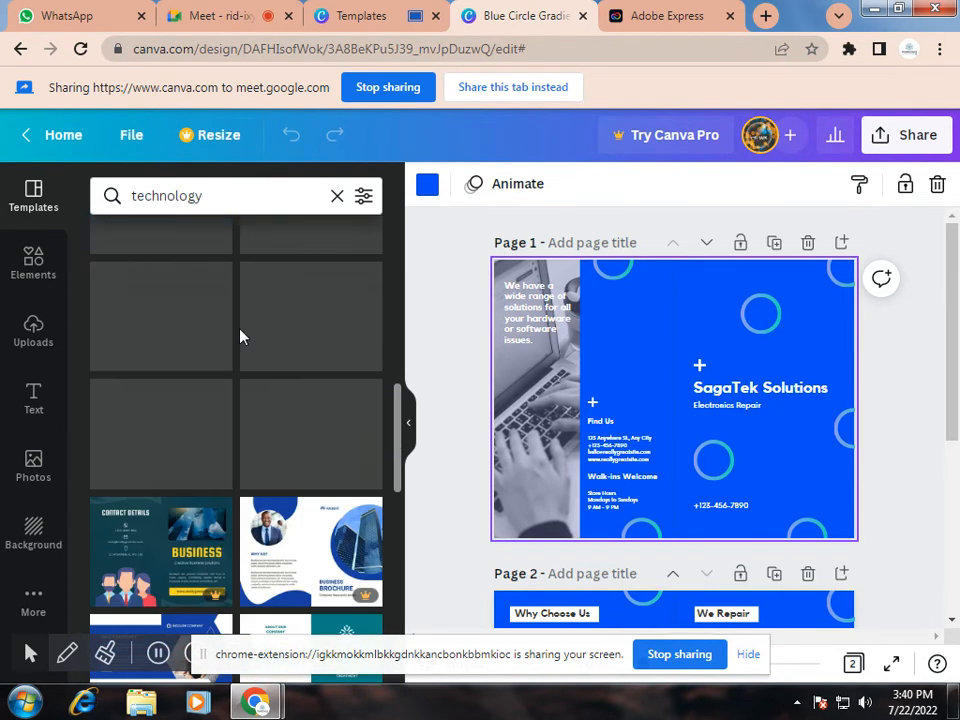
Narrow the technology template search to the related term "Computer" and look through the brochure designs.
click(222, 195)
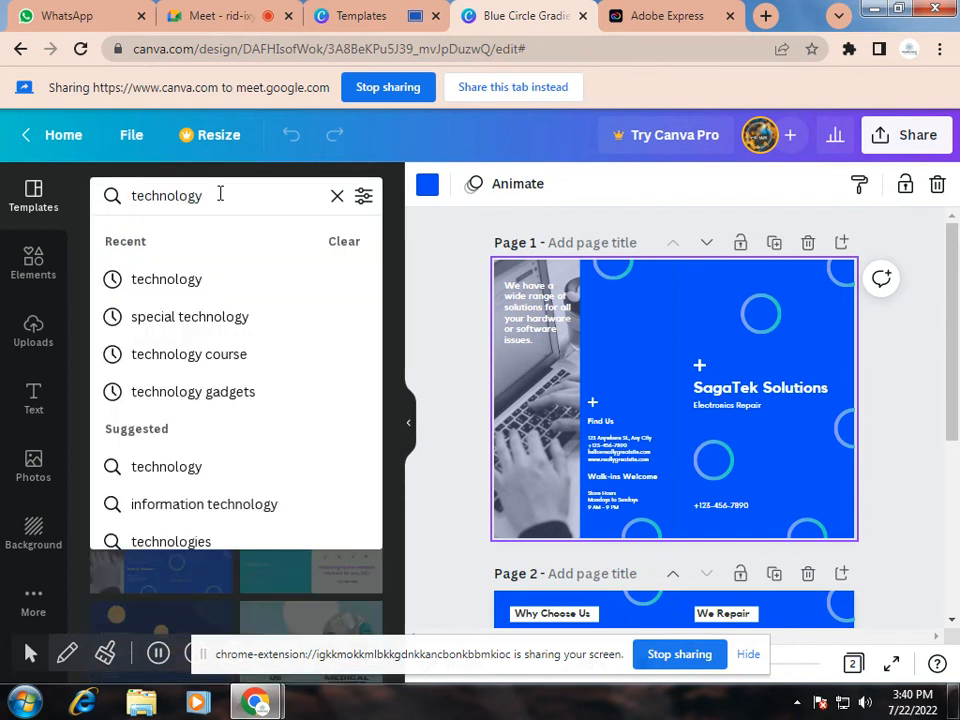
click(420, 278)
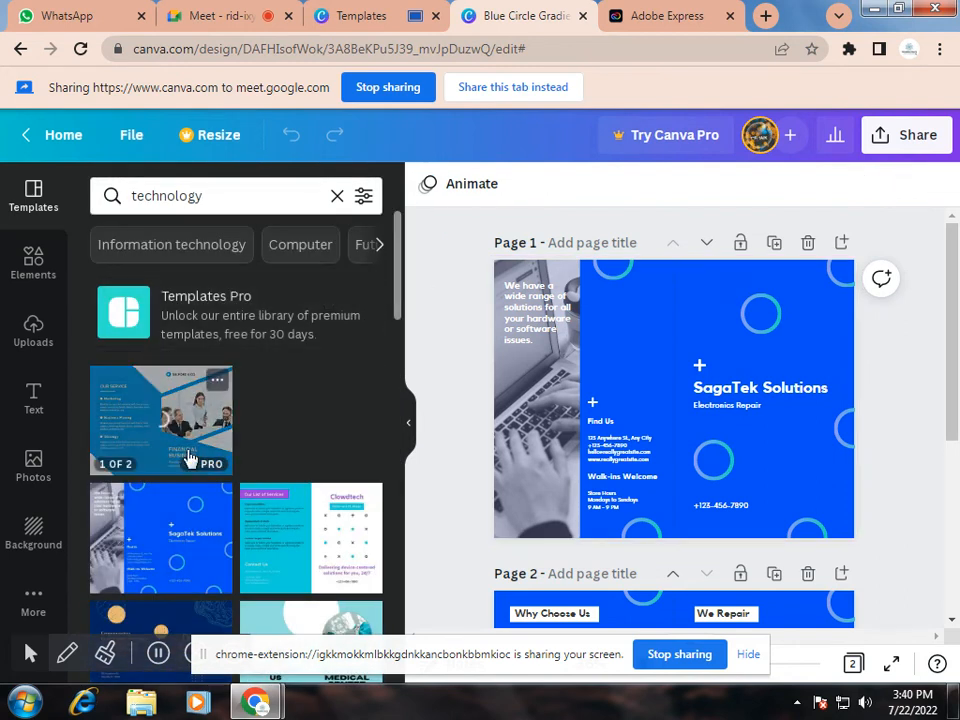
click(303, 245)
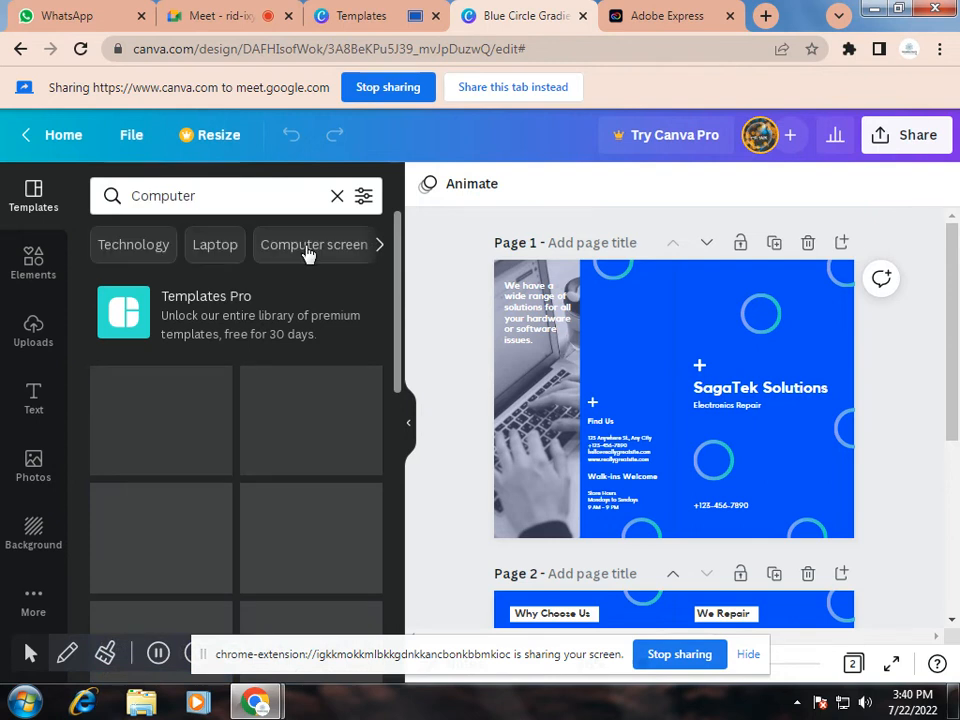
scroll(303, 352, down, 2)
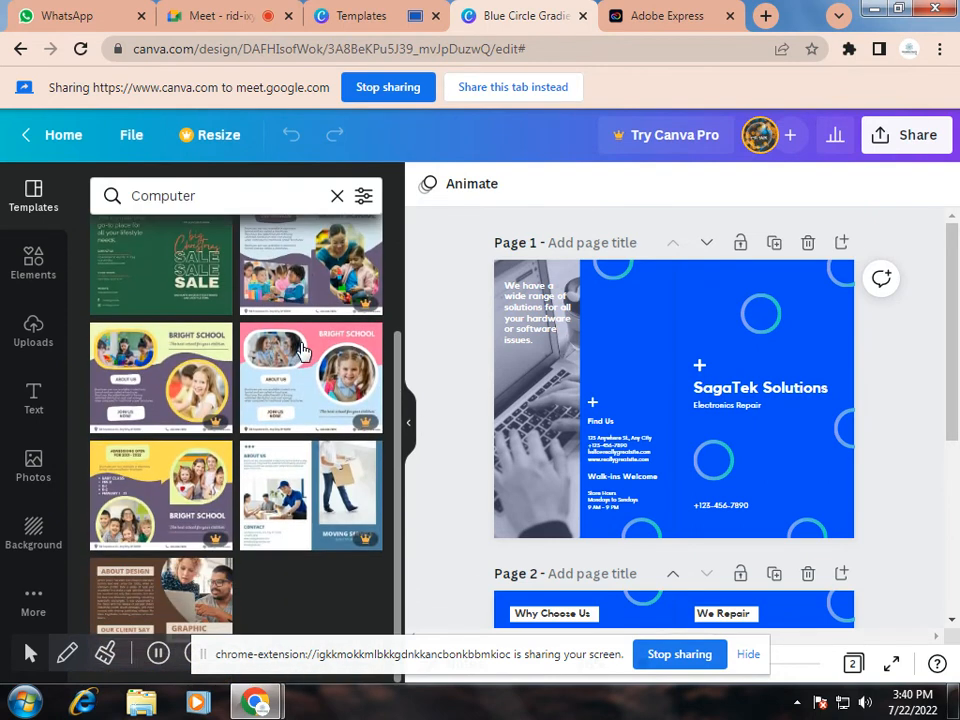
scroll(303, 350, up, 2)
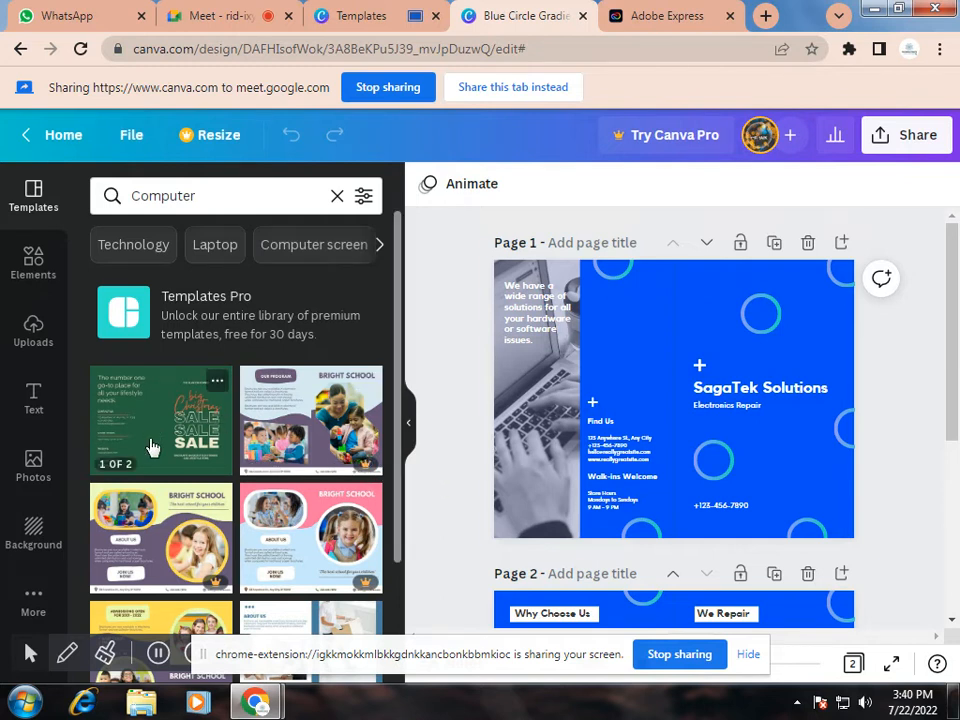
Open the elements library and look over its categories, from recently used items and shapes to photos, videos and audio.
click(38, 270)
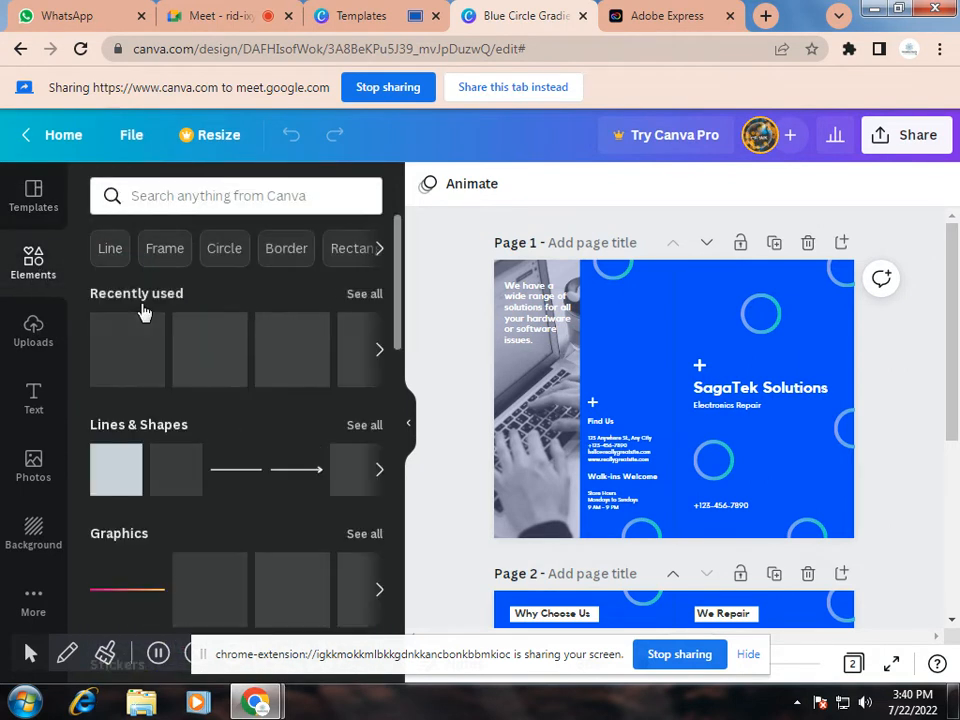
scroll(305, 410, down, 1)
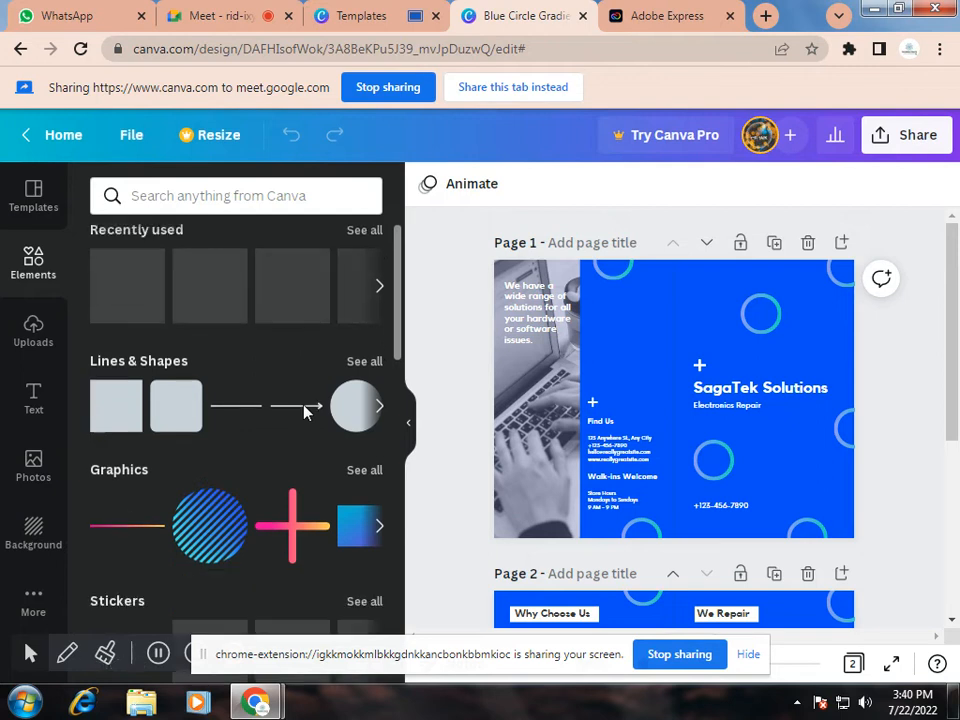
scroll(305, 410, down, 3)
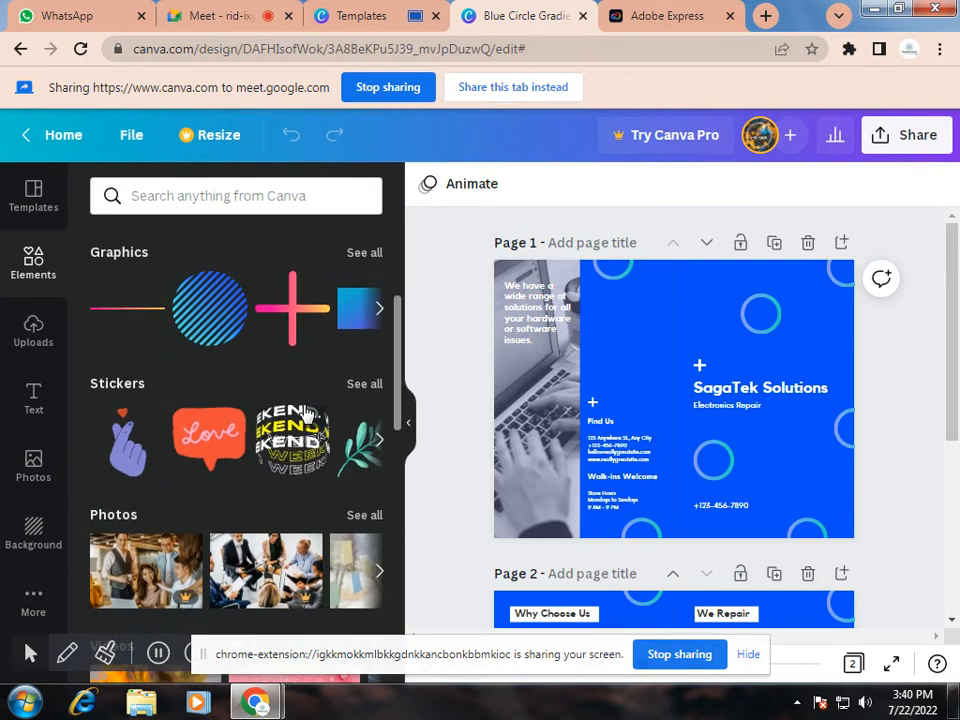
scroll(305, 415, down, 4)
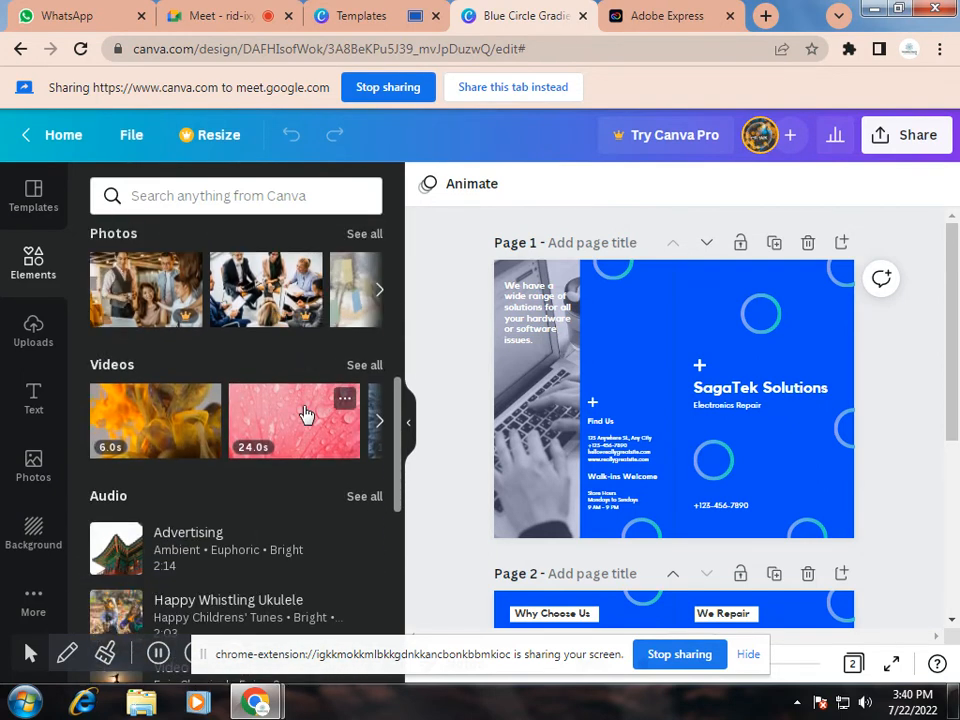
scroll(305, 414, up, 8)
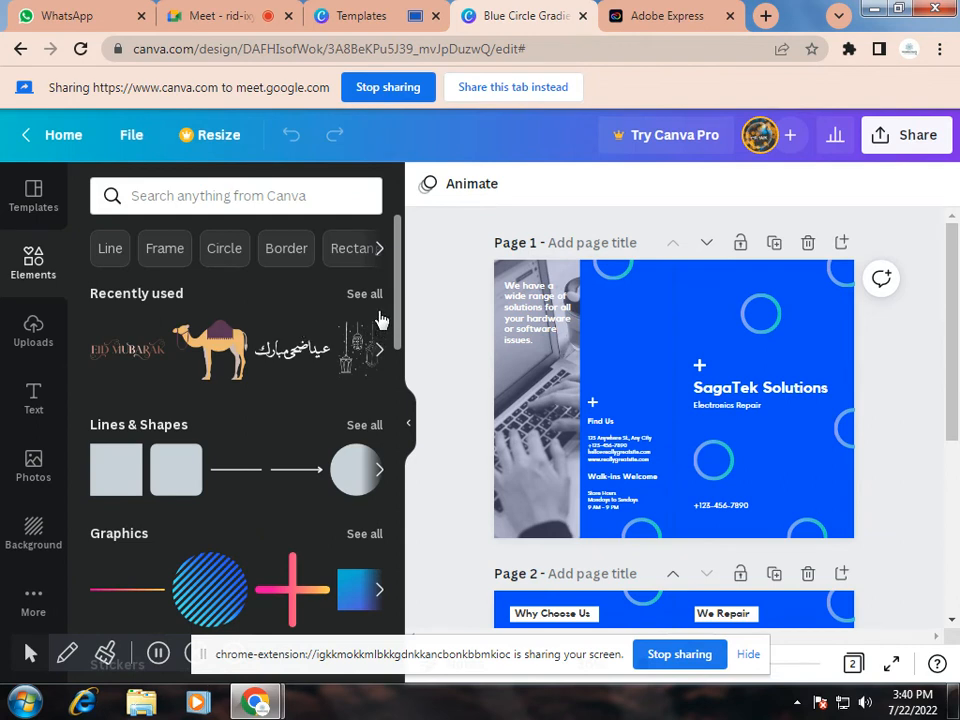
scroll(296, 398, down, 1)
scroll(210, 432, up, 1)
Search the elements library for "computer" and look through the results of all types.
click(210, 196)
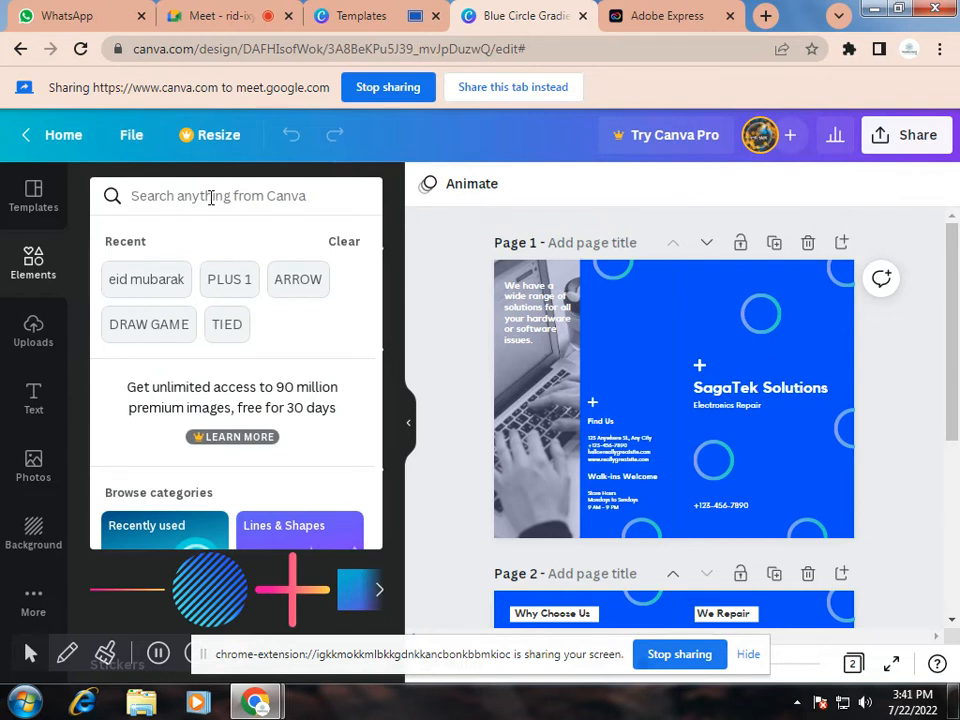
click(211, 197)
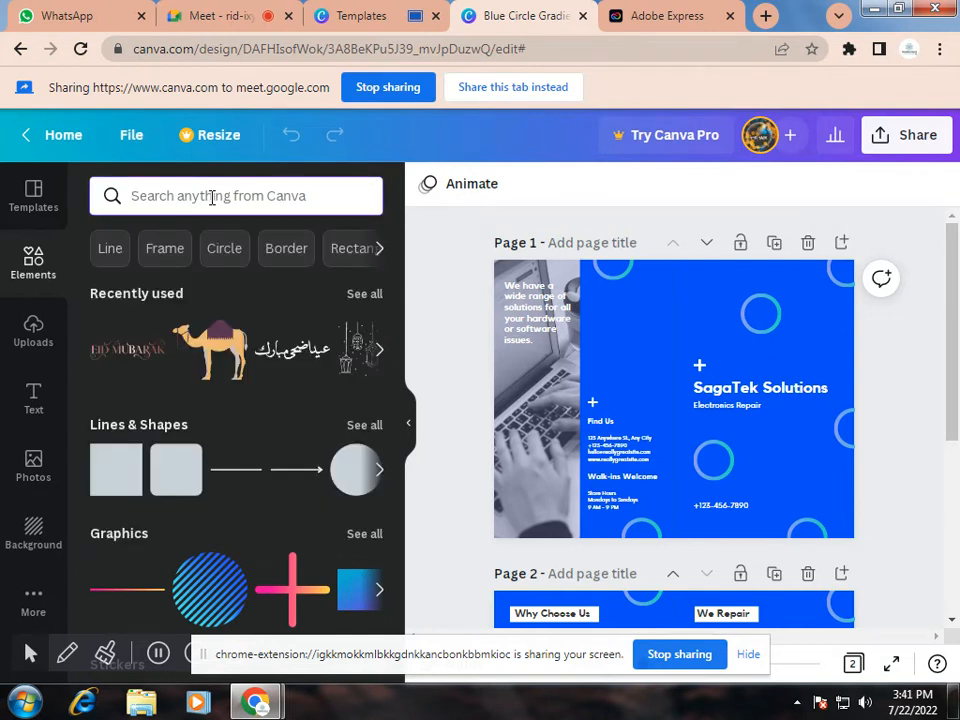
text(computer)
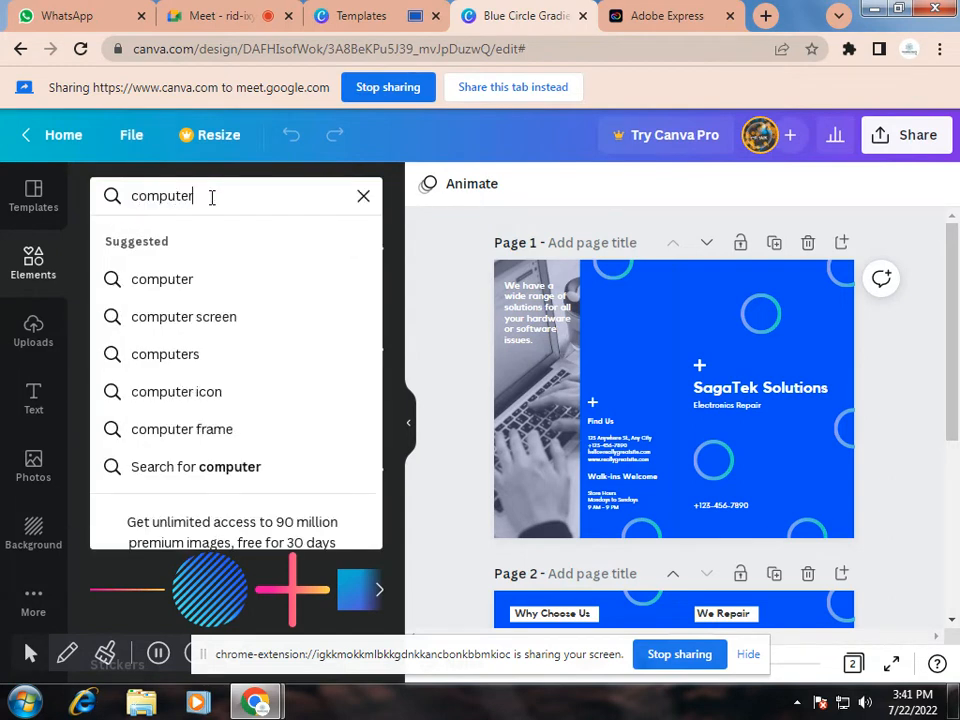
key(Return)
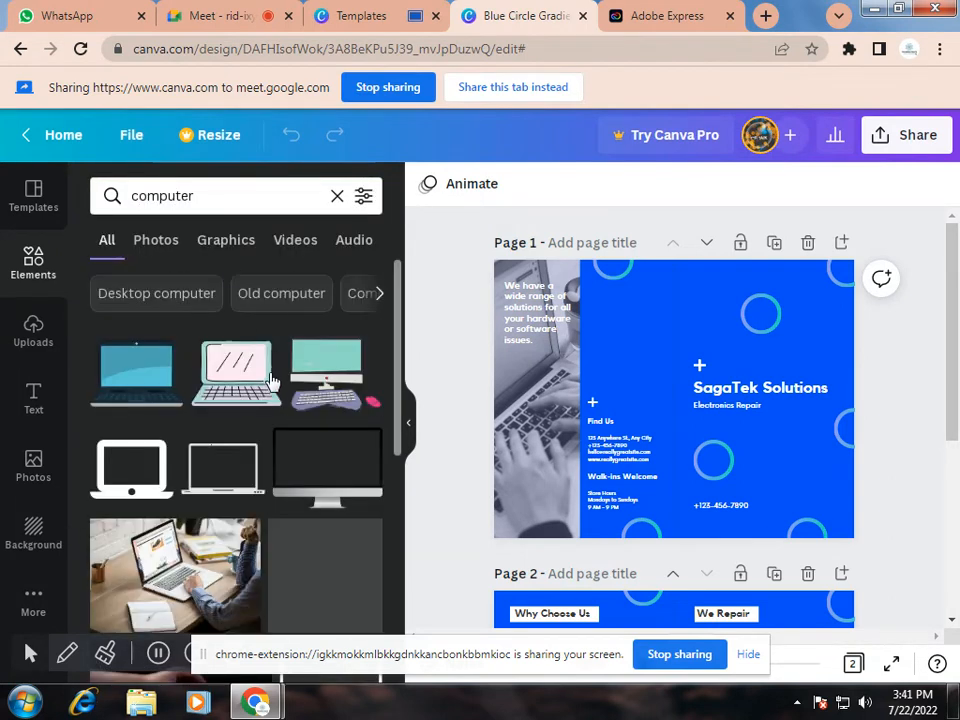
scroll(272, 381, down, 2)
scroll(272, 381, down, 6)
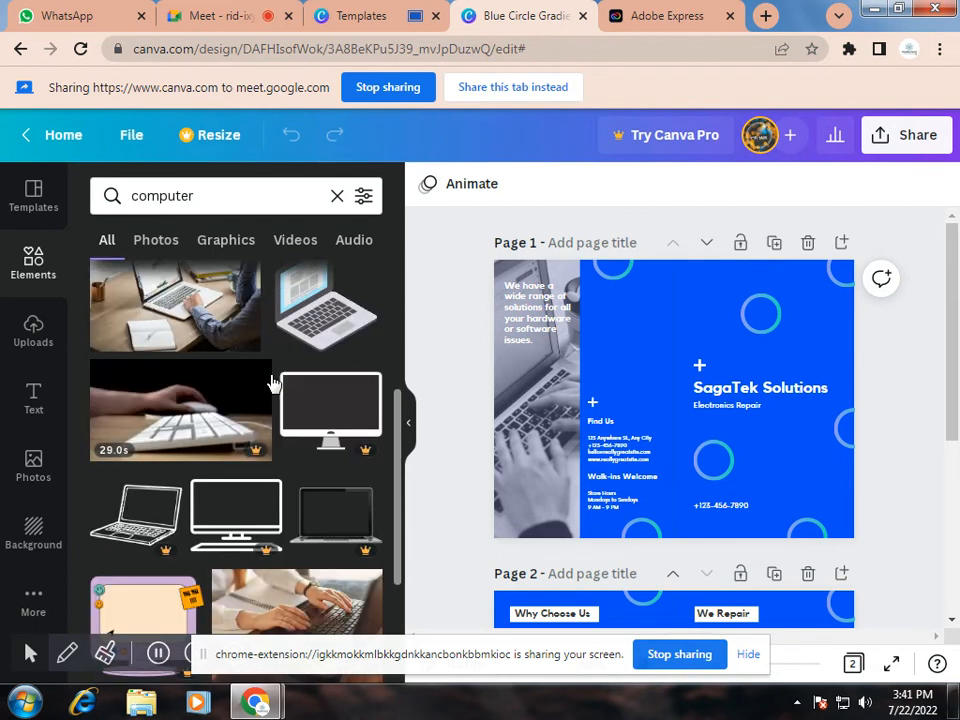
scroll(272, 381, down, 3)
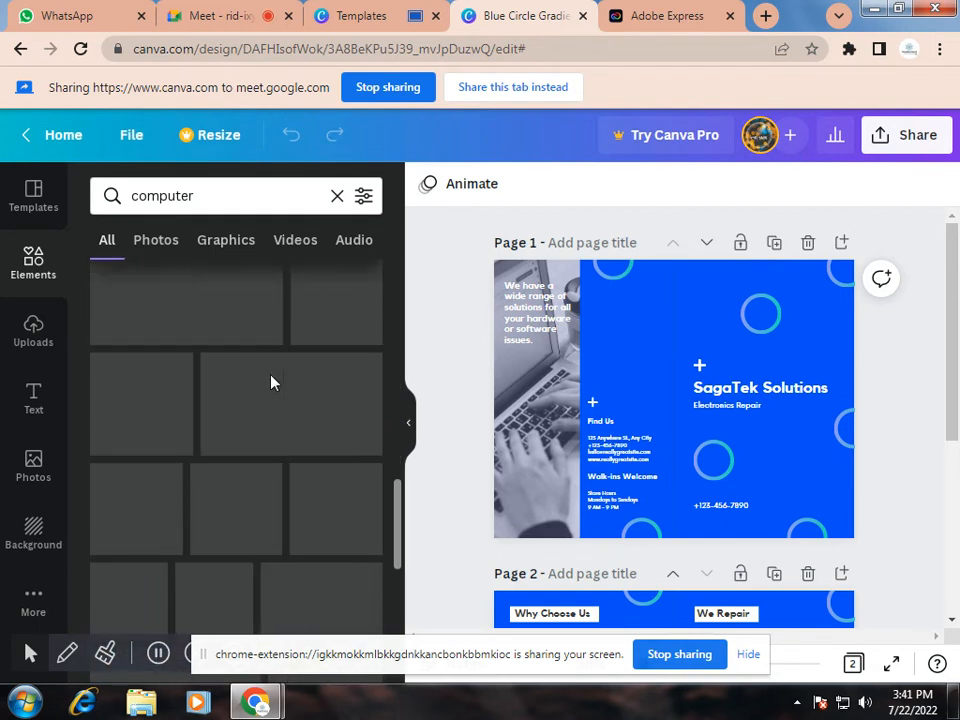
scroll(272, 381, down, 4)
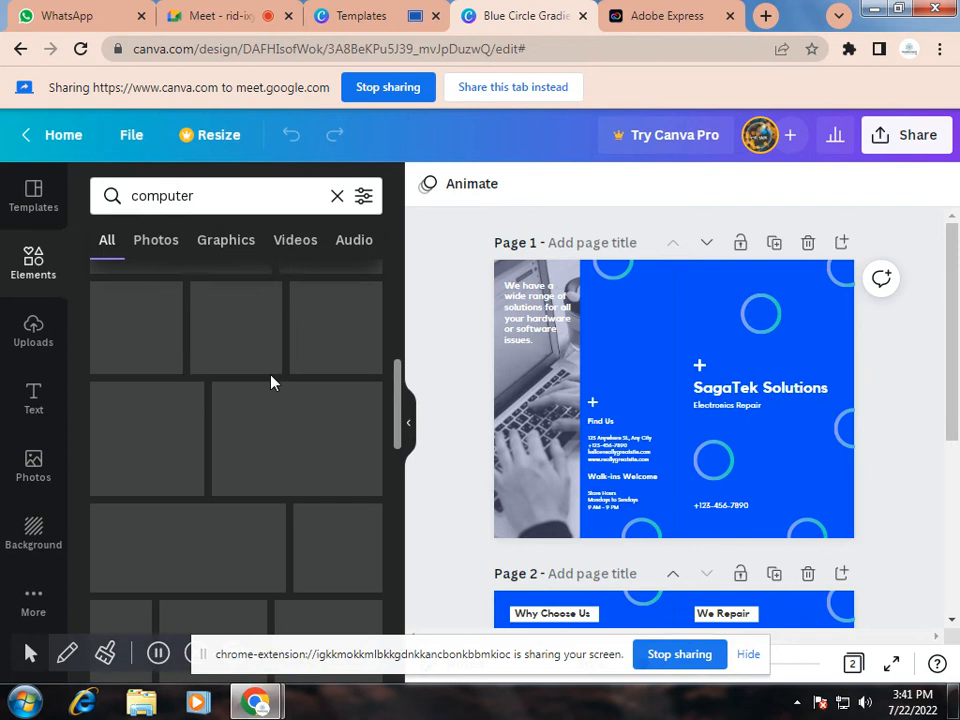
scroll(271, 381, up, 10)
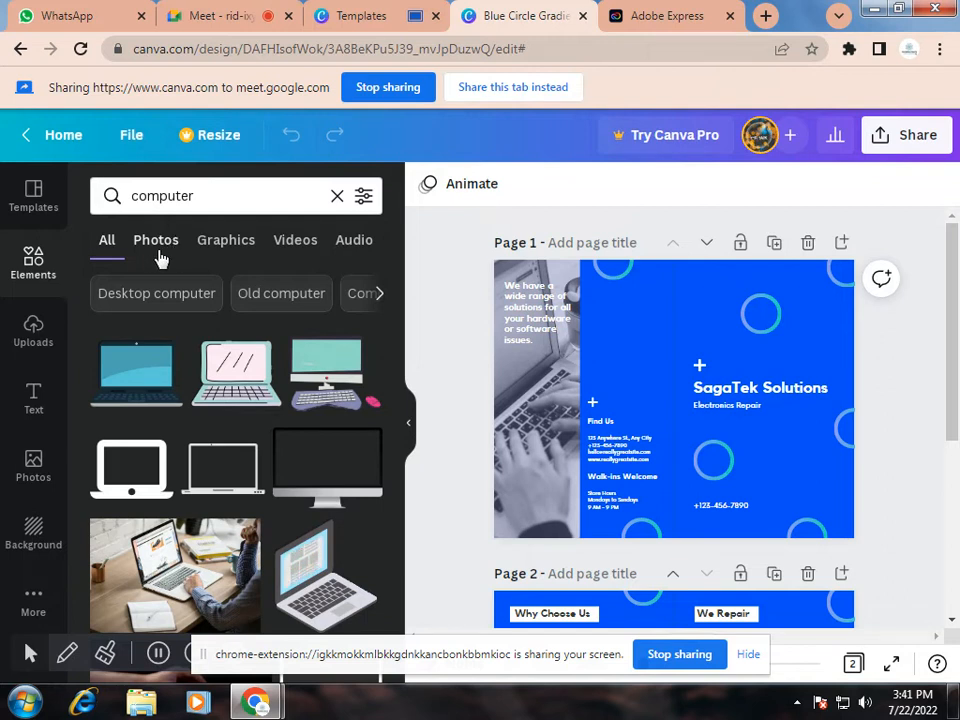
Limit the computer element results to photos and browse them.
click(149, 253)
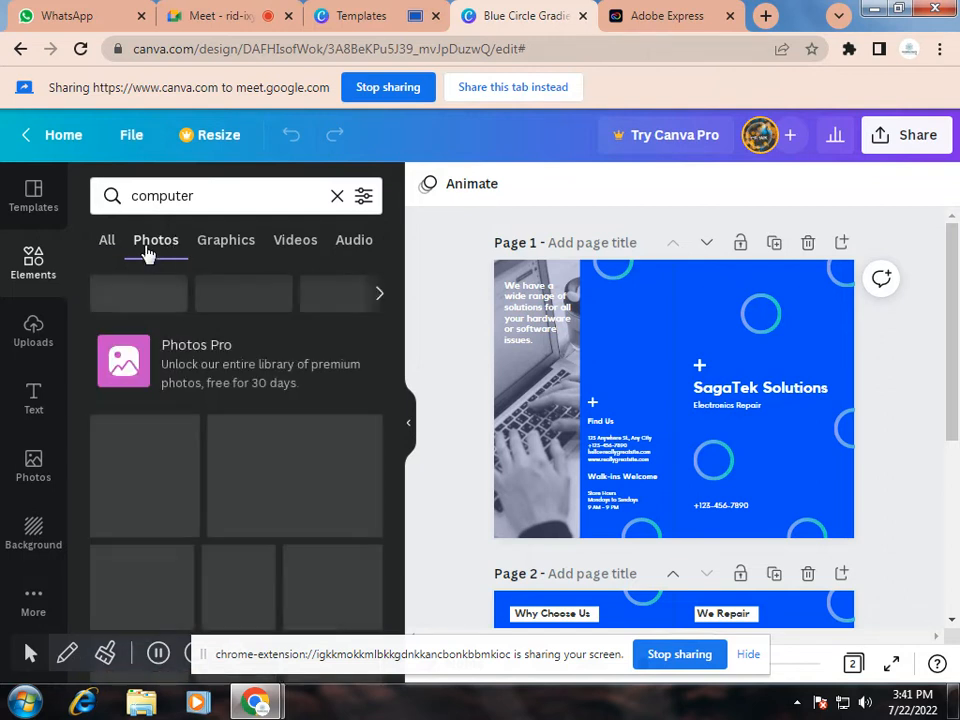
scroll(285, 412, down, 4)
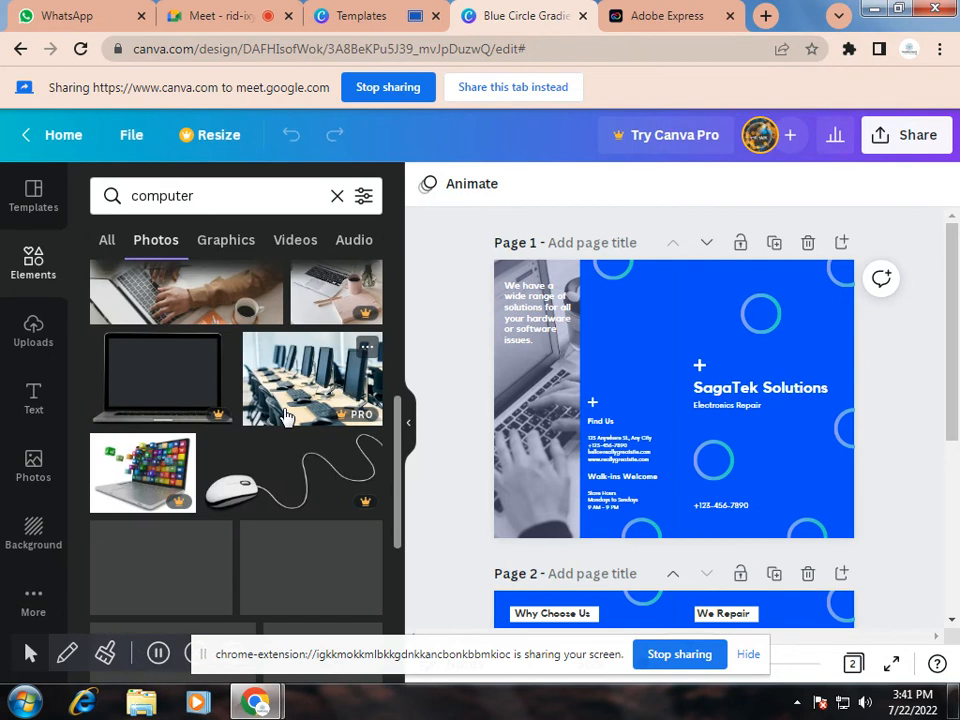
scroll(285, 415, up, 1)
scroll(285, 412, up, 4)
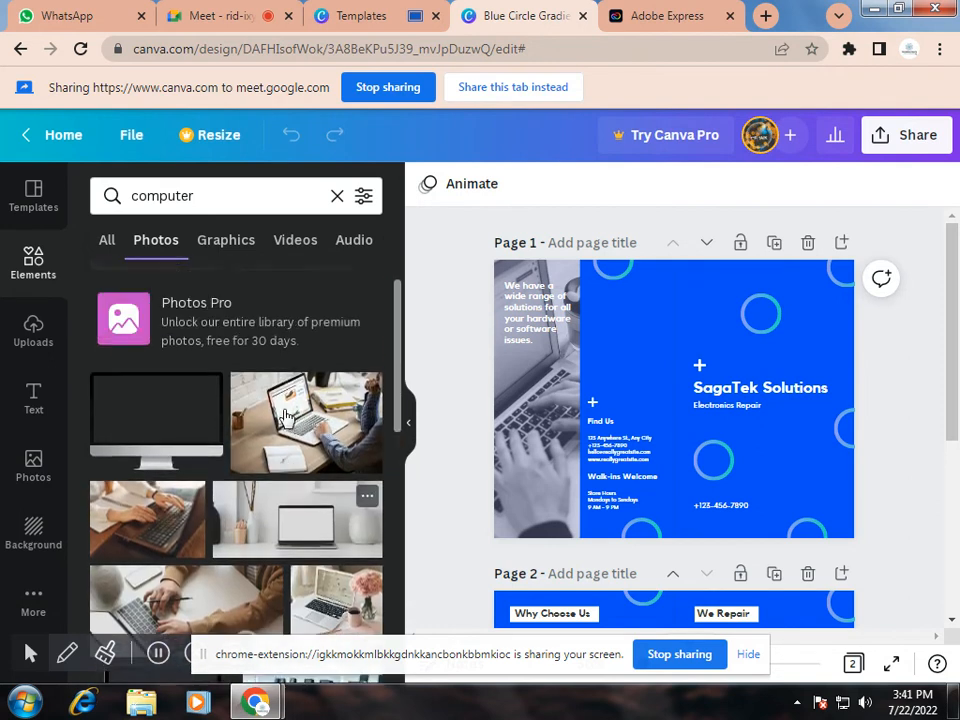
Show only graphics for the computer search and browse the illustrations offered.
click(231, 243)
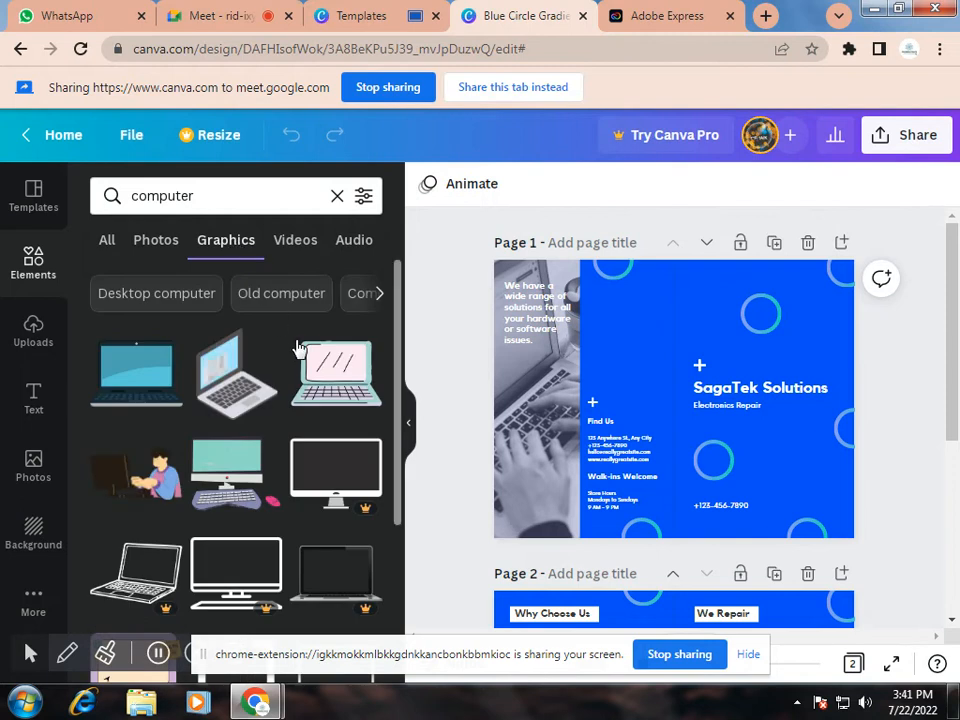
scroll(298, 347, down, 1)
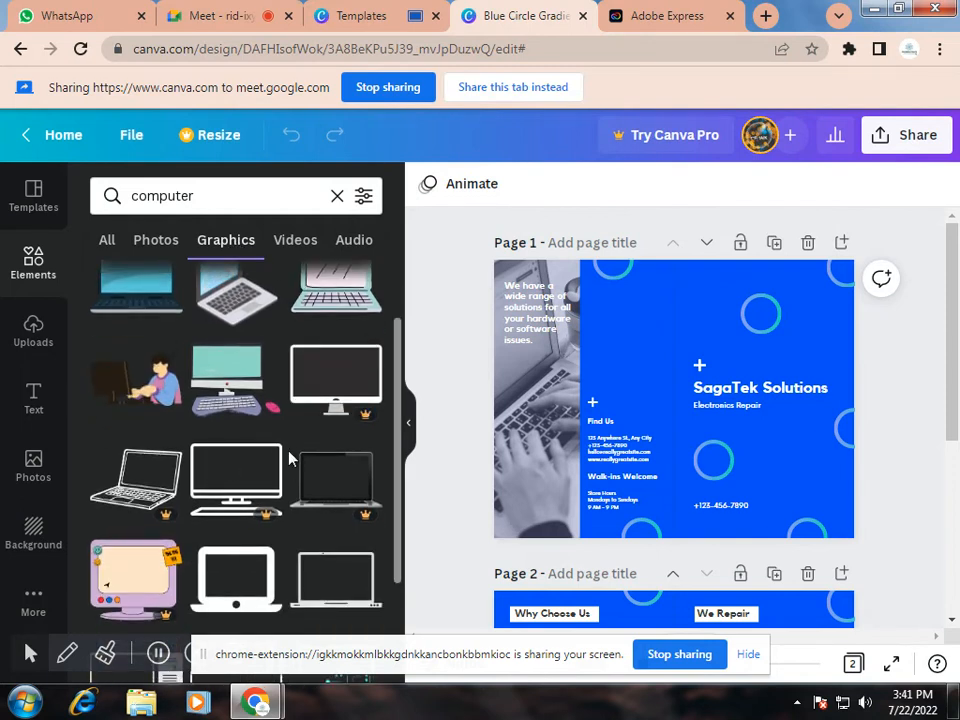
scroll(289, 457, down, 3)
scroll(290, 456, up, 5)
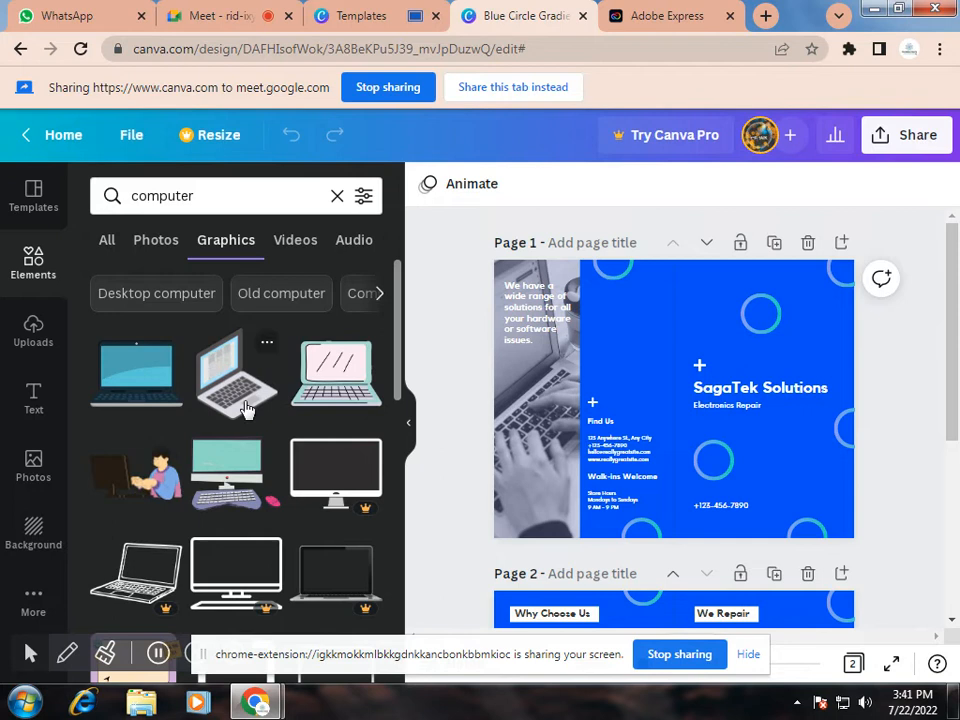
scroll(246, 410, down, 3)
scroll(246, 410, down, 3)
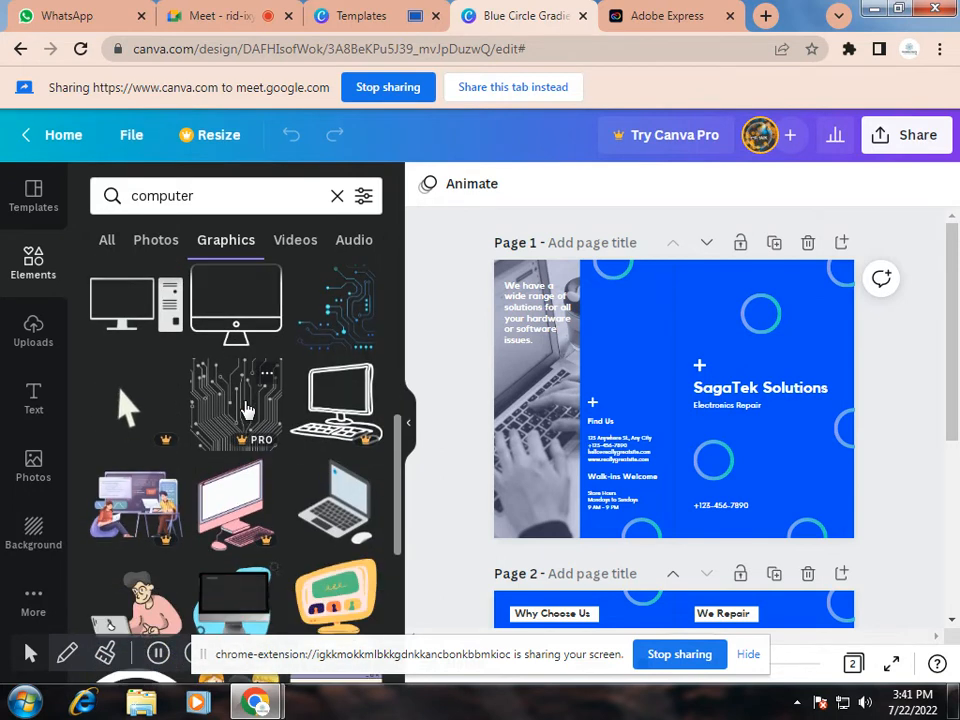
scroll(246, 410, down, 2)
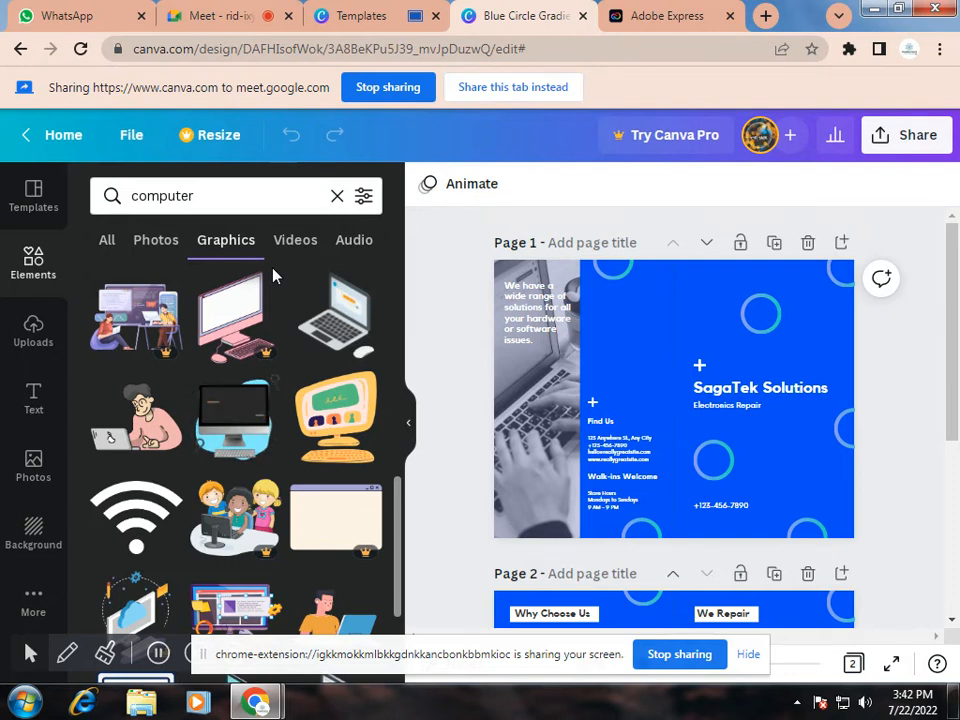
scroll(270, 395, down, 2)
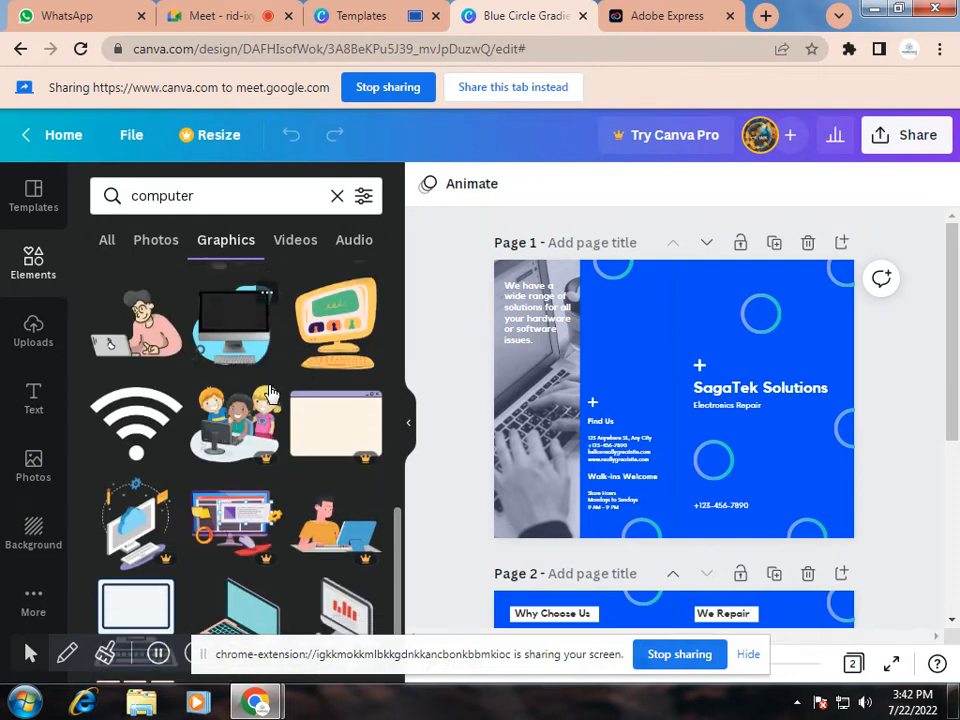
scroll(268, 393, down, 2)
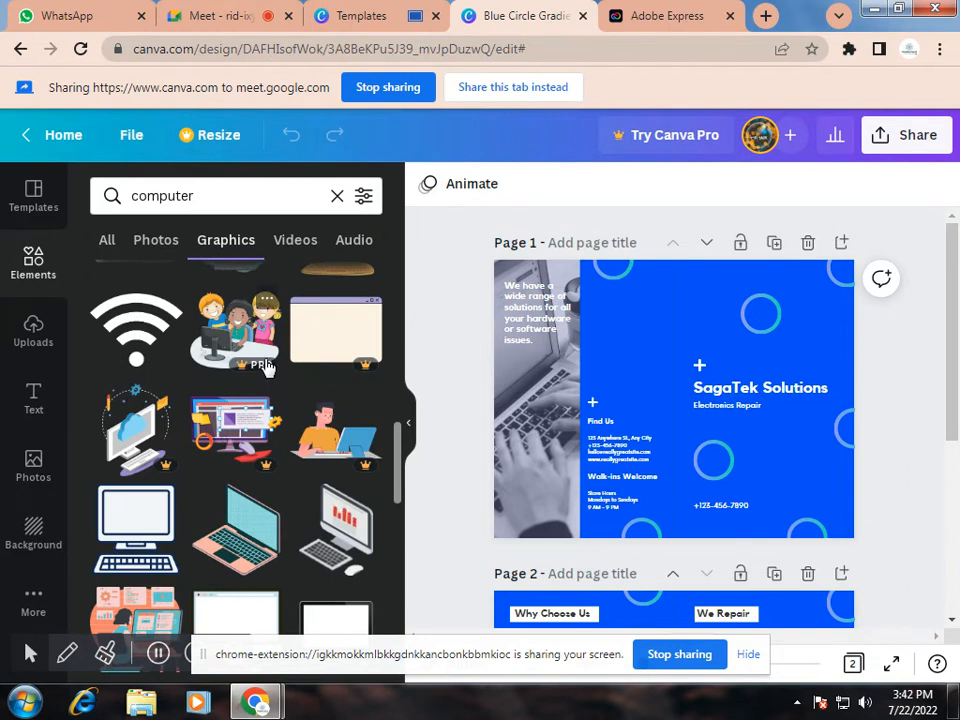
Switch the computer search results to videos and browse the available clips.
click(306, 241)
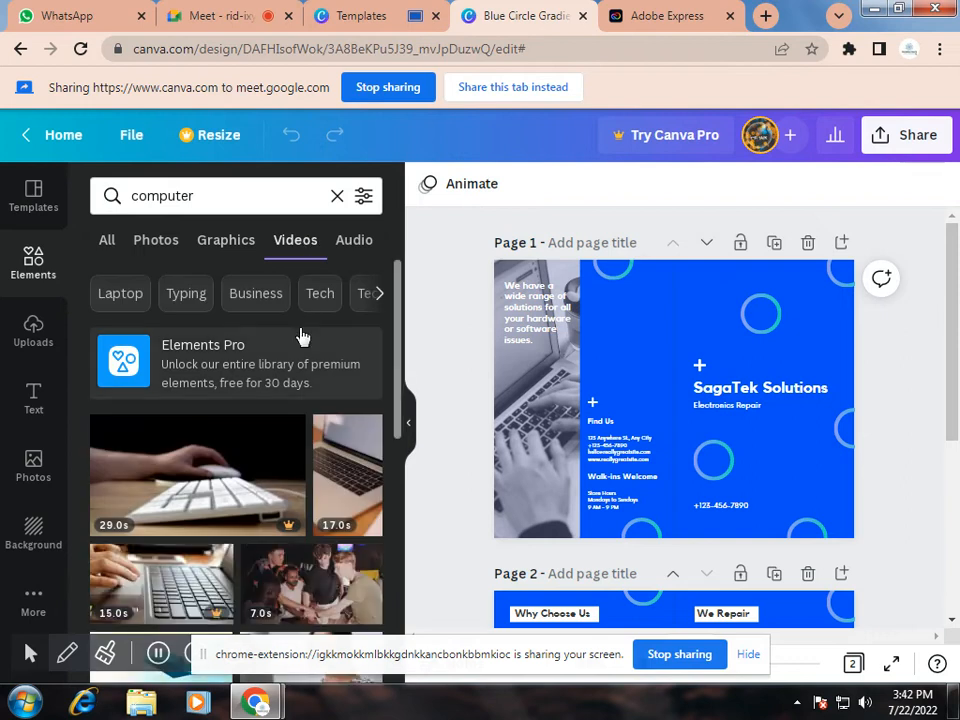
scroll(302, 336, down, 3)
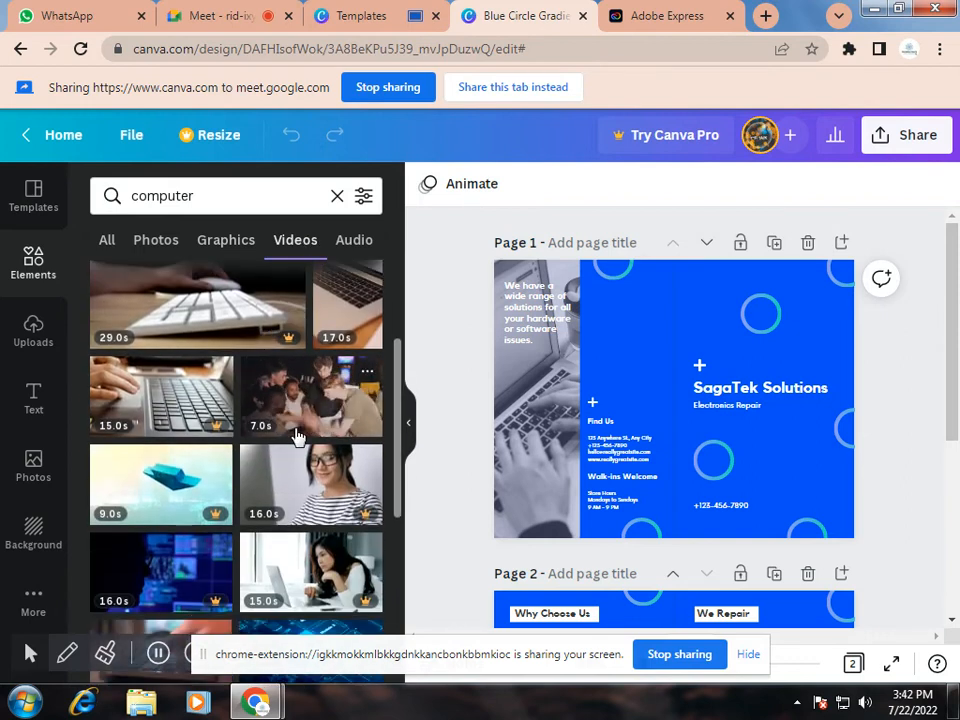
scroll(293, 449, down, 3)
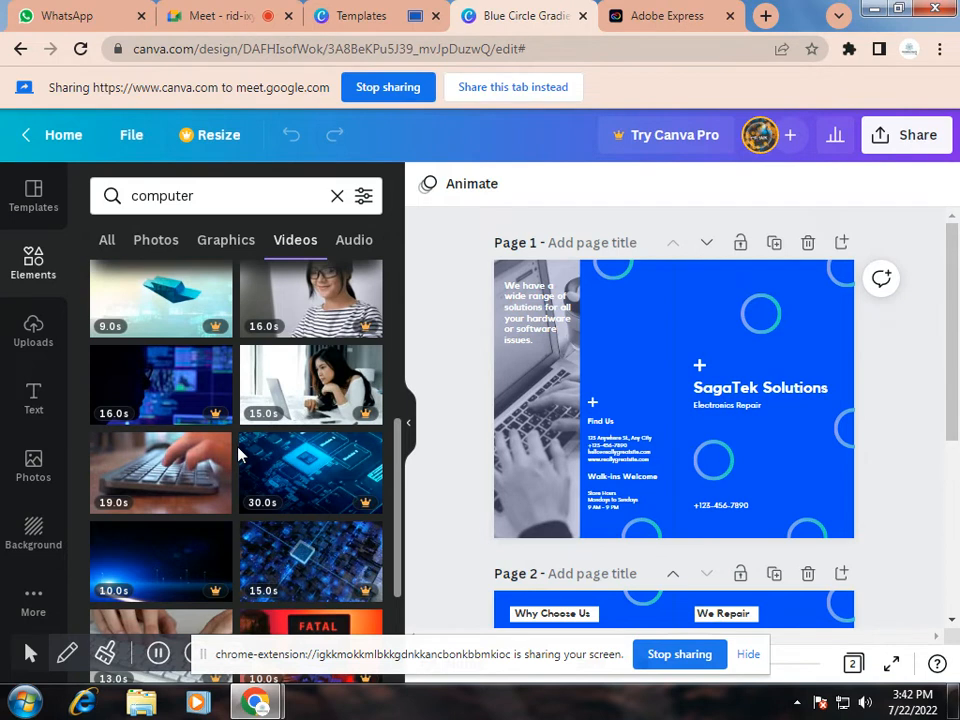
scroll(238, 455, down, 1)
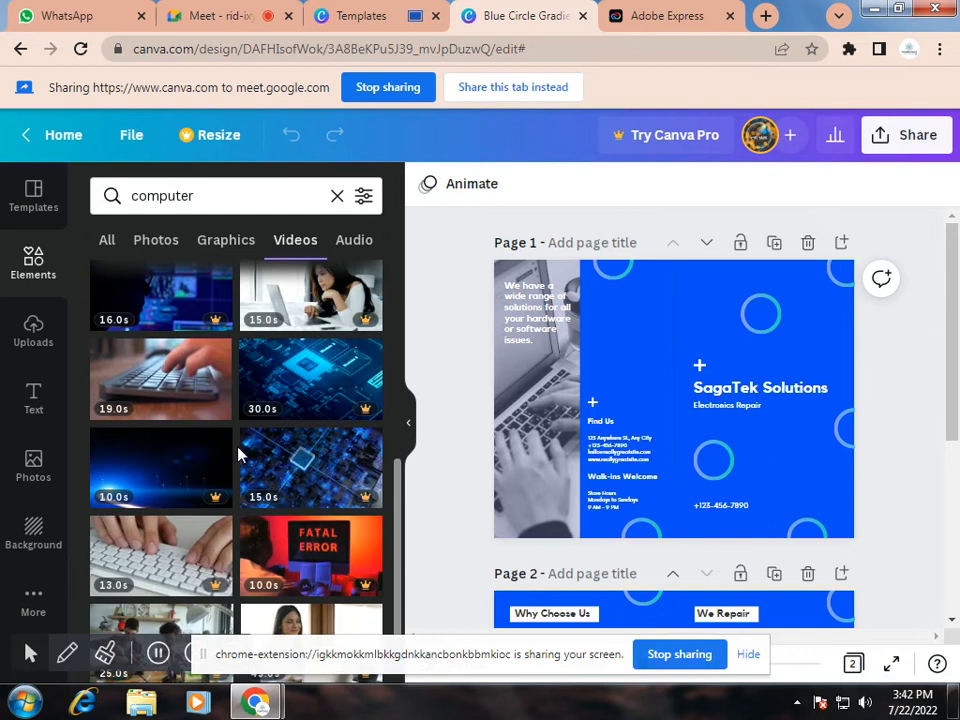
scroll(238, 455, down, 1)
scroll(238, 455, down, 1)
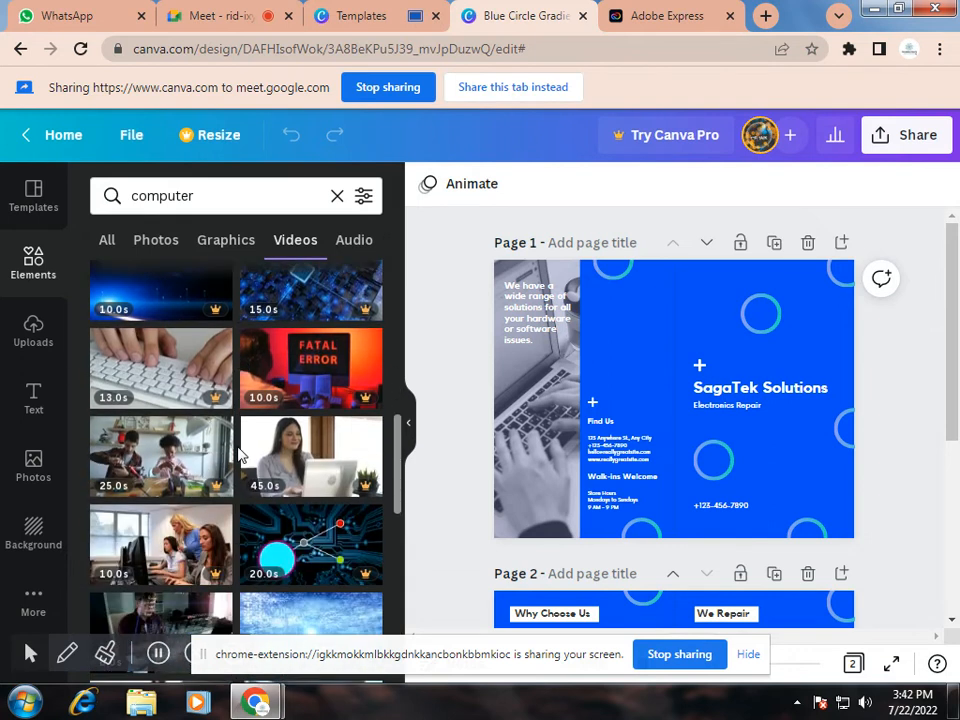
scroll(238, 455, down, 1)
scroll(238, 455, down, 1)
scroll(238, 455, down, 1)
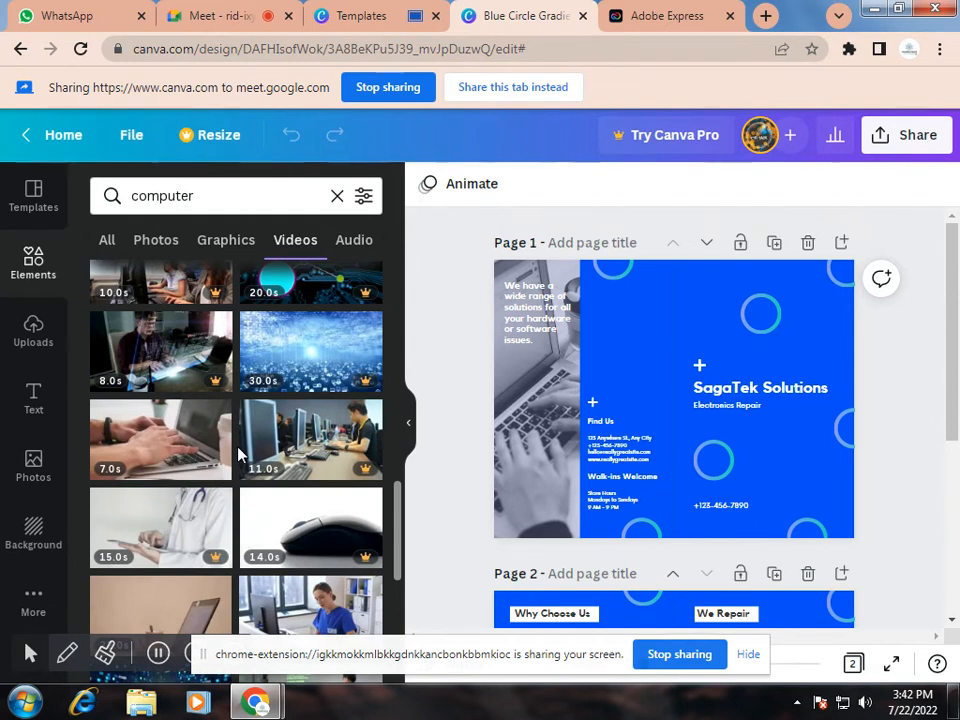
scroll(238, 455, down, 3)
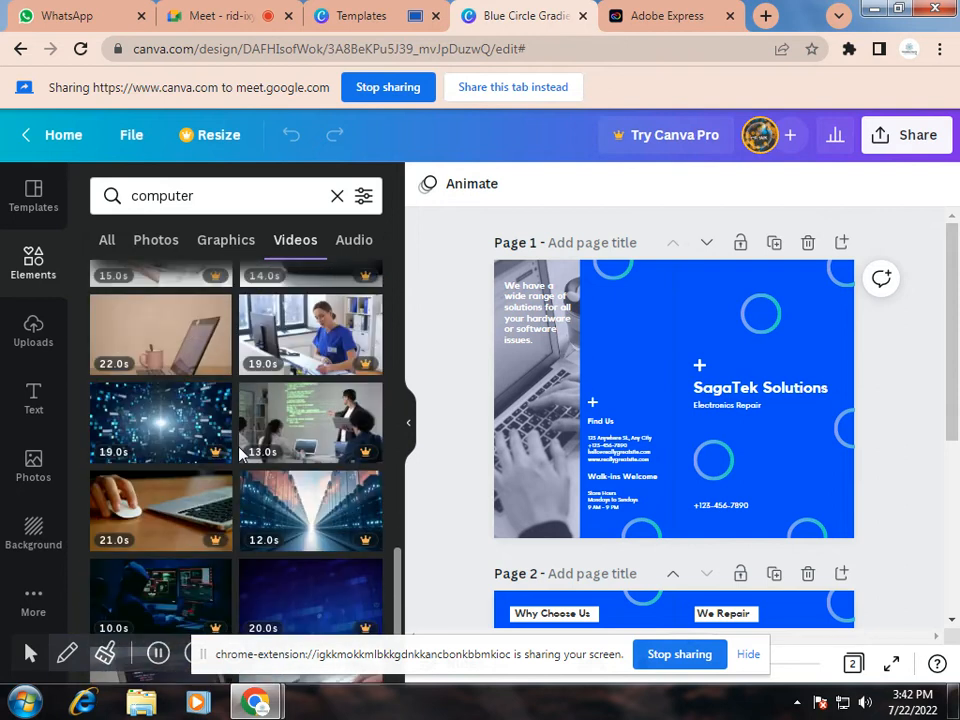
Look further down the list of computer video clips.
scroll(240, 455, down, 4)
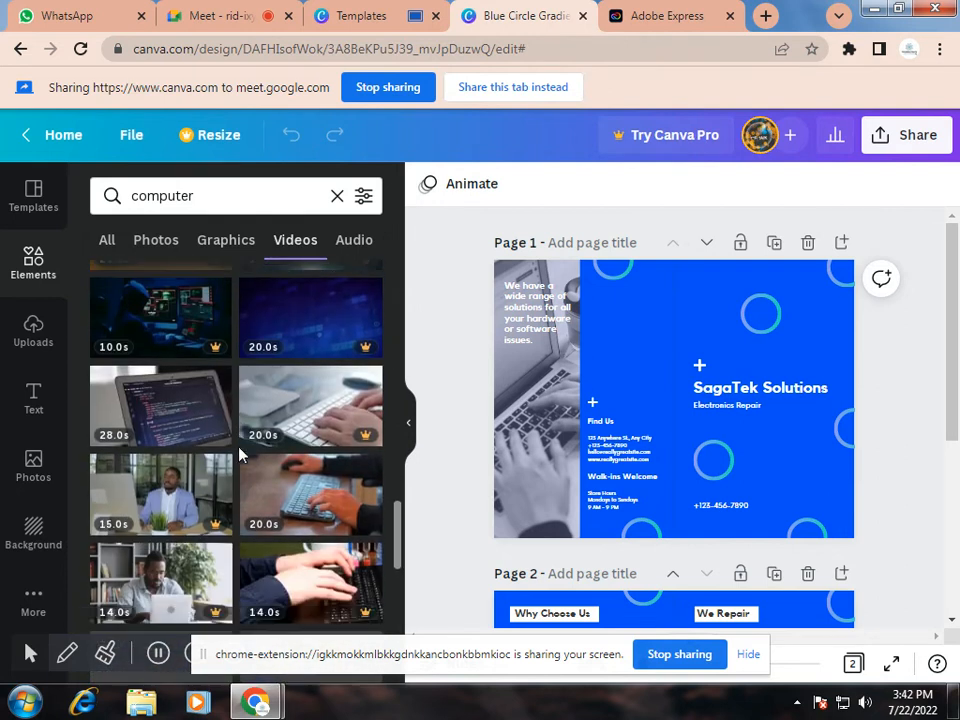
scroll(240, 455, down, 1)
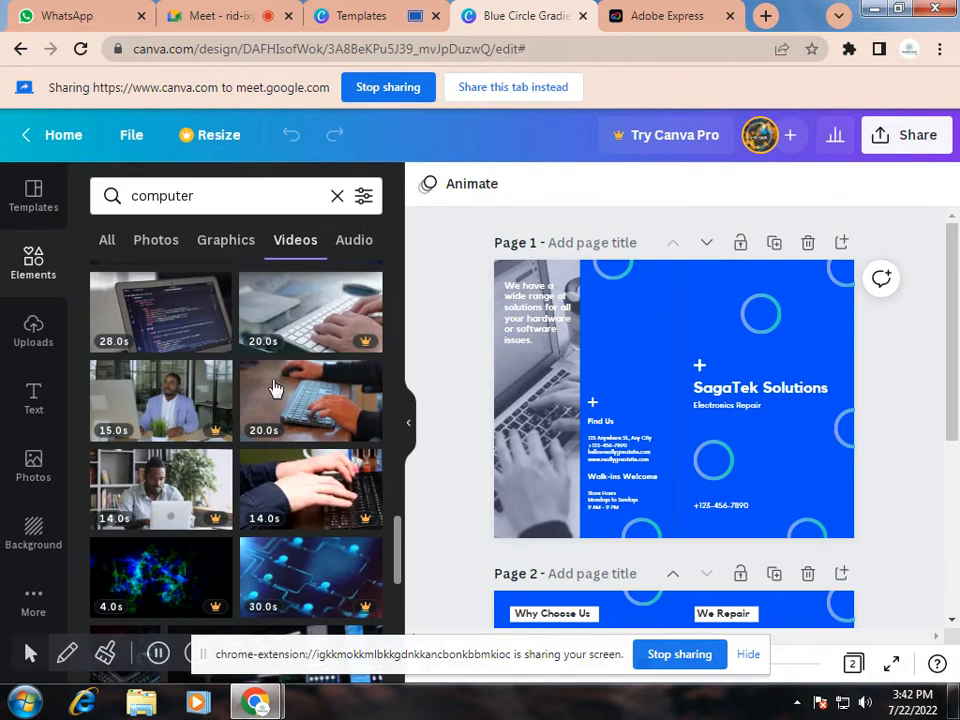
scroll(246, 446, down, 2)
scroll(246, 446, down, 7)
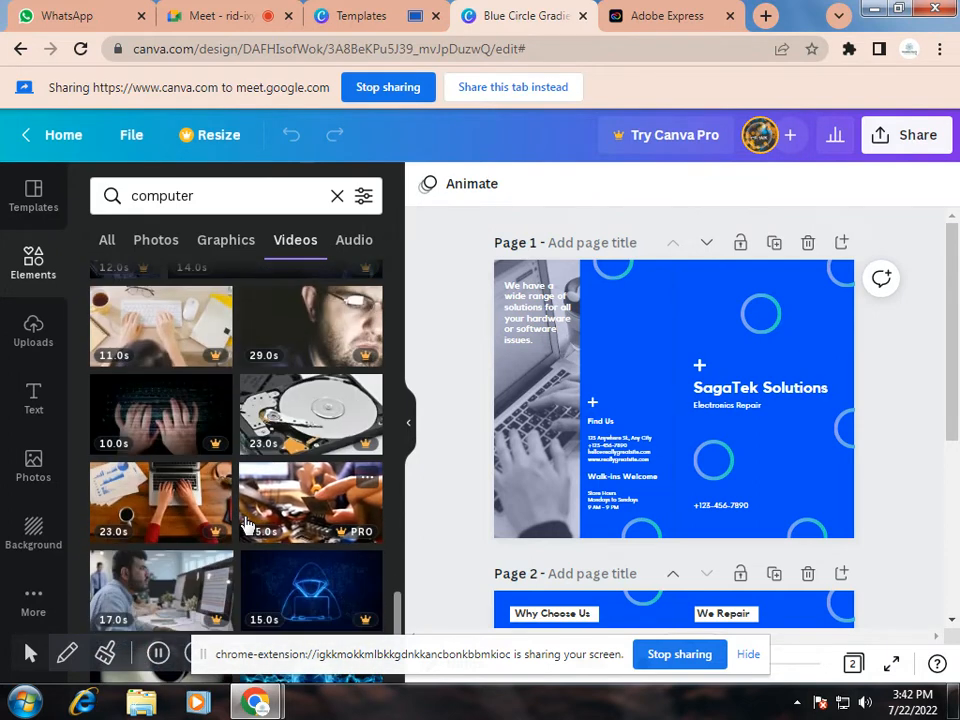
scroll(249, 527, down, 6)
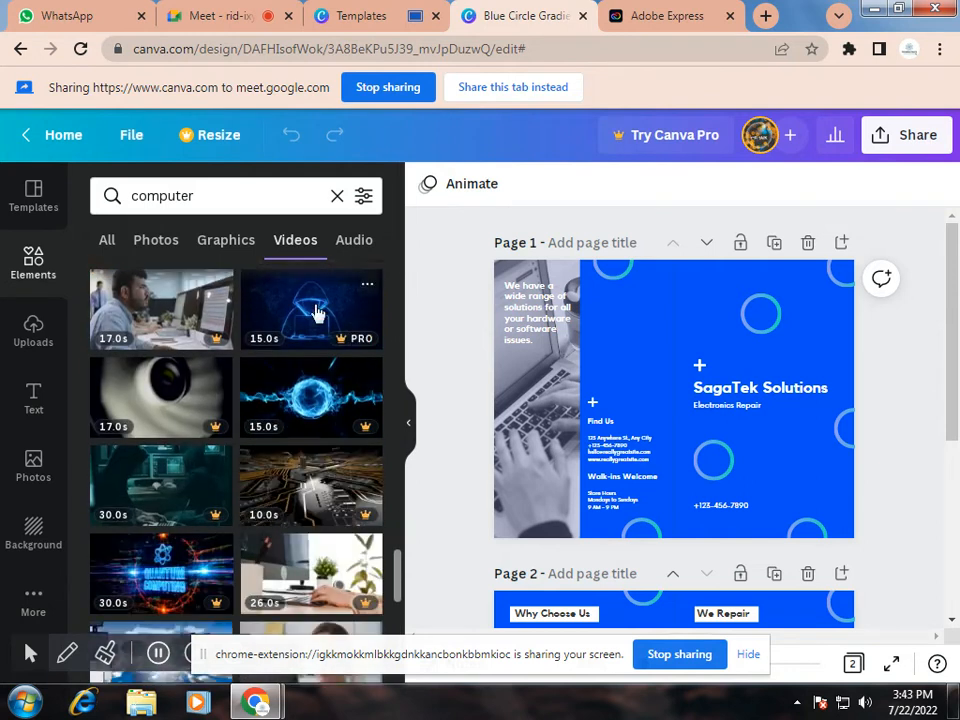
Limit the computer search results to audio and look through the tracks on offer.
click(366, 250)
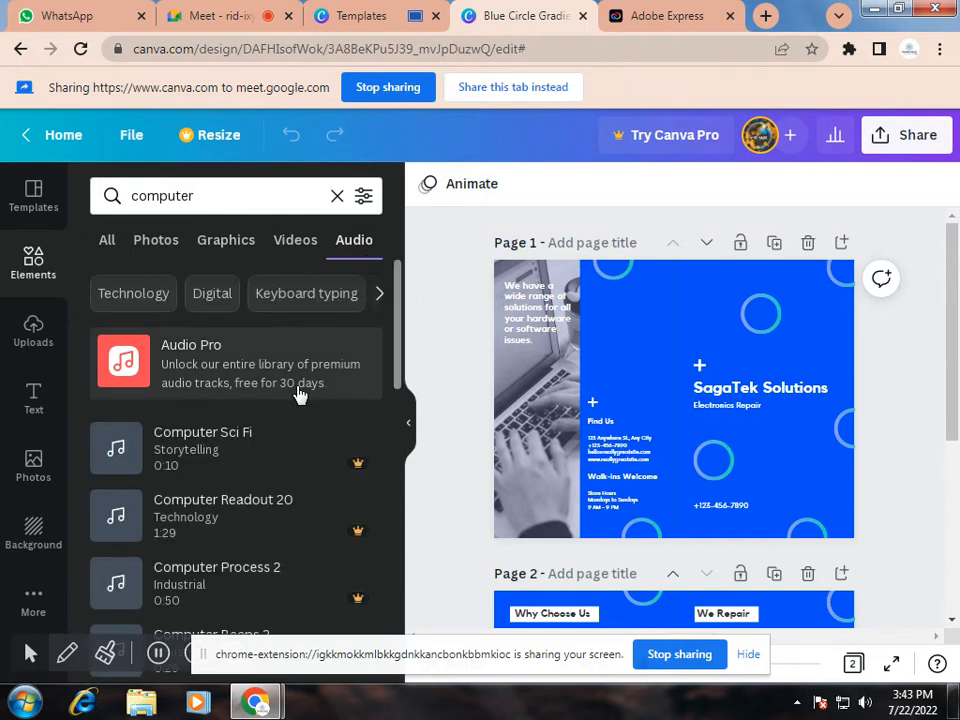
scroll(298, 395, down, 2)
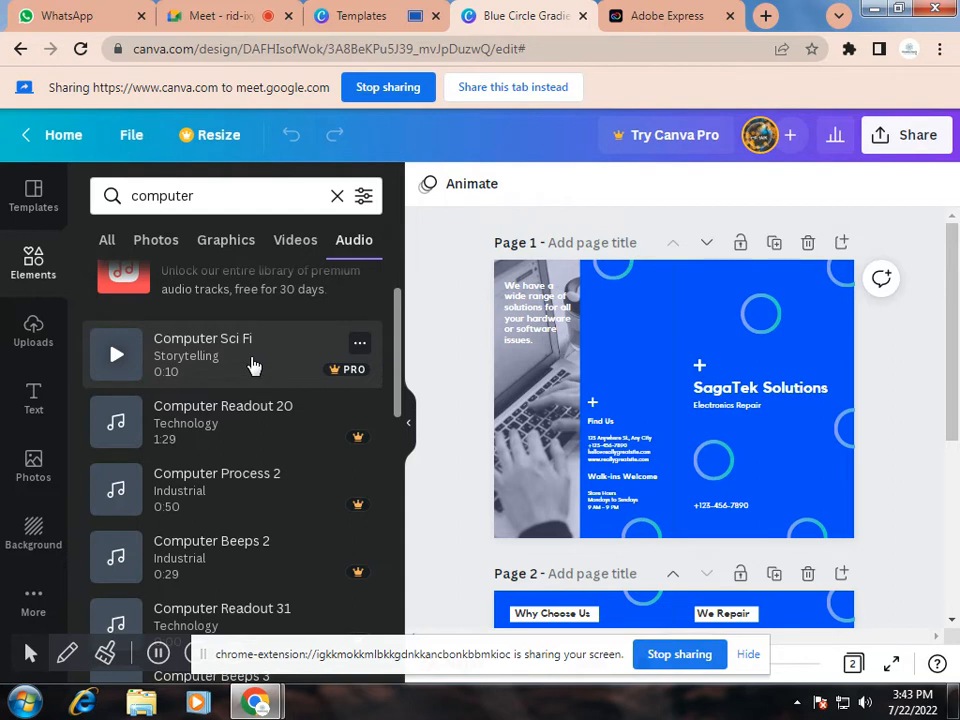
scroll(231, 367, down, 1)
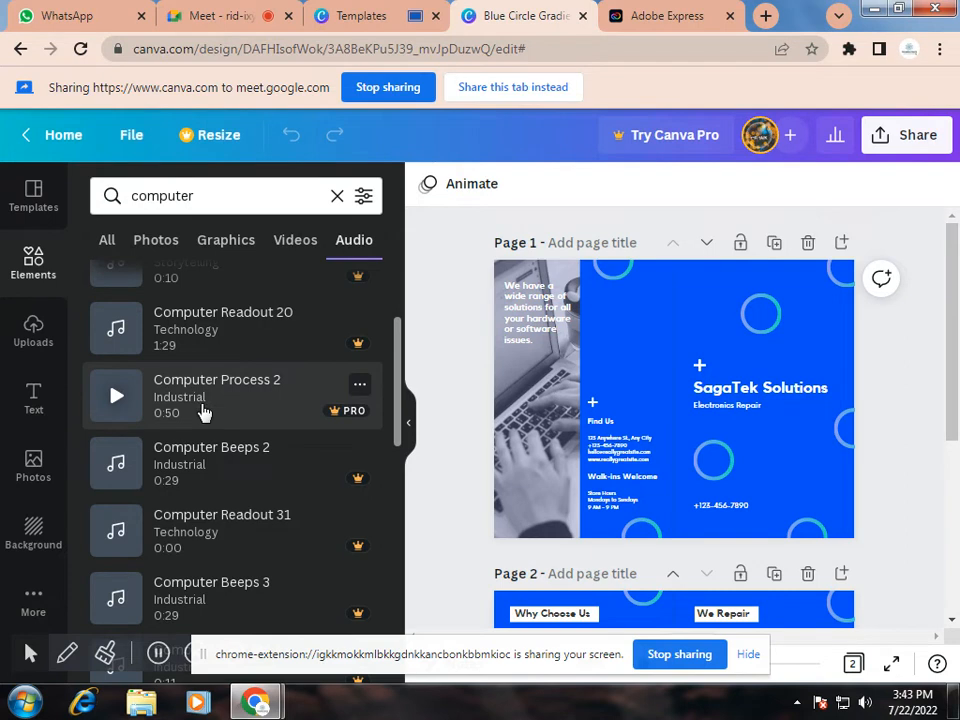
scroll(210, 431, up, 1)
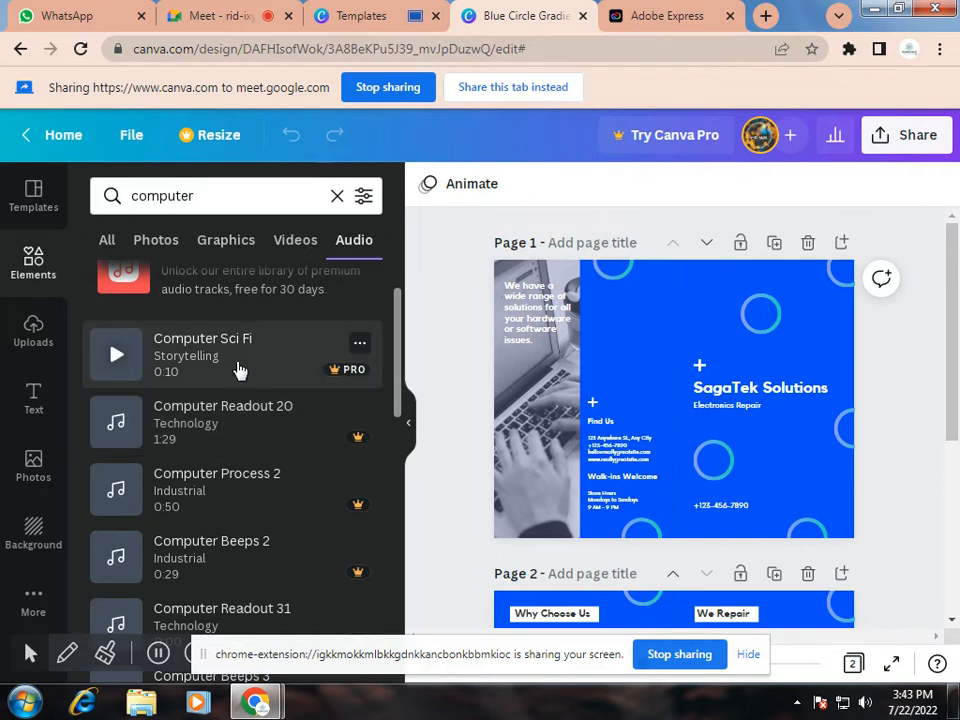
scroll(243, 320, down, 1)
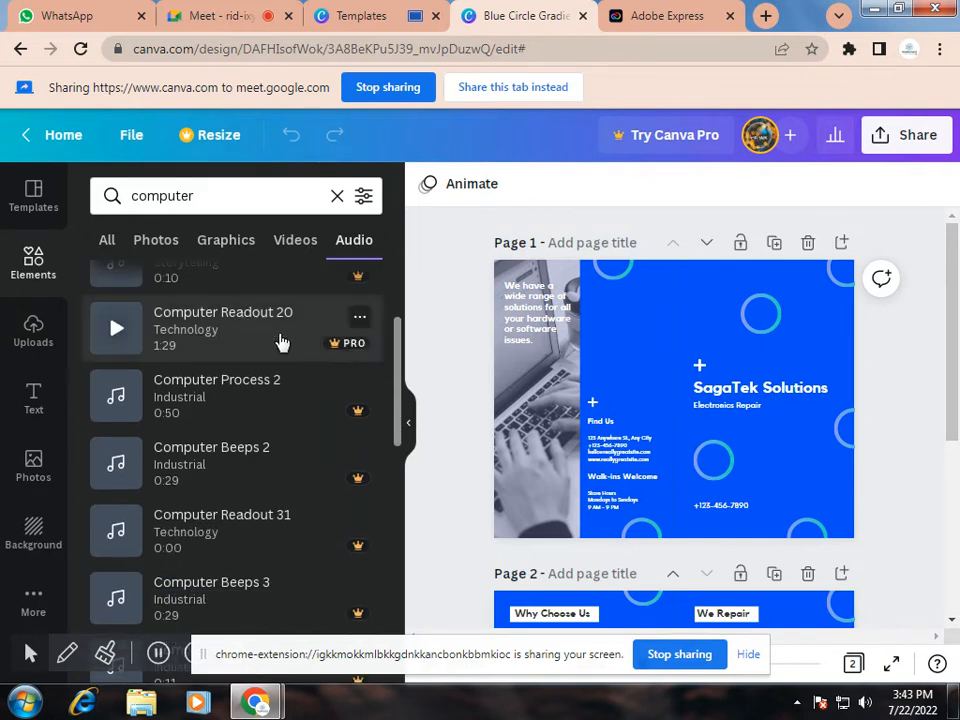
scroll(360, 422, down, 3)
scroll(358, 422, down, 4)
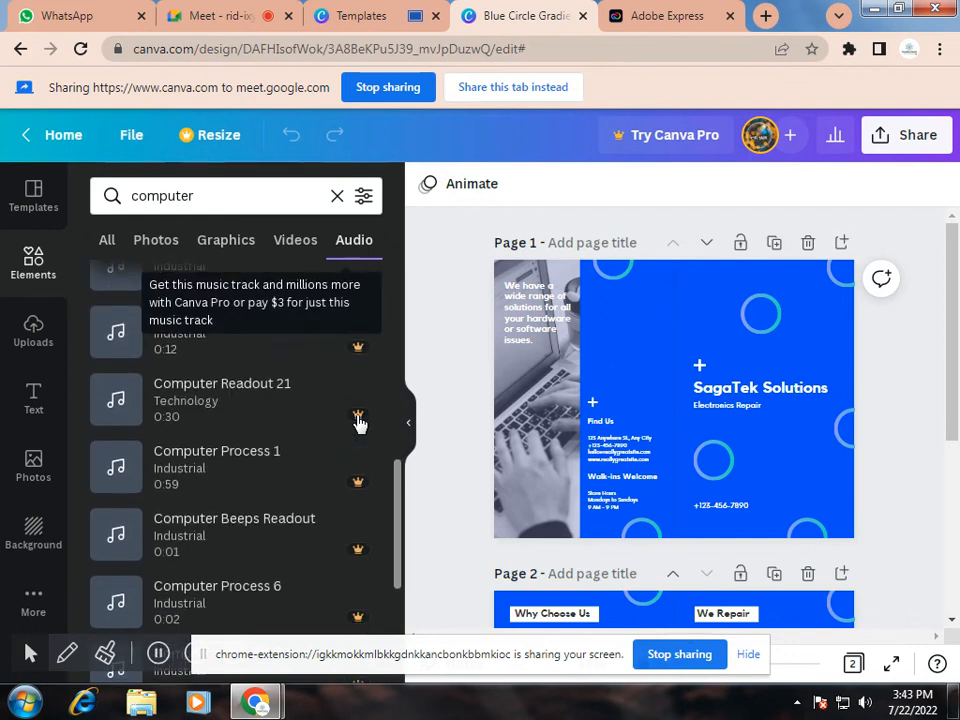
scroll(350, 424, down, 2)
scroll(336, 476, down, 2)
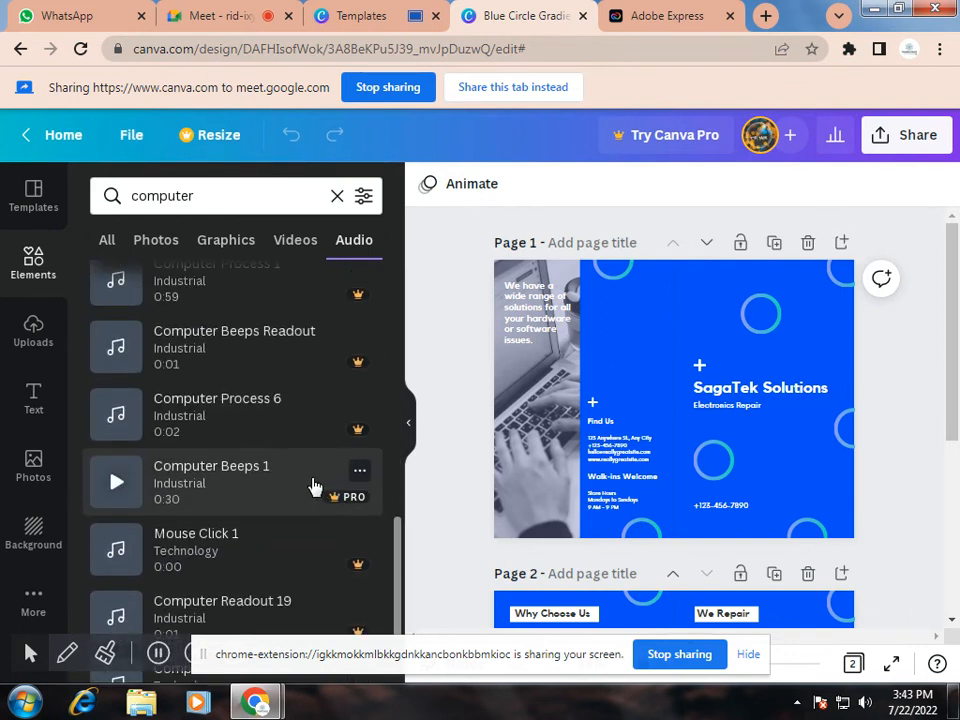
scroll(311, 482, down, 2)
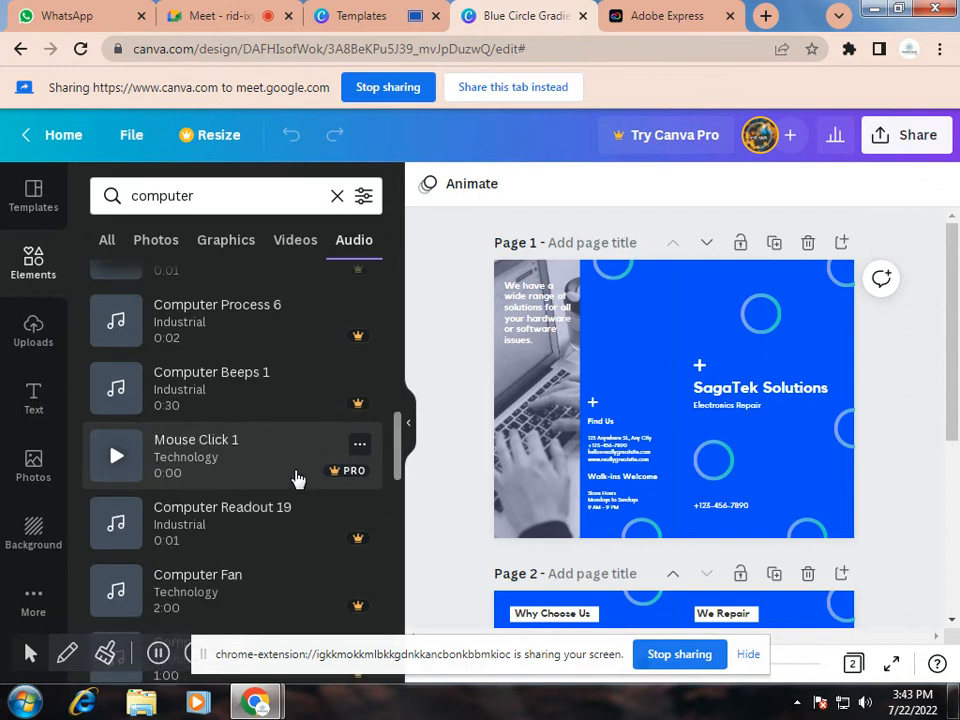
scroll(287, 370, up, 3)
scroll(274, 341, up, 2)
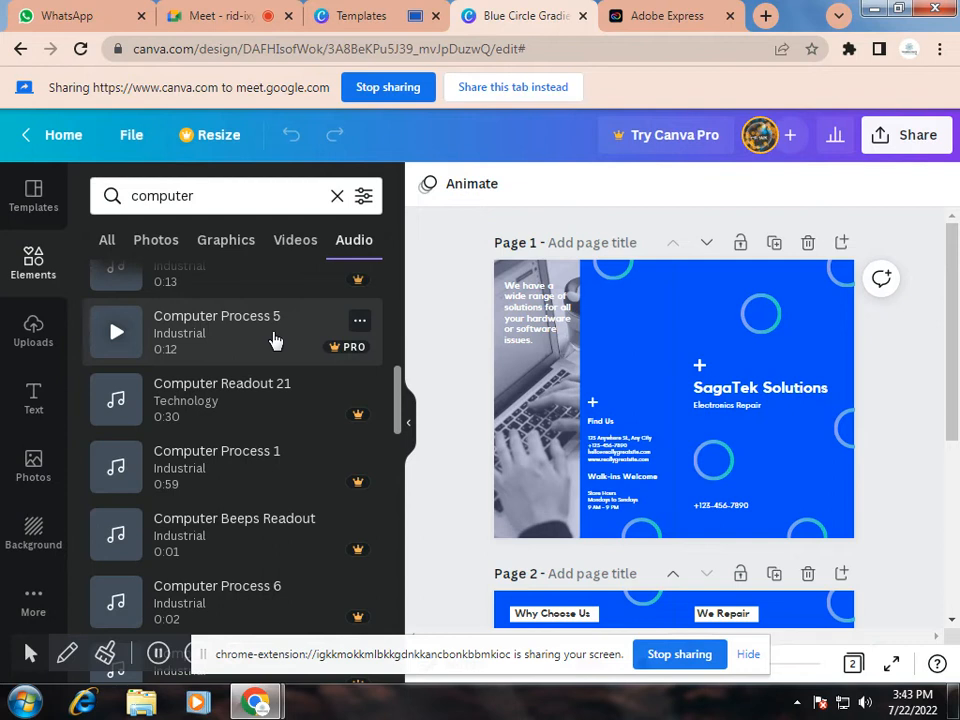
scroll(275, 340, up, 6)
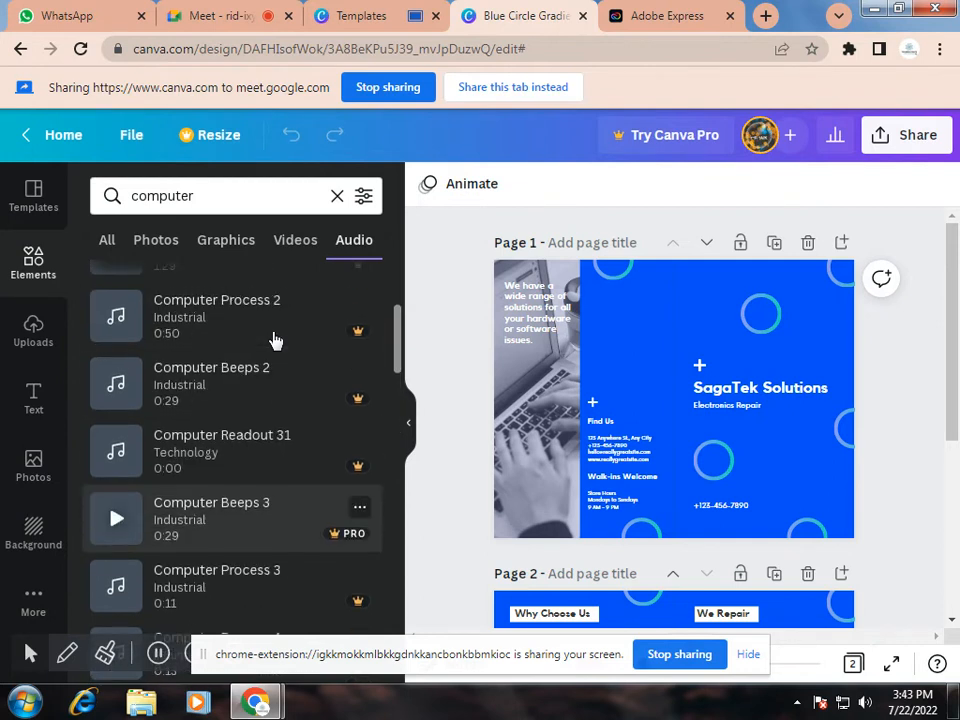
scroll(274, 338, up, 2)
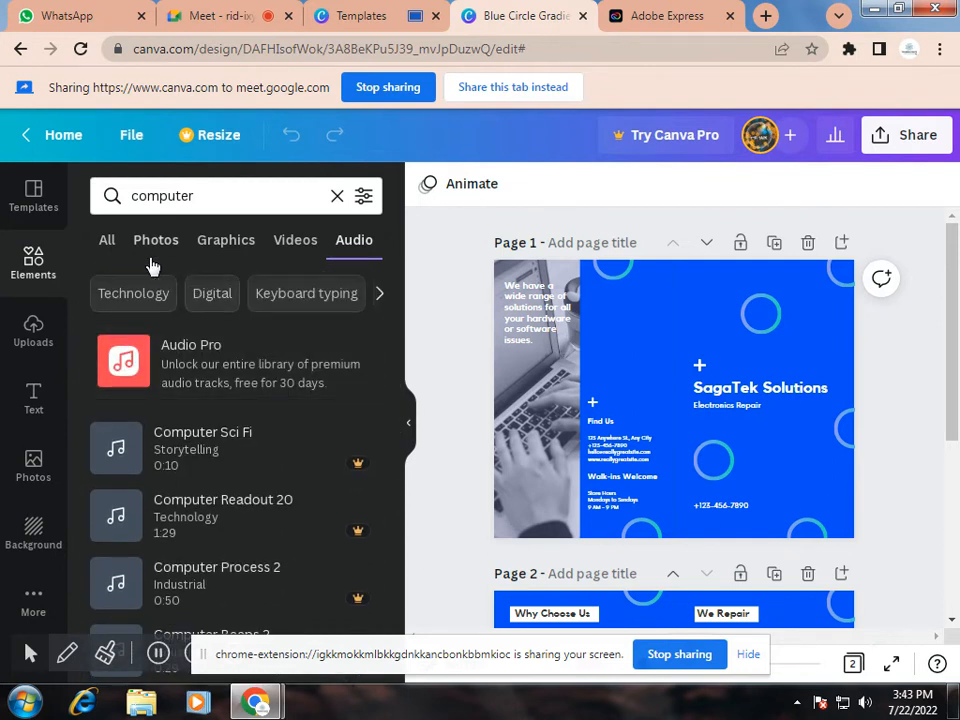
Compare the photo and graphics results for the computer search, ending on the results of all types.
click(110, 244)
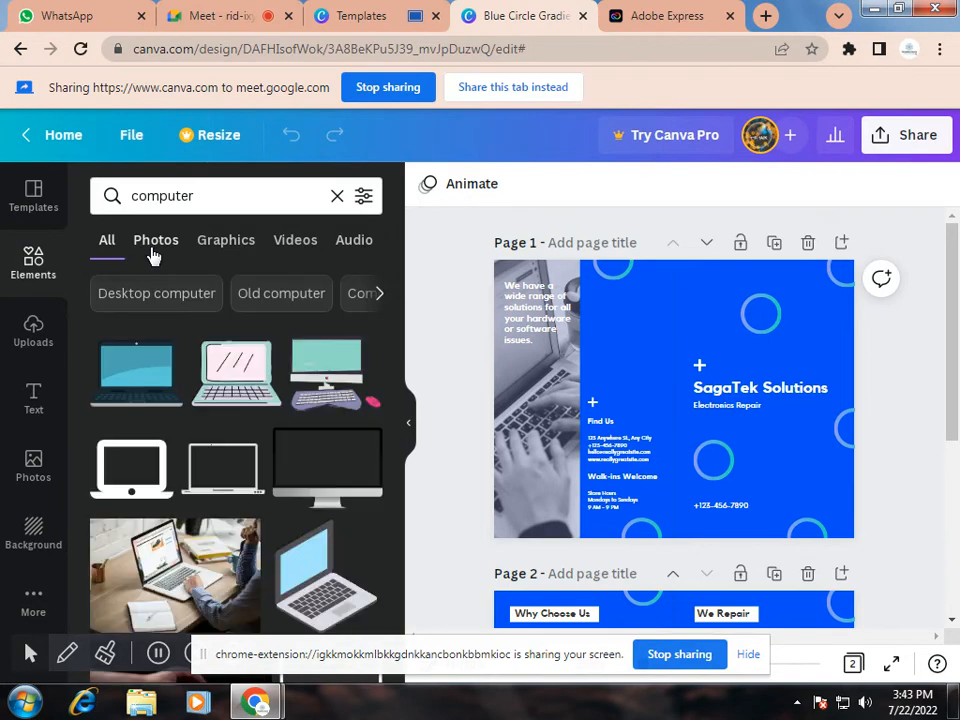
click(145, 248)
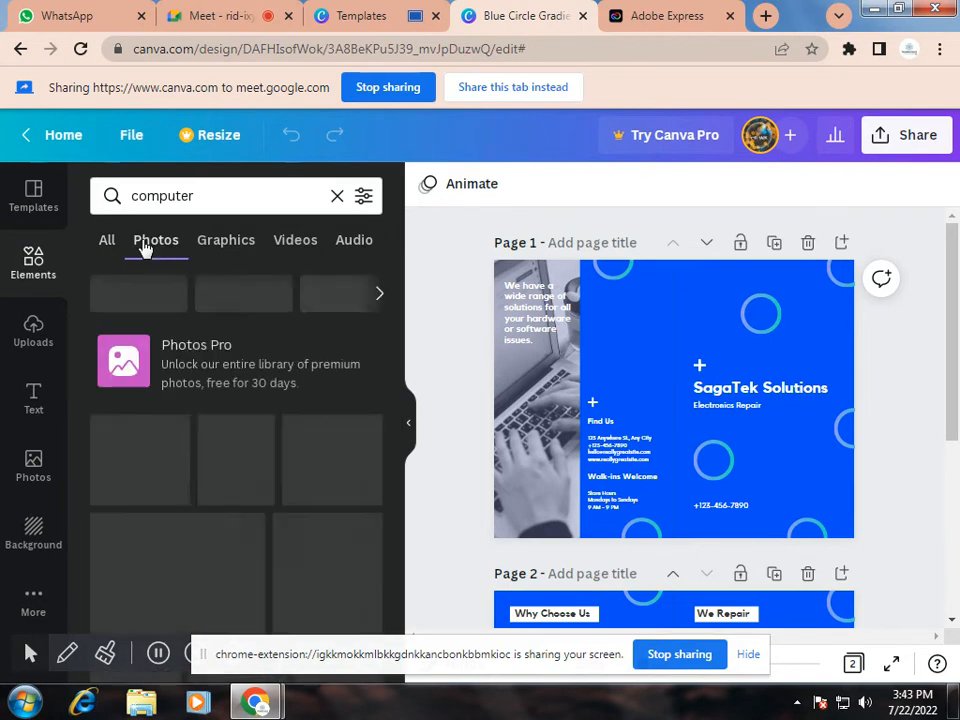
click(244, 249)
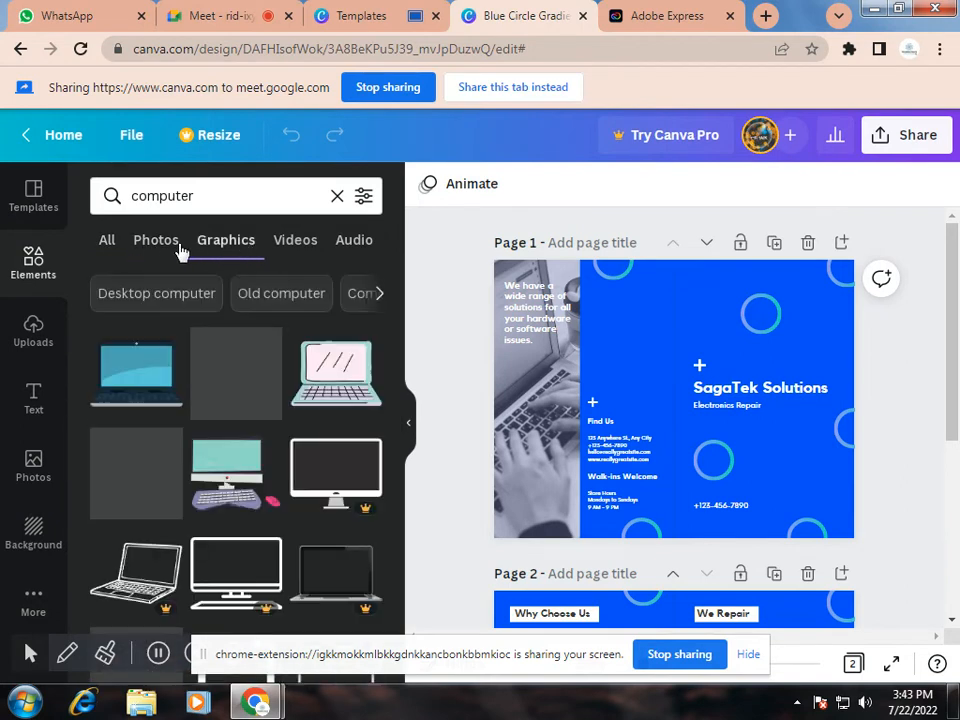
click(165, 247)
click(107, 245)
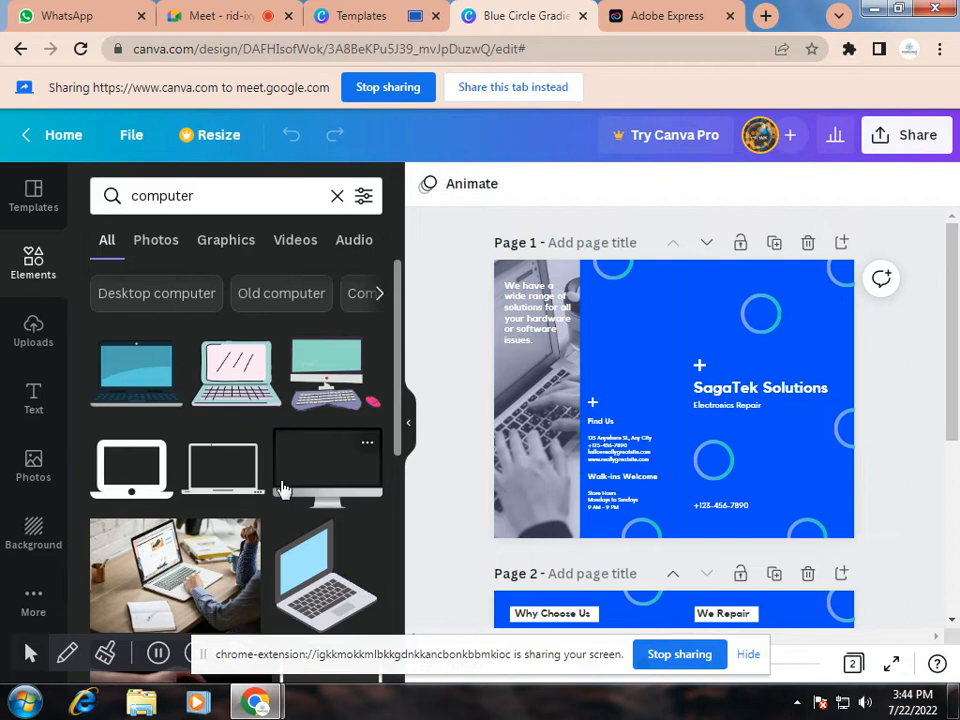
Add the blue-screen laptop graphic to page 1 and shrink it into the upper-right area of the cover, beside the circle.
scroll(285, 490, down, 1)
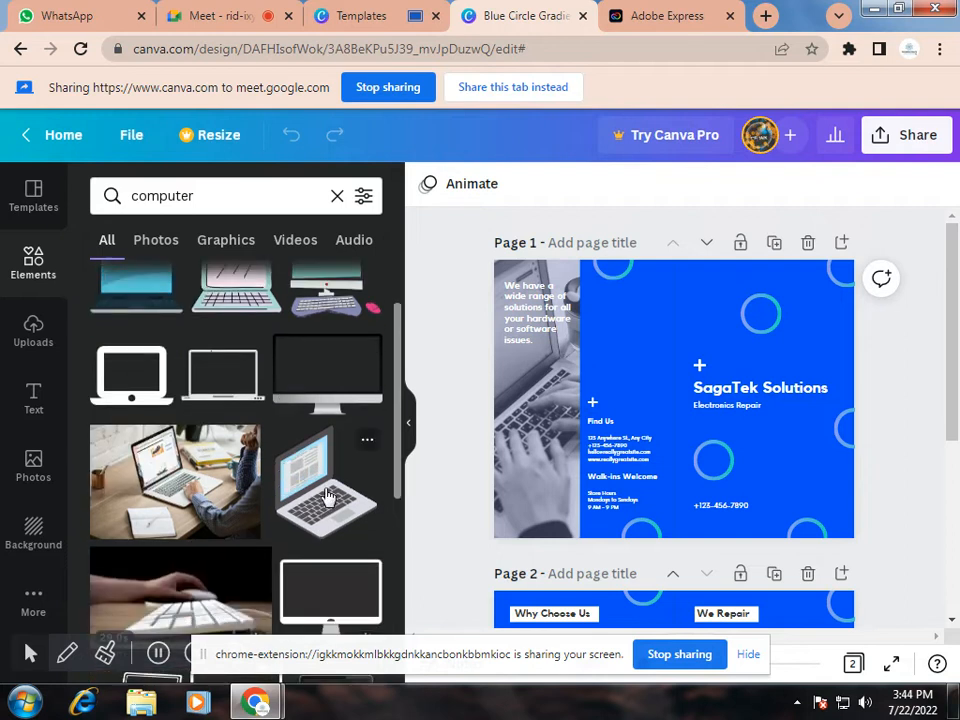
scroll(193, 400, up, 1)
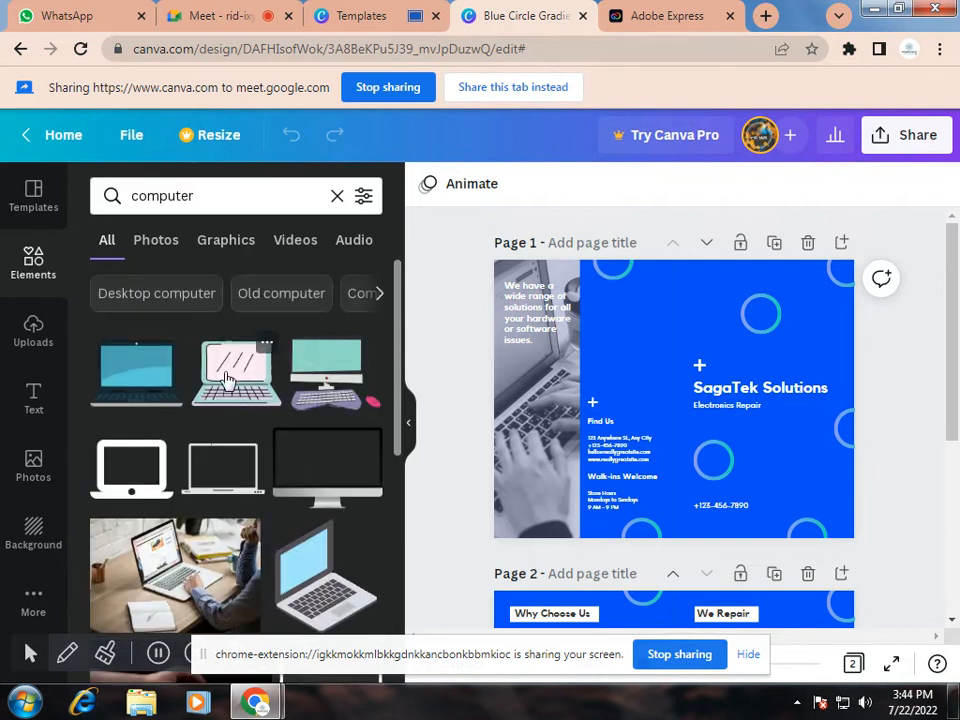
click(160, 385)
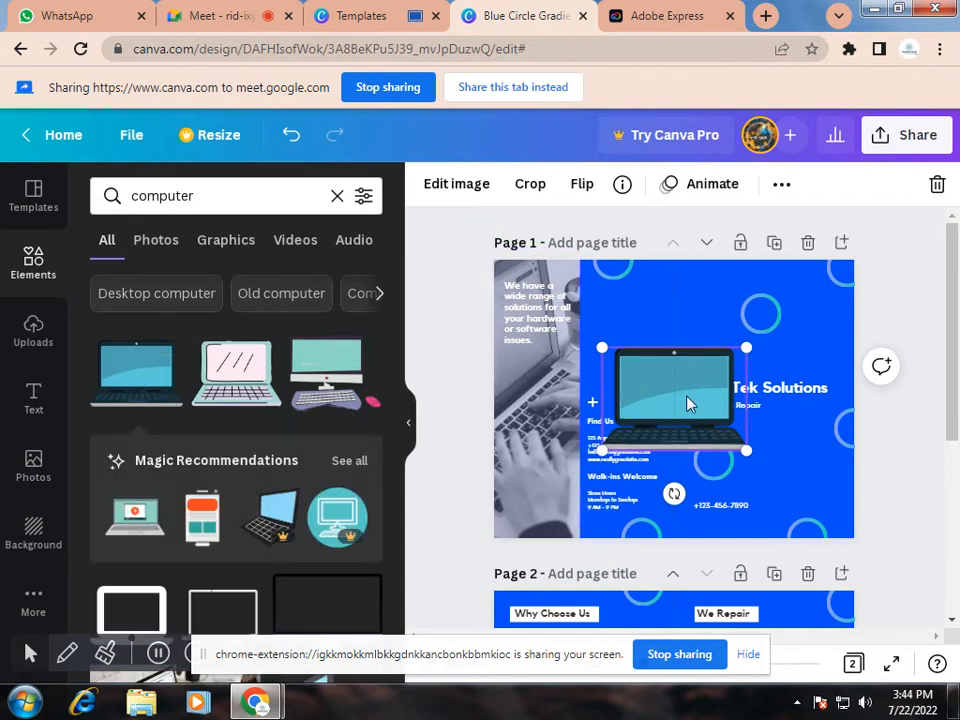
mouse_move(749, 347)
mouse_down()
mouse_move(626, 422)
mouse_move(752, 343)
mouse_up()
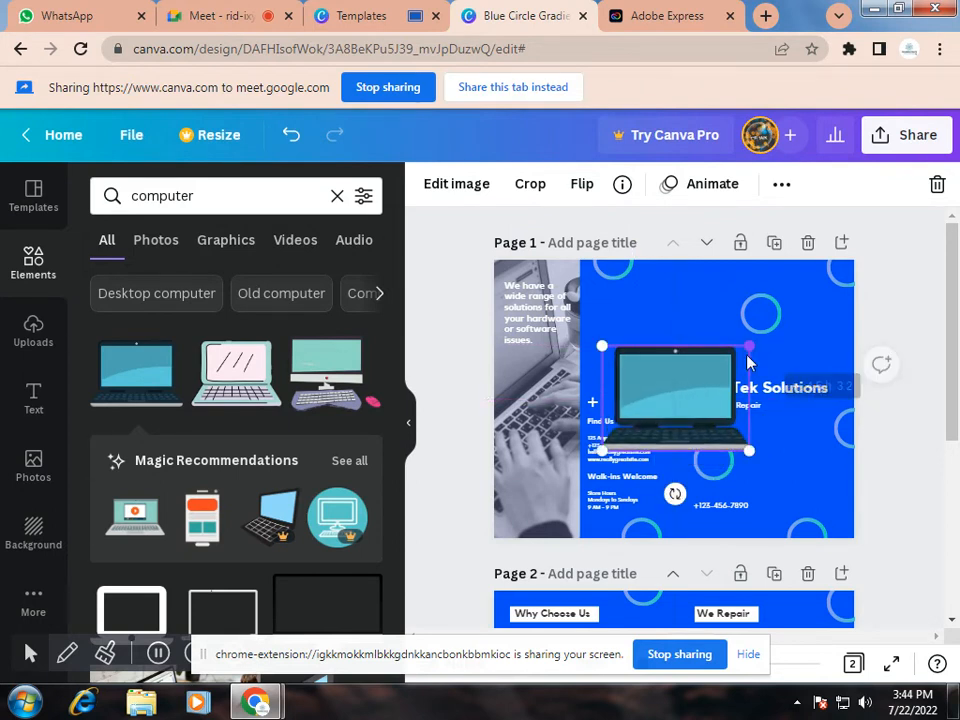
drag(671, 418, 782, 326)
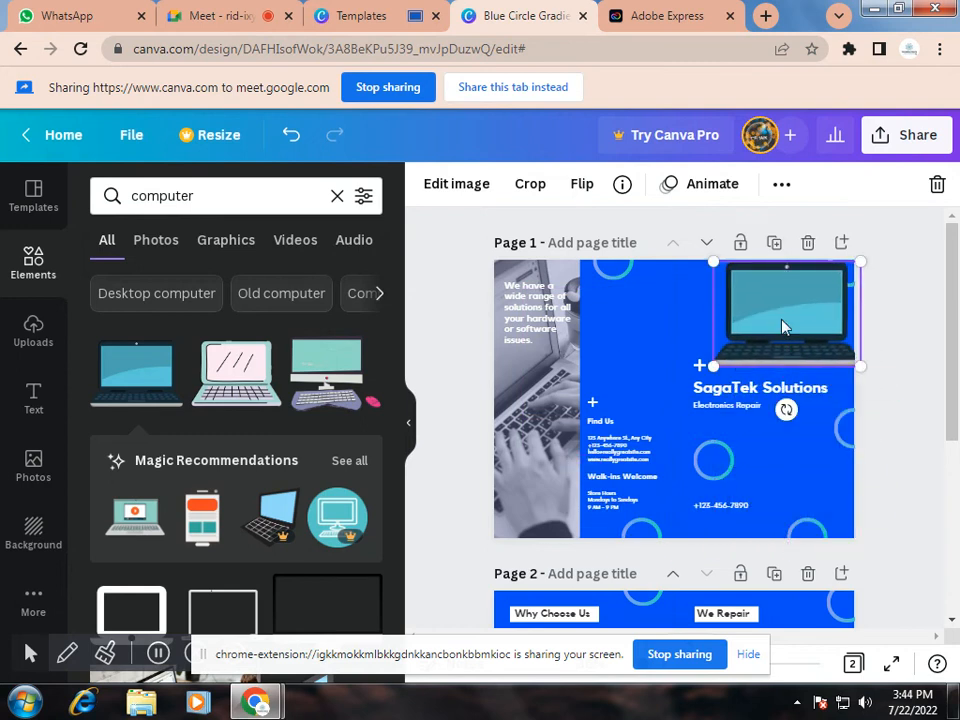
drag(709, 364, 828, 305)
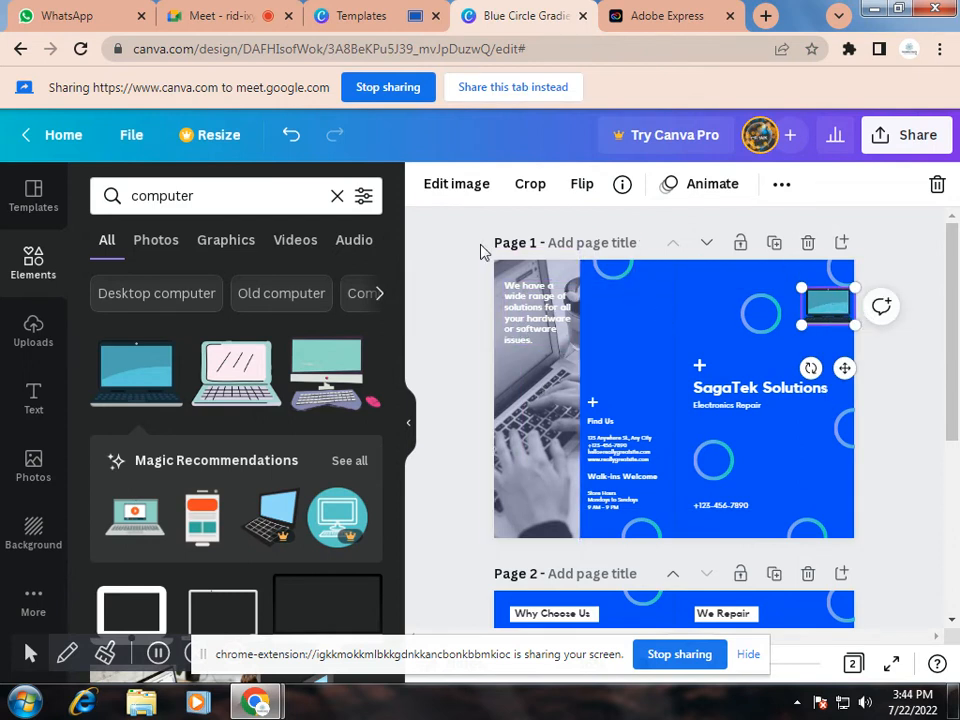
Apply the Book 1 Smartmockup to the laptop graphic and enlarge it to cover most of page 1.
click(460, 192)
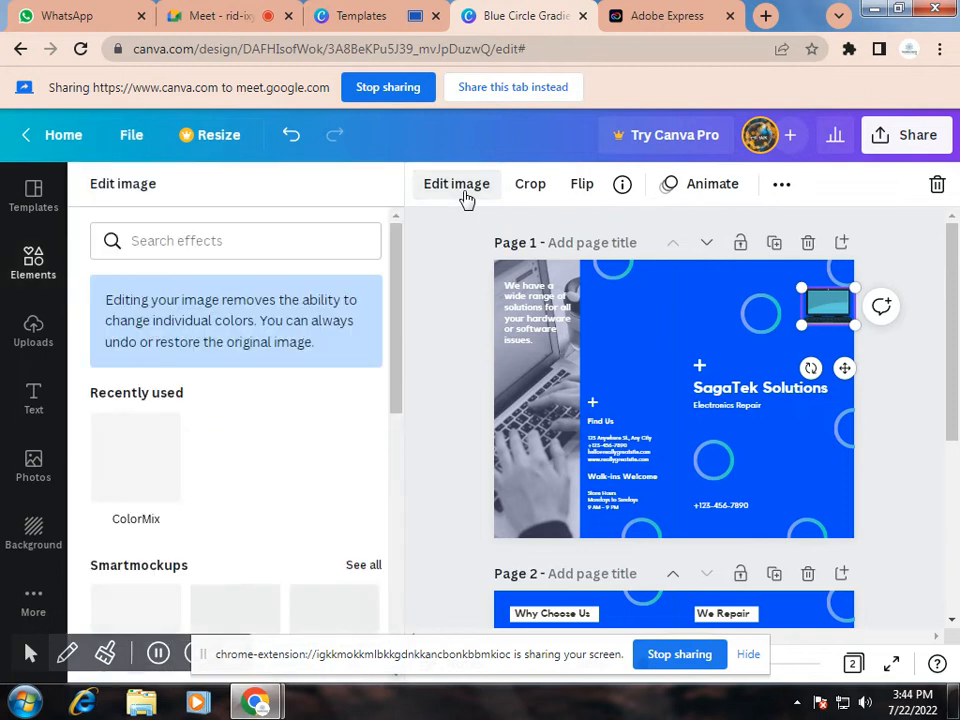
scroll(363, 452, down, 3)
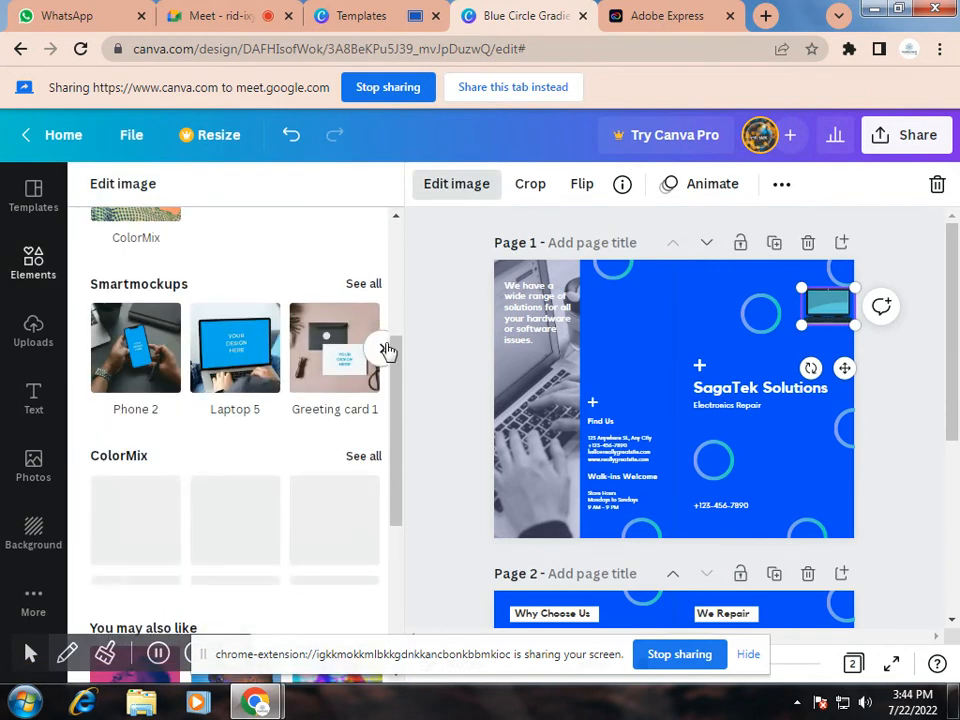
click(376, 350)
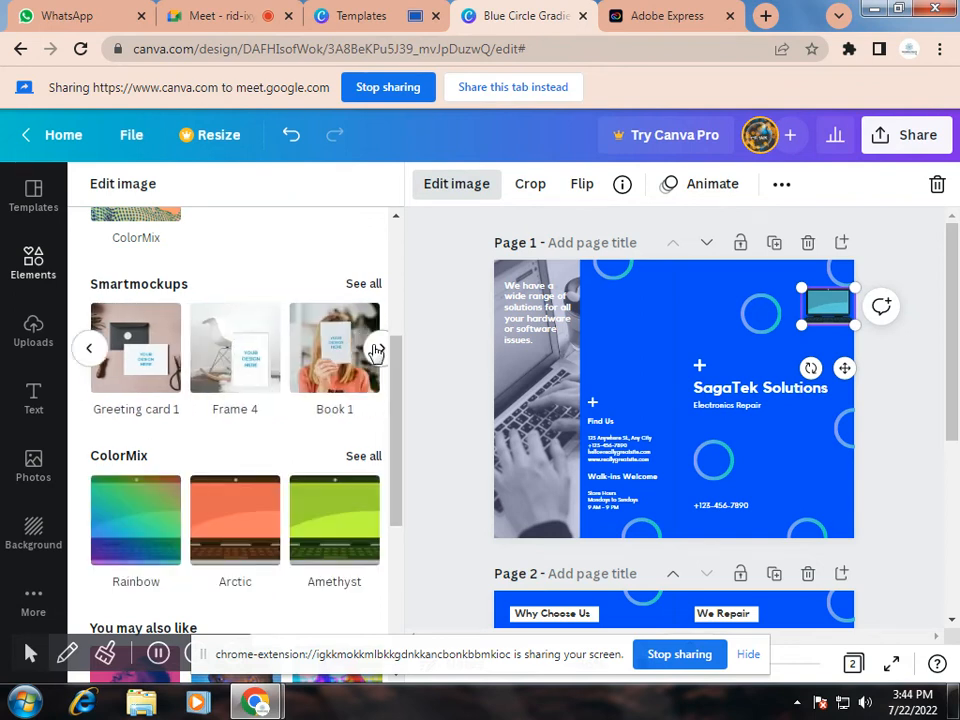
click(337, 380)
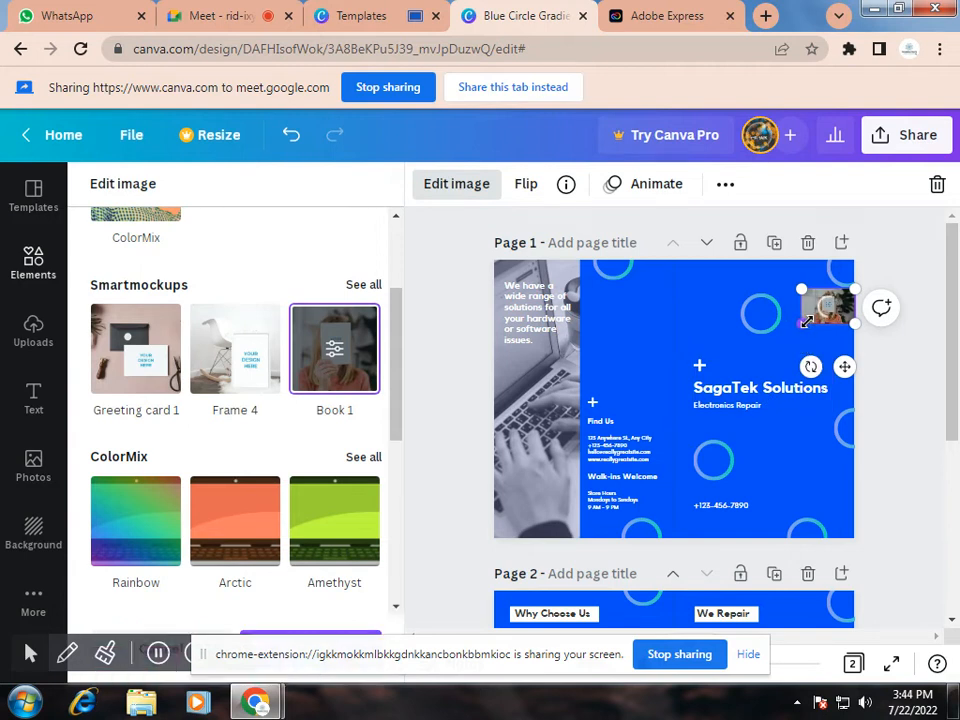
drag(803, 322, 545, 496)
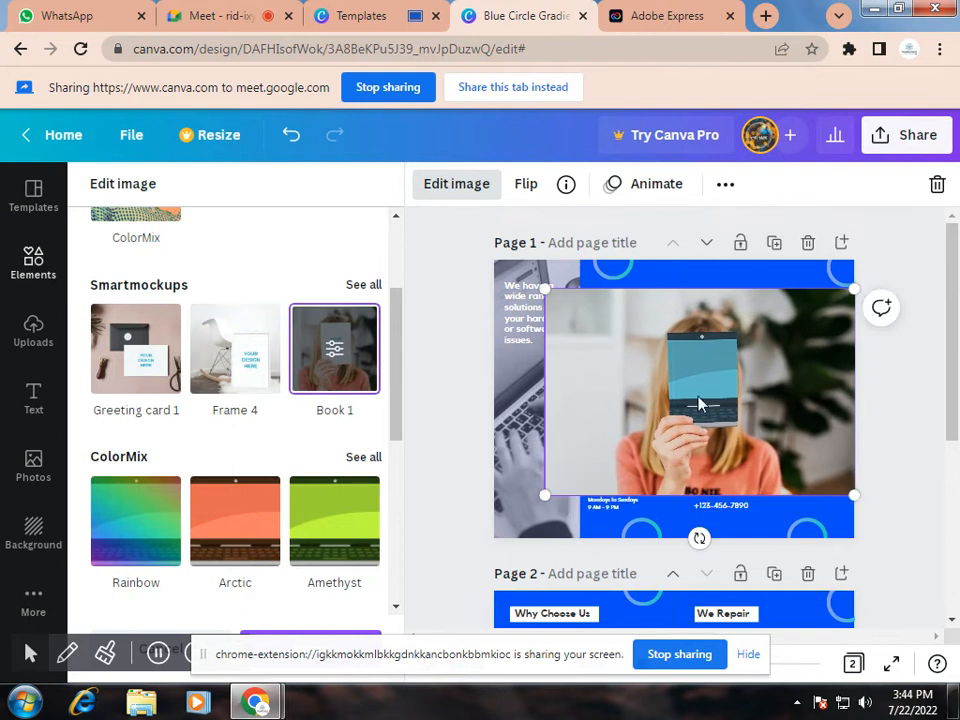
Try the Frame 4 Smartmockup on the enlarged image, and replace it with the Phone 2 mockup.
click(249, 370)
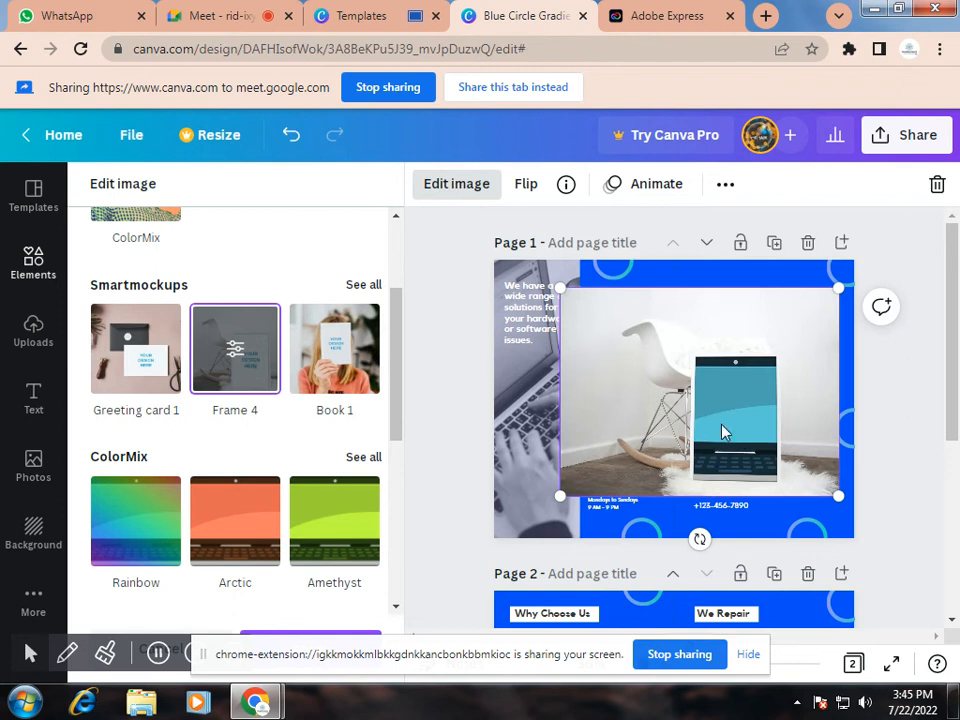
click(90, 349)
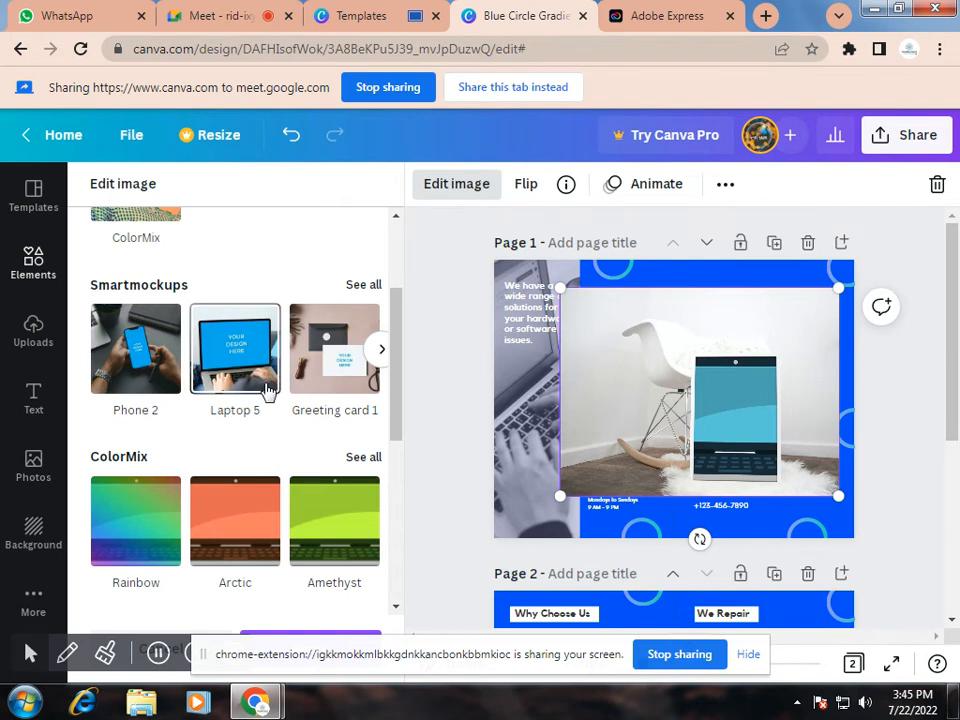
click(150, 378)
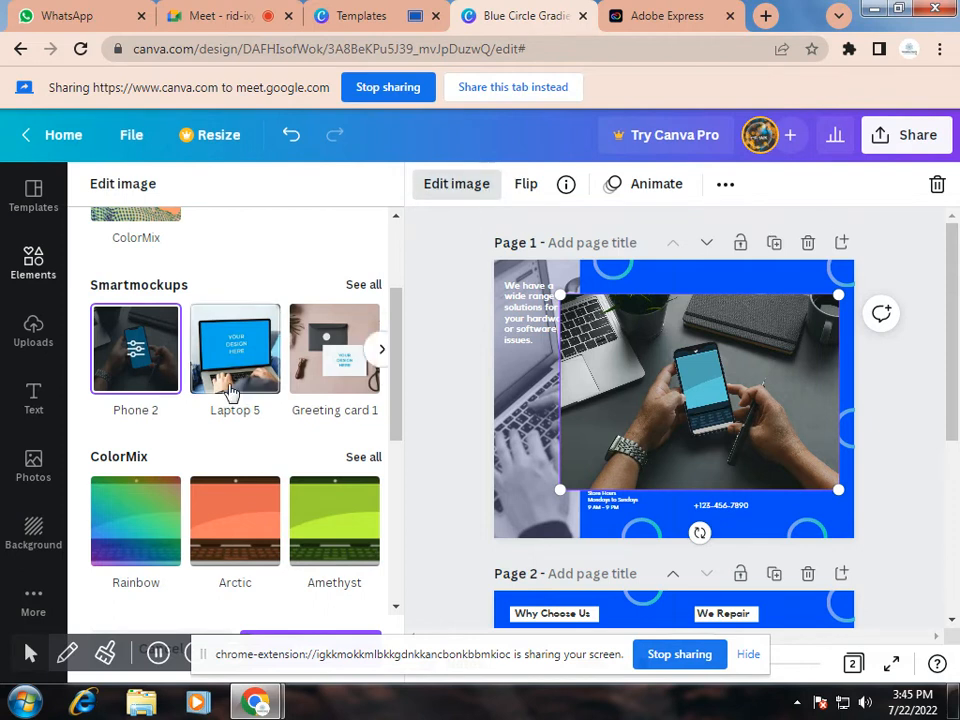
Glance over the other image effects and open the crop settings of the Phone 2 mockup.
scroll(253, 390, down, 2)
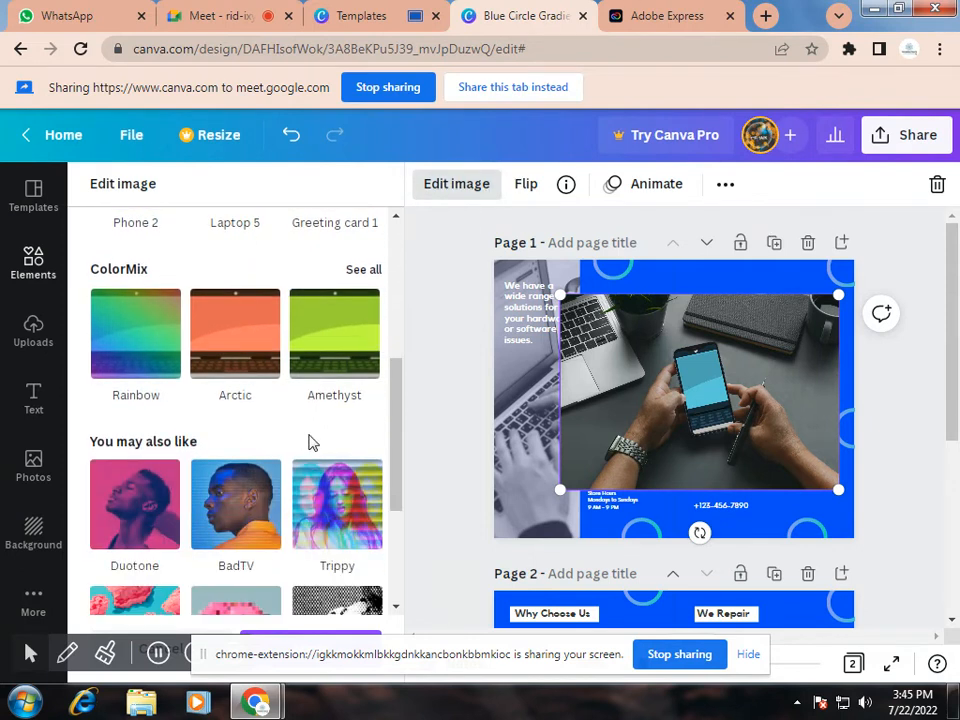
scroll(135, 343, up, 2)
click(130, 335)
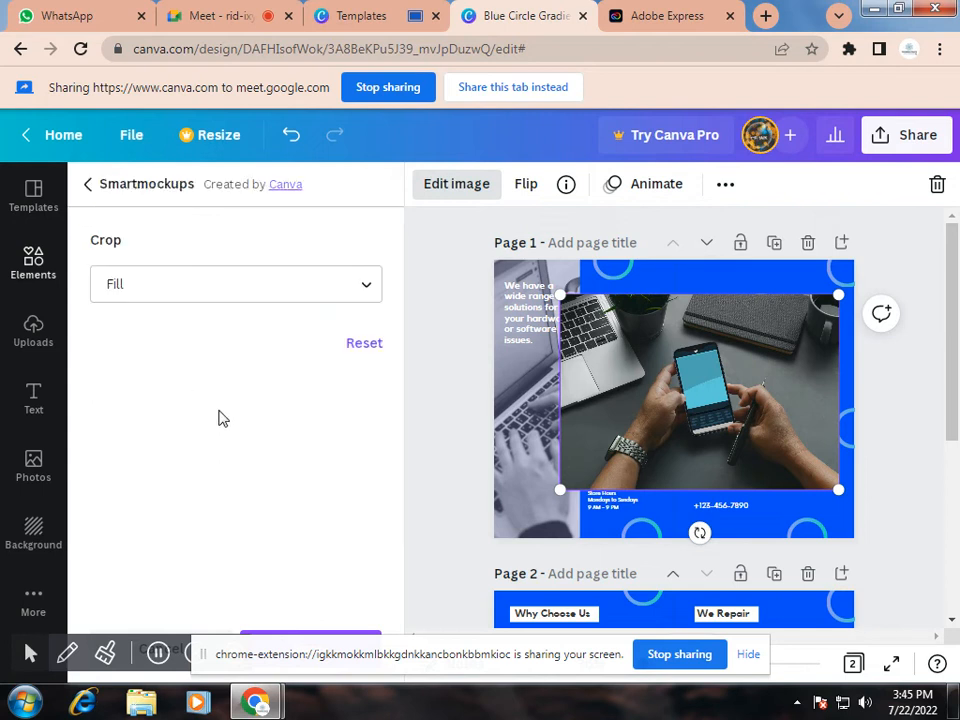
Leave the mockup crop settings and try the ColorMix Rainbow and Amethyst effects on the laptop graphic.
click(92, 184)
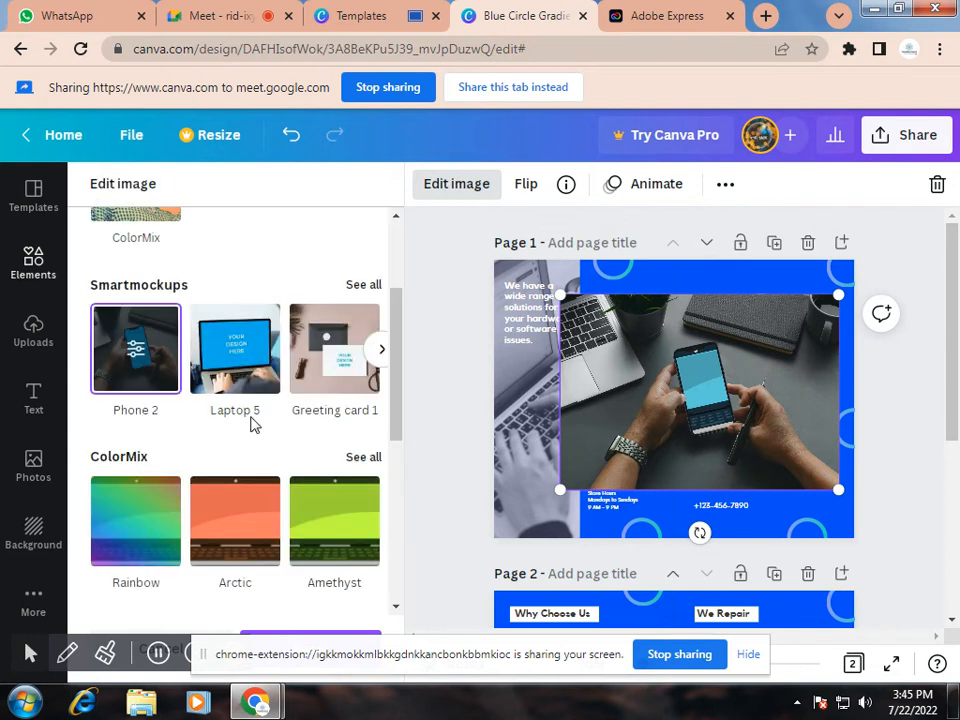
scroll(253, 424, down, 1)
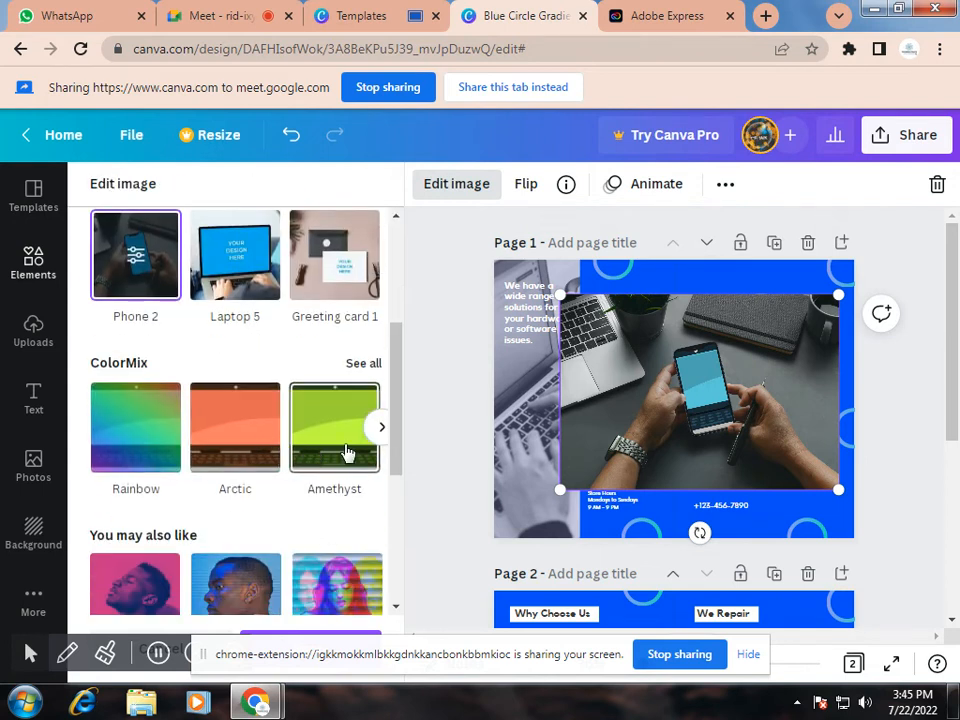
click(382, 429)
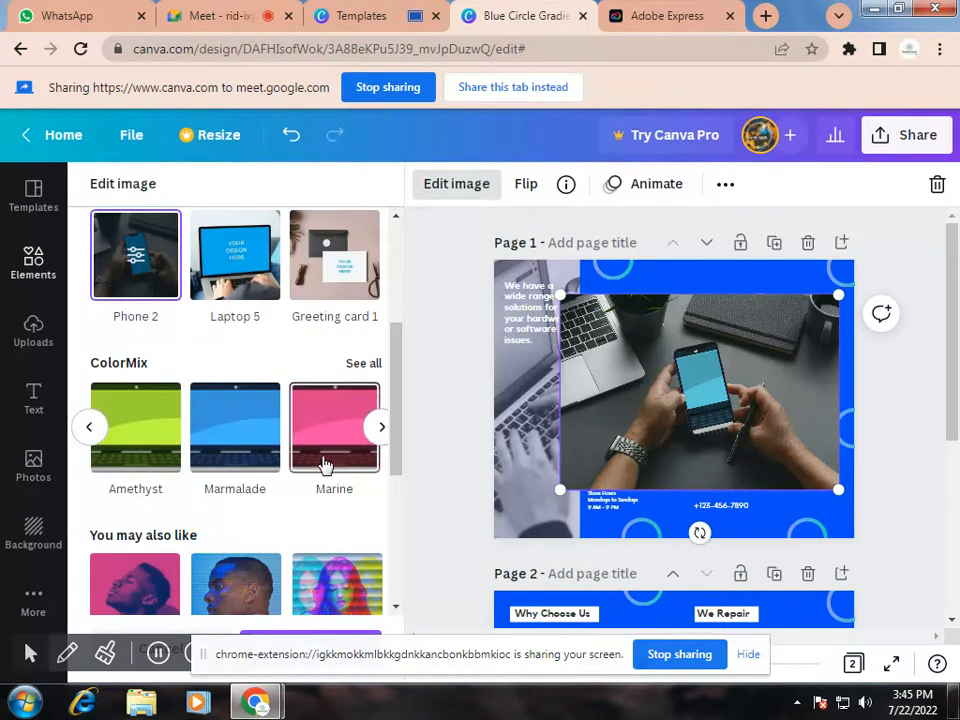
click(88, 427)
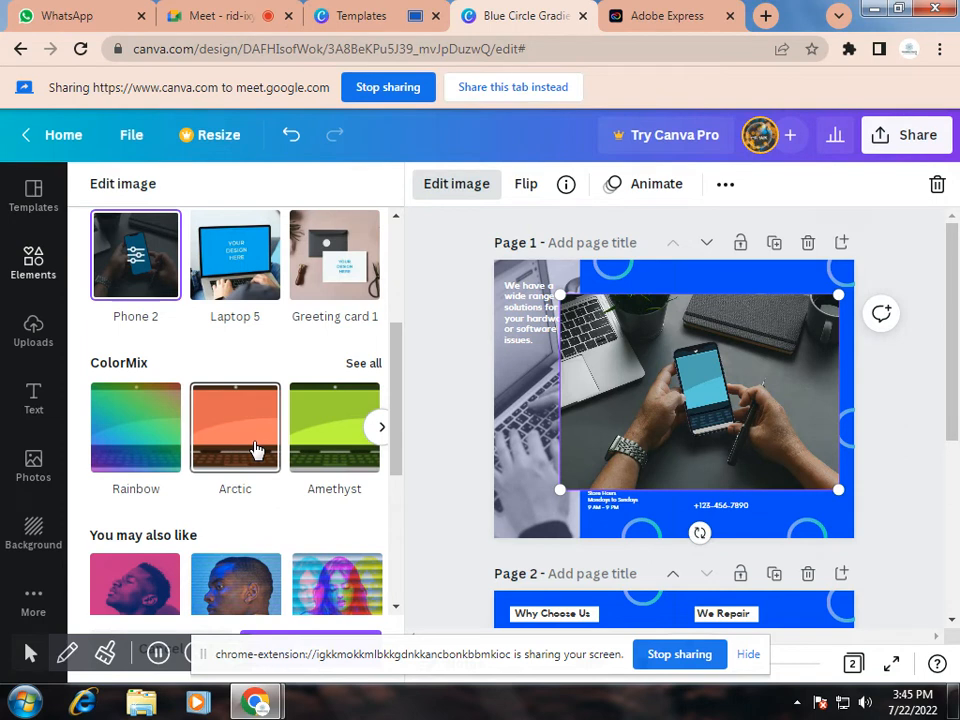
click(139, 441)
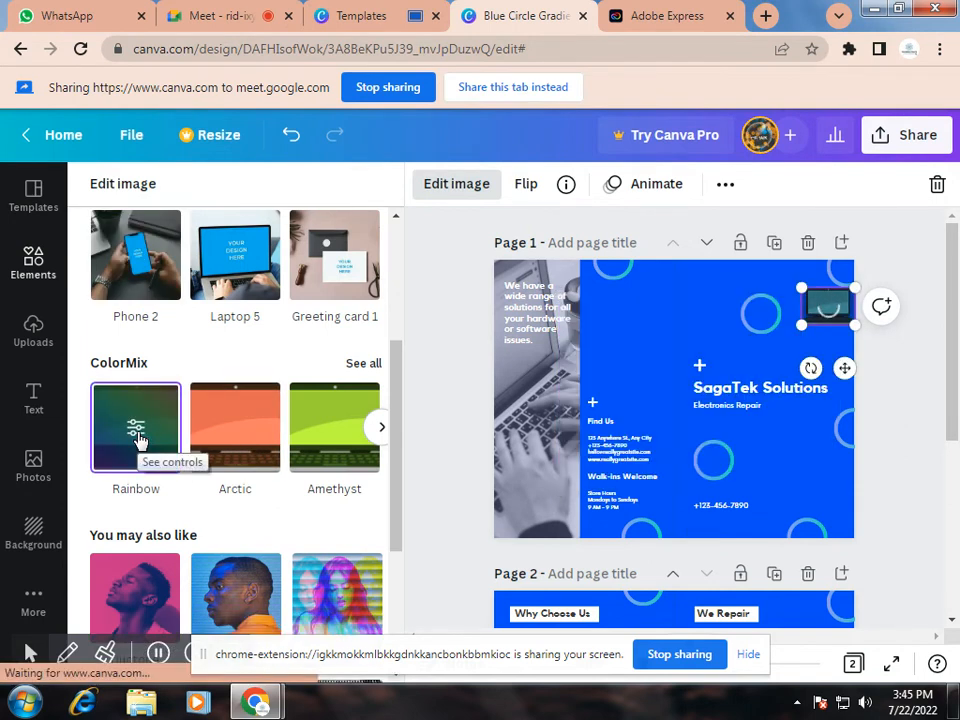
click(263, 437)
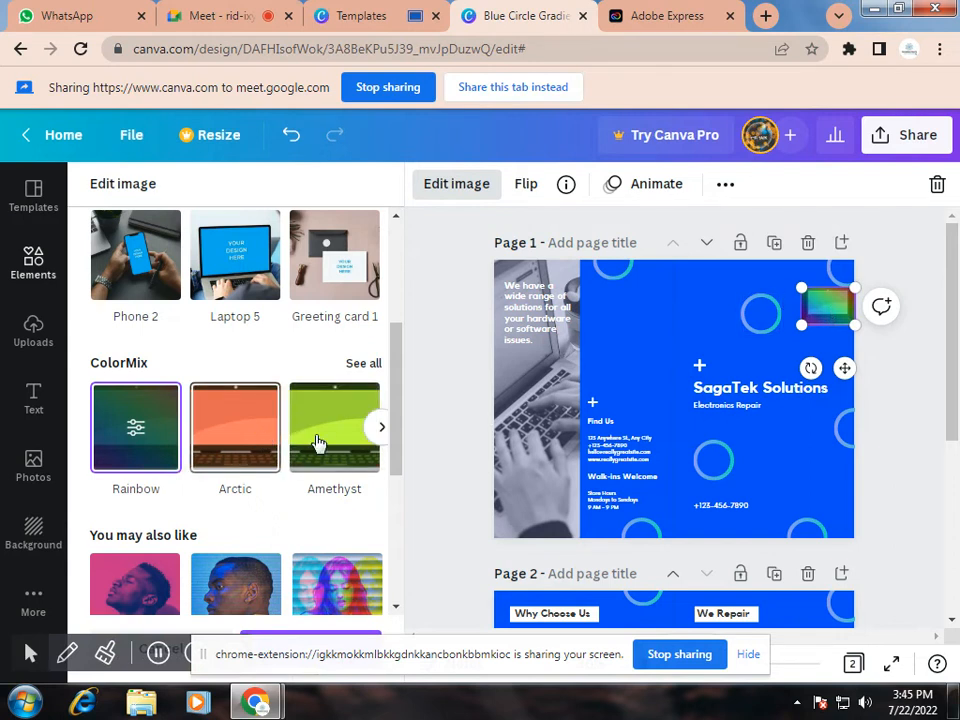
click(380, 432)
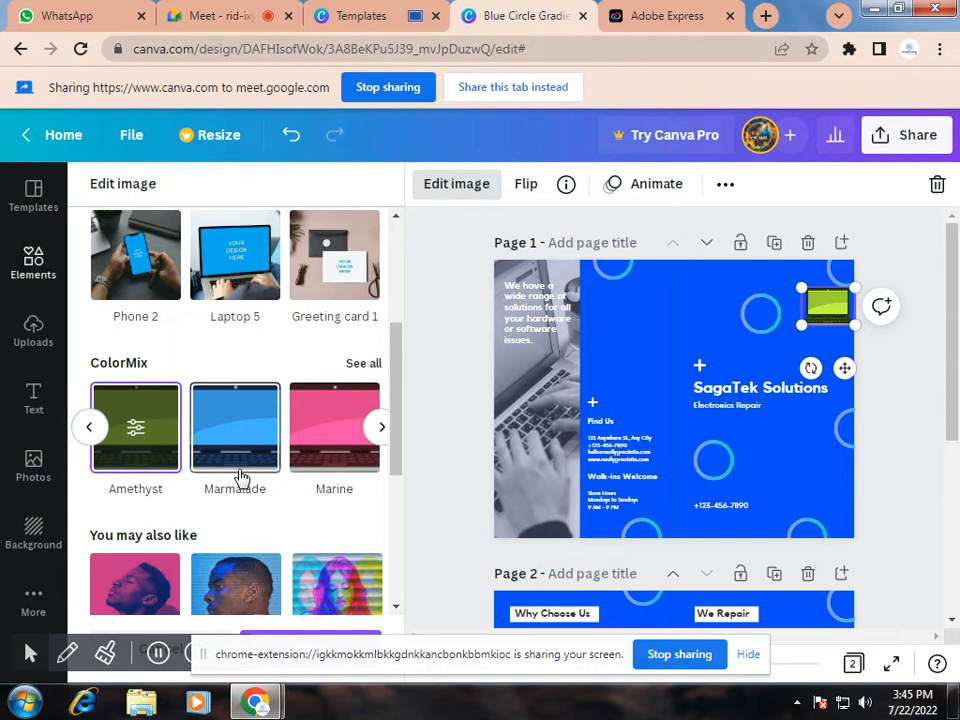
Look over the suggested image effects and enable the Pixelate effect by PhotoMosh.
scroll(240, 480, down, 2)
scroll(240, 478, down, 2)
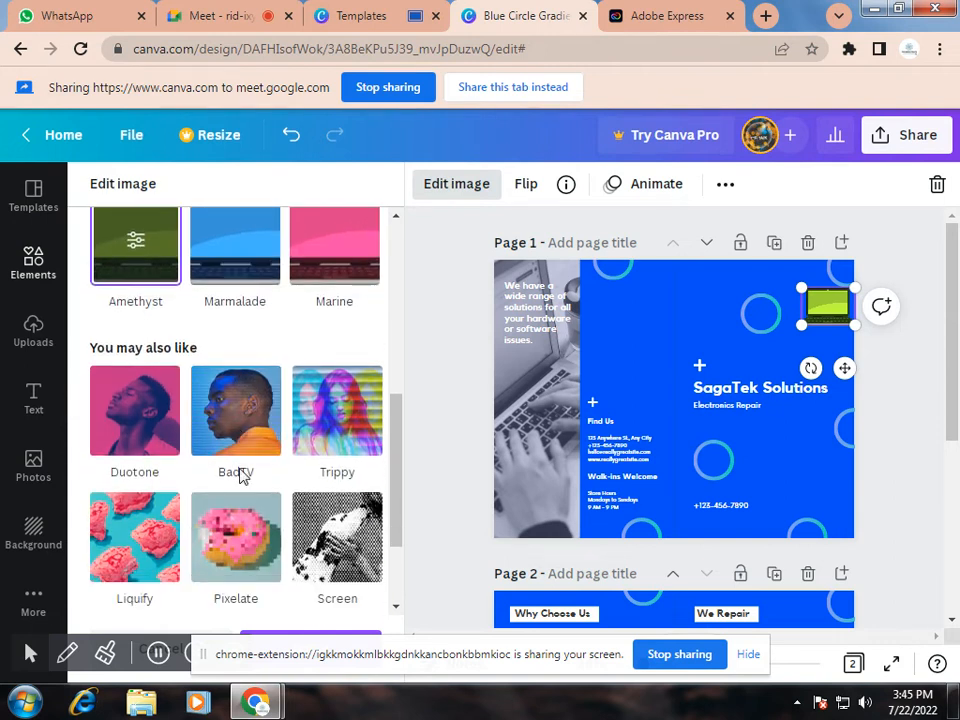
scroll(260, 460, up, 1)
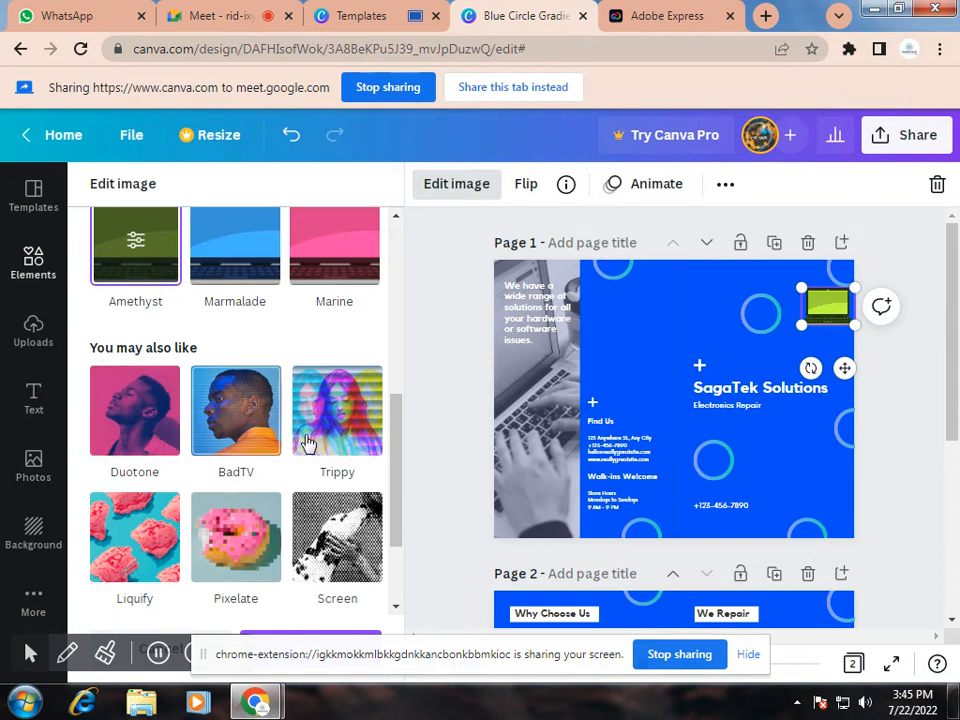
scroll(308, 443, down, 1)
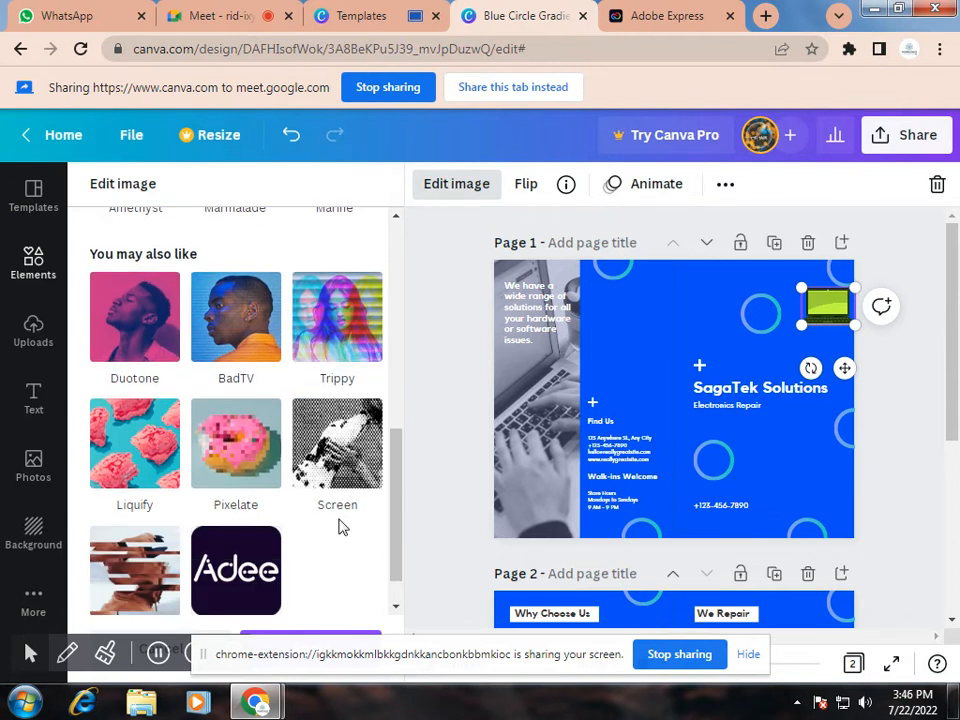
scroll(320, 520, down, 1)
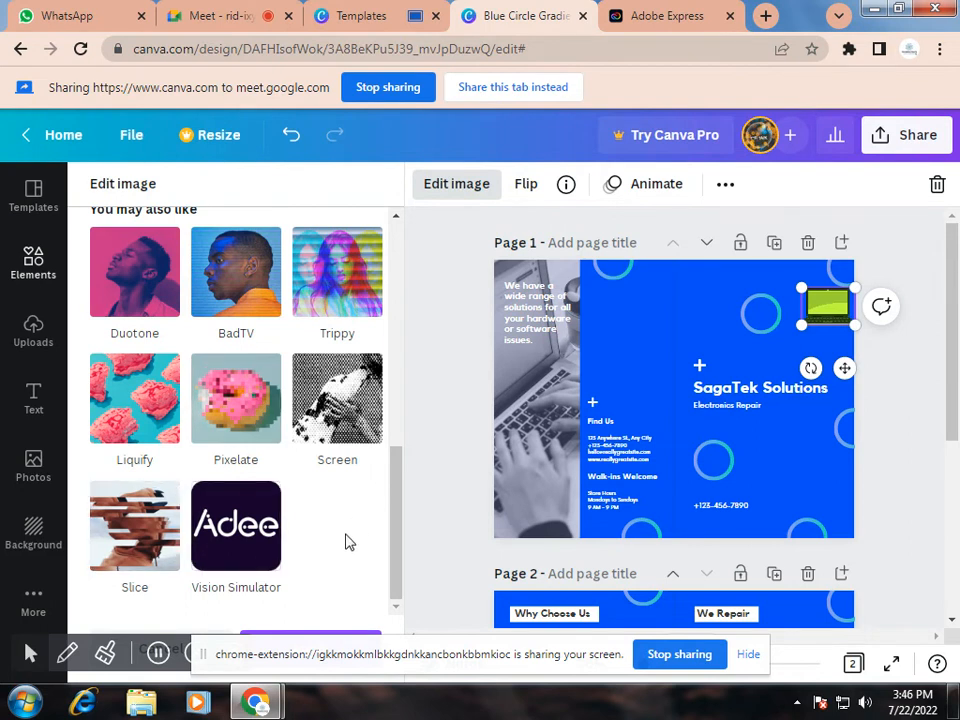
drag(422, 645, 549, 694)
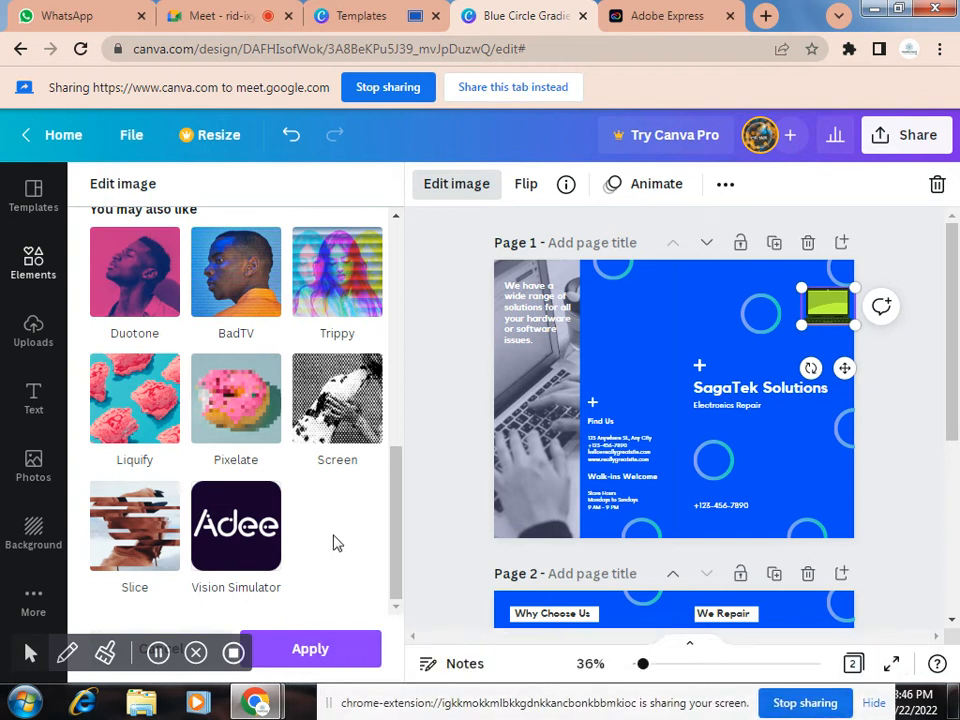
scroll(337, 540, up, 1)
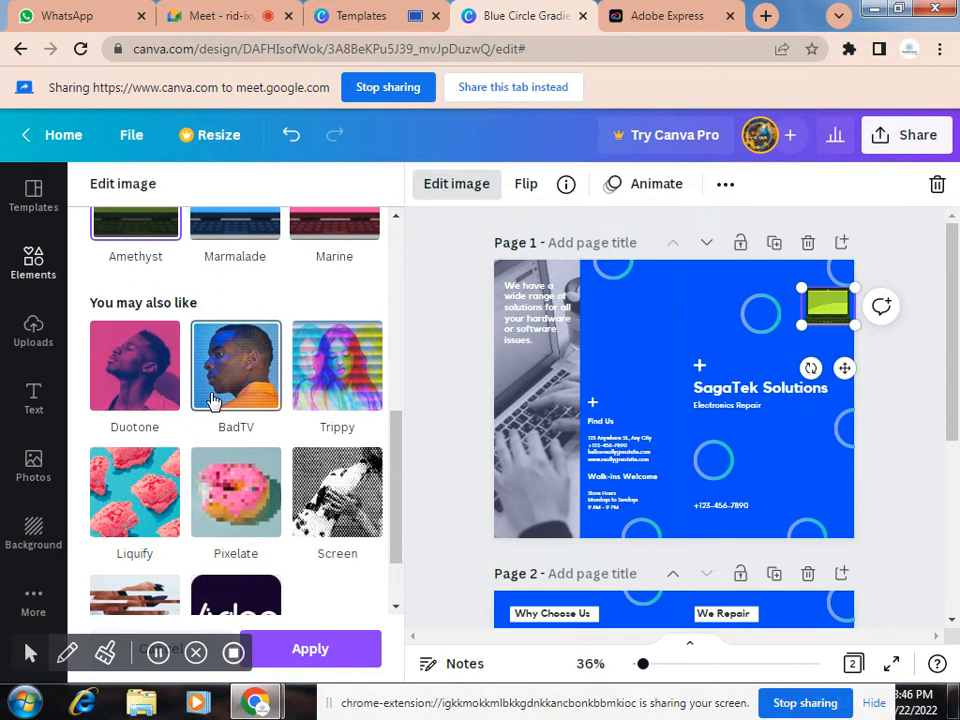
click(240, 503)
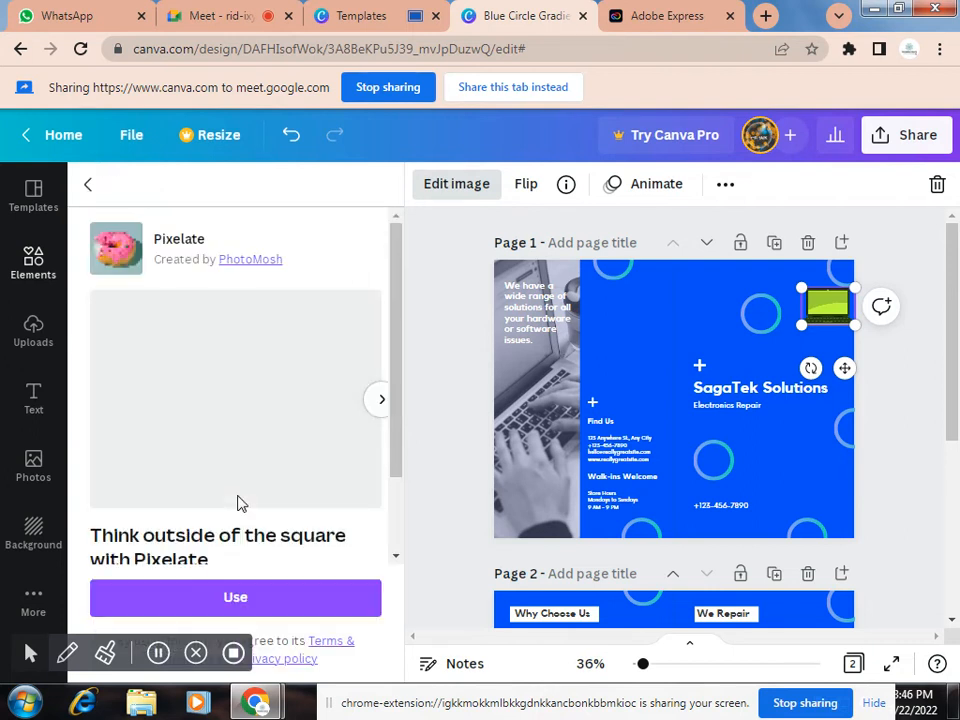
scroll(238, 503, down, 1)
click(286, 596)
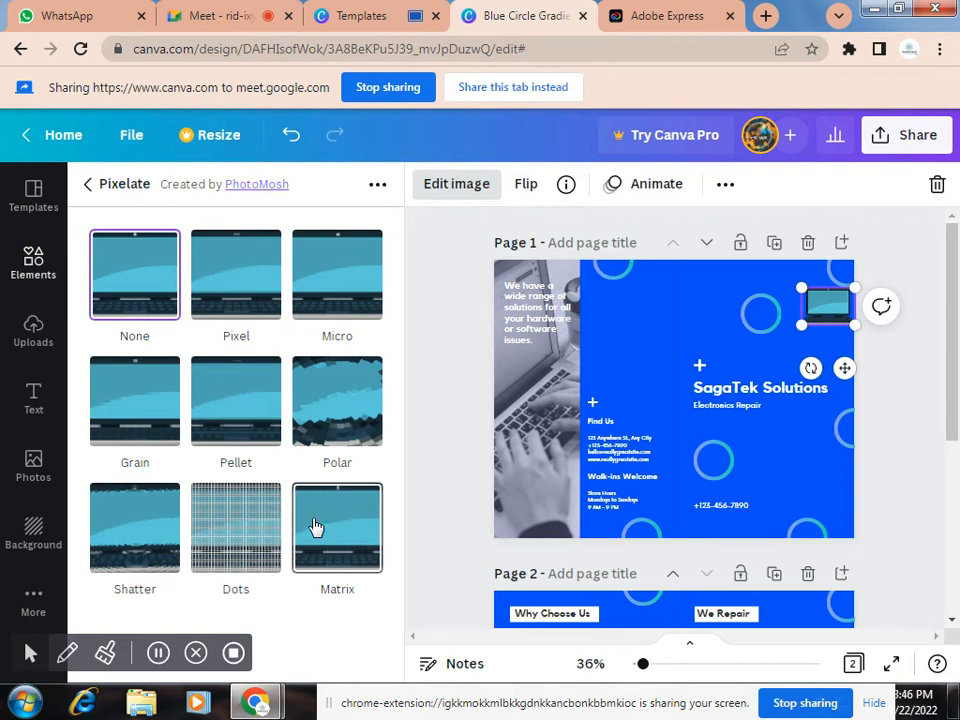
Try the Polar and Micro variants of Pixelate on the laptop graphic and return to the effects list.
click(333, 428)
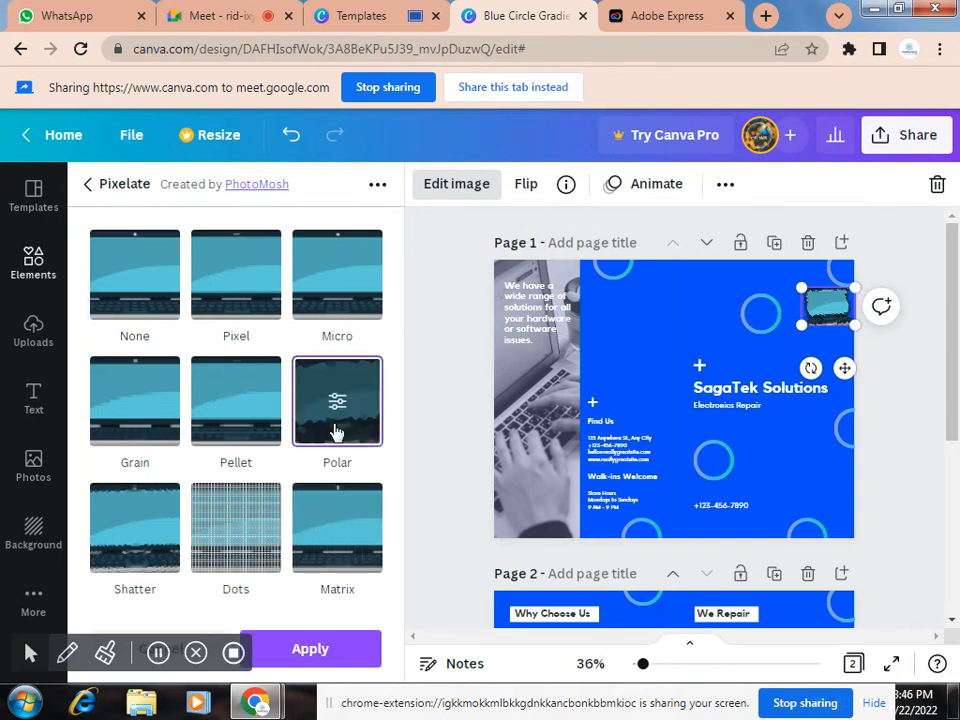
click(347, 281)
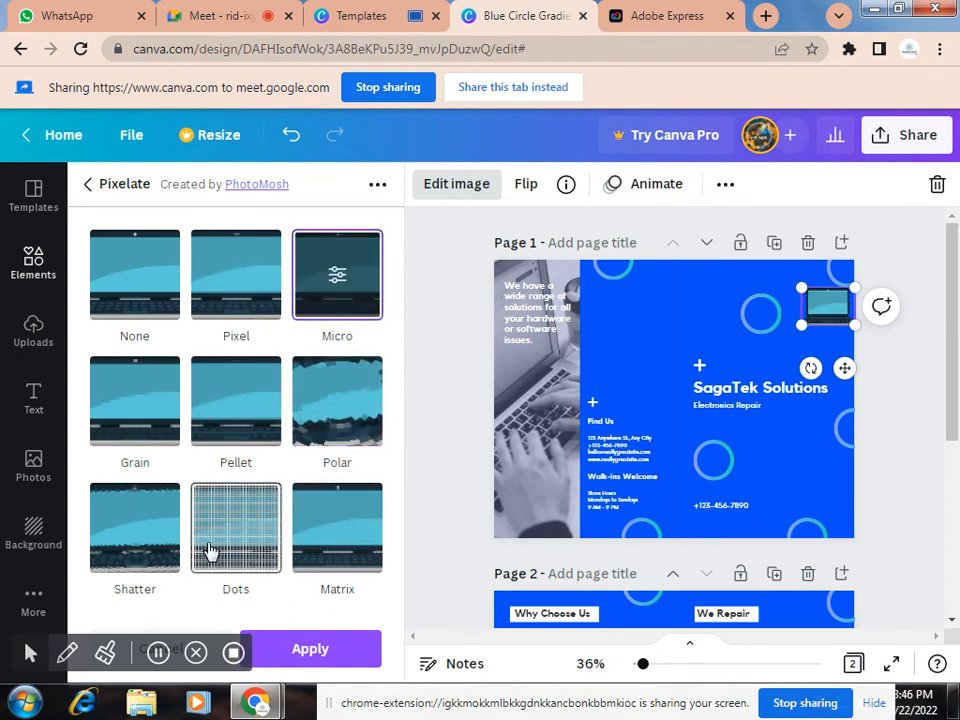
click(88, 184)
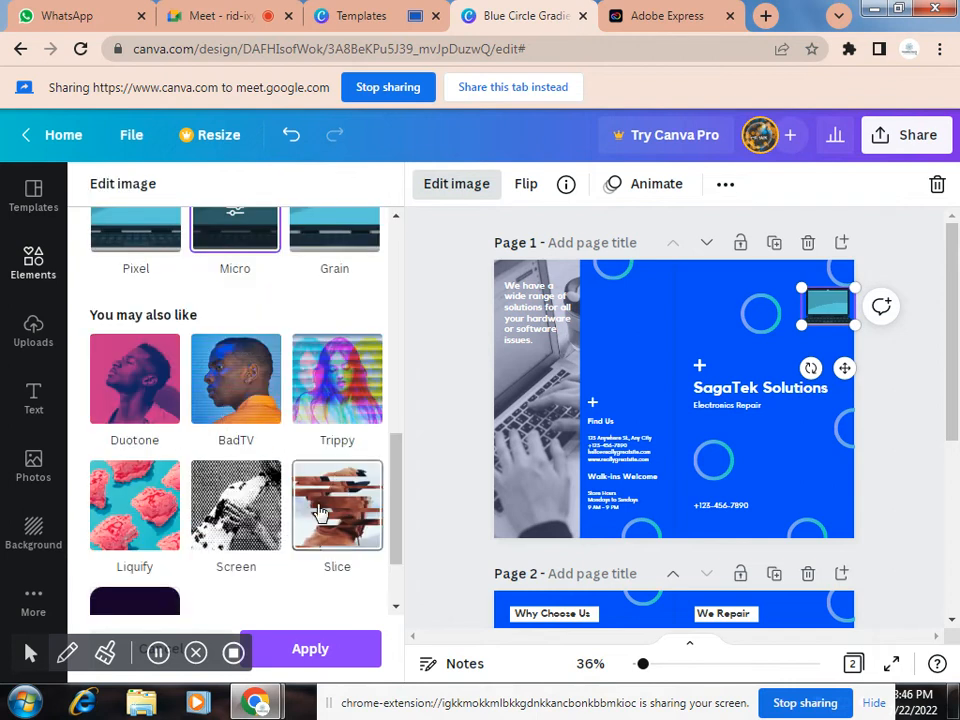
Enable the Trippy effect by PhotoMosh and choose its Radiate variant for the laptop graphic.
click(336, 390)
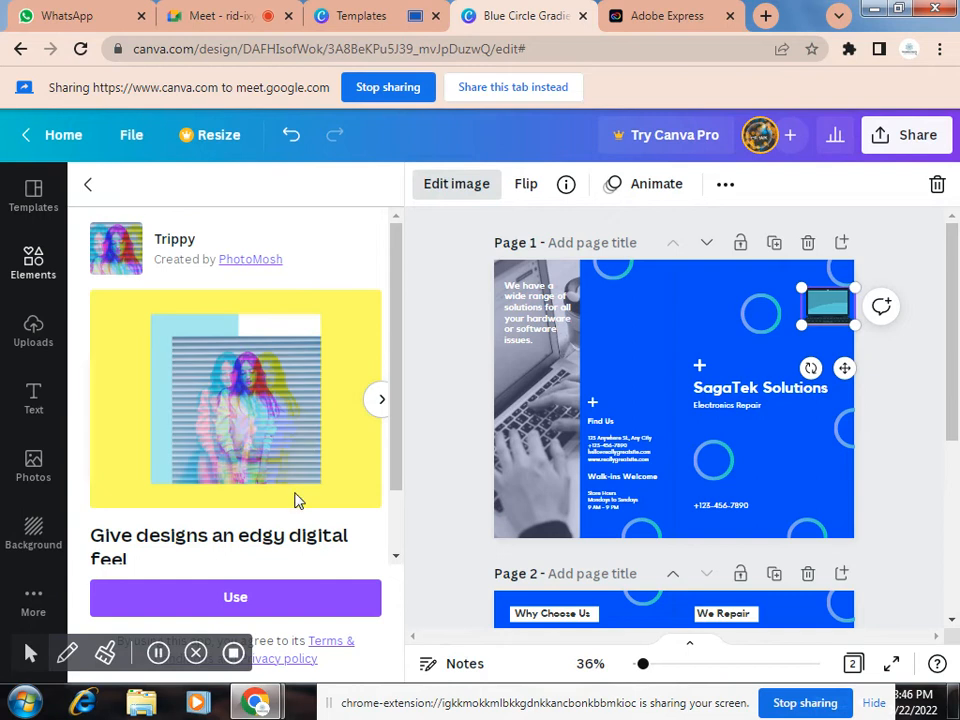
scroll(298, 495, down, 1)
scroll(296, 500, down, 1)
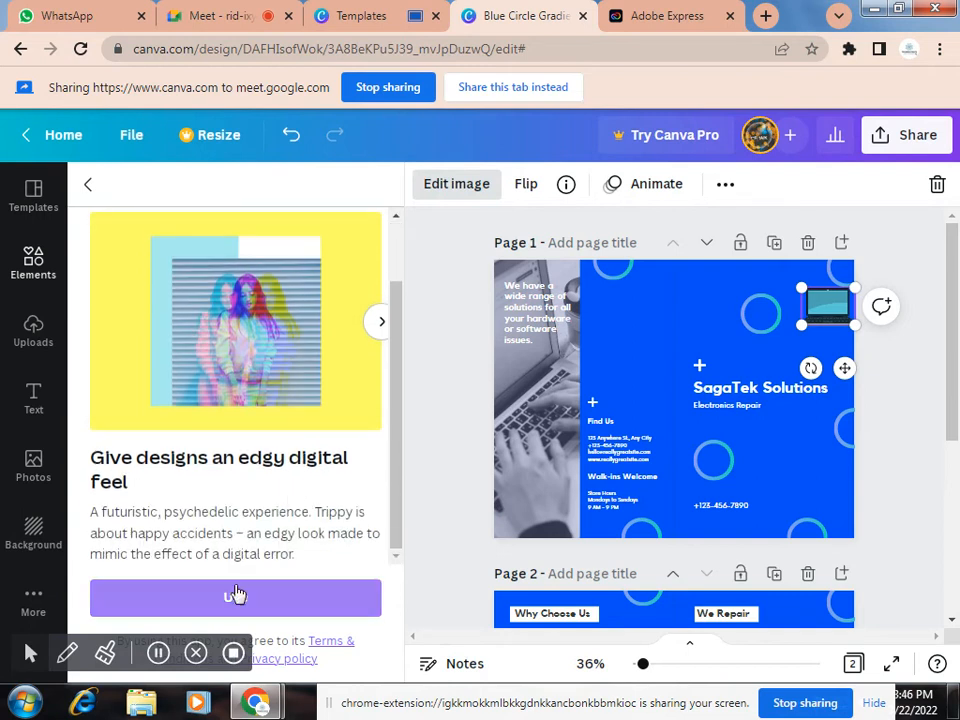
click(290, 600)
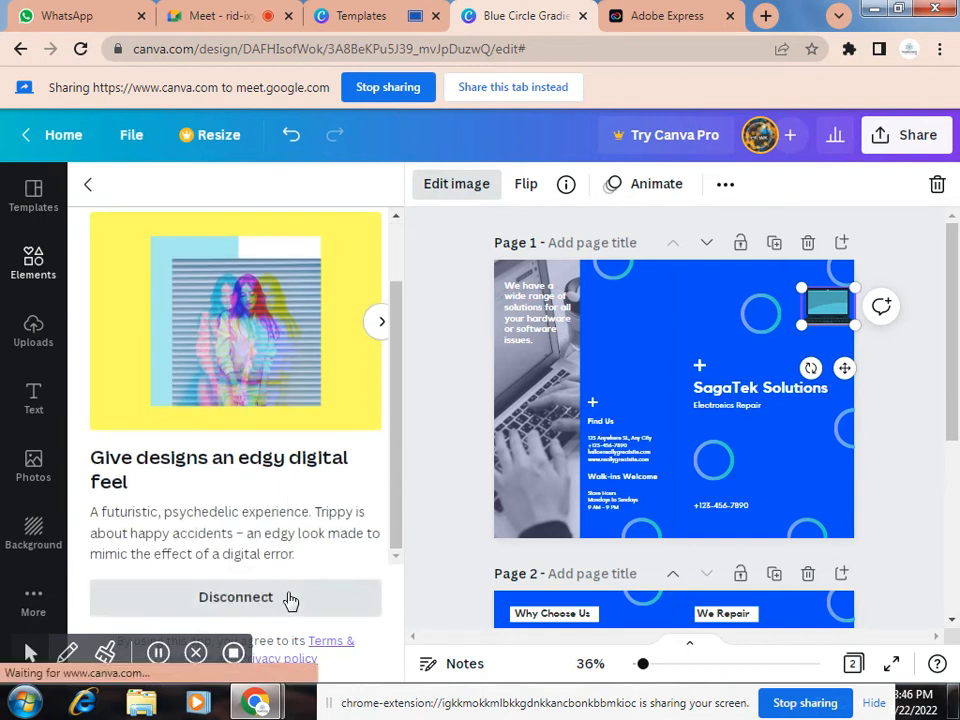
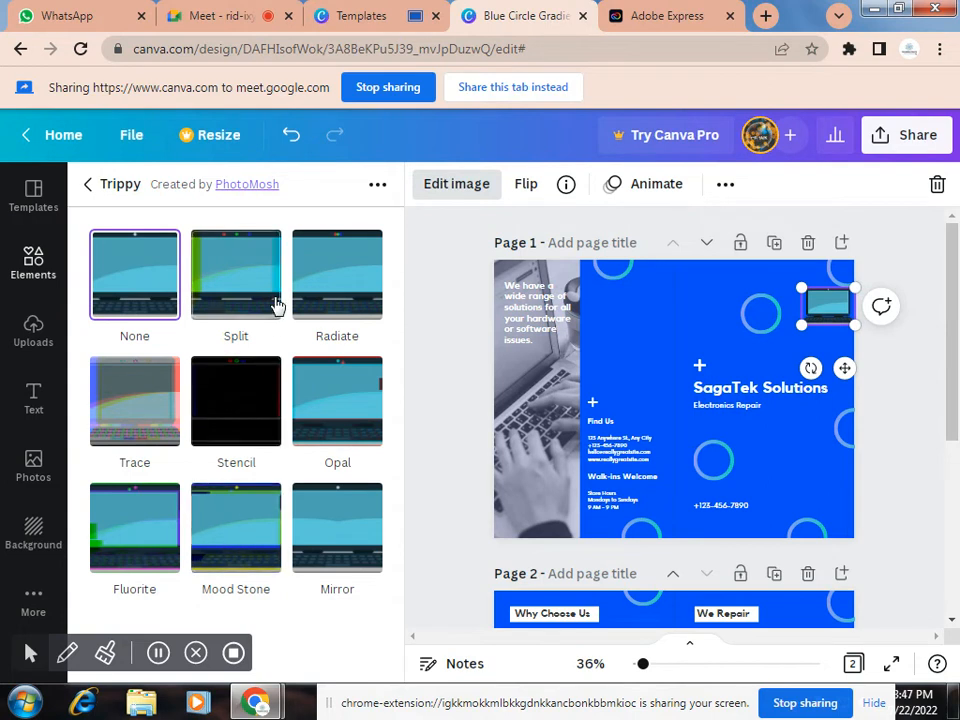
click(310, 318)
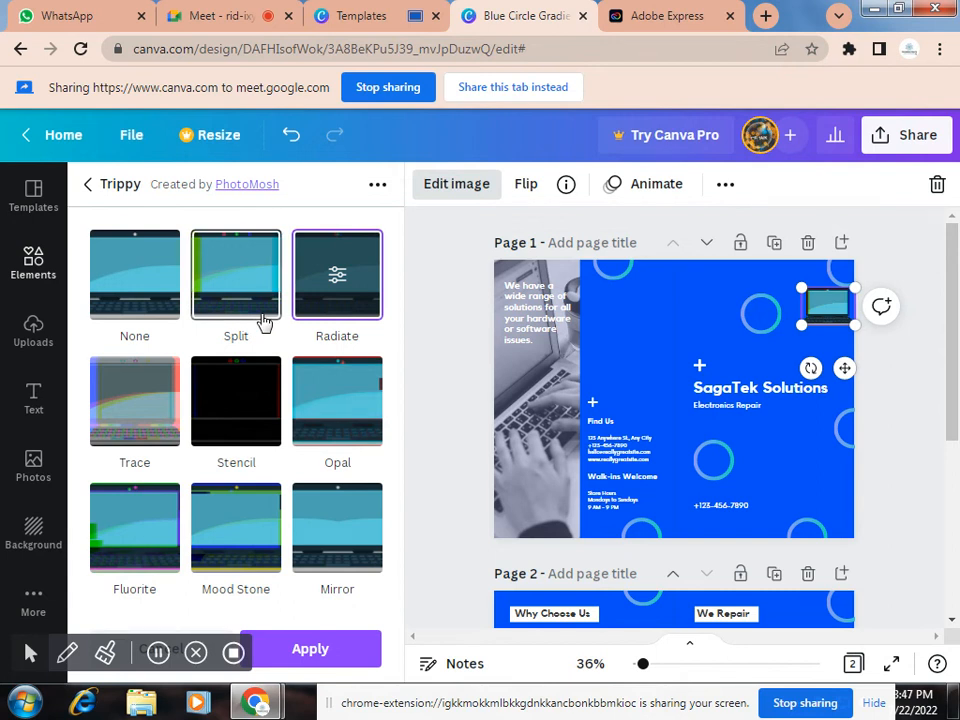
Look over the other image effects and apply the chosen Radiate effect to the laptop graphic.
click(98, 188)
scroll(265, 421, down, 3)
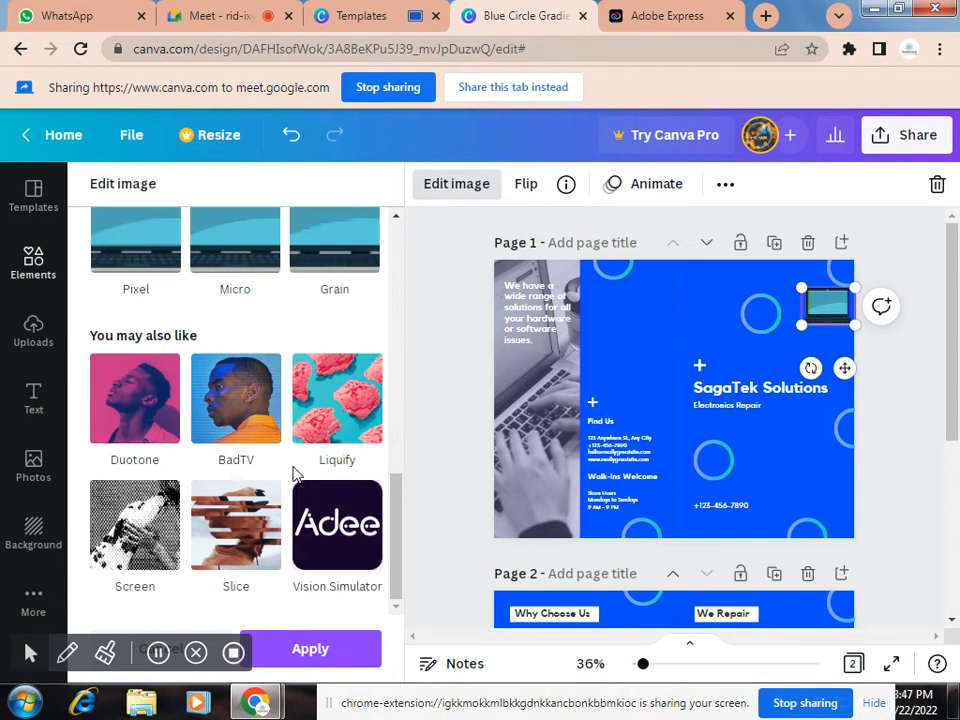
scroll(296, 472, up, 3)
scroll(293, 474, up, 5)
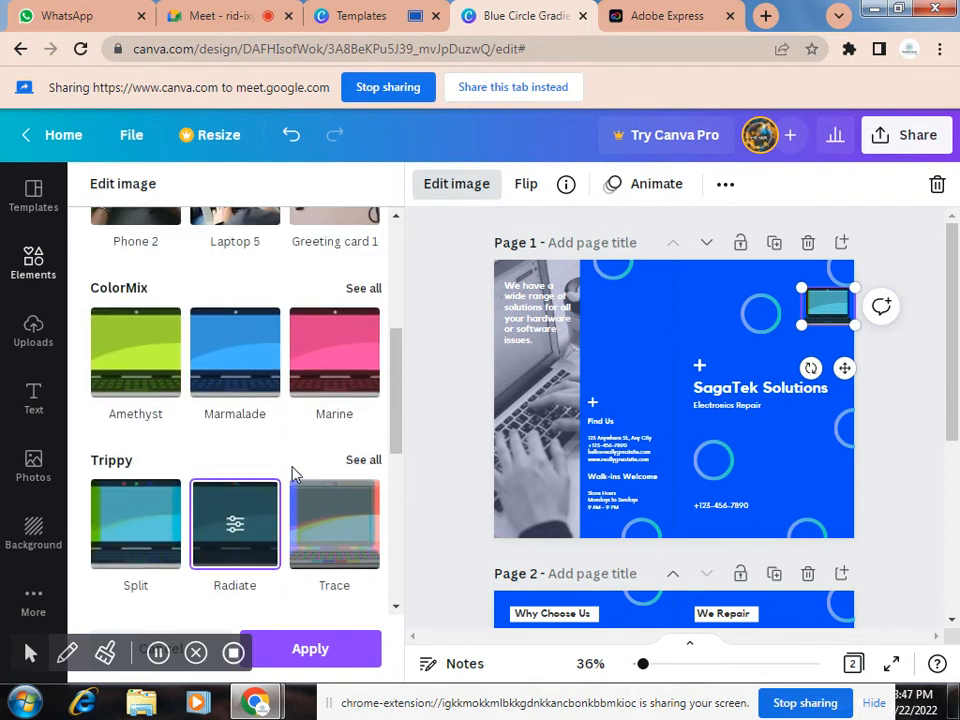
scroll(293, 474, down, 3)
scroll(293, 474, down, 3)
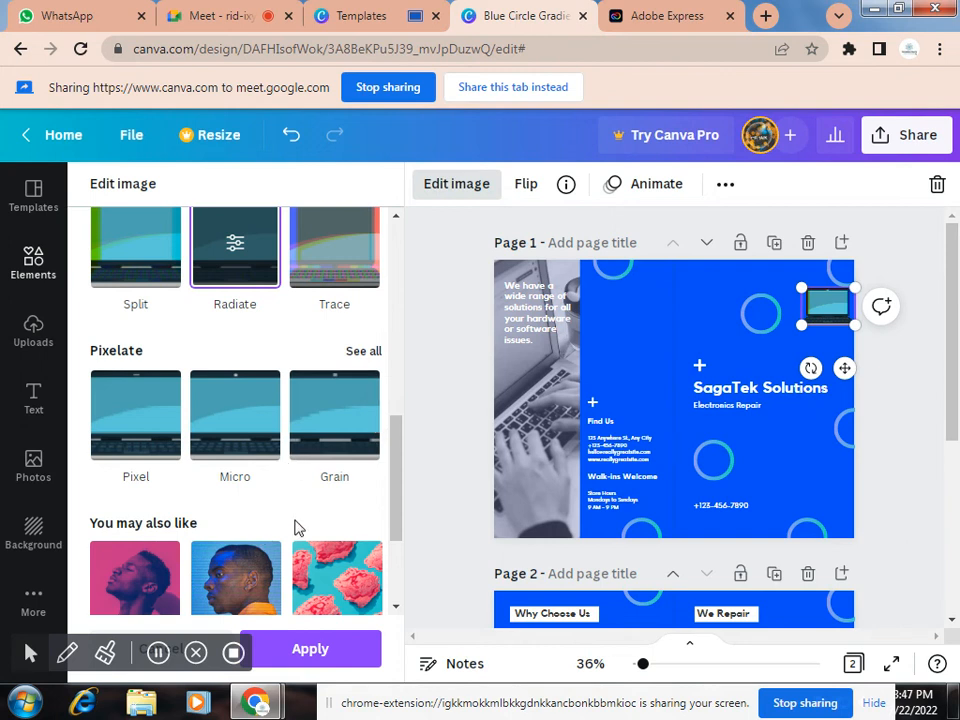
scroll(296, 528, up, 6)
scroll(296, 528, down, 6)
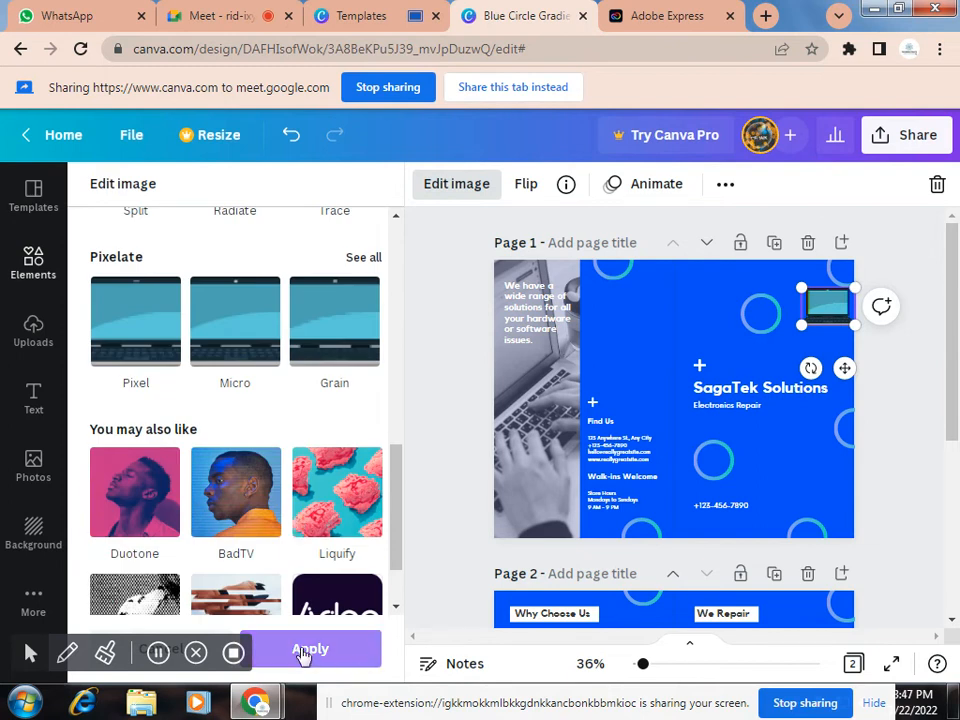
click(305, 652)
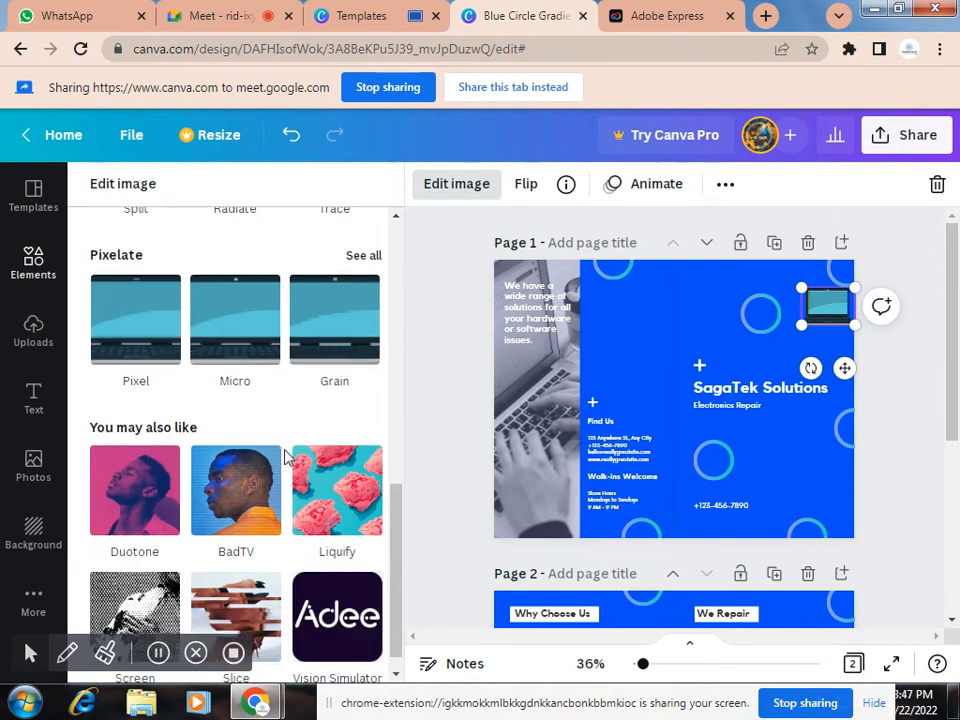
Enlarge the laptop graphic from its lower-left corner to cover most of page 1.
scroll(287, 454, down, 1)
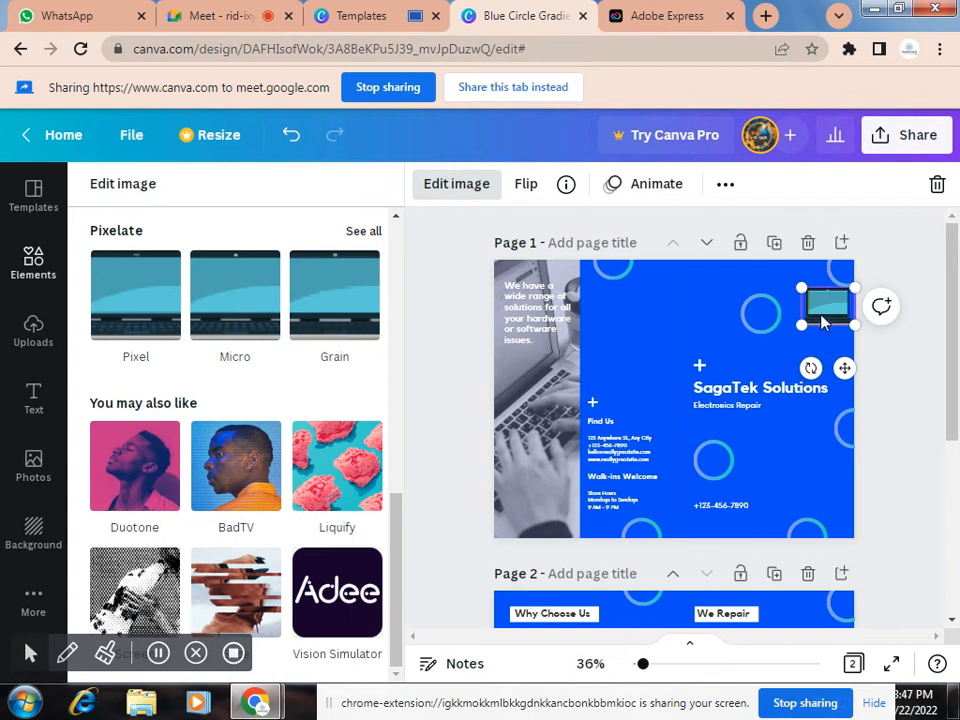
drag(801, 326, 556, 500)
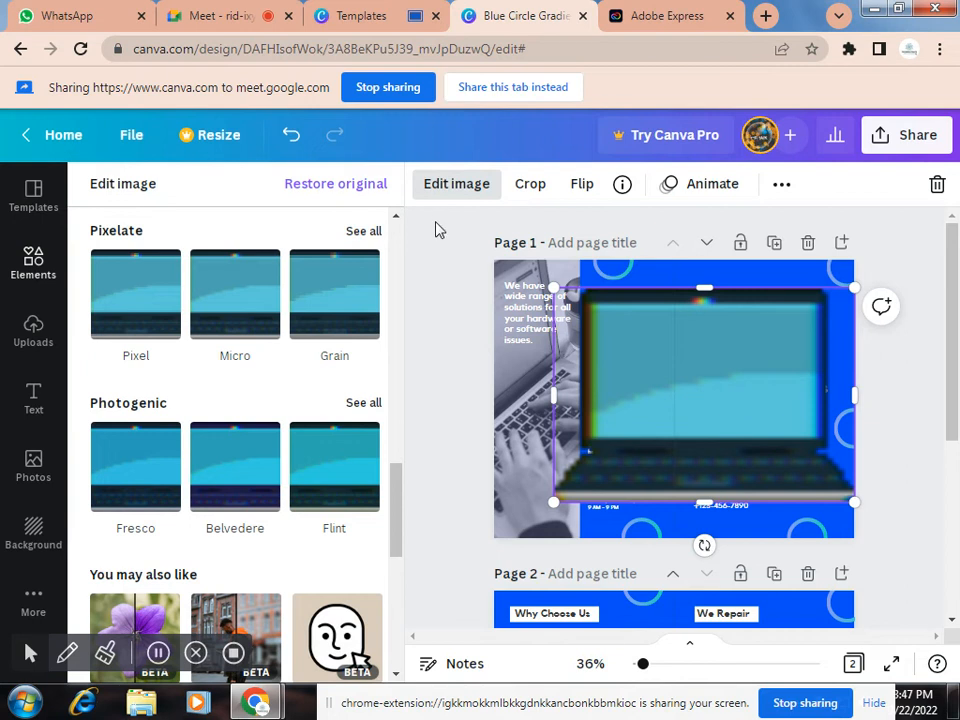
click(435, 253)
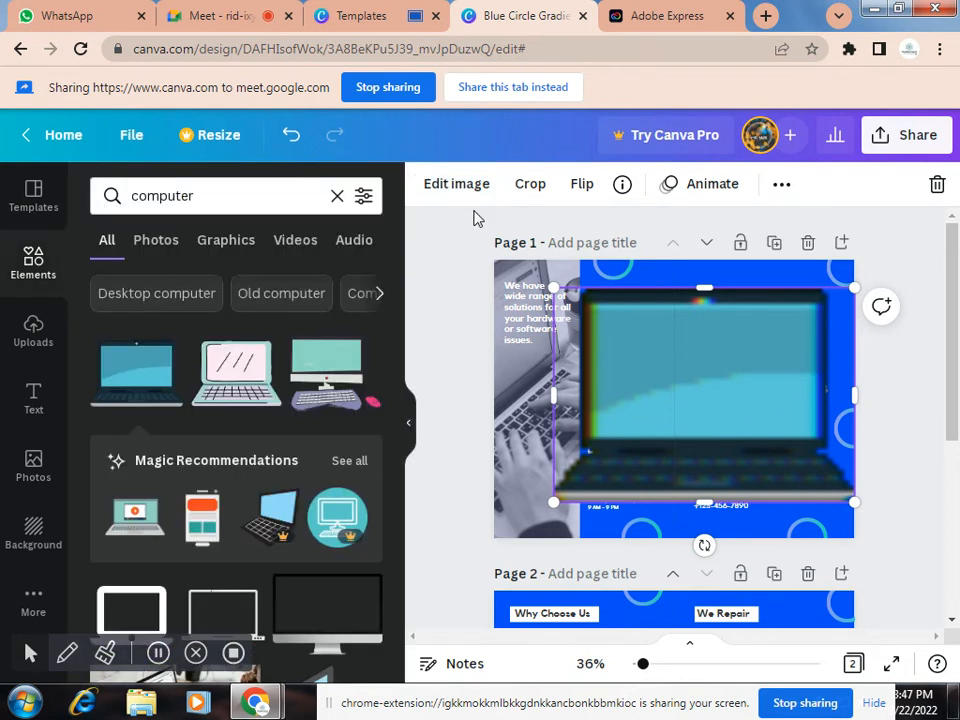
Try different brightness and contrast levels on the enlarged laptop graphic, and set both back to 0.
click(467, 187)
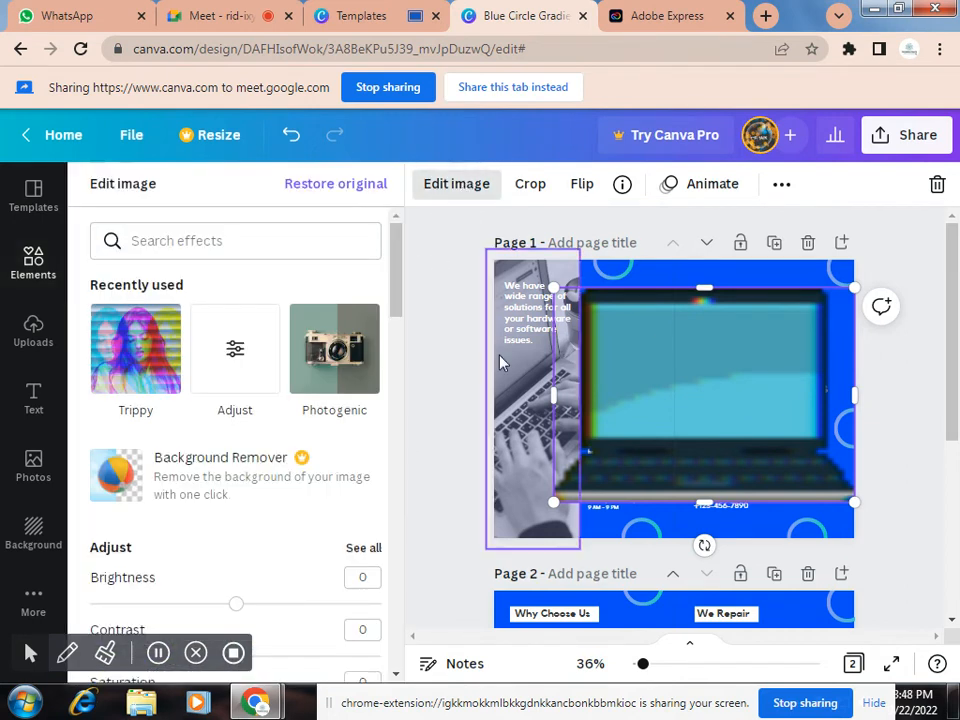
scroll(328, 483, down, 3)
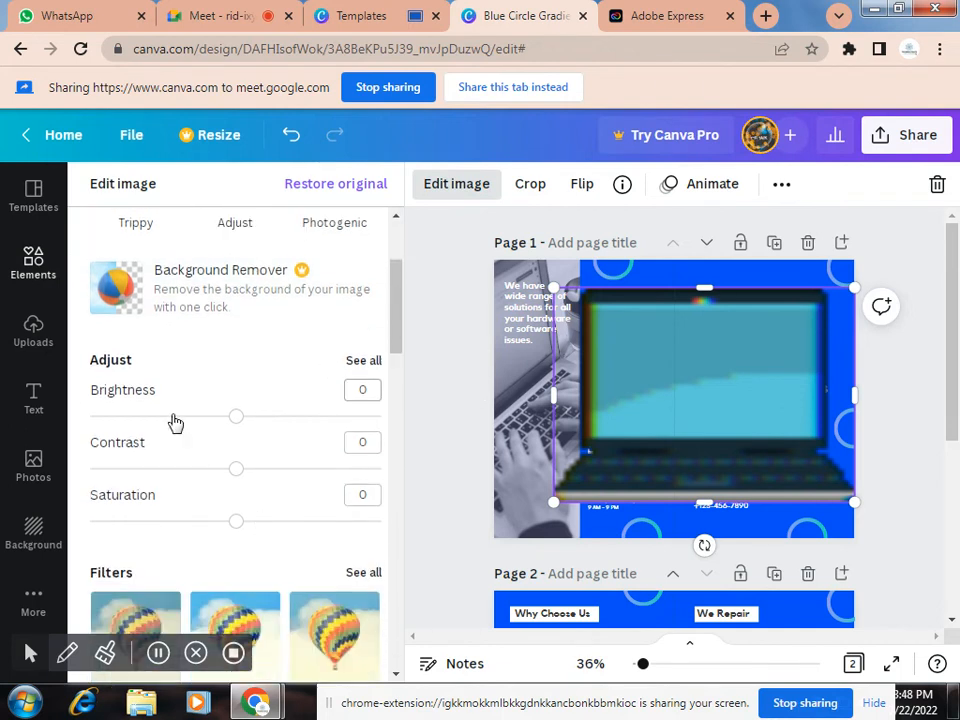
mouse_move(240, 417)
mouse_down()
mouse_move(261, 428)
mouse_move(349, 421)
mouse_move(254, 418)
mouse_up()
drag(198, 433, 236, 416)
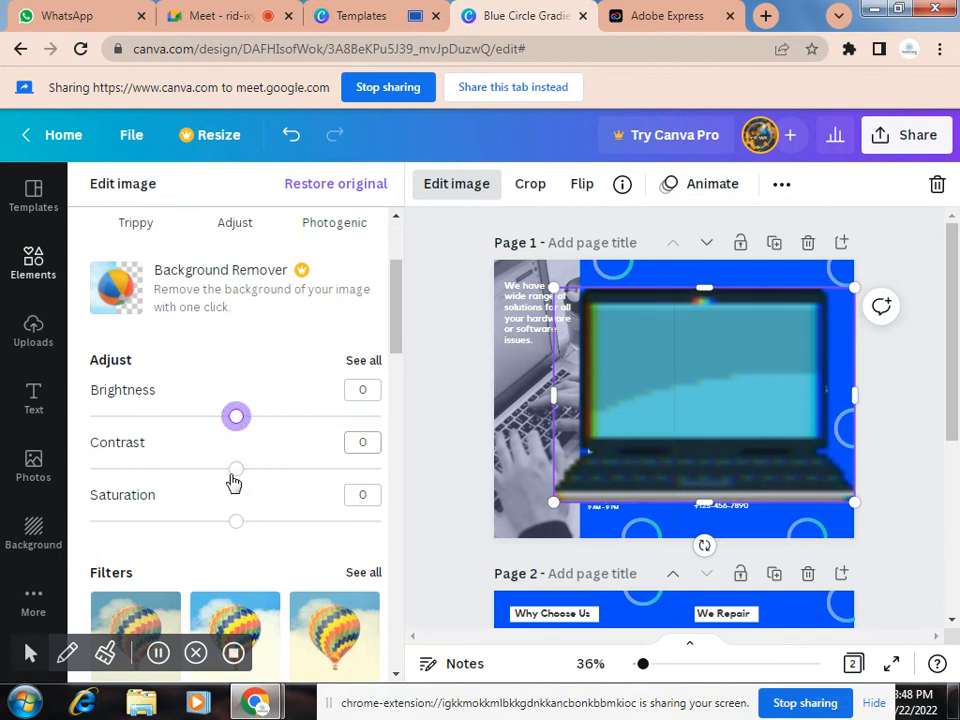
mouse_move(255, 482)
mouse_down()
mouse_move(317, 484)
mouse_move(199, 469)
mouse_move(239, 474)
mouse_up()
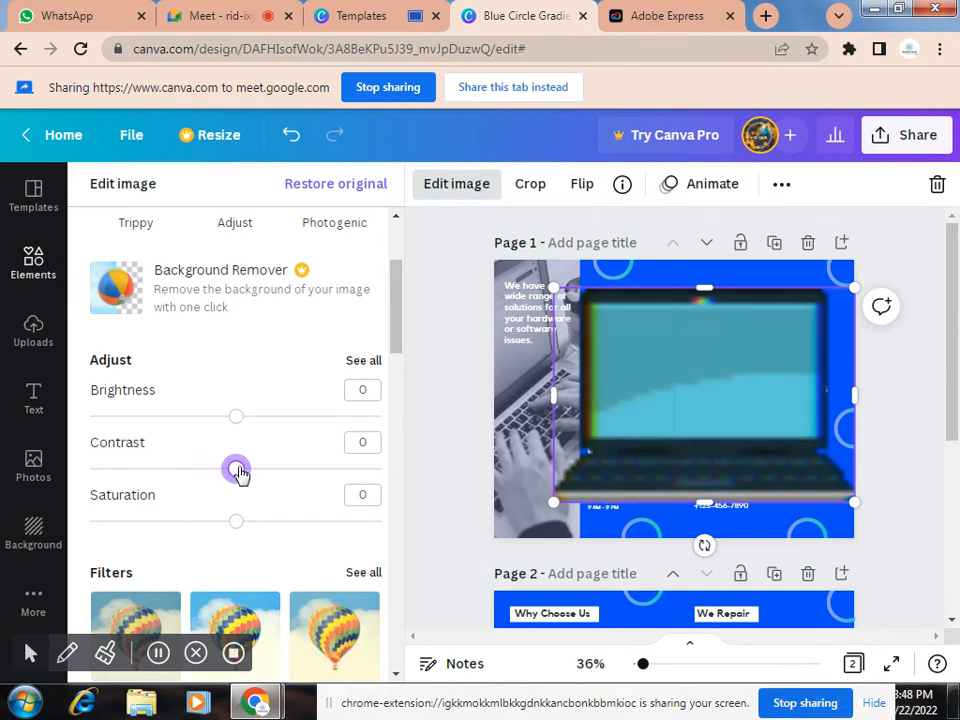
Try different contrast and saturation levels on the laptop graphic, and set both back to 0.
mouse_move(238, 474)
mouse_down()
mouse_move(287, 474)
mouse_move(128, 470)
mouse_move(336, 476)
mouse_move(238, 476)
mouse_up()
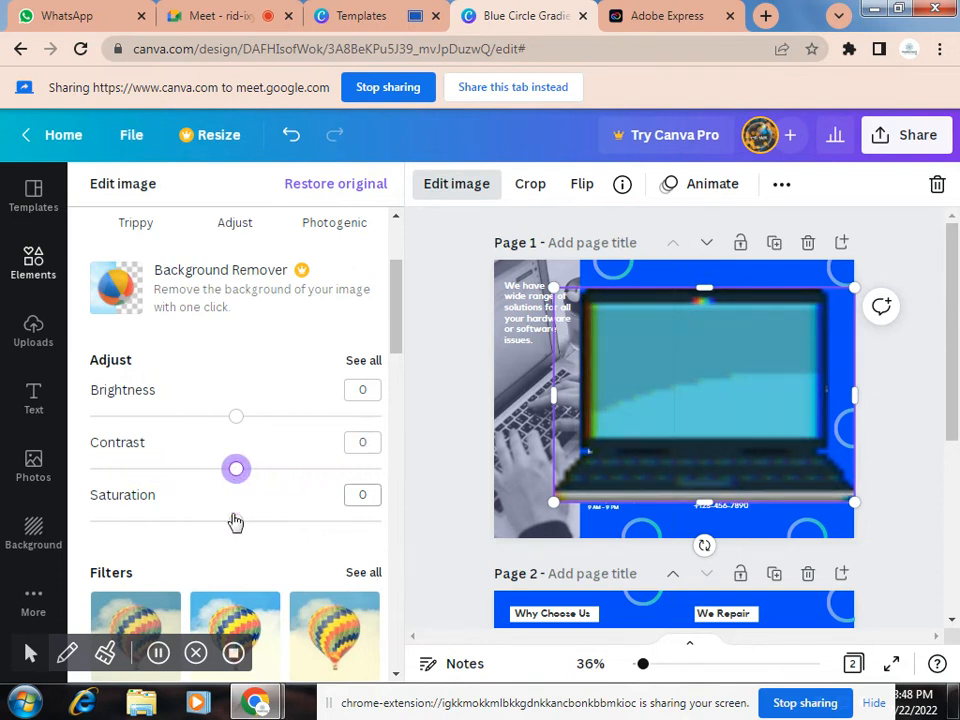
mouse_move(245, 530)
mouse_down()
mouse_move(345, 529)
mouse_move(86, 529)
mouse_move(378, 522)
mouse_move(101, 512)
mouse_move(240, 531)
mouse_up()
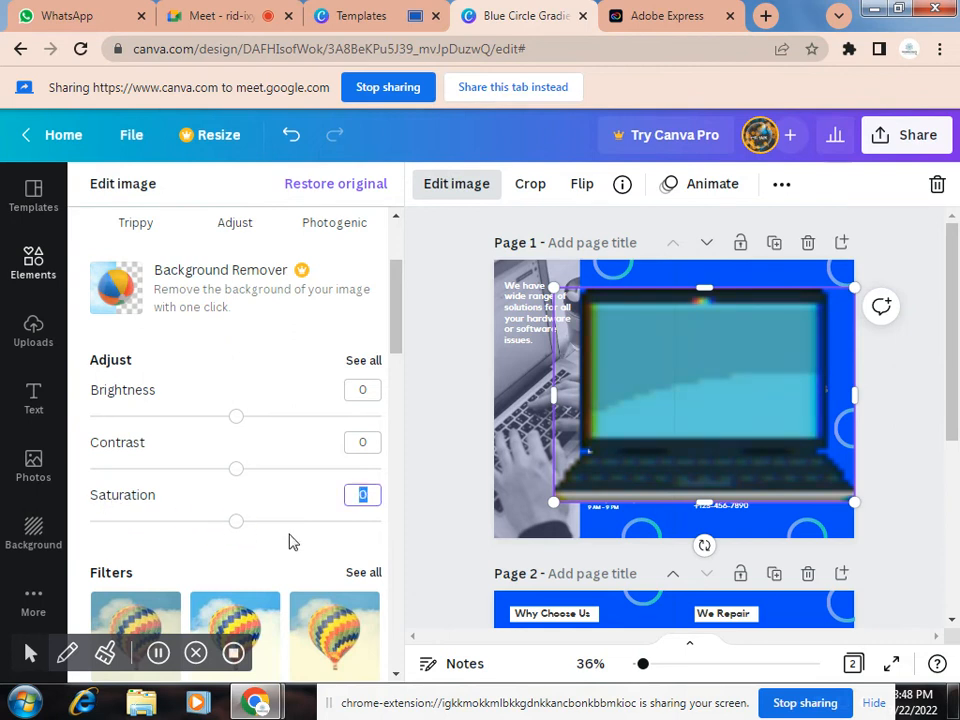
Look over all the filters and try Epic, Festive, Solar, Afterglow, Summer, Selfie, Cali and The blues on the laptop graphic.
scroll(291, 542, down, 3)
scroll(292, 544, up, 1)
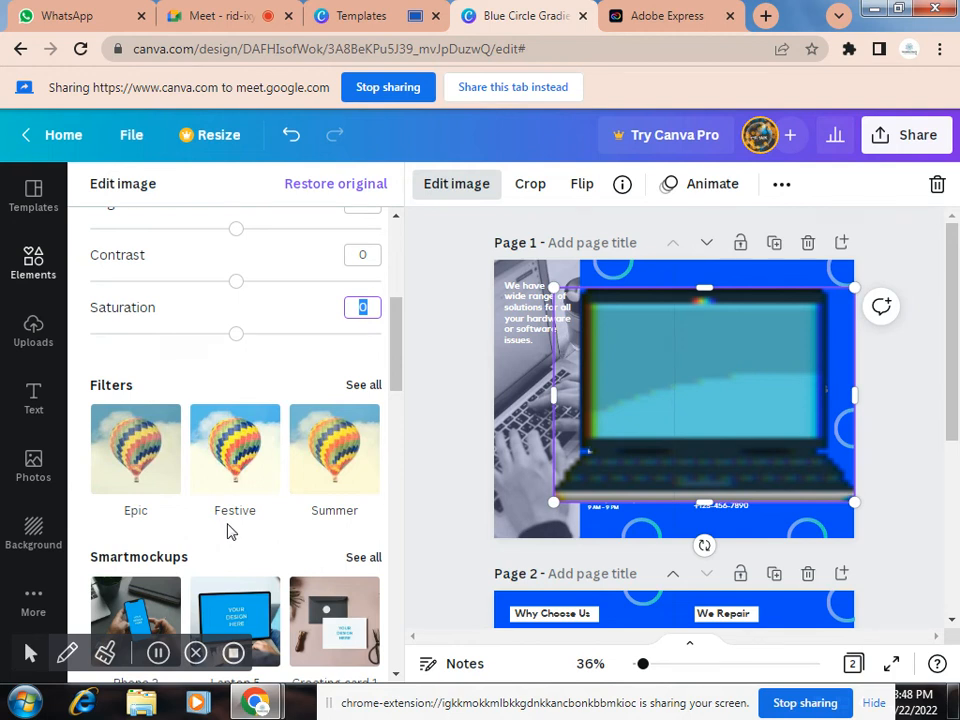
click(360, 388)
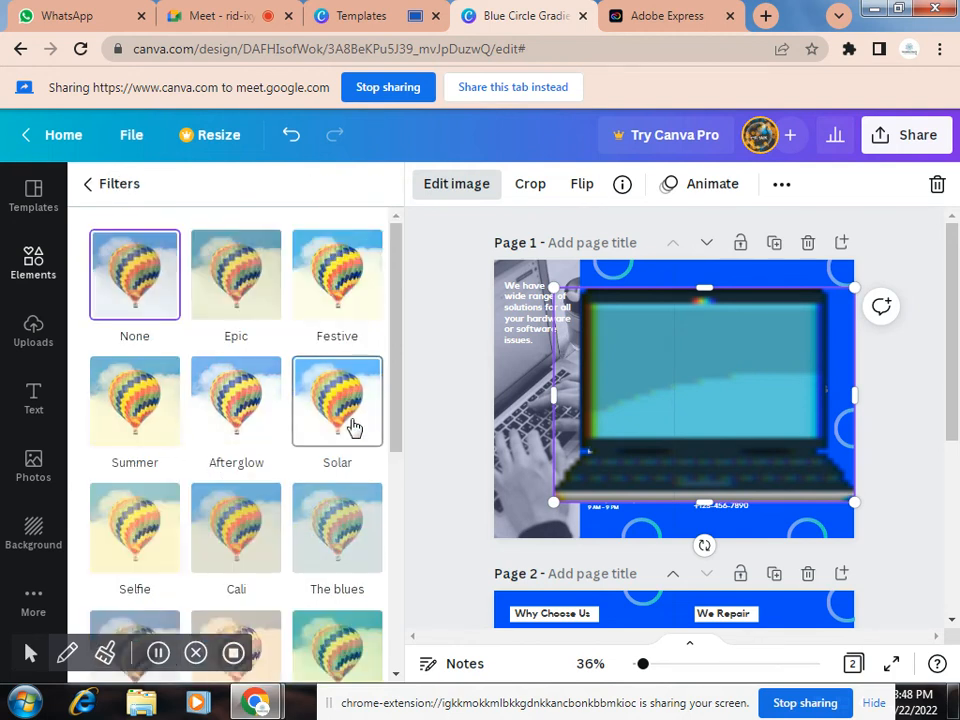
scroll(352, 437, down, 5)
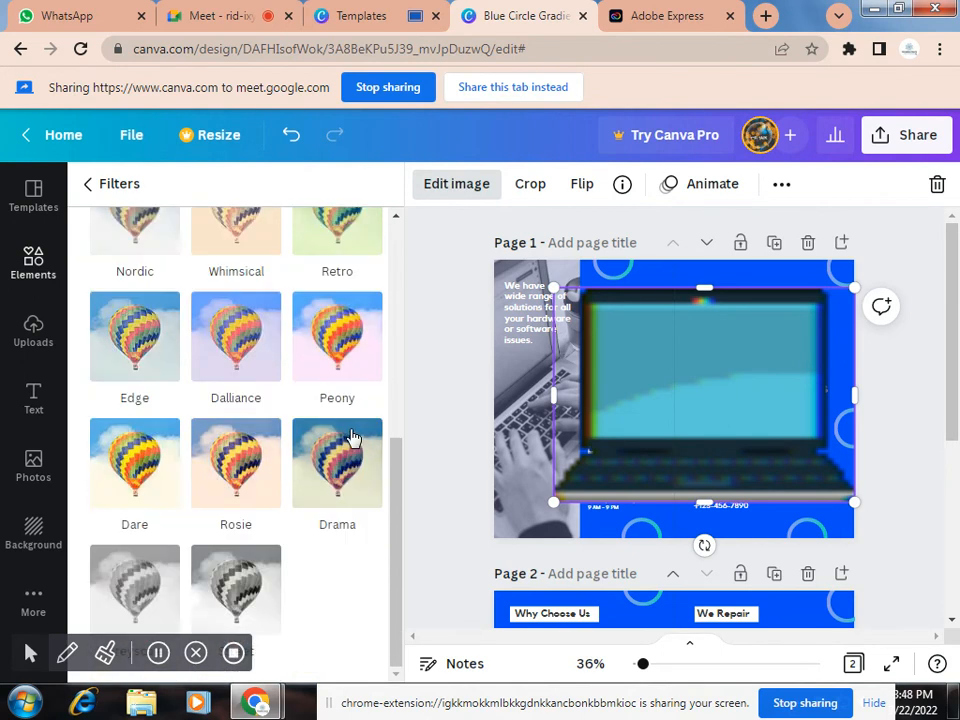
scroll(137, 536, up, 4)
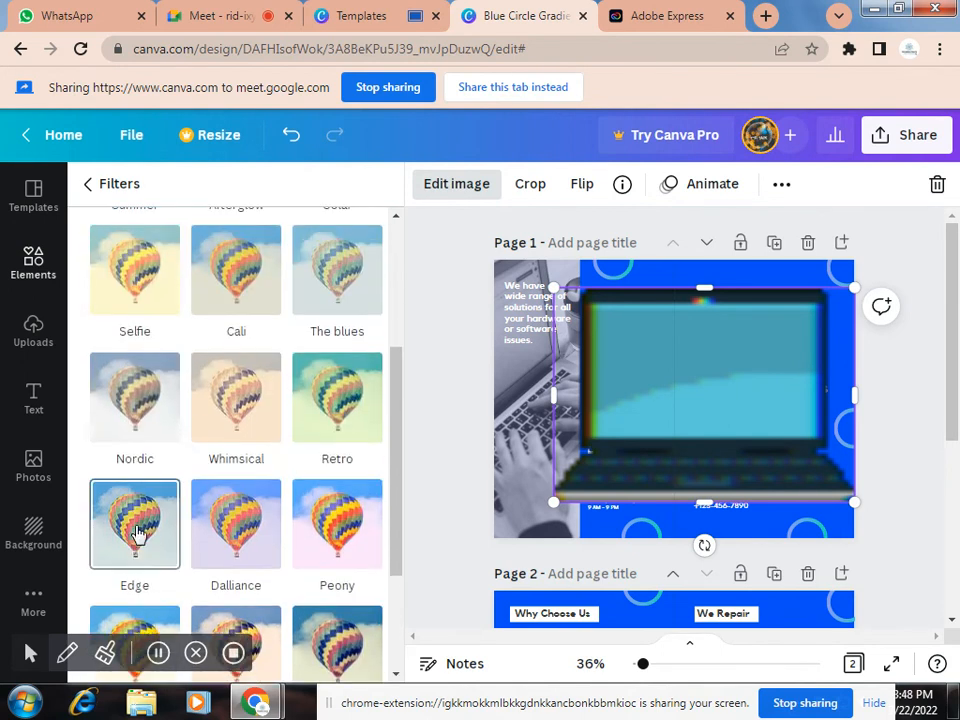
scroll(137, 530, up, 1)
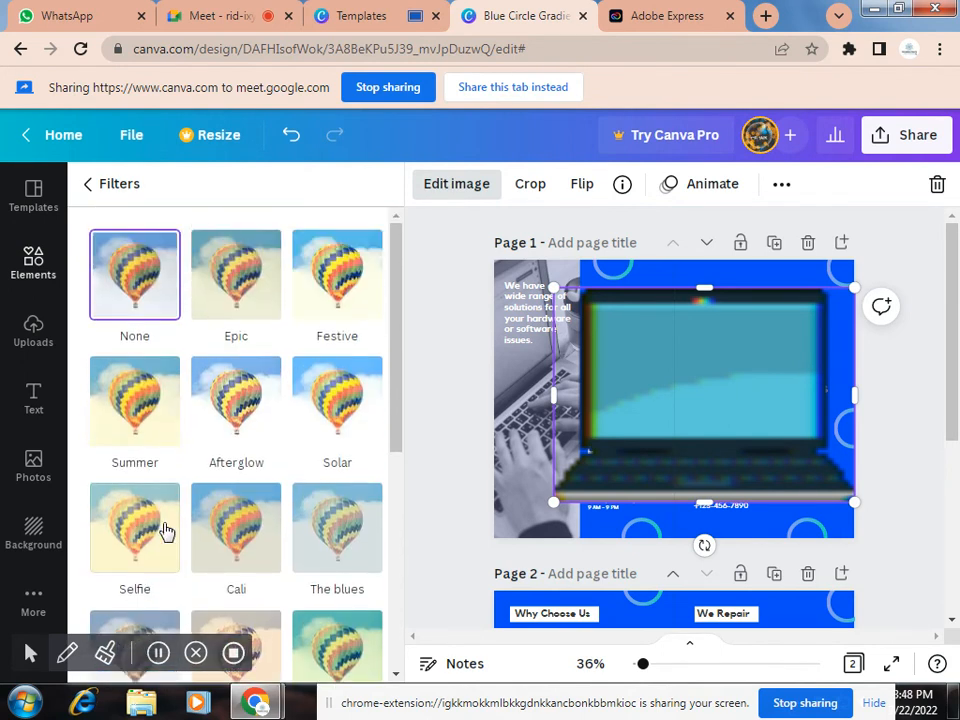
click(246, 298)
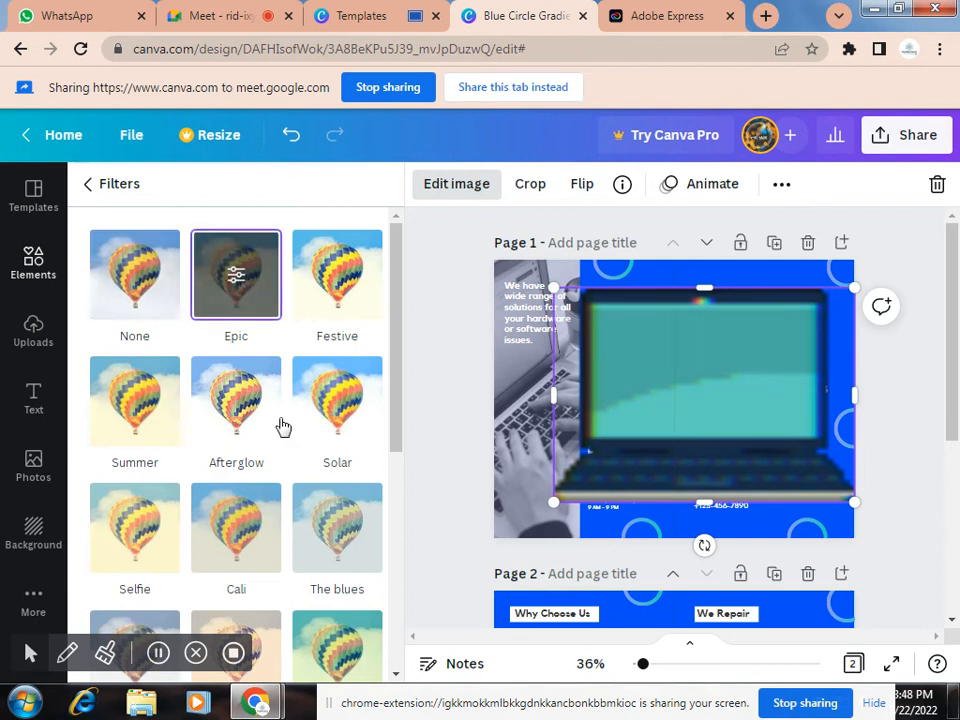
click(340, 287)
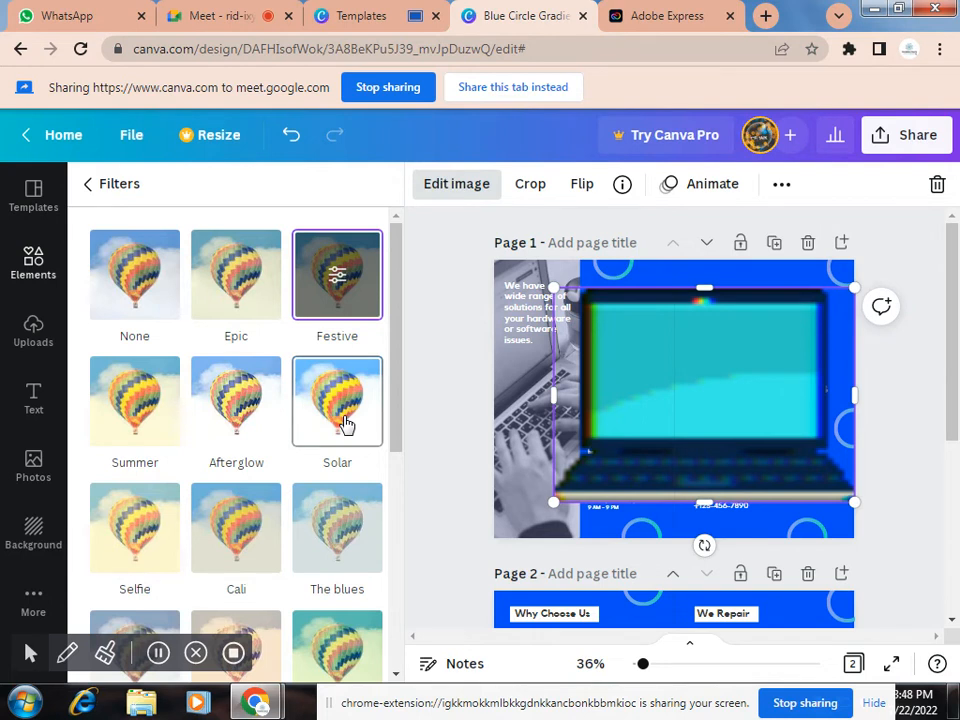
click(343, 430)
click(250, 428)
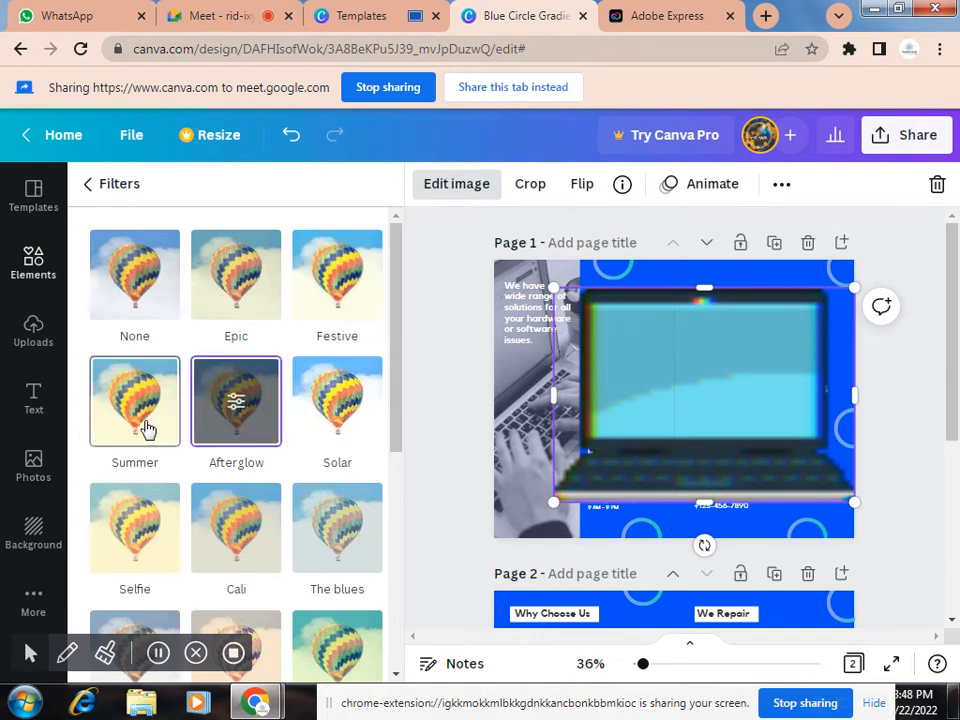
click(146, 428)
click(134, 556)
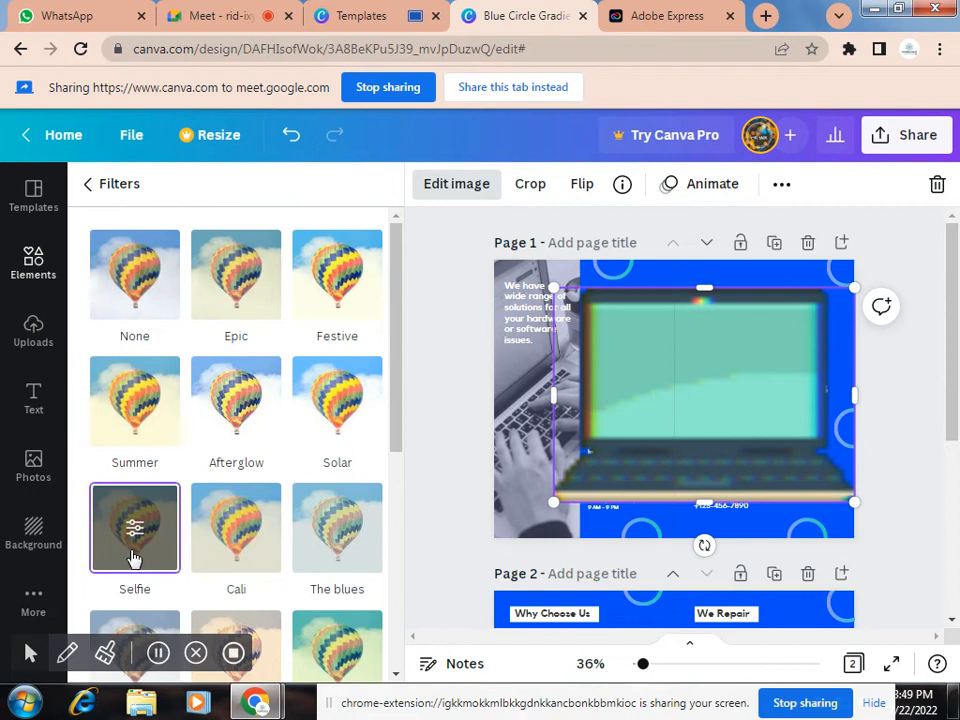
click(240, 549)
click(333, 544)
scroll(333, 544, down, 3)
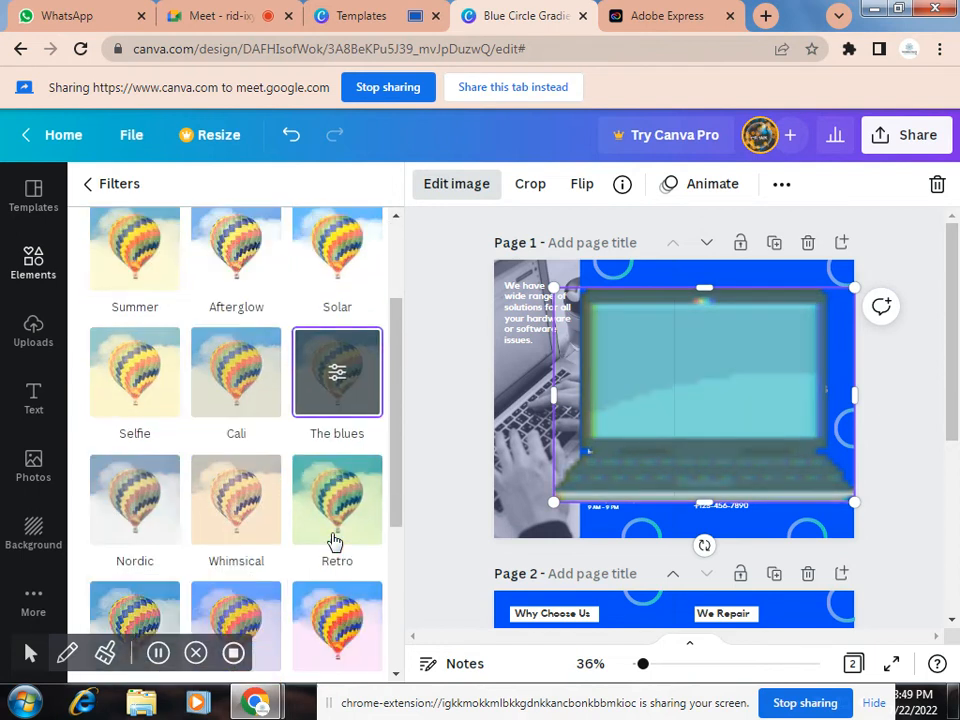
Try Retro, Whimsical, Nordic, Edge, Dalliance, Peony, Drama, Rosie and the two black-and-white filters on the laptop graphic.
click(343, 490)
click(225, 494)
click(139, 483)
scroll(139, 483, down, 1)
click(155, 515)
click(236, 515)
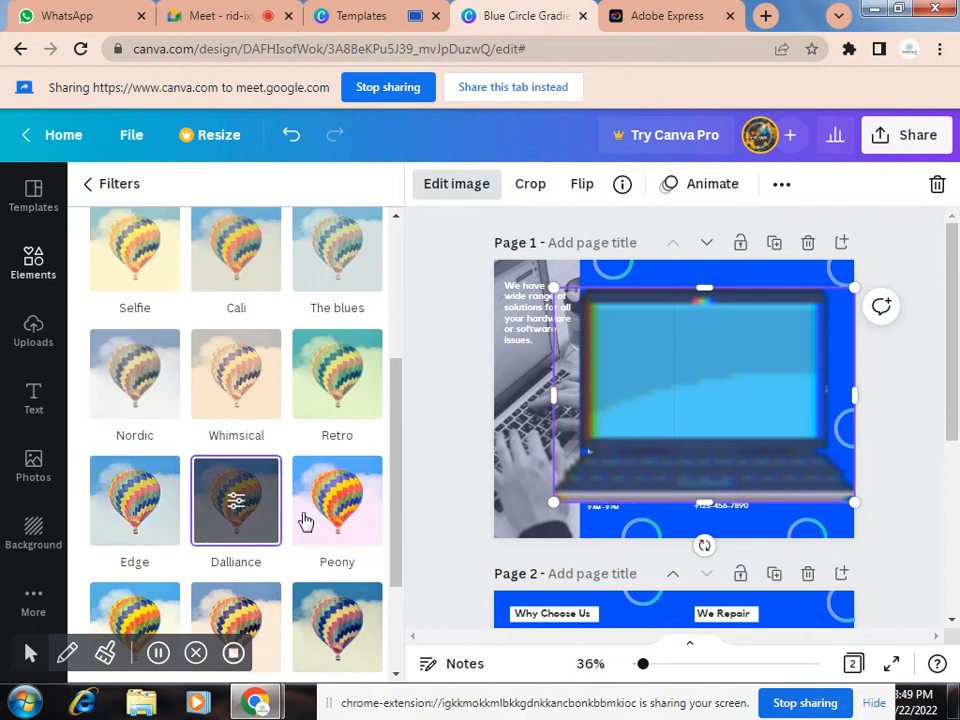
click(338, 515)
scroll(338, 515, down, 2)
click(339, 505)
click(244, 478)
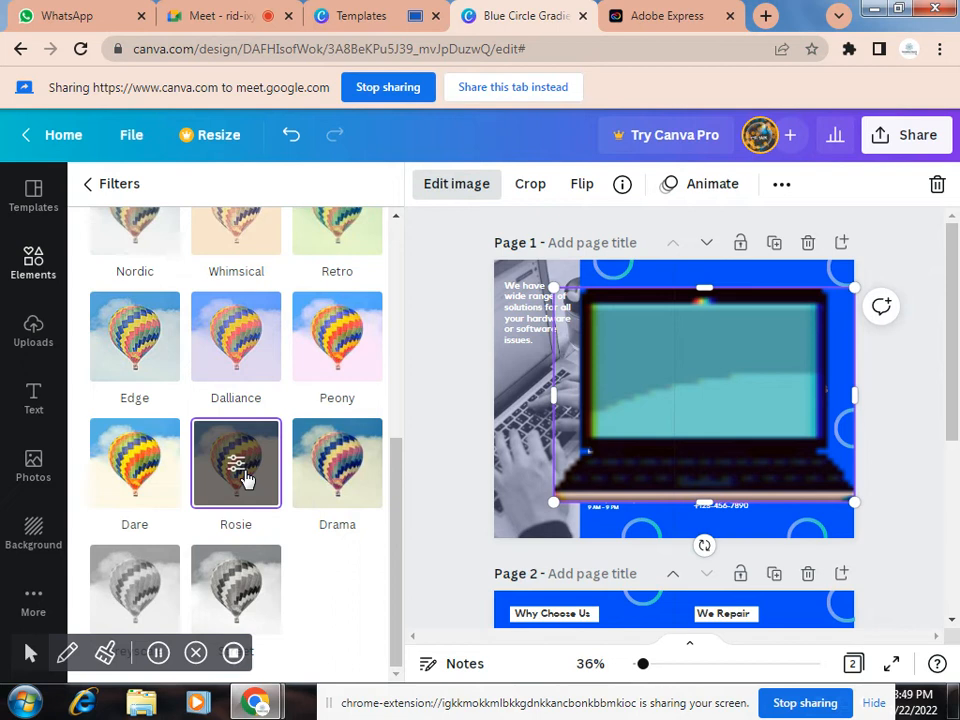
click(226, 566)
click(146, 579)
Apply the Afterglow filter to the laptop graphic and set its intensity to 51.
scroll(289, 562, up, 5)
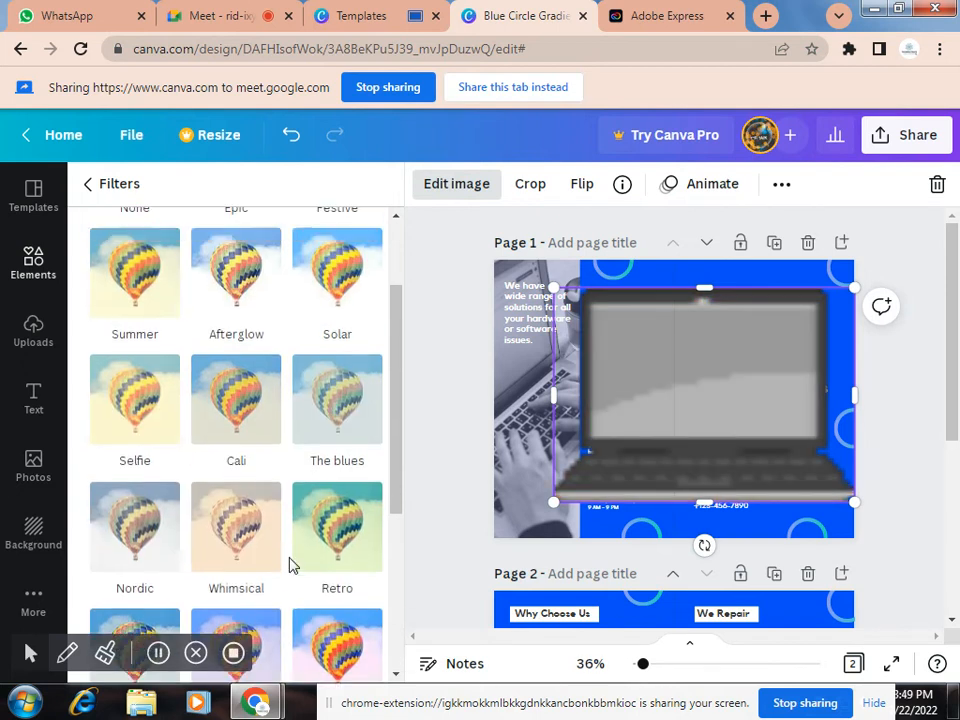
click(245, 447)
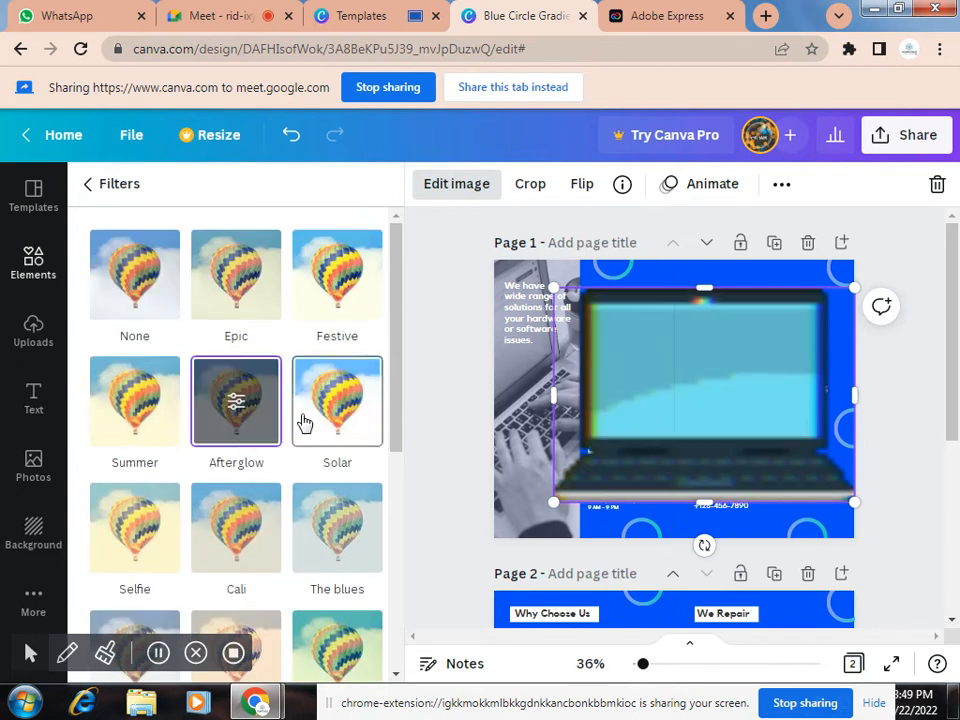
click(105, 190)
scroll(258, 430, down, 1)
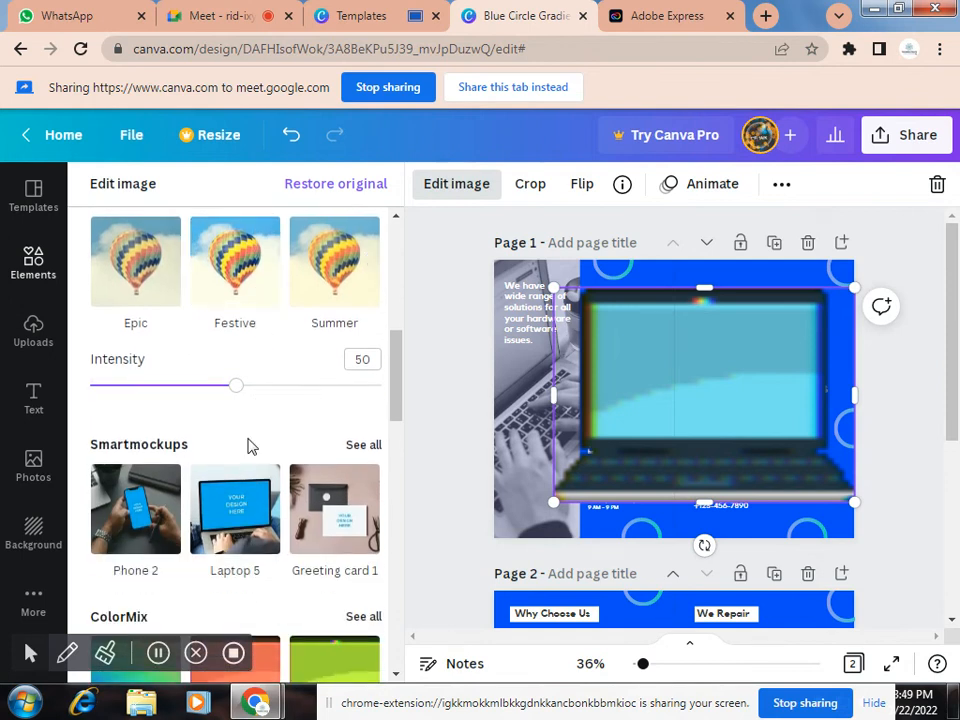
scroll(232, 428, up, 1)
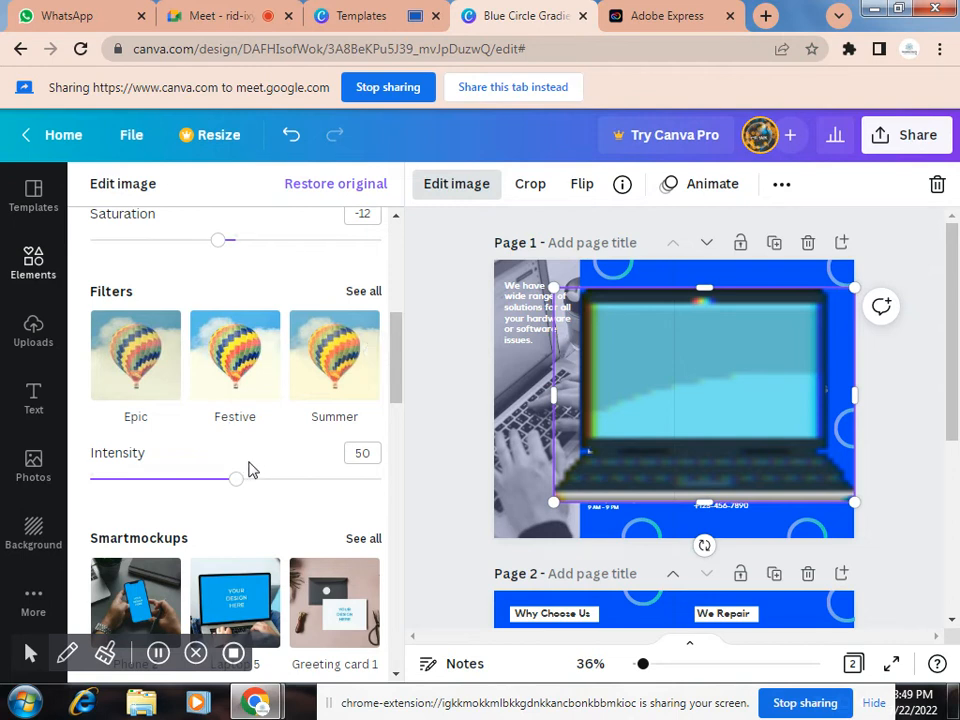
mouse_move(238, 483)
mouse_down()
mouse_move(57, 484)
mouse_move(240, 489)
mouse_move(409, 478)
mouse_move(242, 490)
mouse_up()
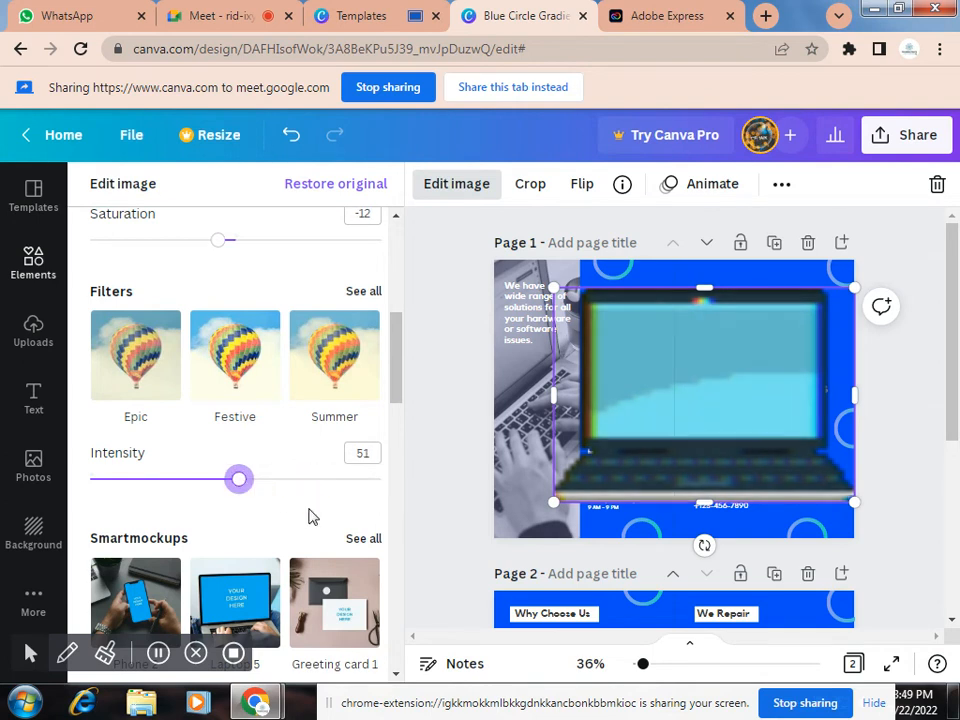
Examine the remaining image editing options, including Smartmockups, ColorMix, Trippy and the suggested extra effects.
scroll(310, 515, down, 3)
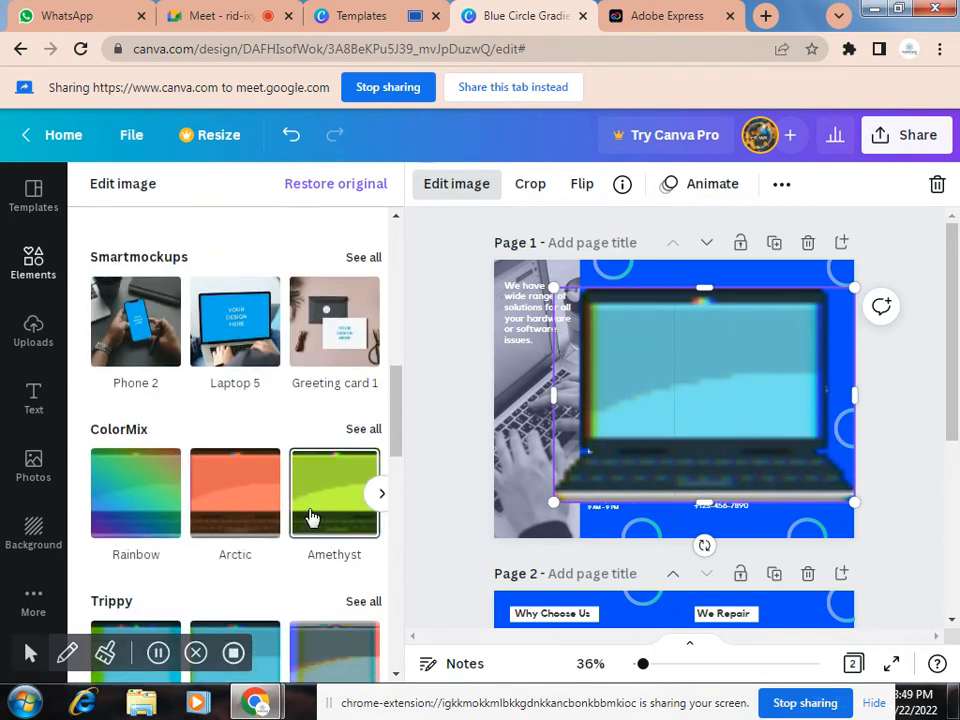
scroll(311, 516, down, 1)
scroll(311, 516, down, 3)
scroll(310, 517, up, 8)
scroll(310, 517, down, 5)
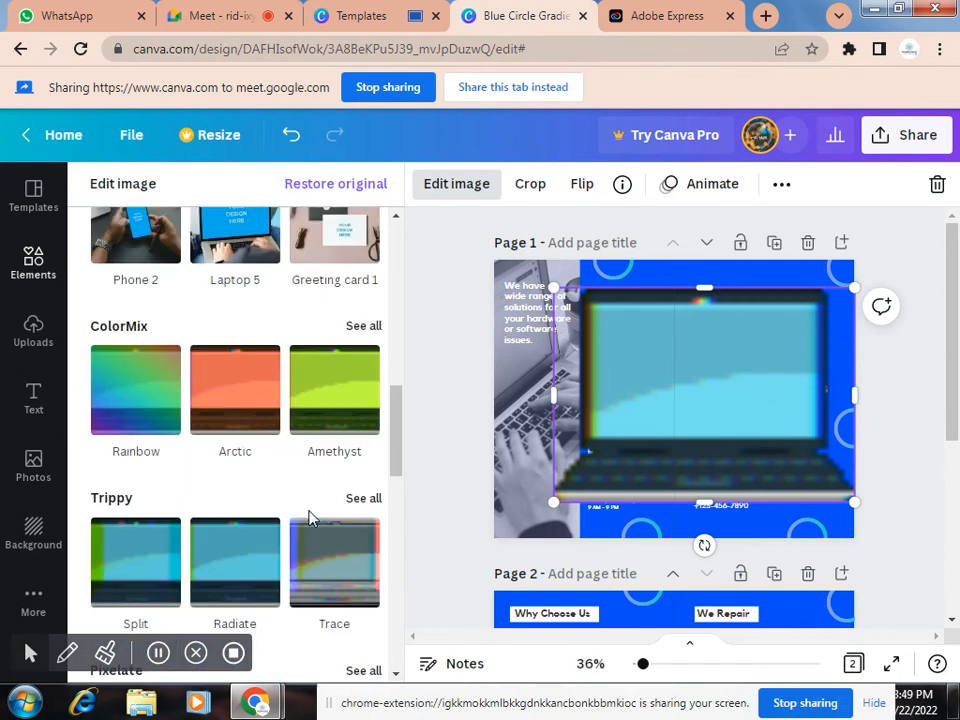
scroll(310, 517, down, 10)
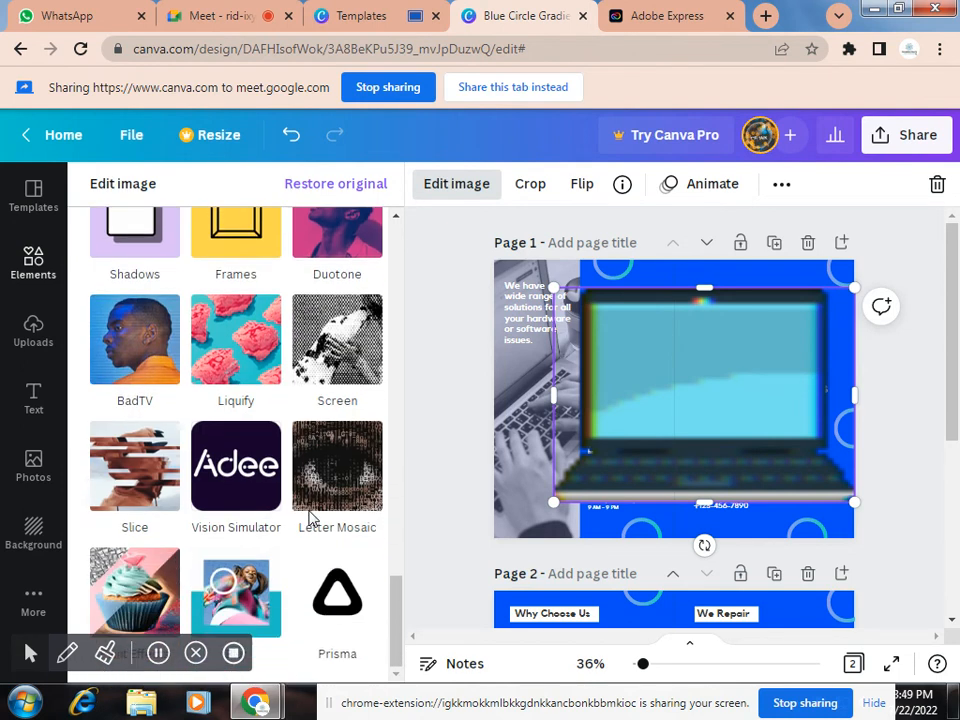
scroll(298, 572, up, 2)
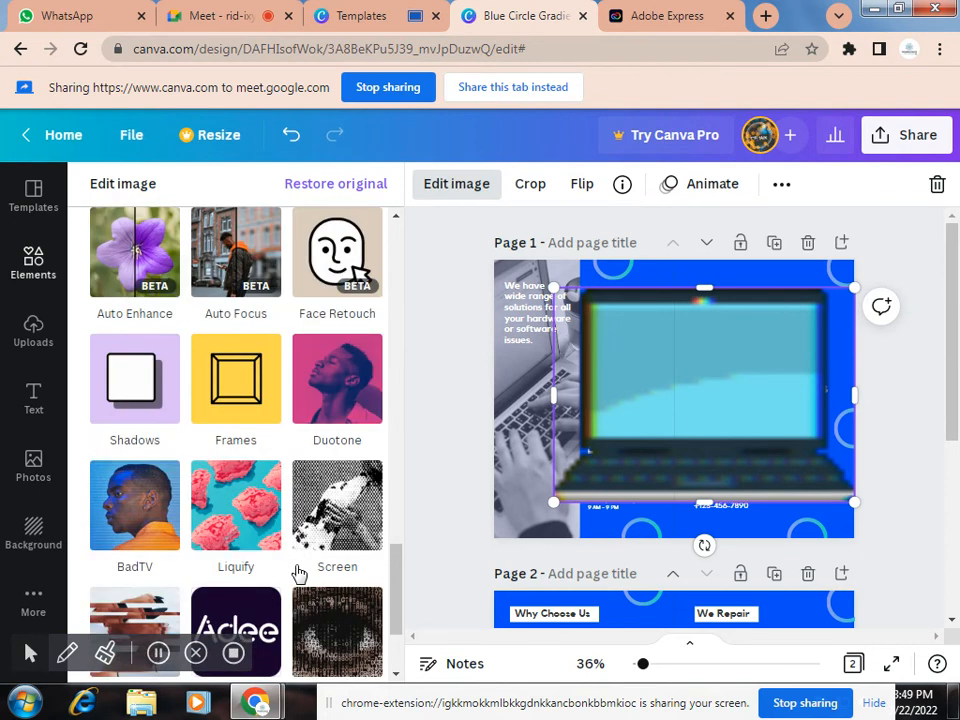
scroll(298, 572, up, 10)
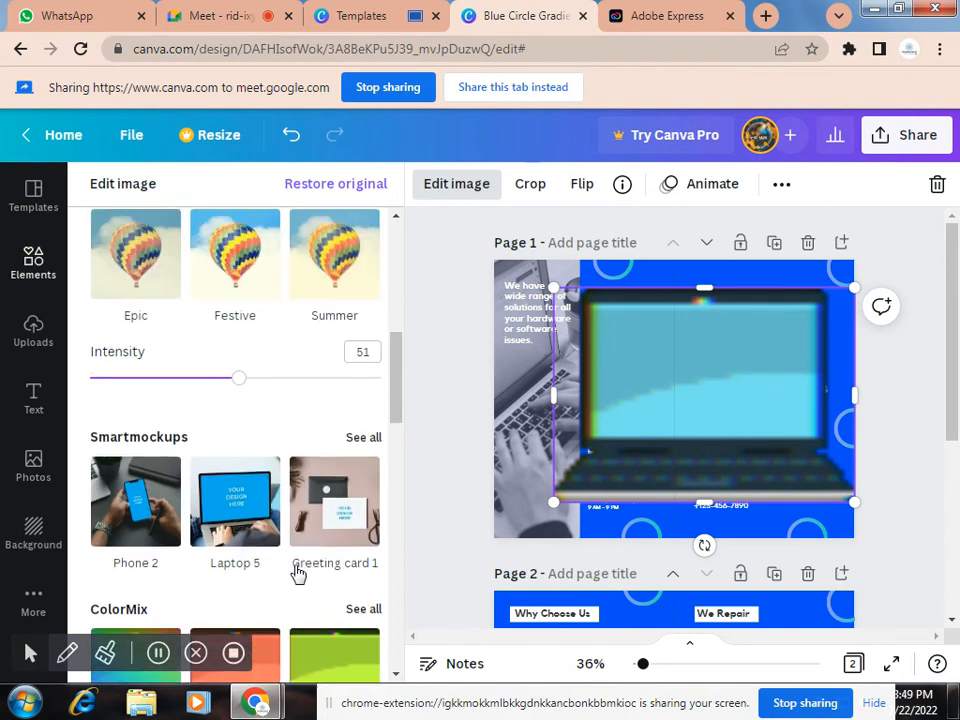
scroll(298, 572, up, 8)
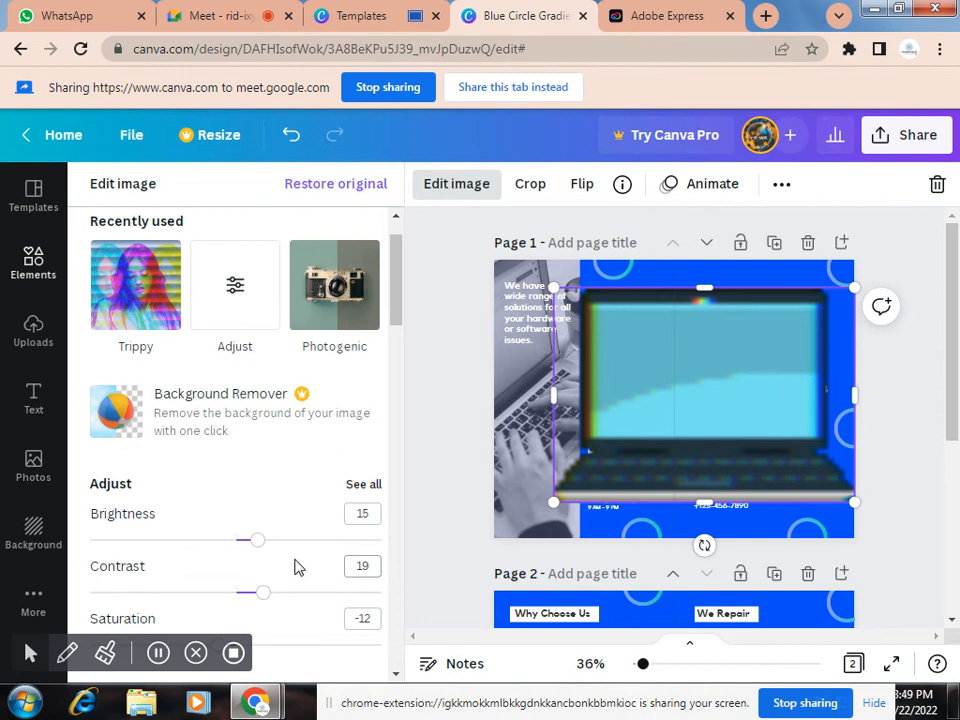
scroll(294, 567, down, 20)
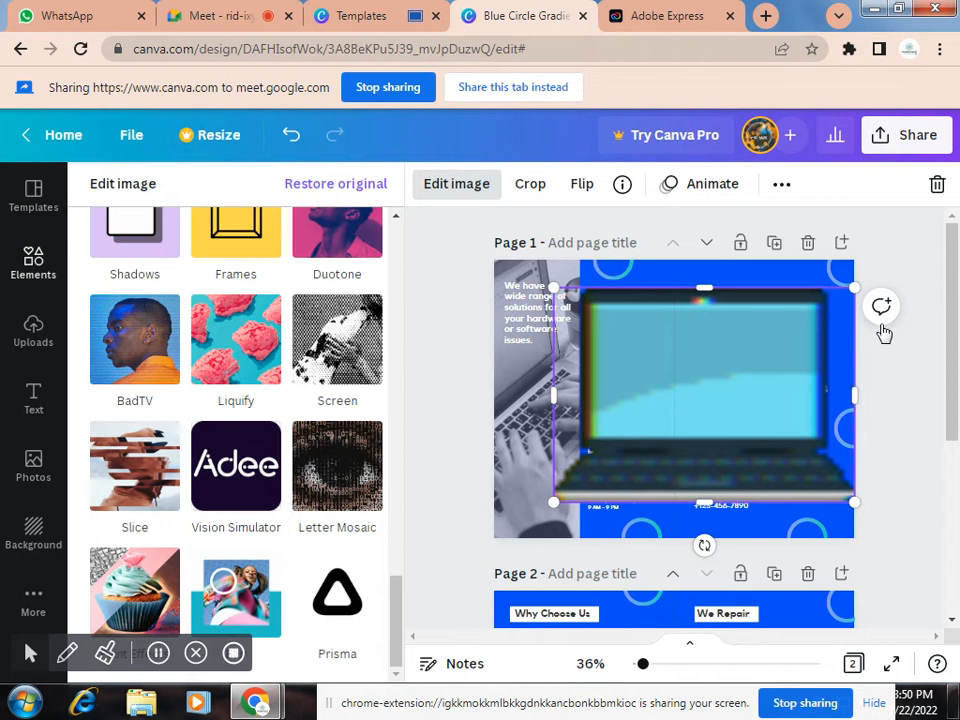
scroll(262, 389, up, 3)
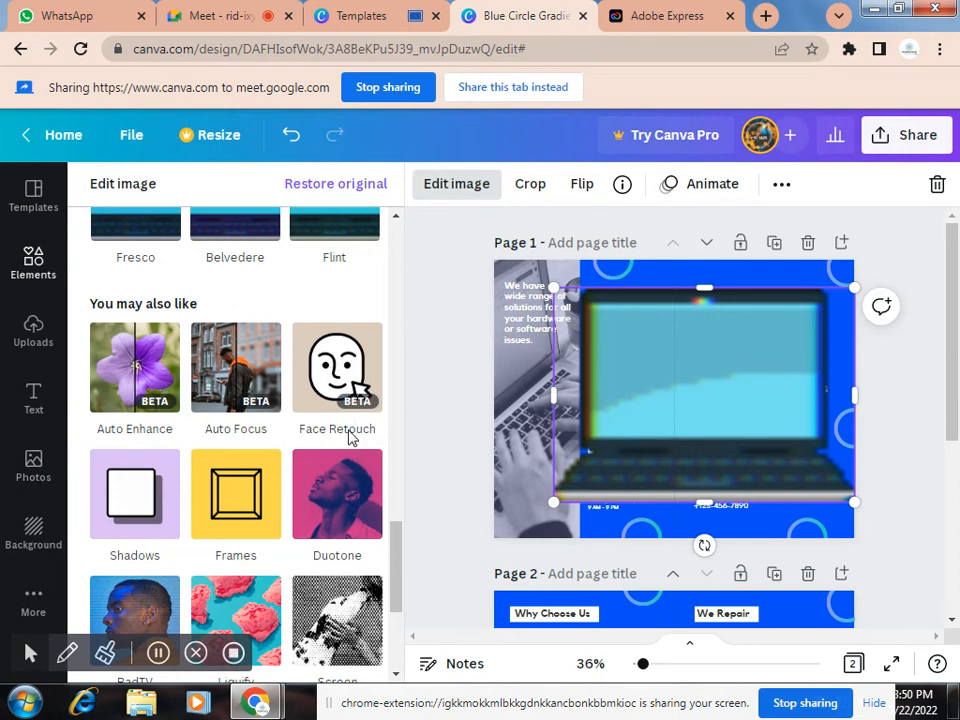
scroll(349, 437, up, 10)
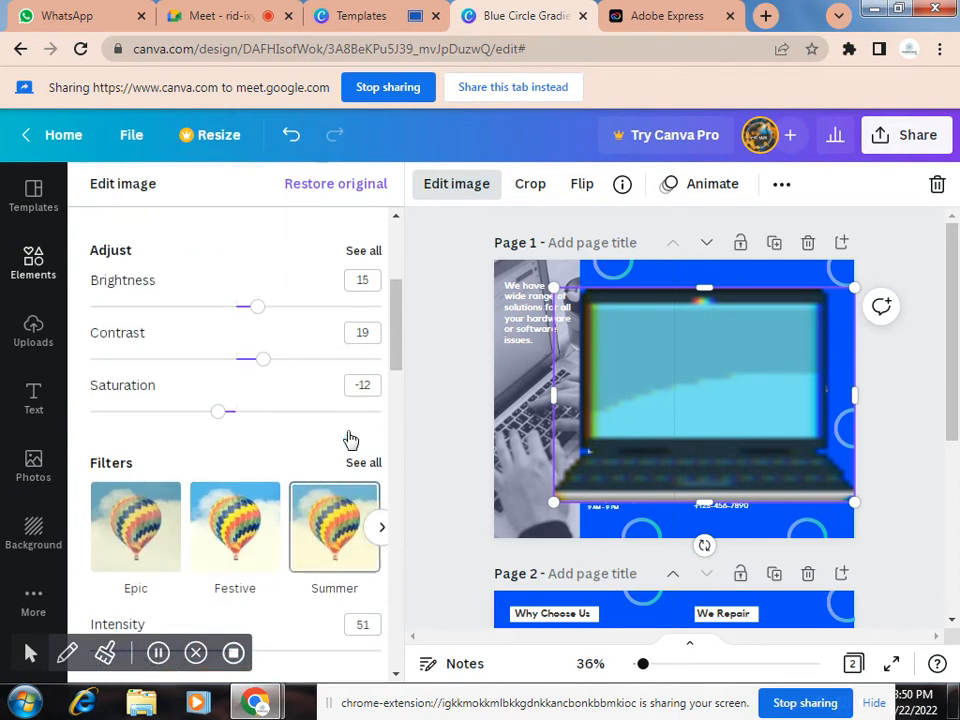
scroll(349, 435, up, 3)
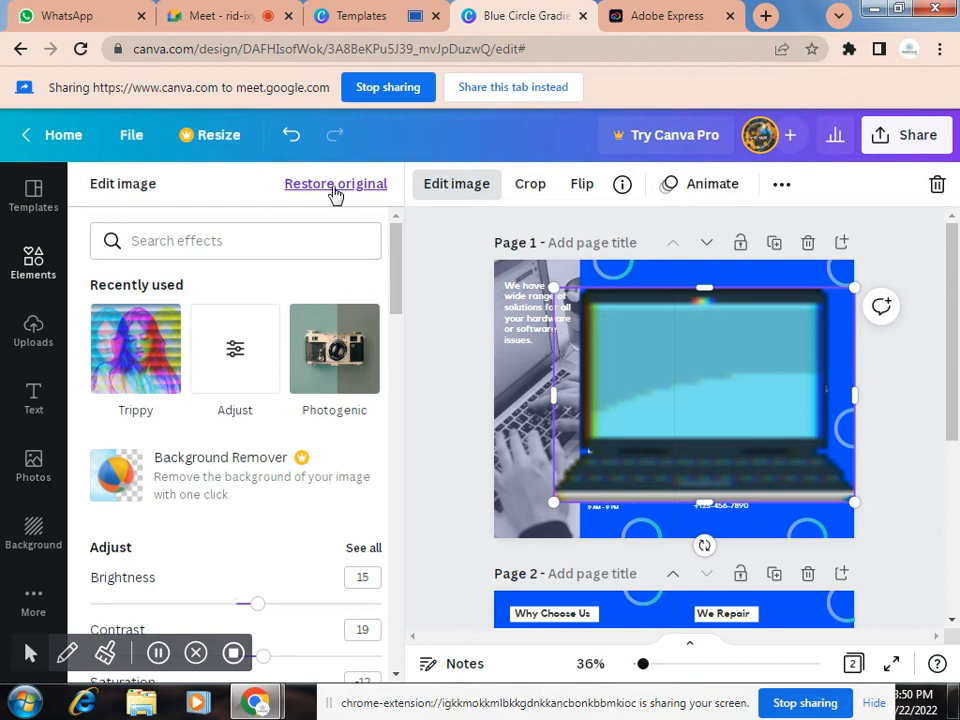
Restore the laptop graphic to its original version and leave image editing.
click(335, 185)
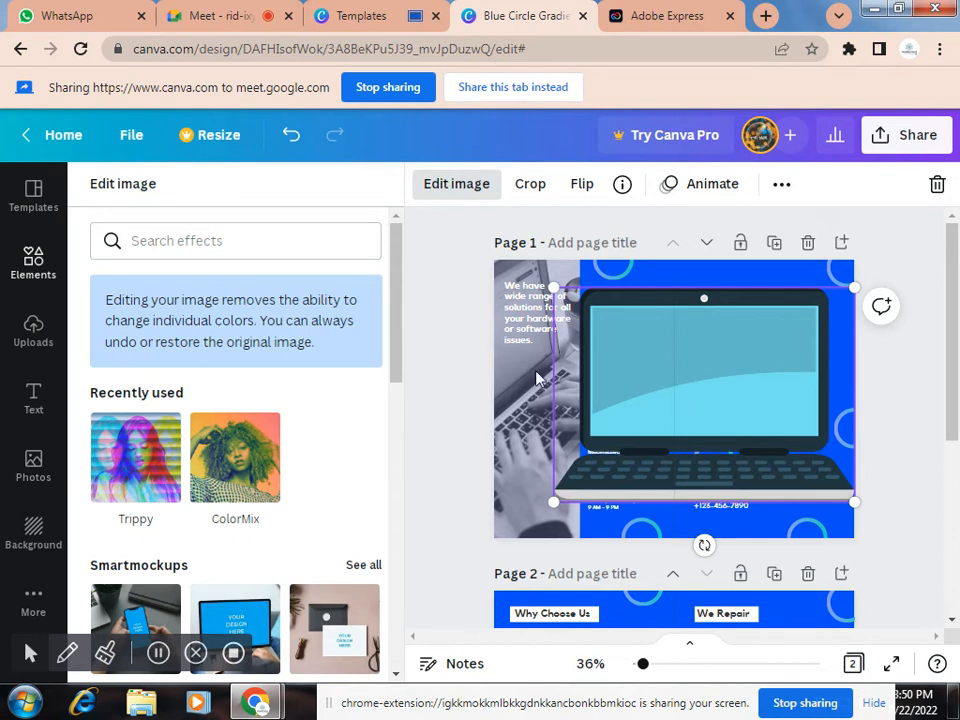
click(425, 342)
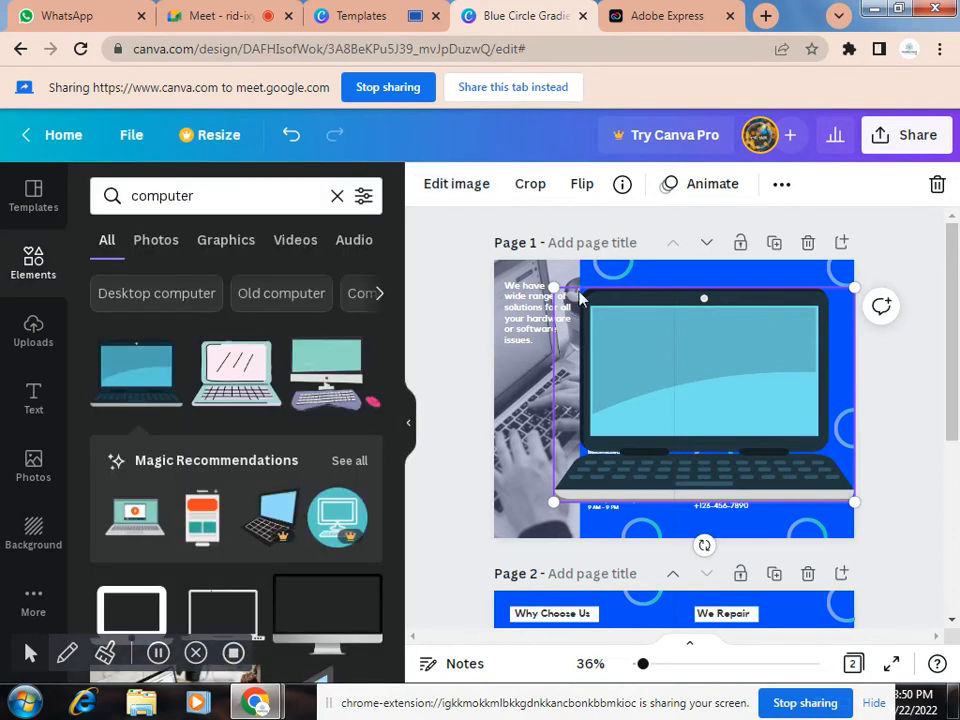
Shrink the laptop graphic from its upper-left corner and move it toward the keyboard photo on page 1.
drag(553, 287, 620, 335)
drag(745, 414, 675, 388)
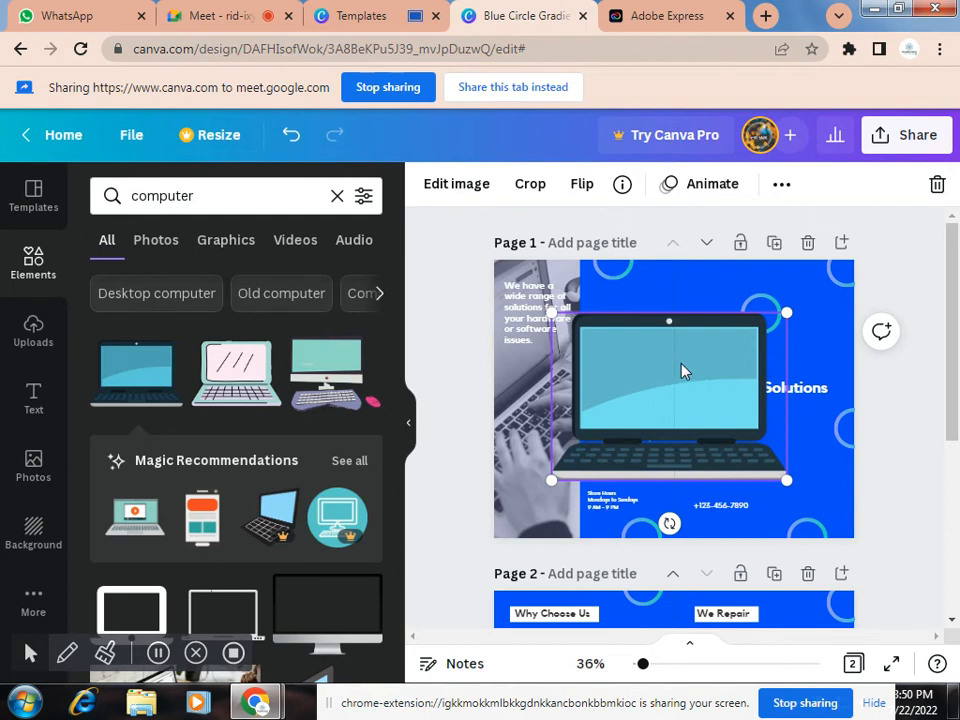
Try cropping the laptop graphic from its lower-right and upper-left corners, and extend the crop back to the full graphic.
double_click(680, 371)
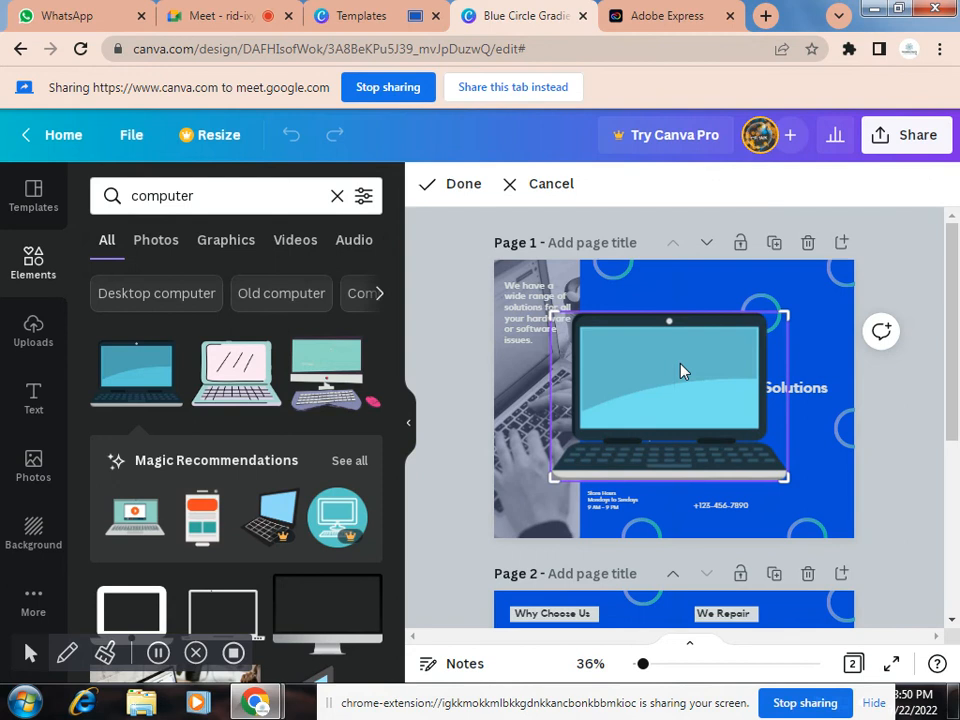
click(549, 186)
click(540, 182)
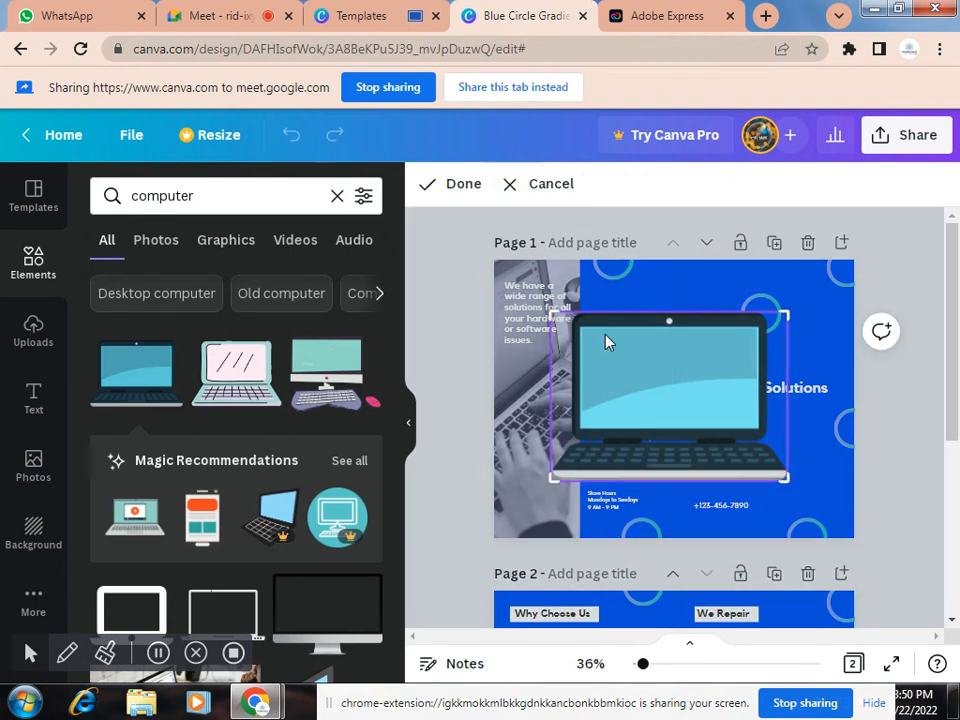
drag(776, 471, 739, 444)
drag(783, 481, 710, 433)
drag(554, 314, 633, 343)
drag(713, 434, 790, 482)
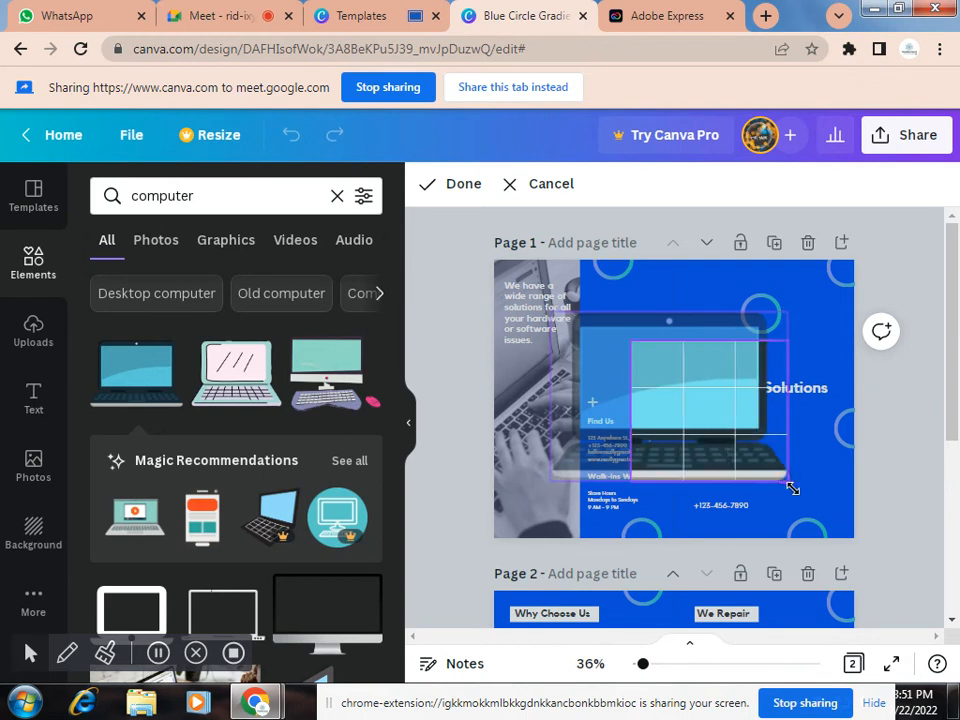
drag(630, 337, 546, 310)
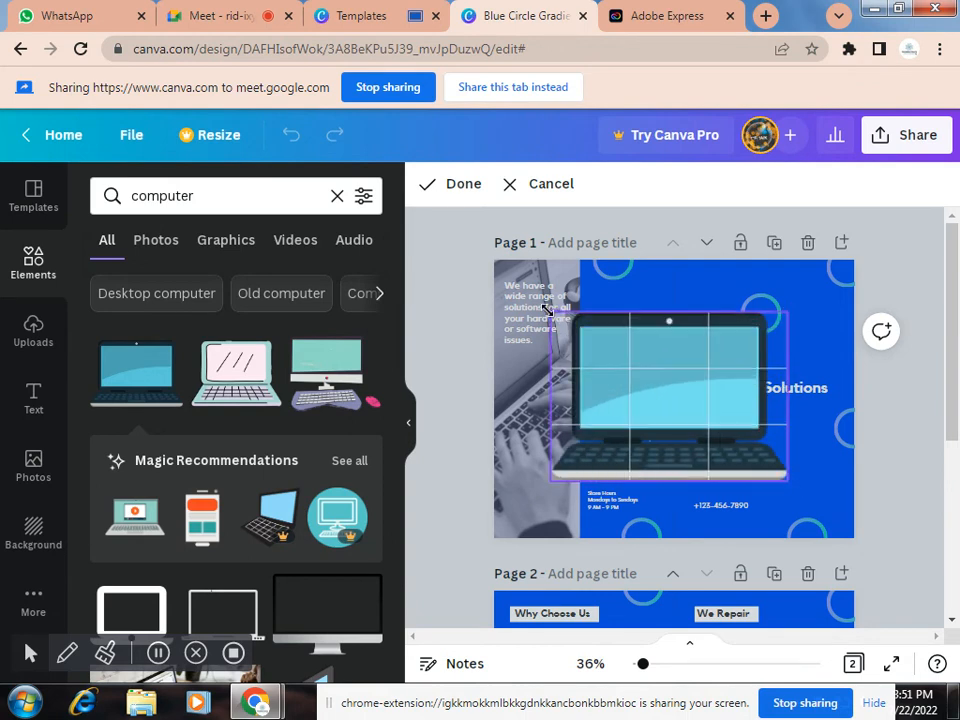
click(456, 186)
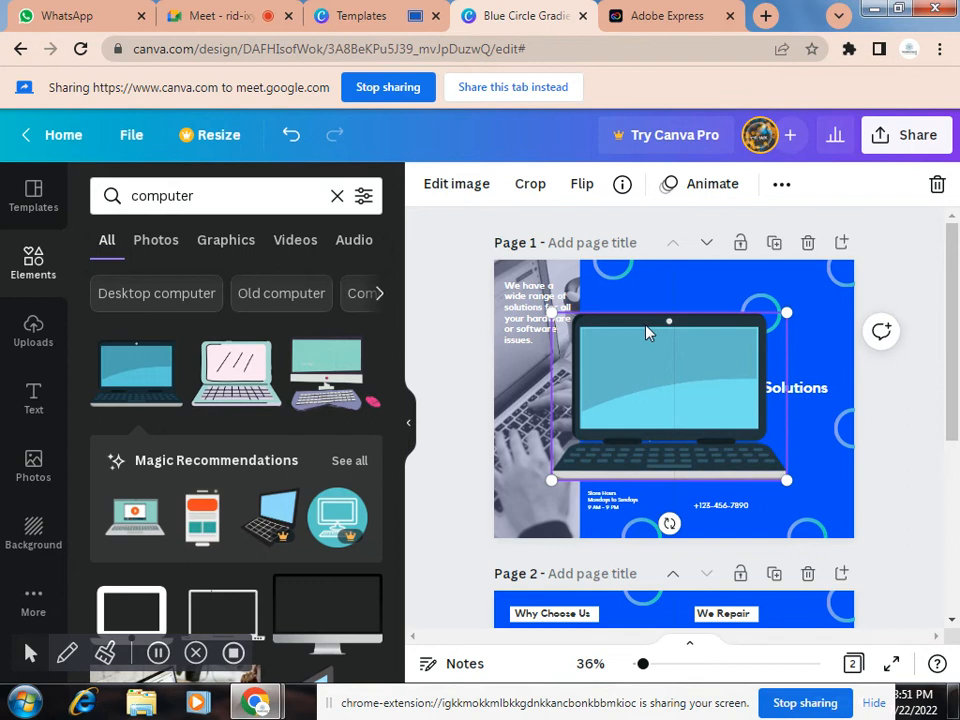
Try flipping the laptop graphic horizontally and vertically, and flip it back to its original orientation.
click(586, 194)
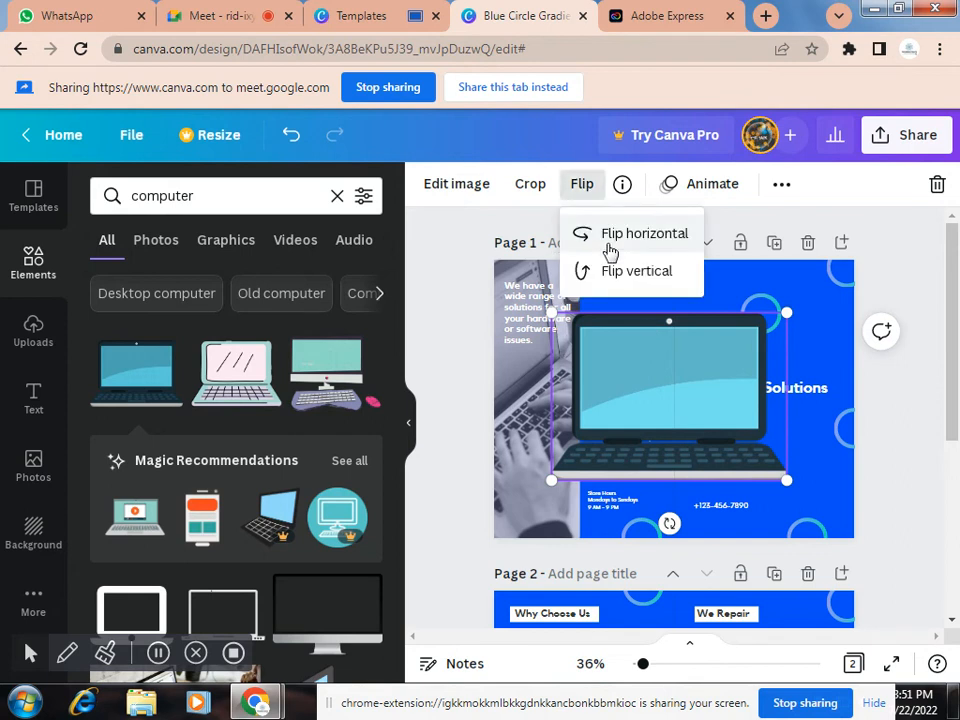
click(610, 240)
click(619, 271)
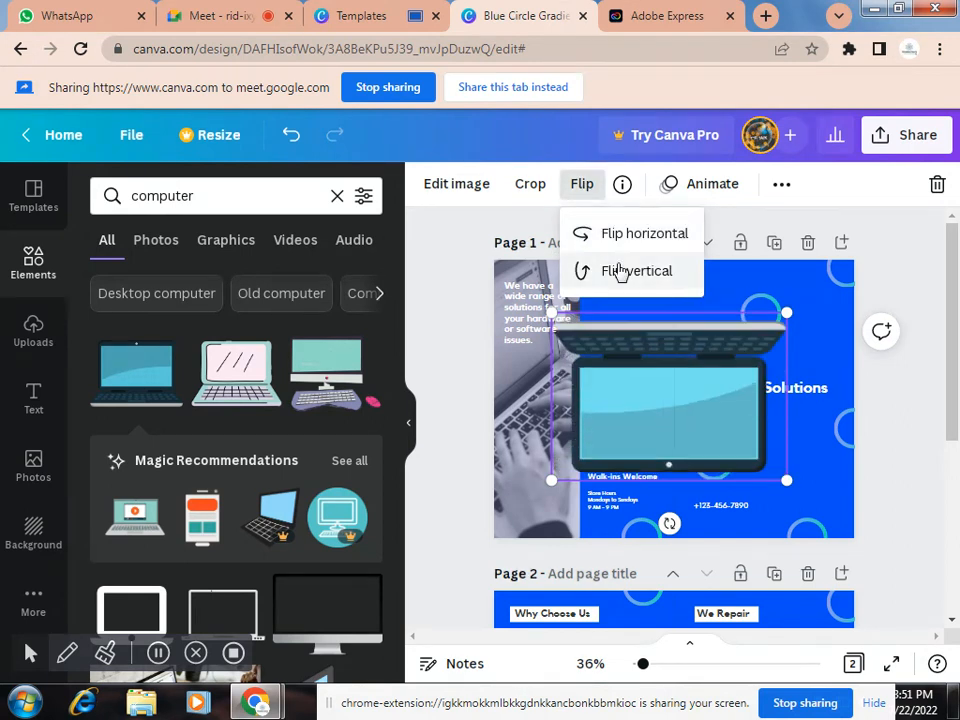
click(618, 271)
click(614, 238)
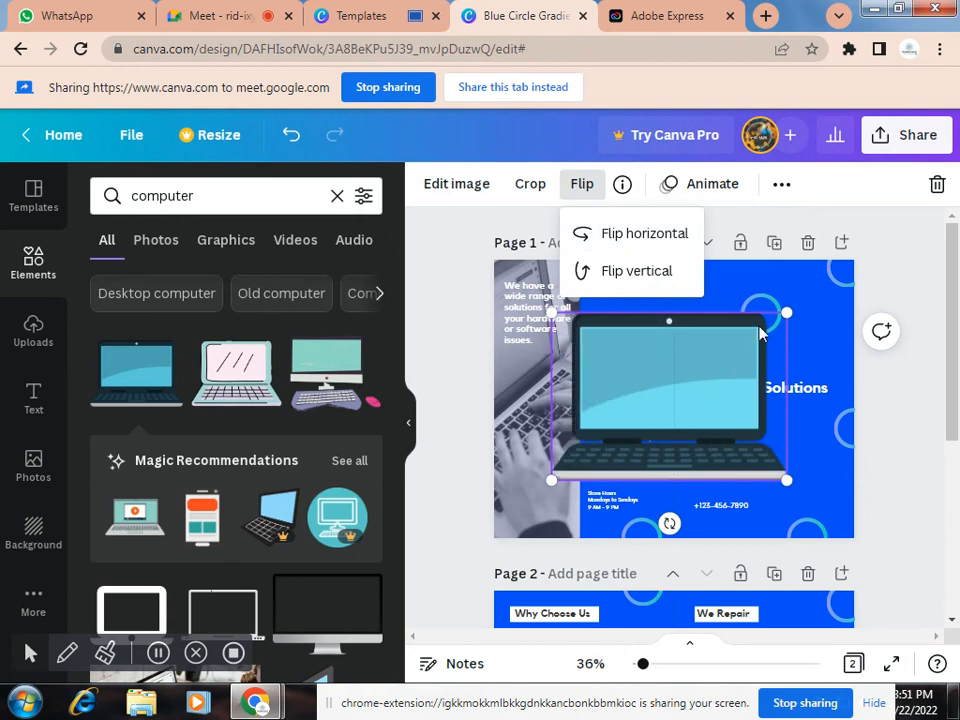
click(891, 409)
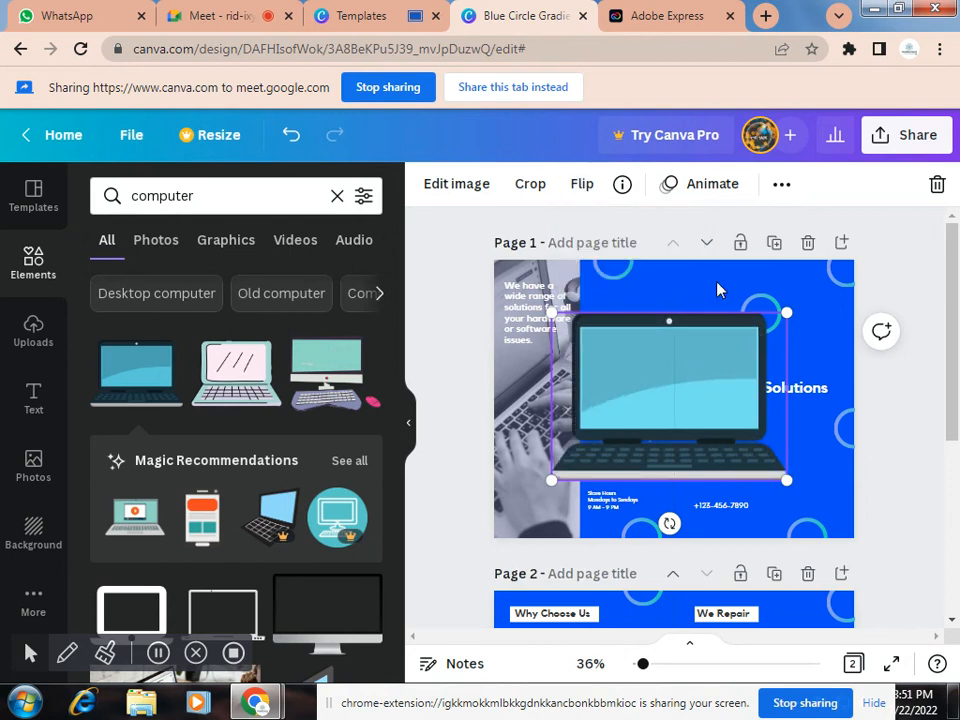
Browse the Basic and Scale photo animations and apply Wipe to the laptop graphic.
click(720, 190)
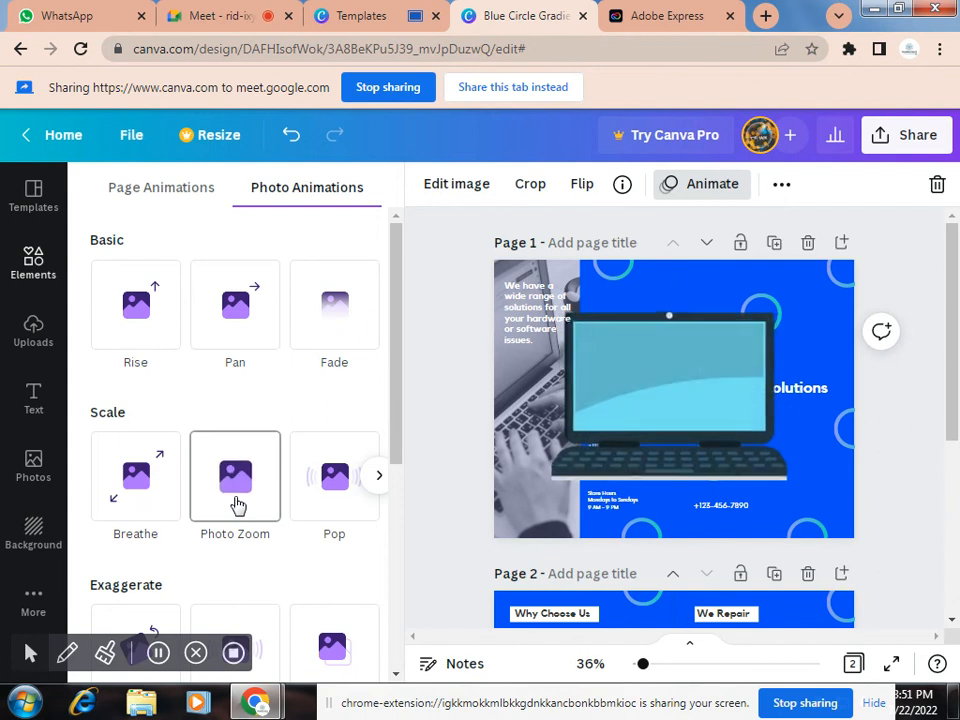
click(380, 484)
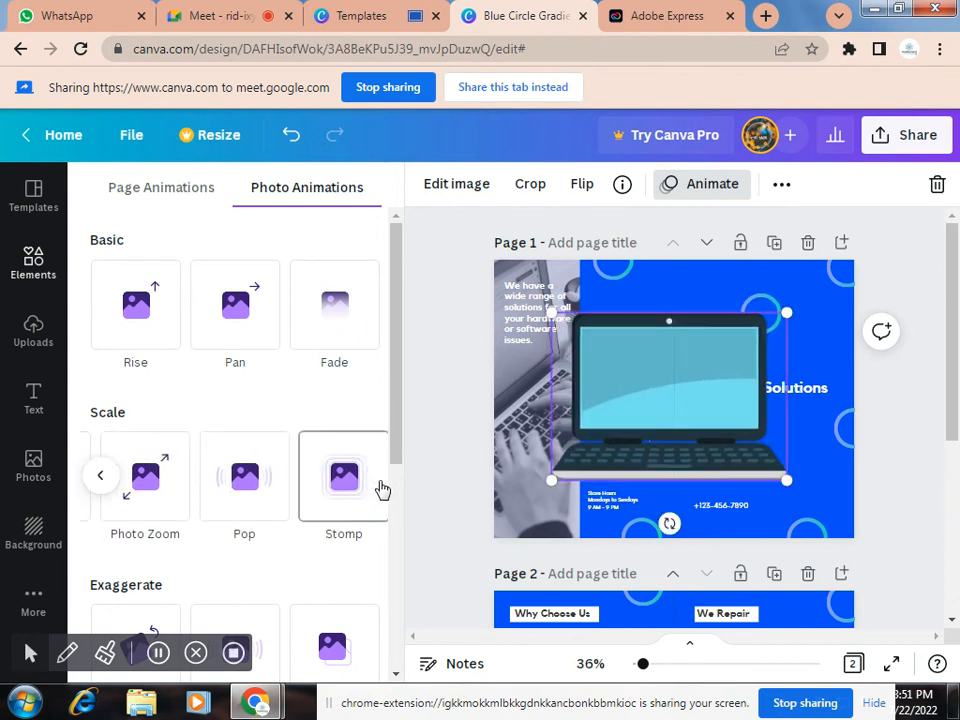
click(379, 307)
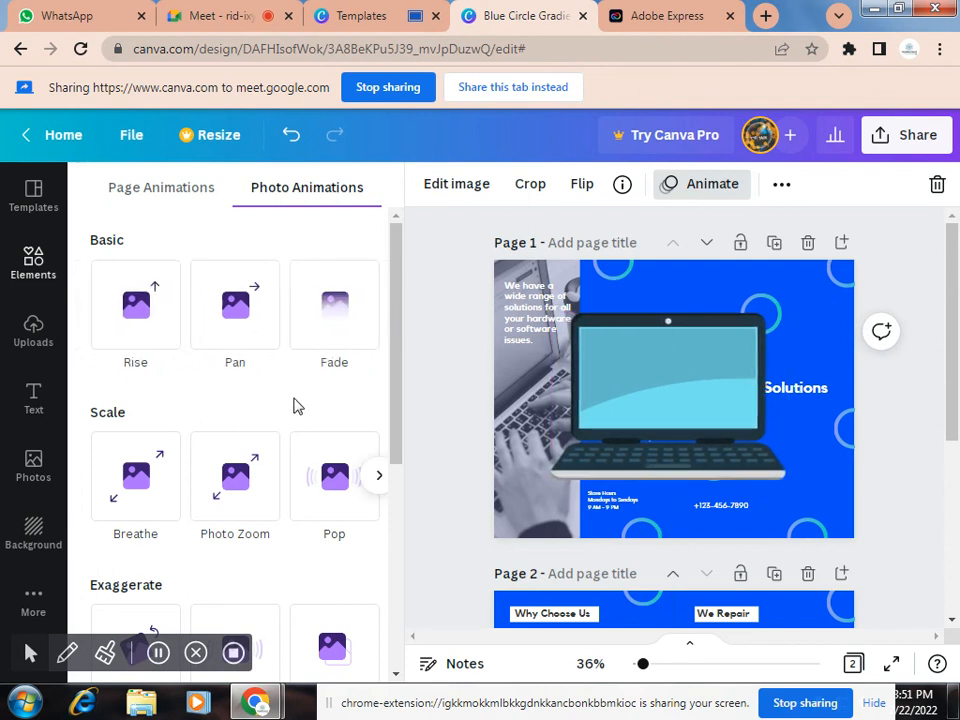
click(378, 305)
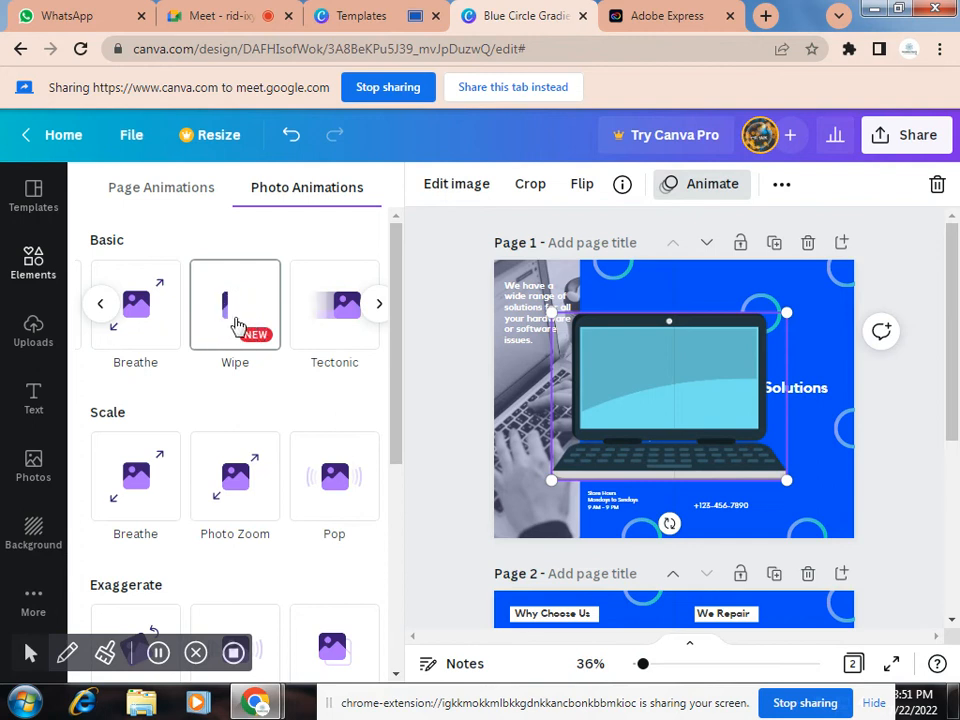
scroll(256, 340, left, 3)
click(385, 305)
click(378, 308)
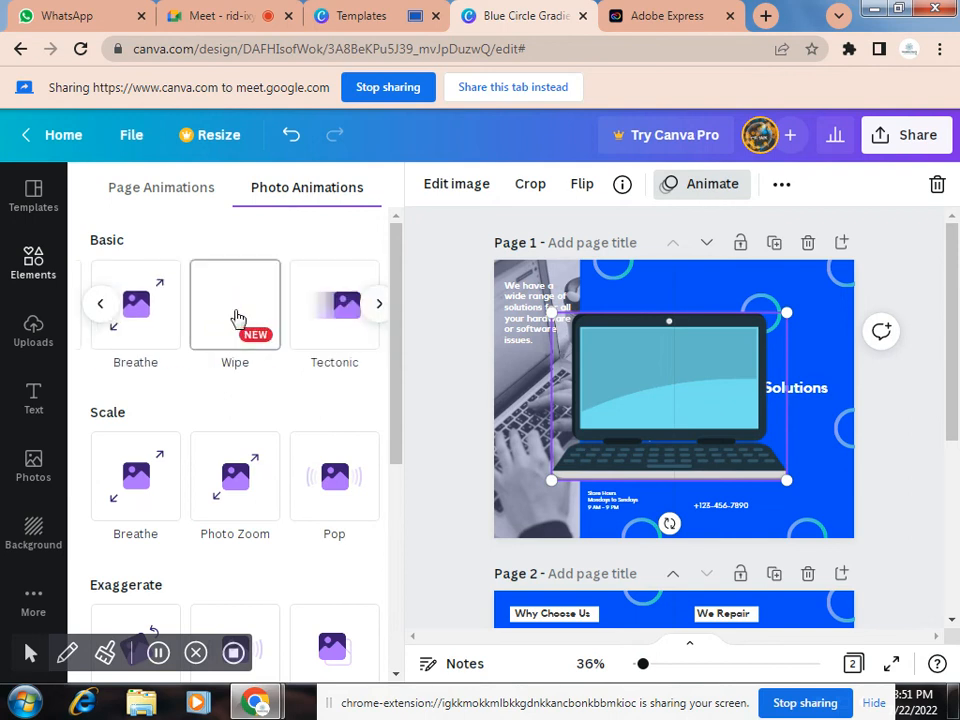
click(238, 316)
scroll(236, 317, down, 2)
scroll(236, 317, up, 2)
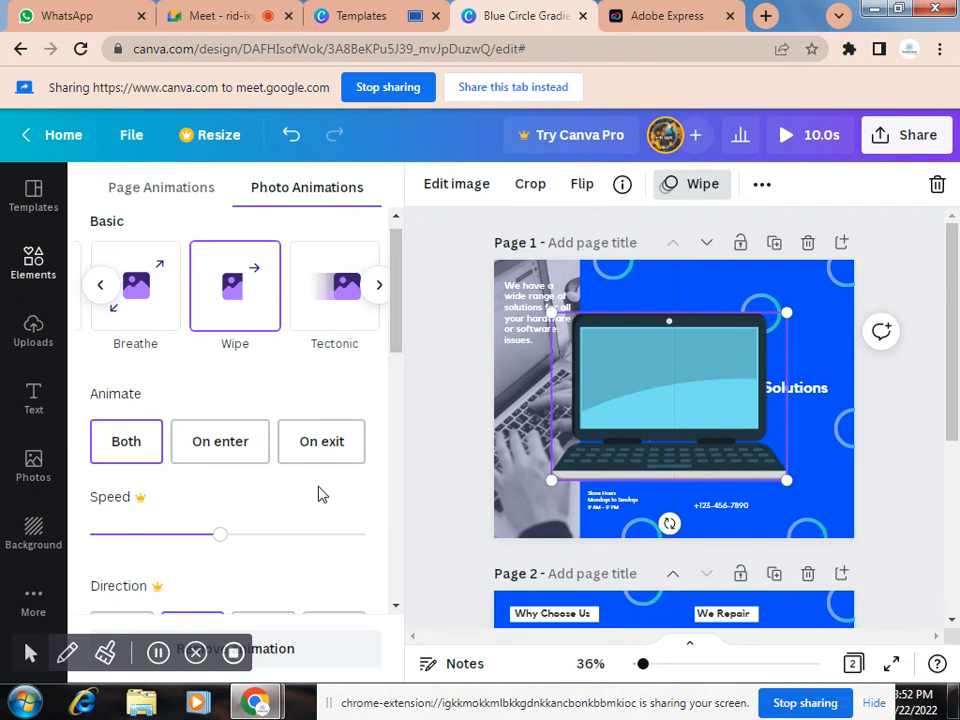
Try the Wipe animation with On enter and On exit, and set it back to Both.
click(225, 452)
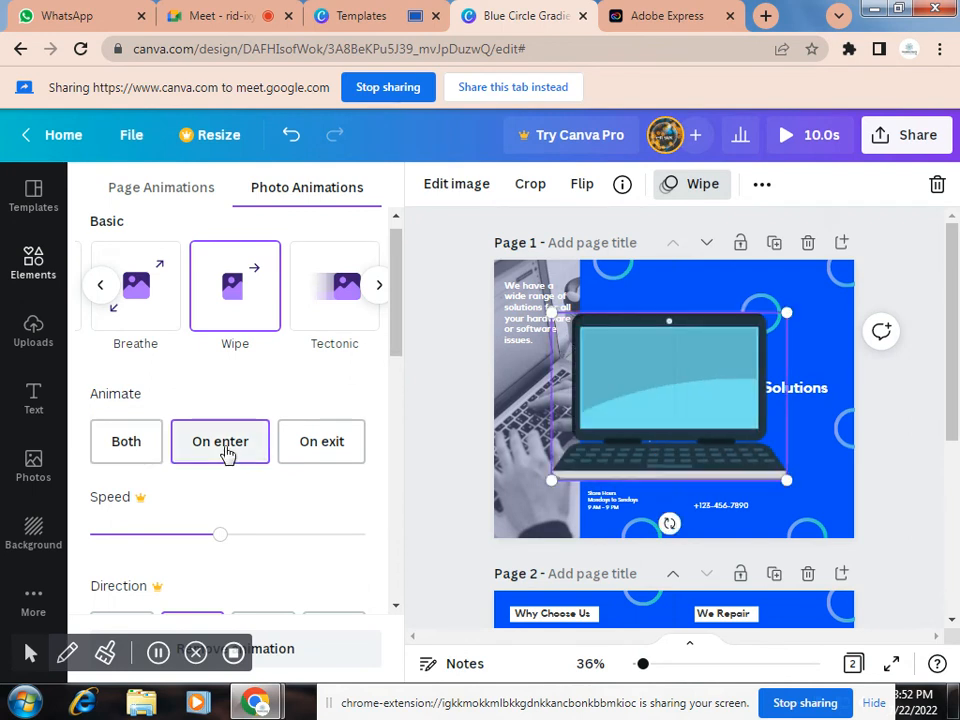
click(327, 459)
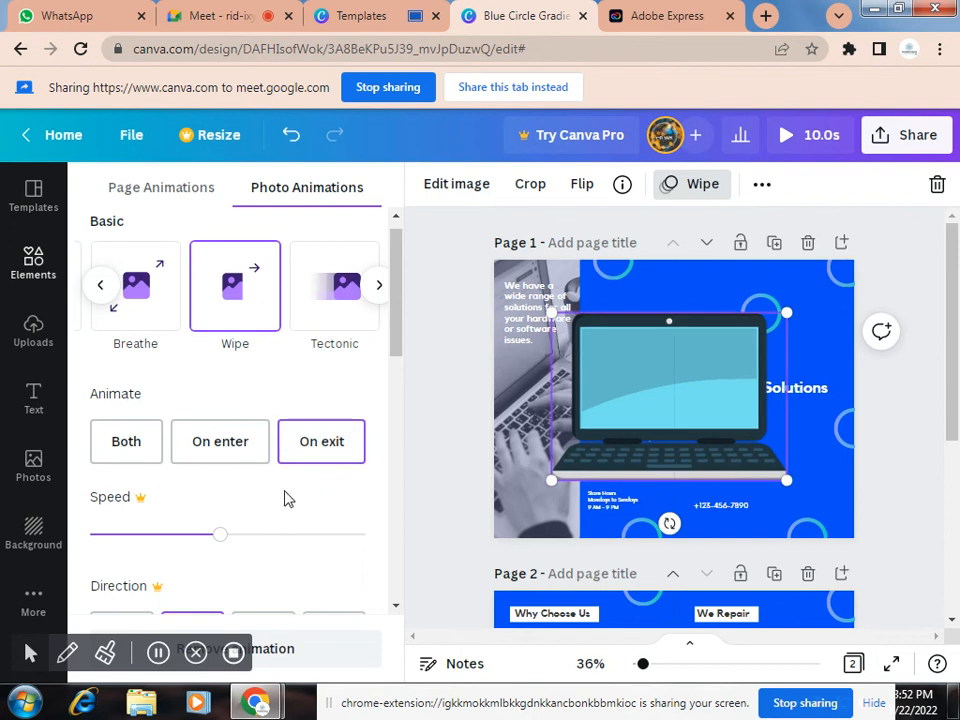
click(135, 450)
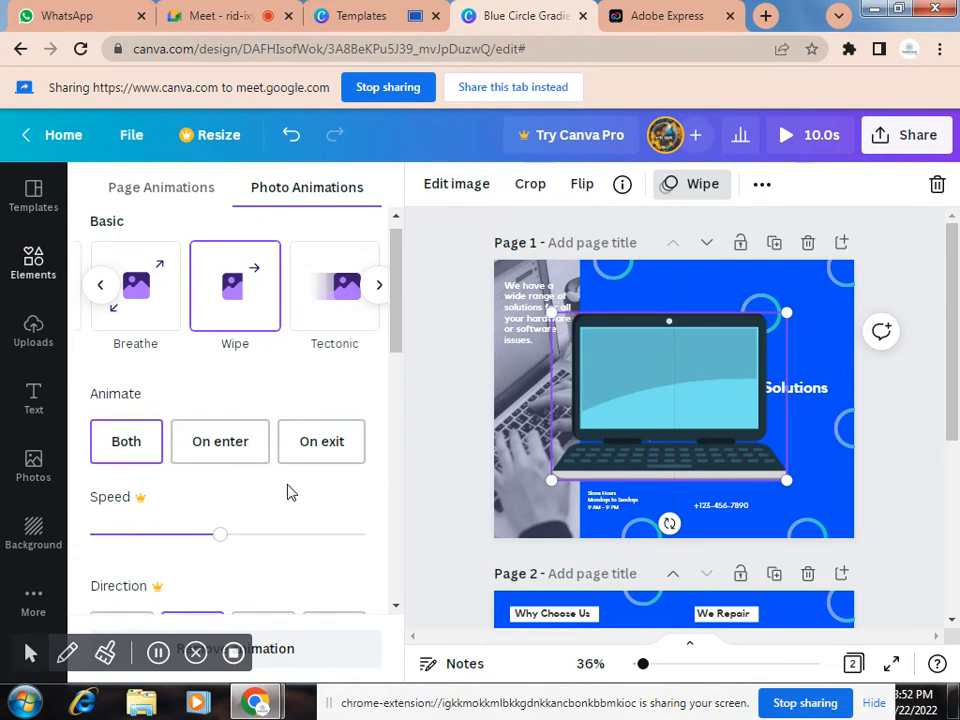
Try to increase the Wipe animation's speed and dismiss the Canva Pro offer.
scroll(288, 492, down, 3)
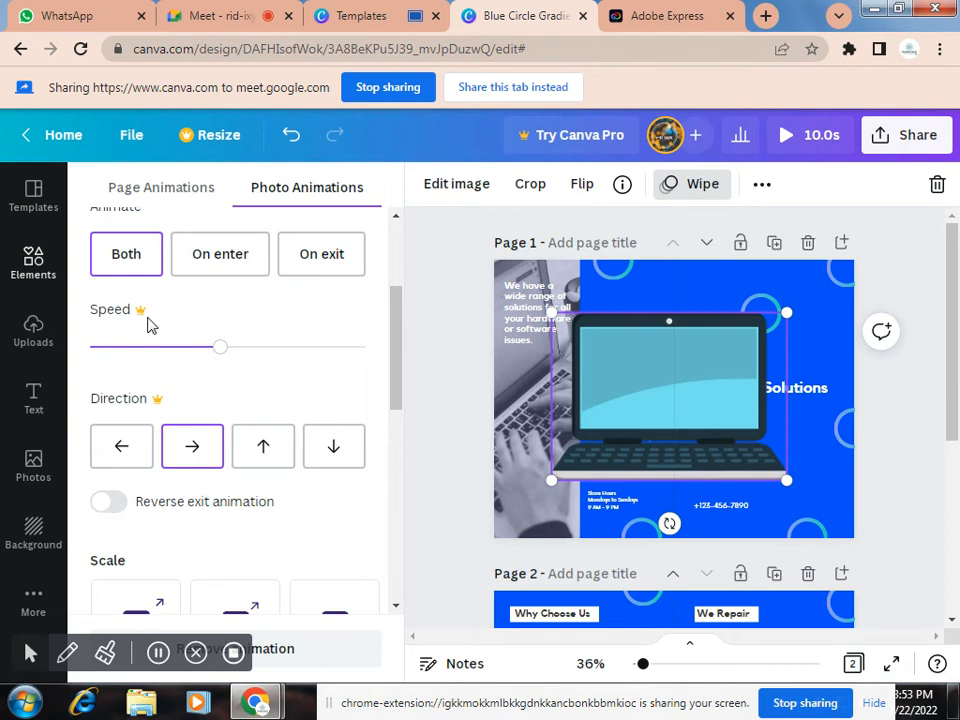
click(285, 358)
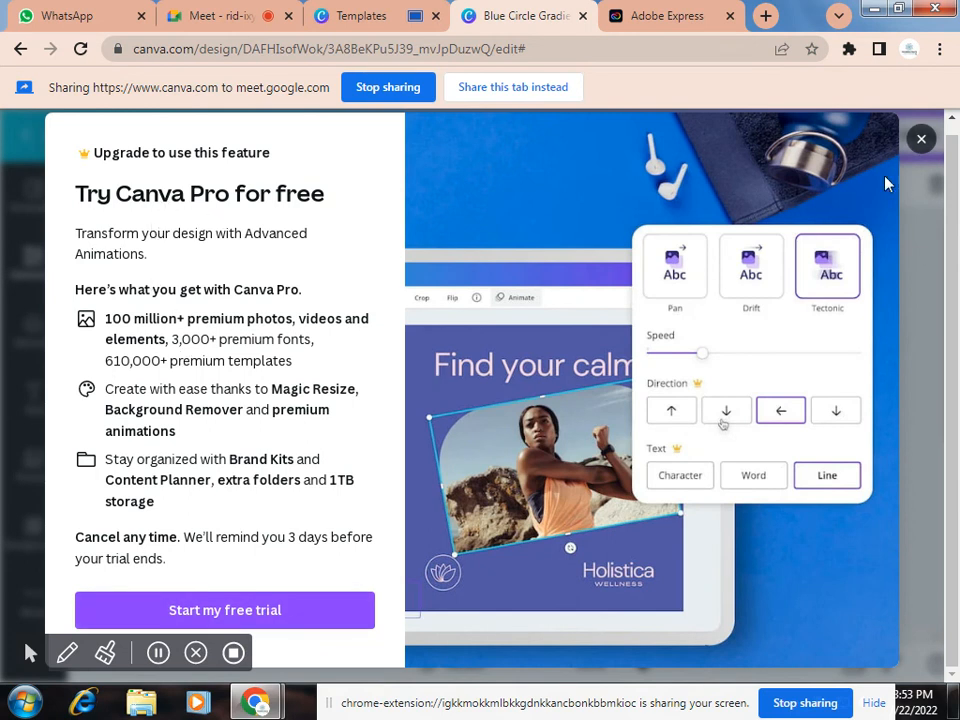
click(921, 139)
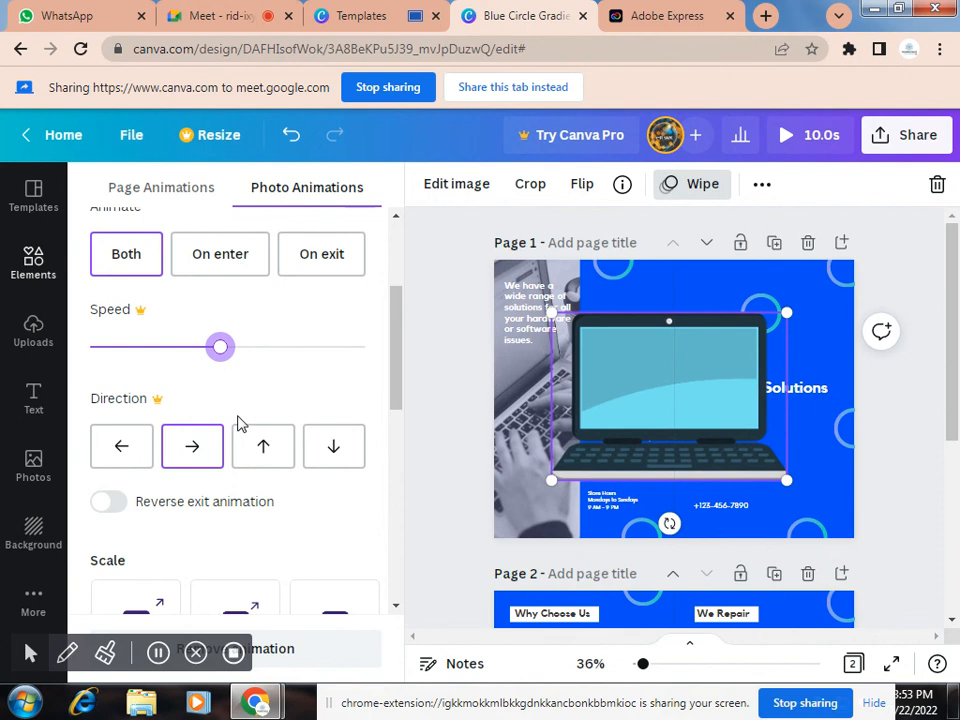
Examine the Wipe settings and the other photo animations, including Exaggerate, Slide in & out and Photo Movement.
scroll(240, 424, up, 3)
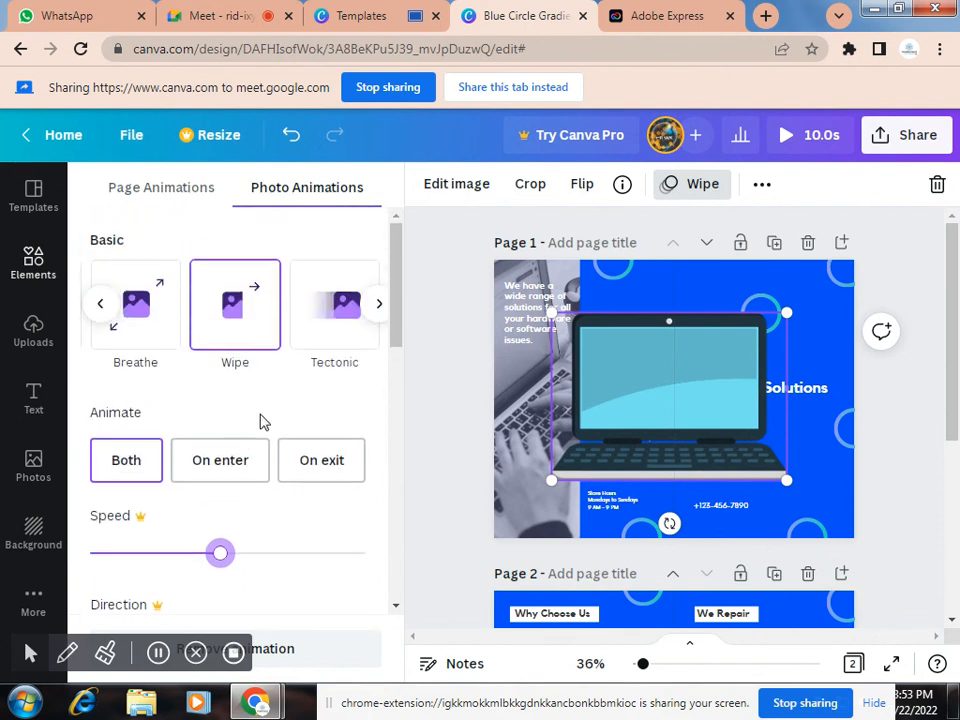
scroll(200, 425, down, 5)
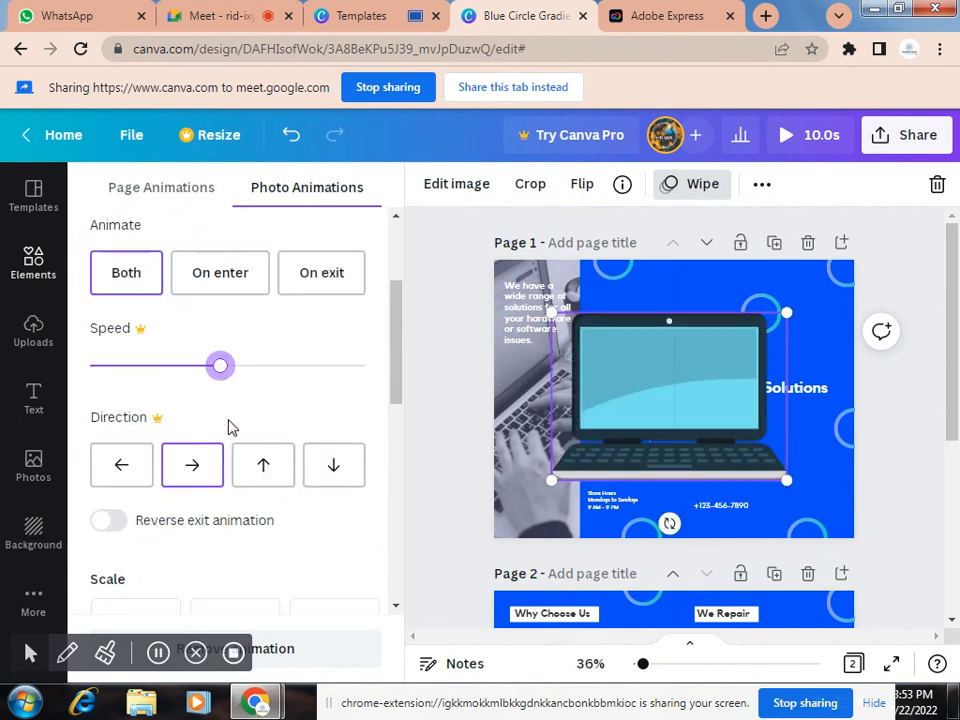
scroll(229, 428, down, 5)
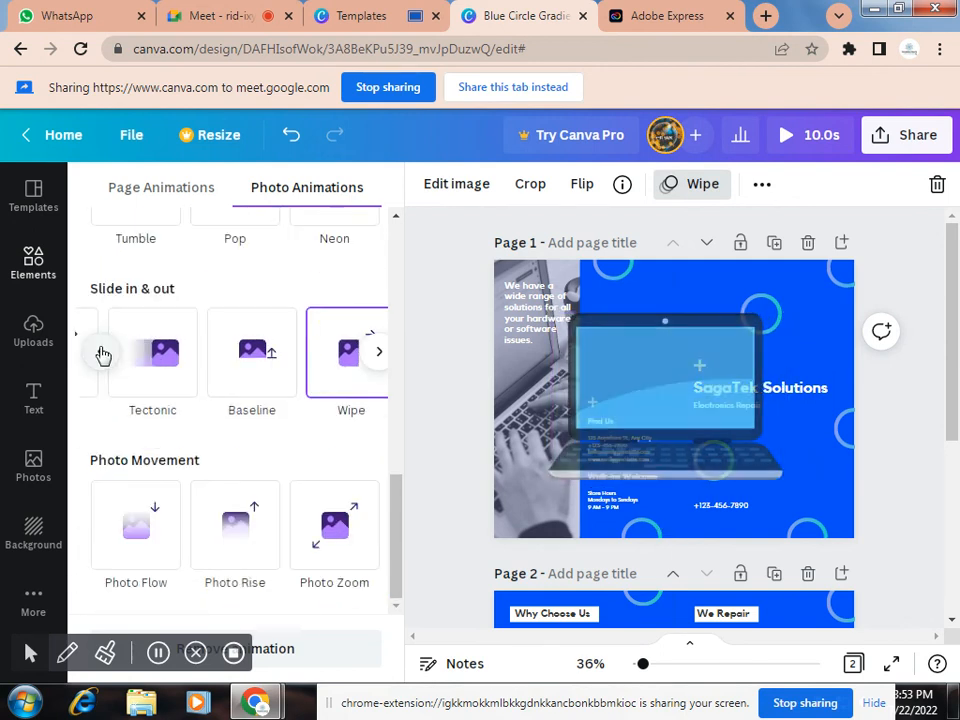
click(99, 353)
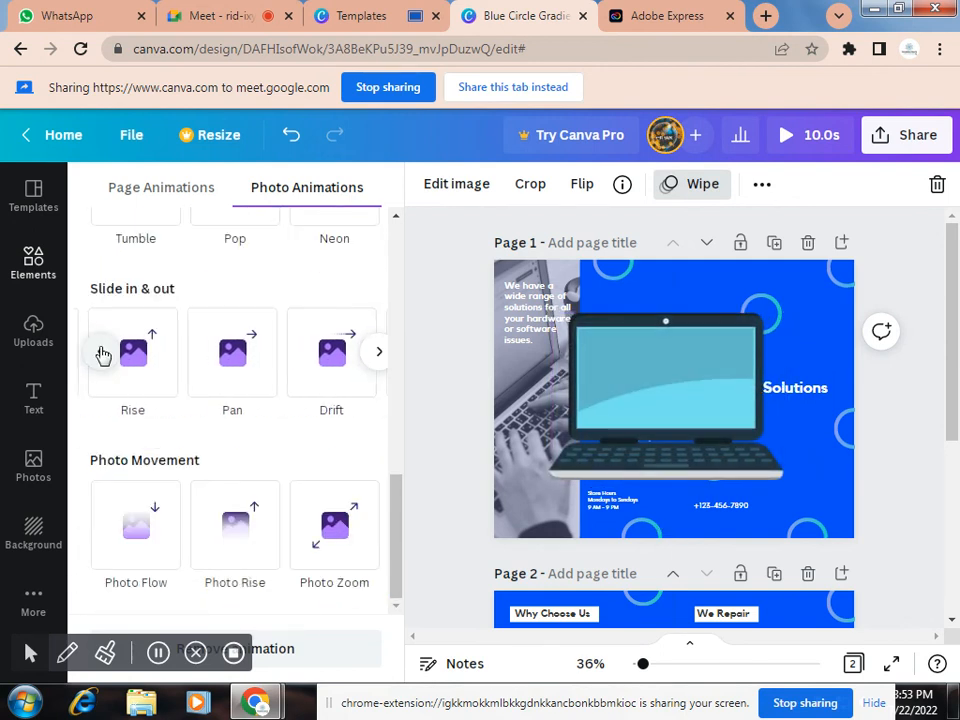
click(379, 351)
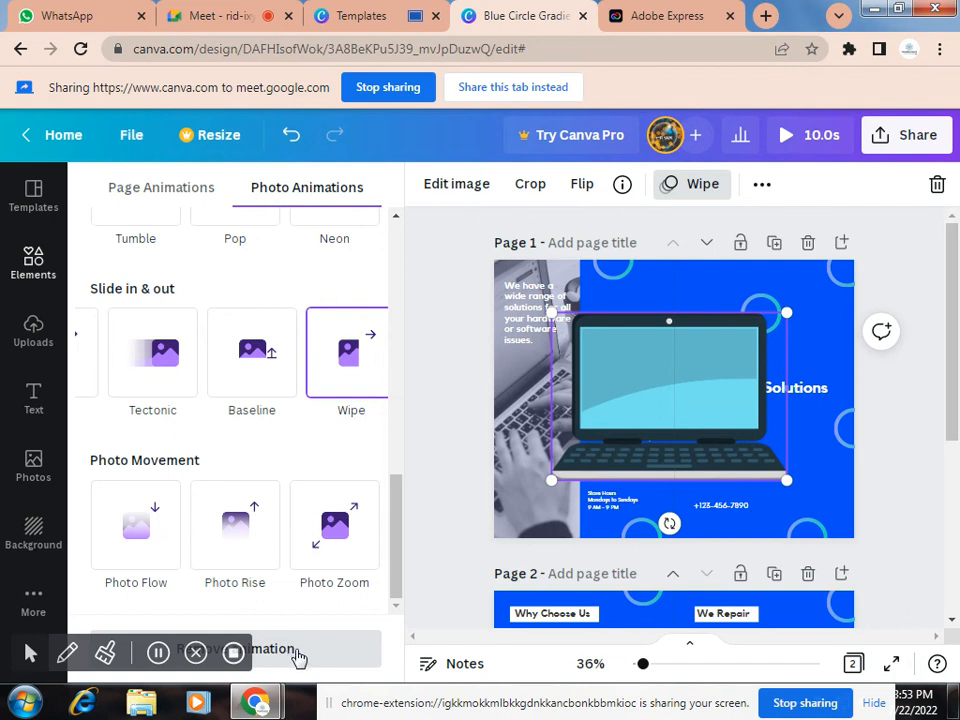
scroll(318, 507, up, 2)
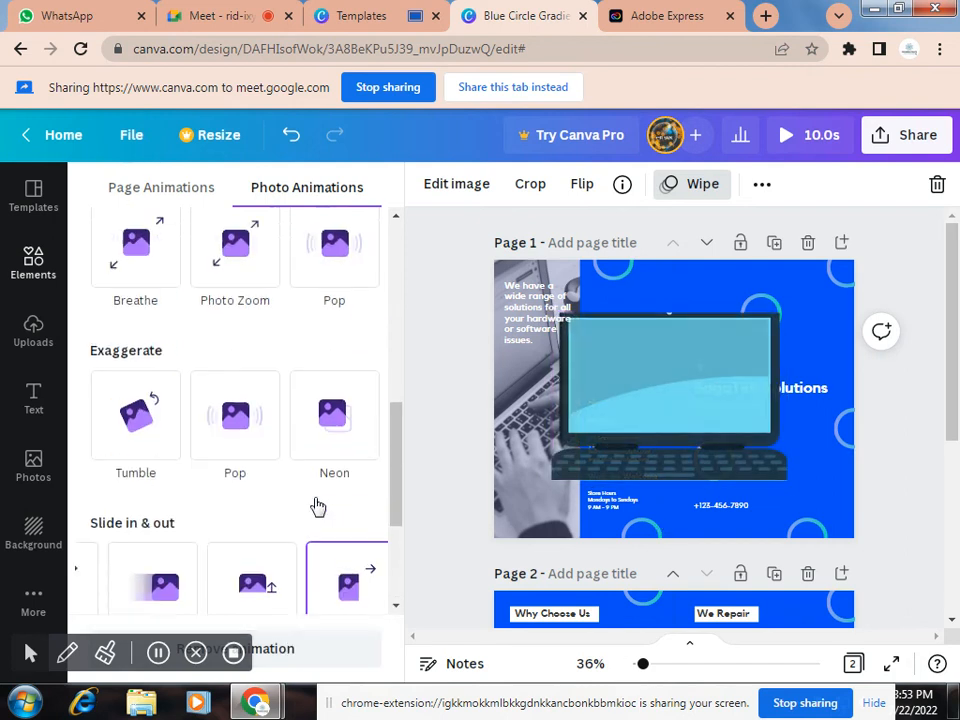
scroll(318, 507, up, 6)
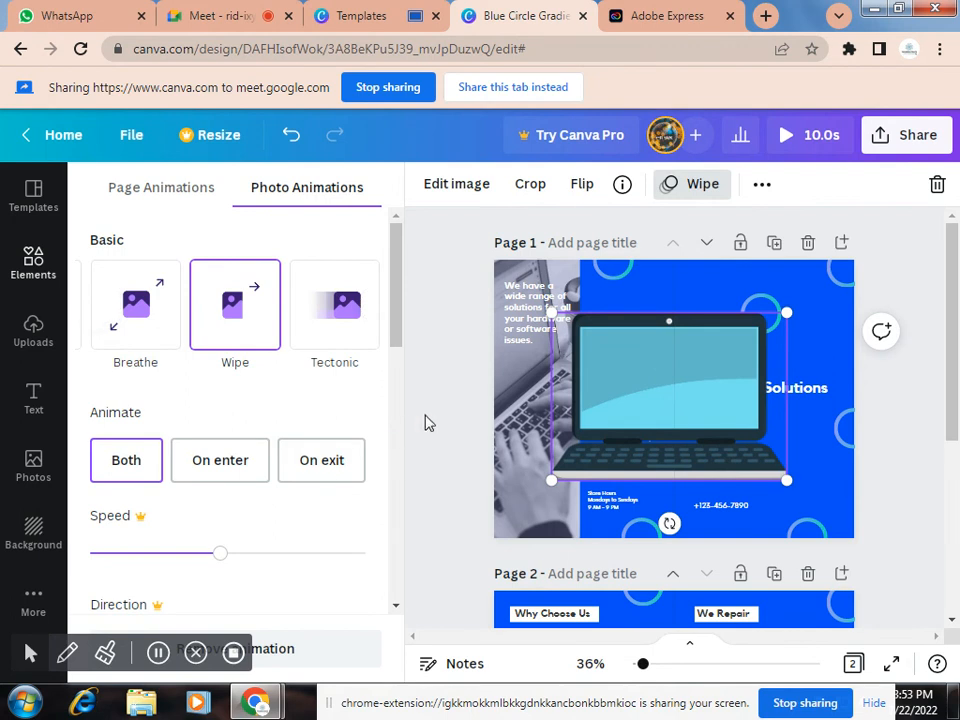
Shrink the laptop graphic from its upper-right corner so that it clears the SagaTek Solutions title on page 1.
drag(785, 313, 625, 383)
Try the Sleek page animation on page 1 and replace it with the Fun combination.
click(164, 196)
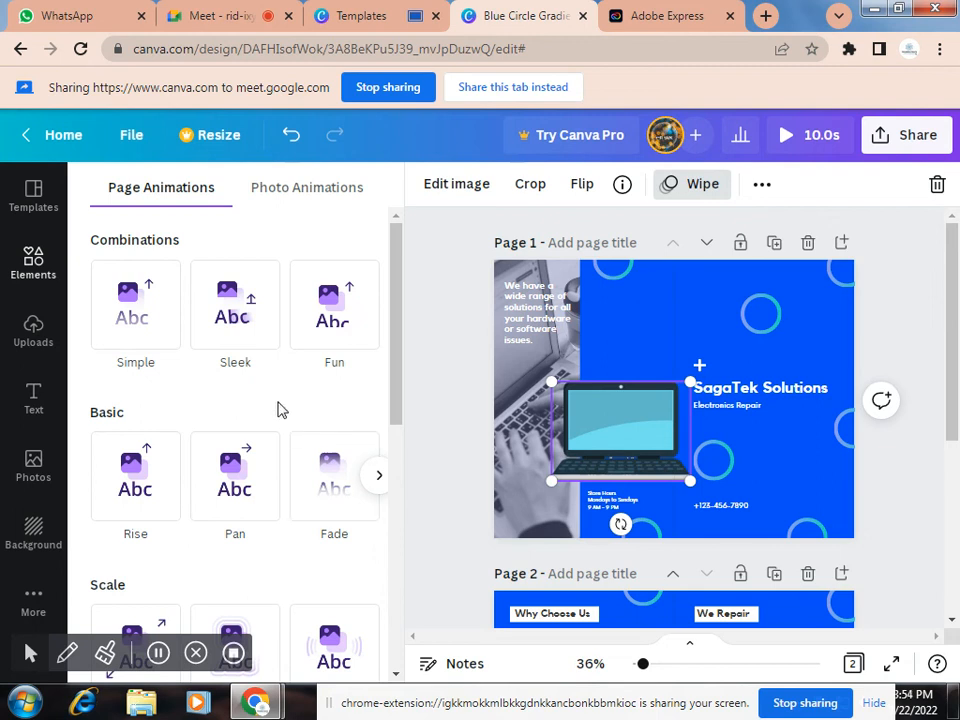
click(246, 338)
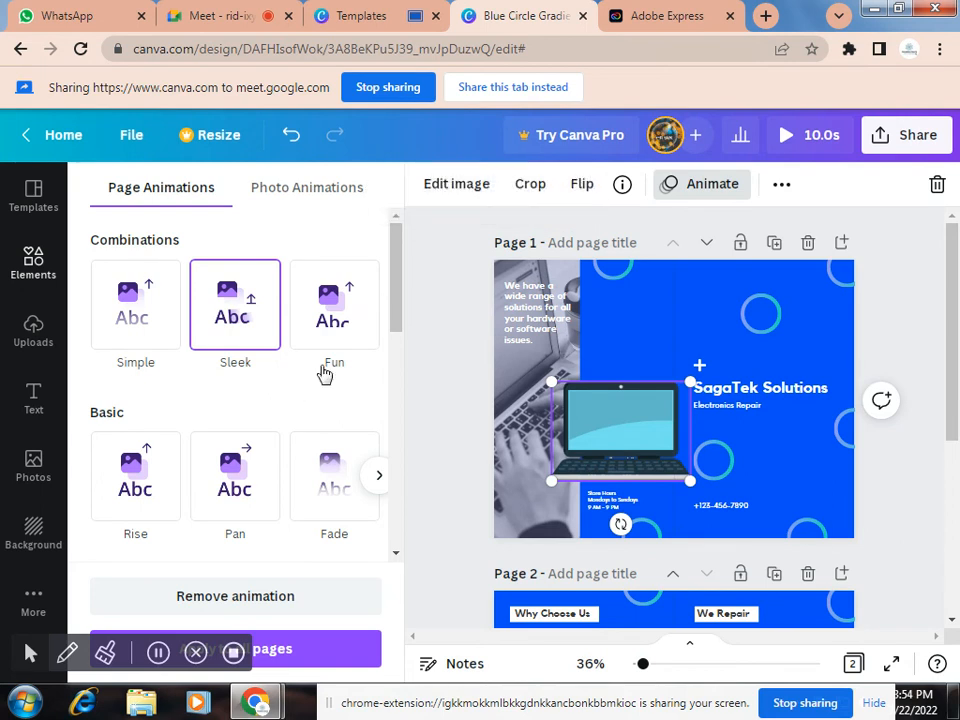
click(327, 343)
Examine the Basic, Scale, Exaggerate, Photo Movement and Slide in & out page animations, and remove the animation from page 1.
scroll(327, 343, down, 1)
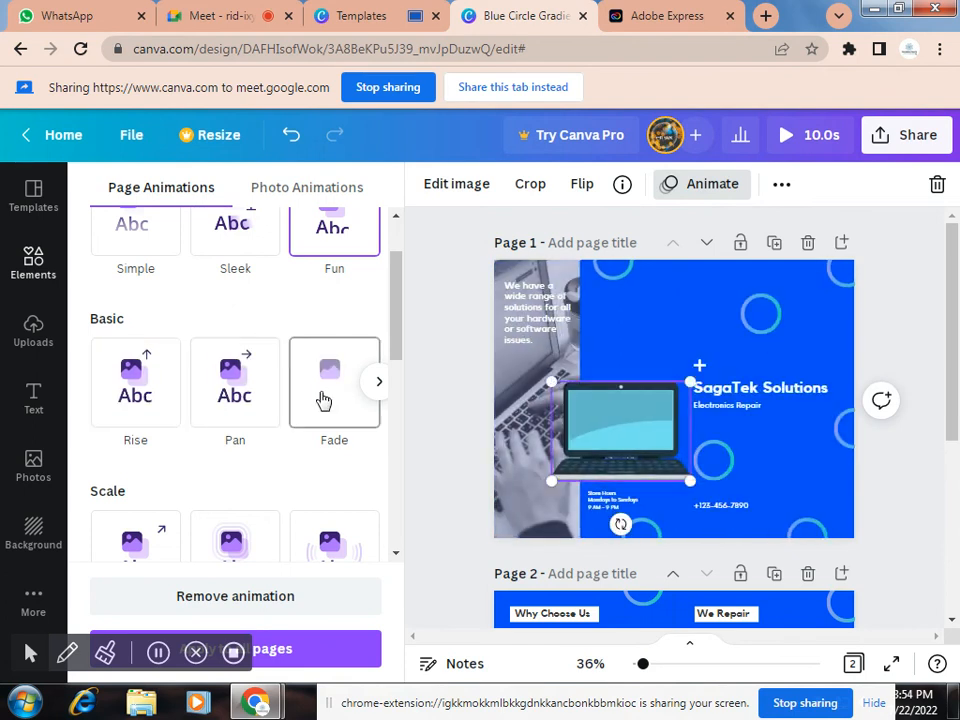
scroll(323, 398, down, 2)
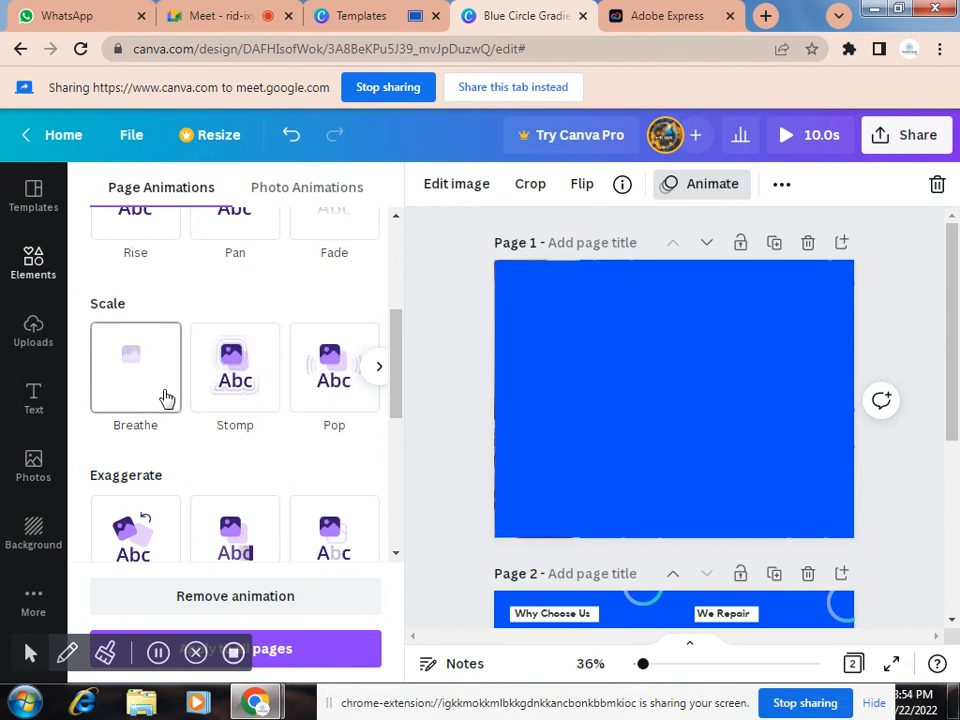
scroll(166, 398, down, 1)
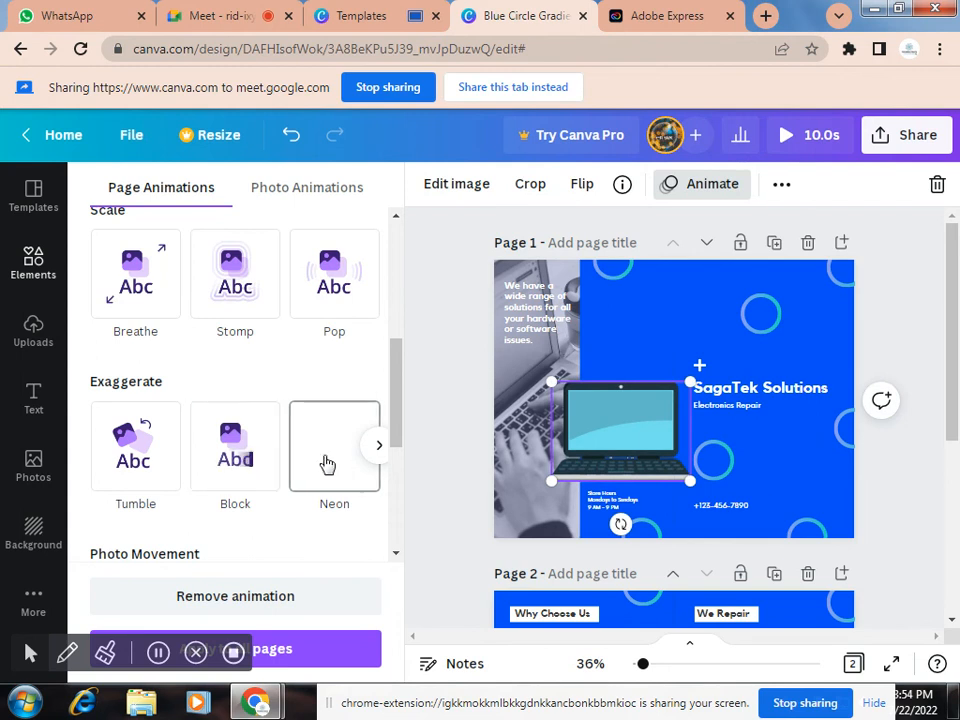
click(381, 452)
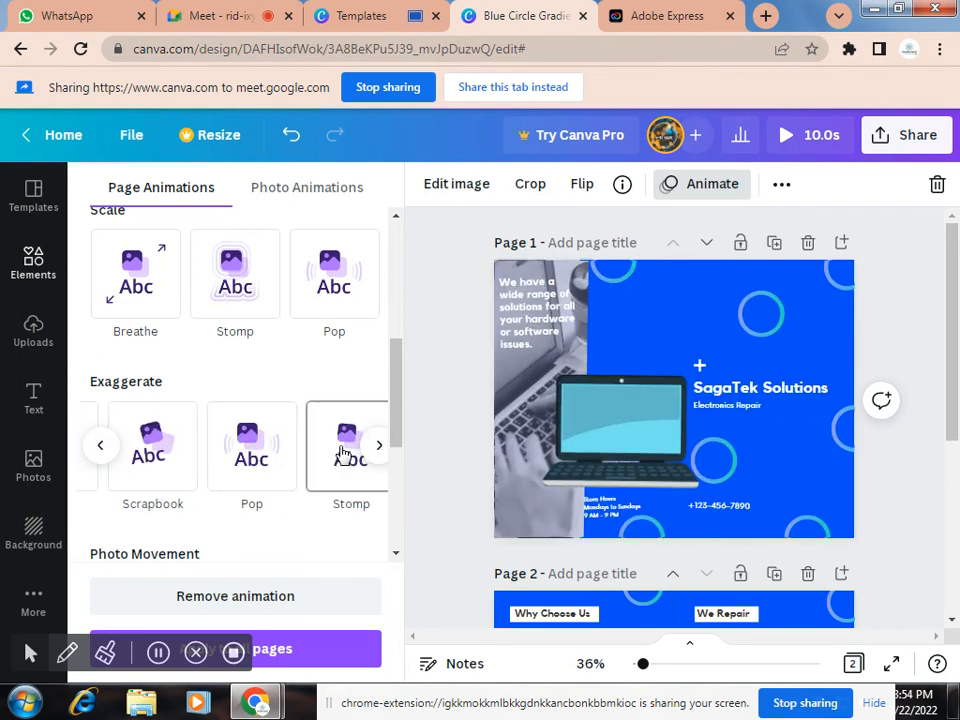
scroll(285, 454, down, 3)
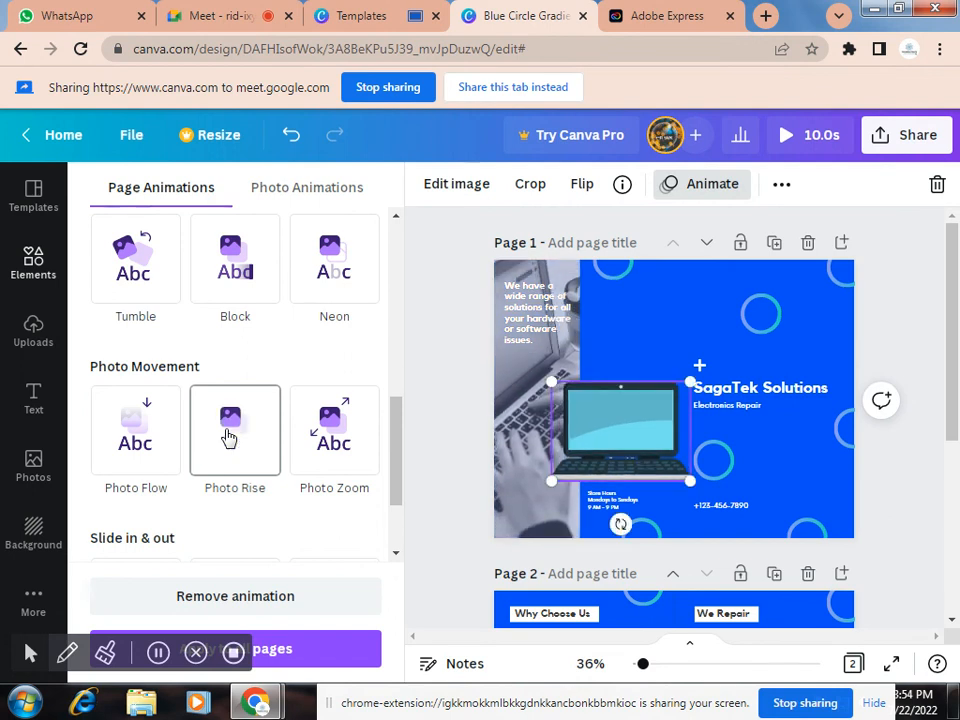
scroll(228, 436, down, 2)
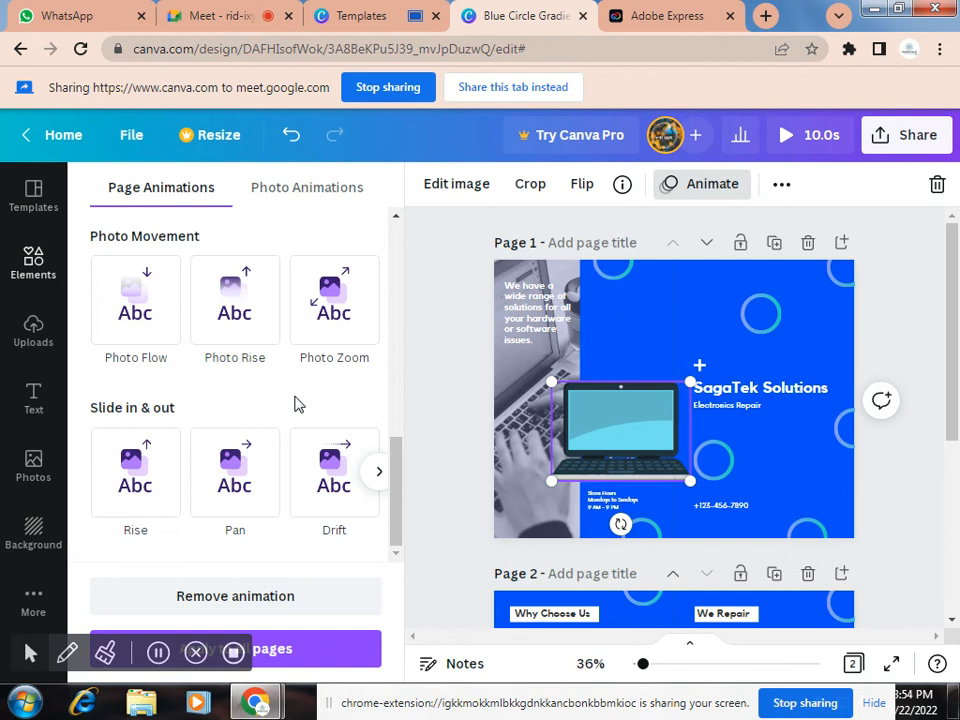
click(379, 476)
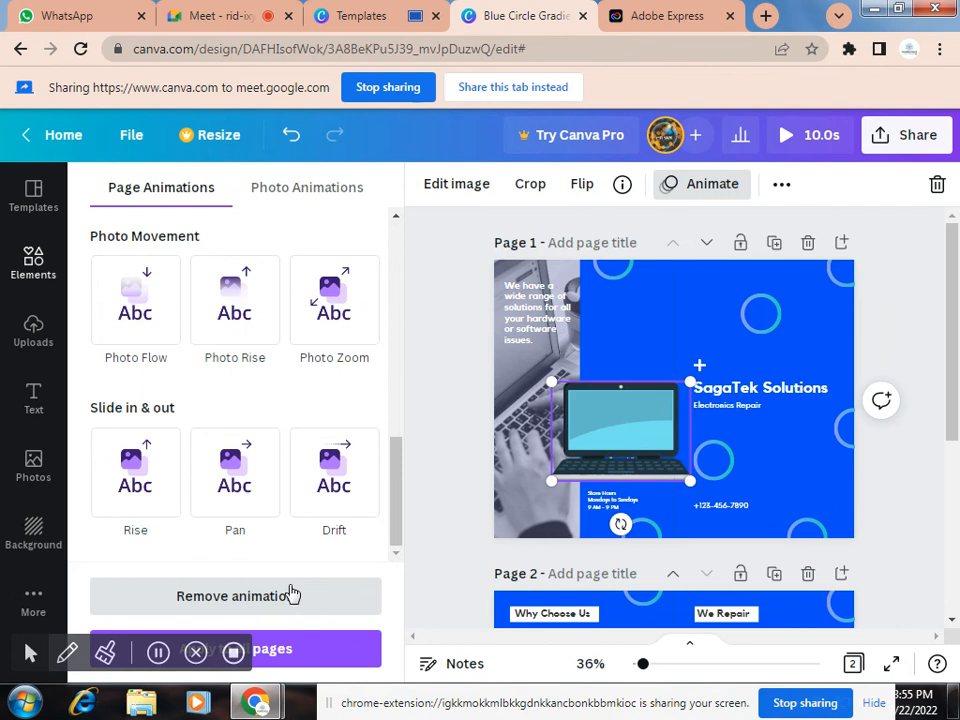
scroll(290, 594, up, 1)
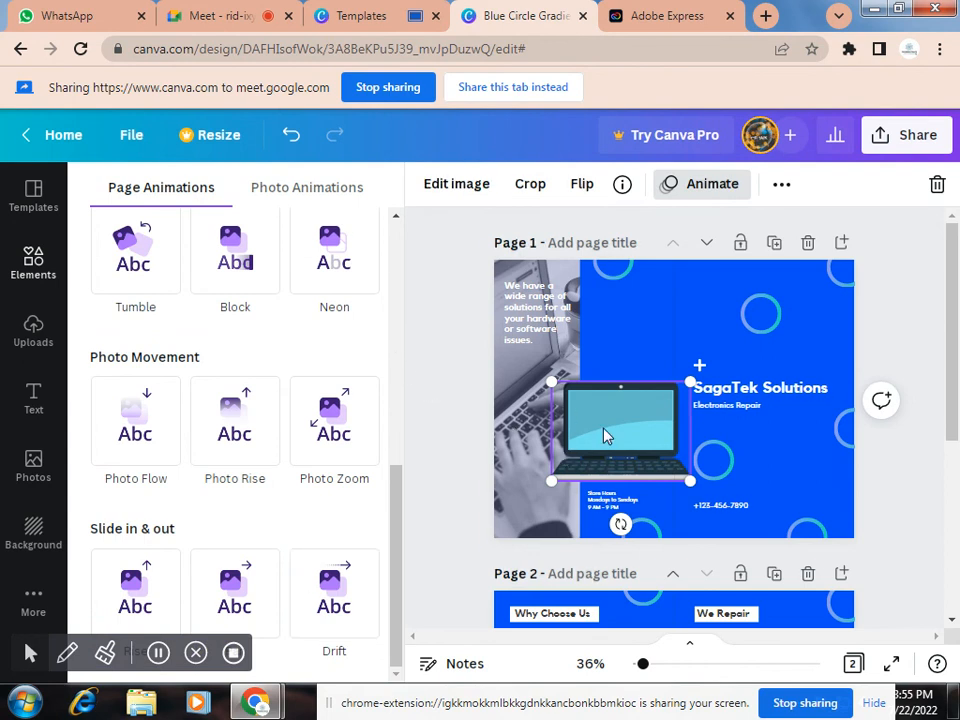
Move the laptop graphic up and right over the Find Us column on page 1 and send it backward.
click(611, 401)
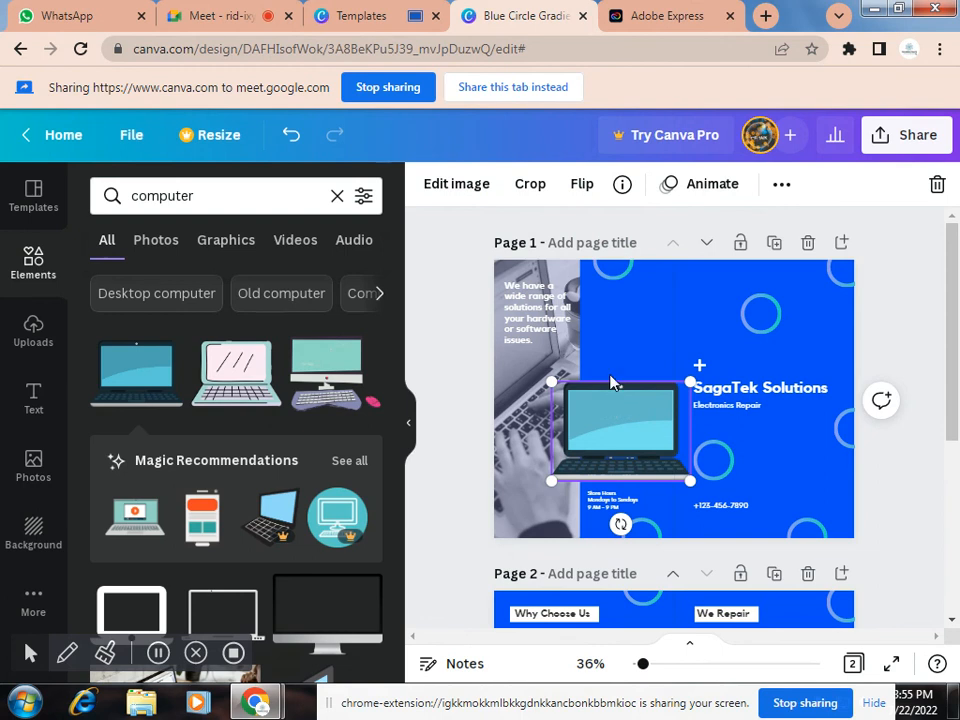
click(782, 186)
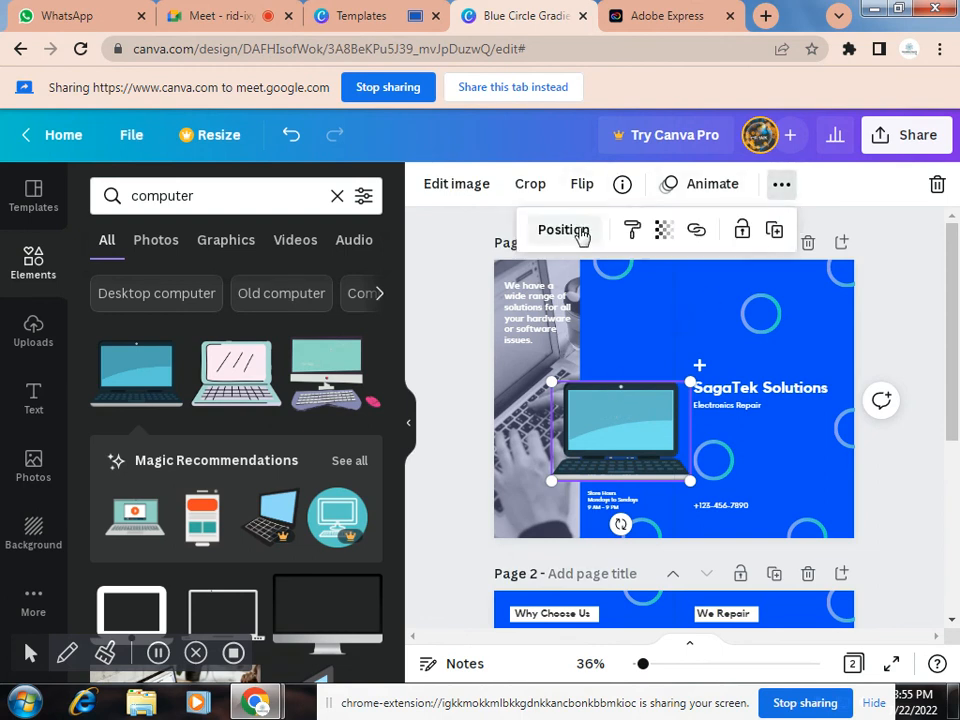
drag(636, 429, 671, 375)
click(782, 184)
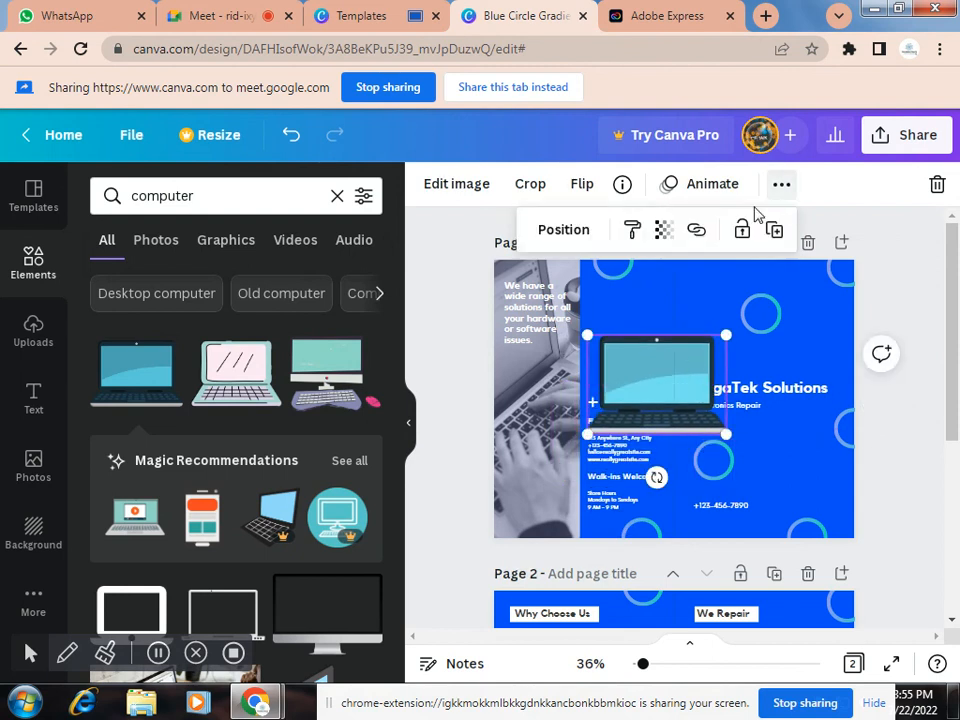
click(582, 231)
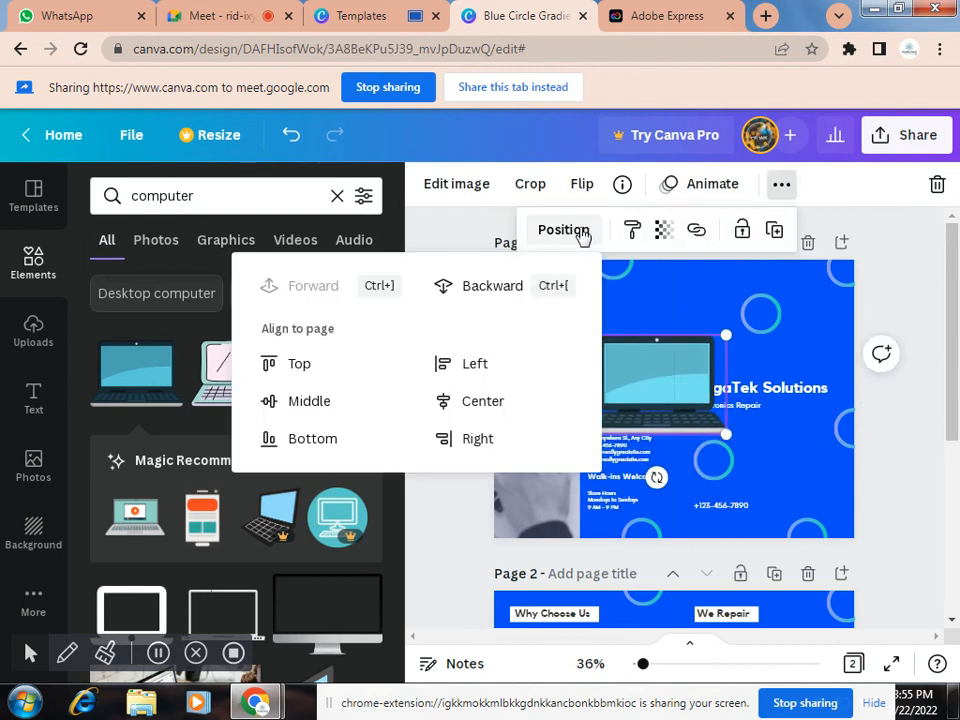
click(474, 289)
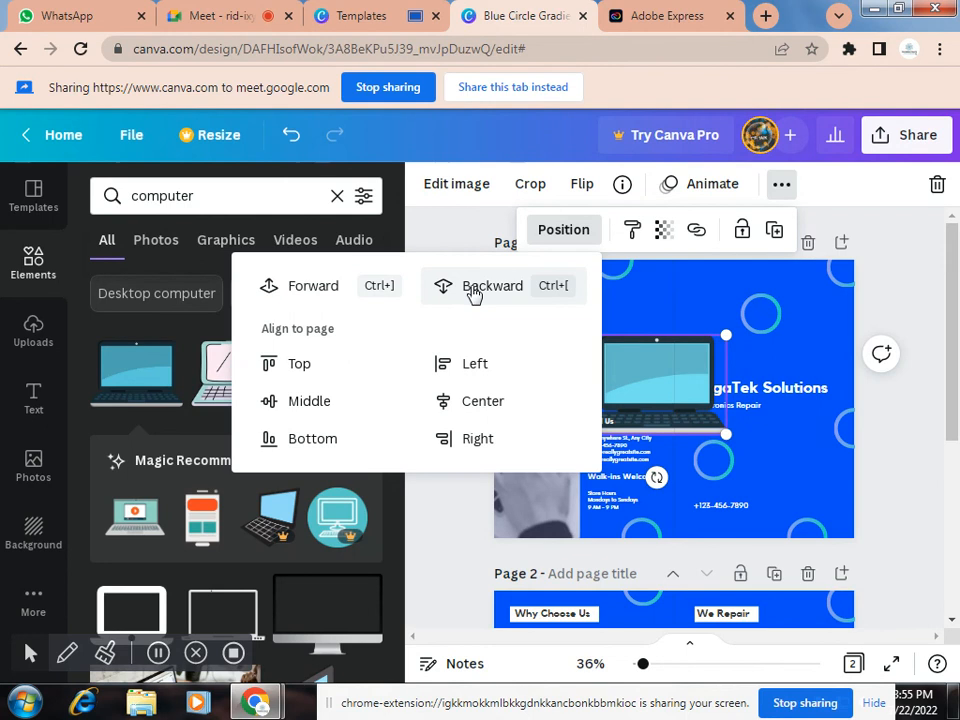
Move the laptop onto the SagaTek Solutions title, send it backward behind the text, and bring it forward again.
drag(669, 412, 757, 415)
click(781, 185)
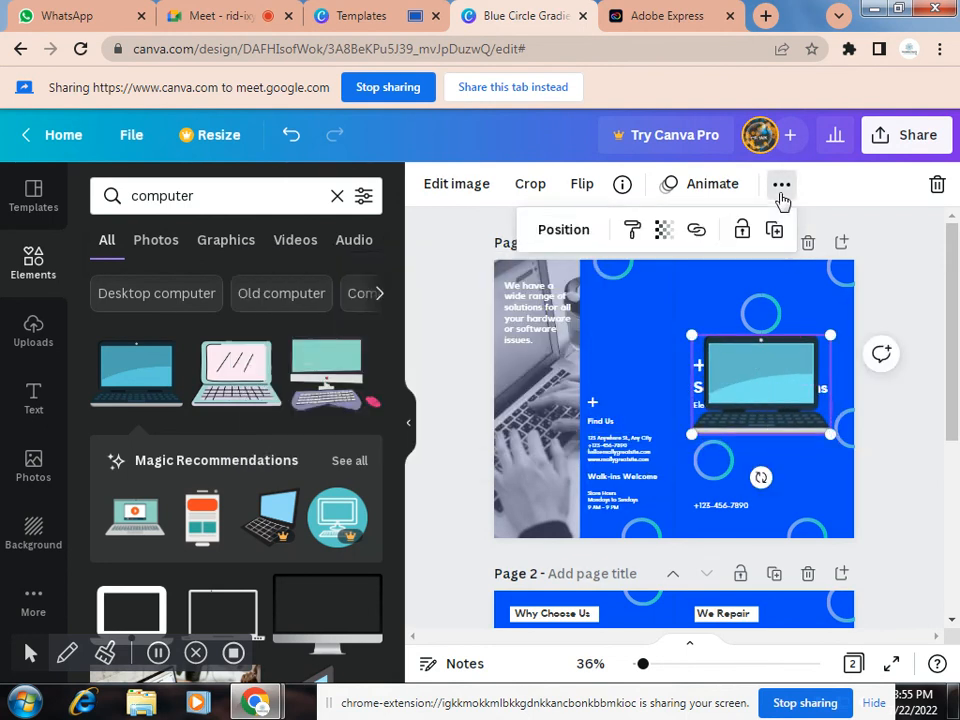
click(578, 234)
click(493, 280)
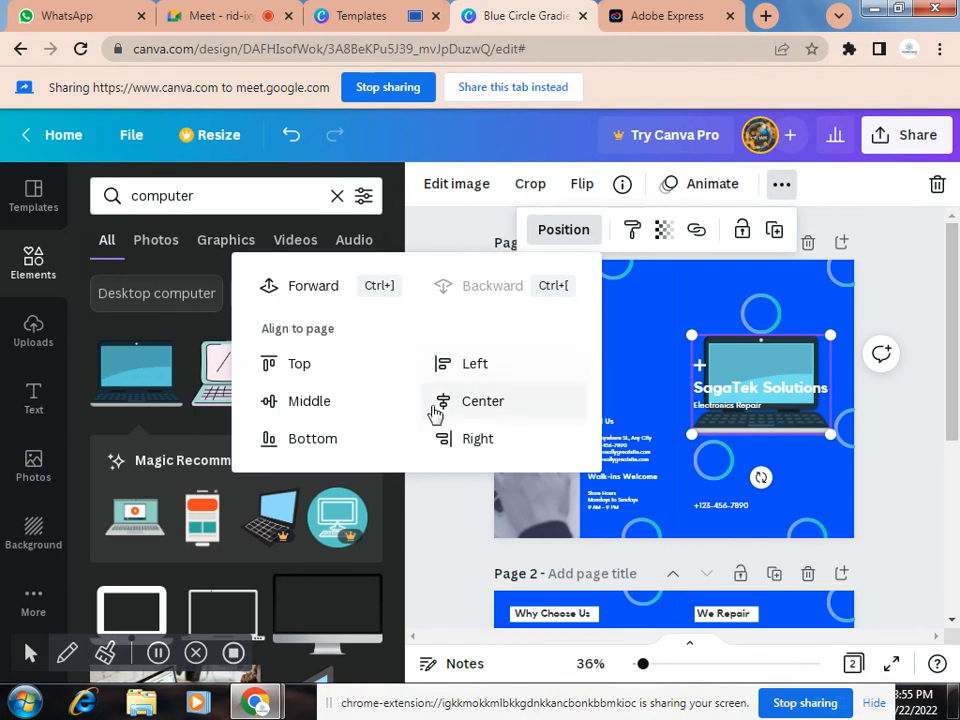
click(334, 290)
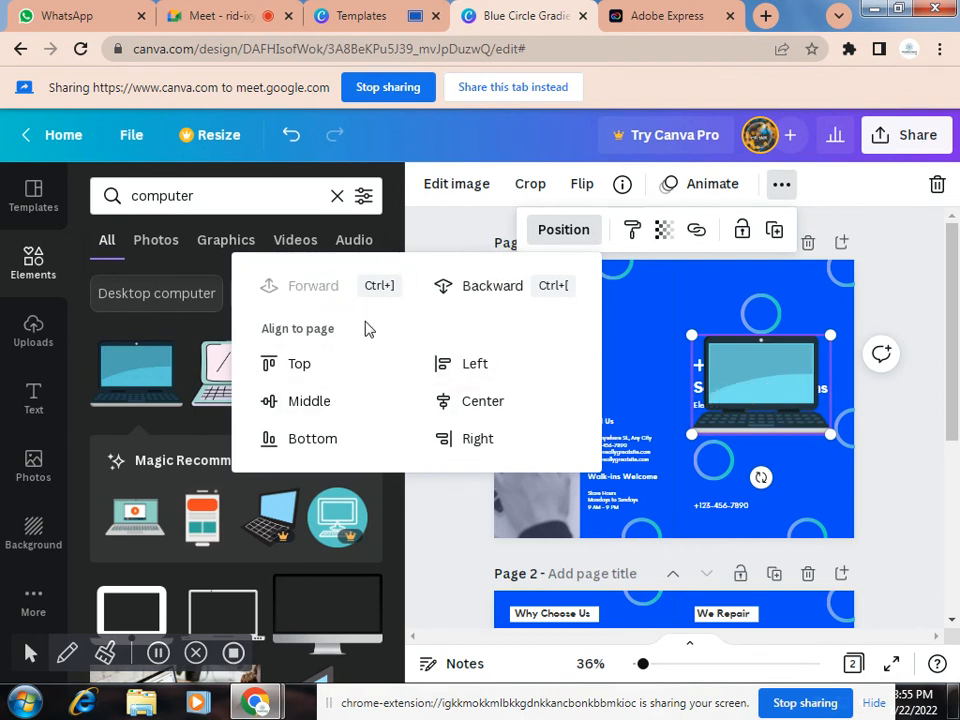
Try aligning the laptop graphic to the page's left, center and right.
click(475, 370)
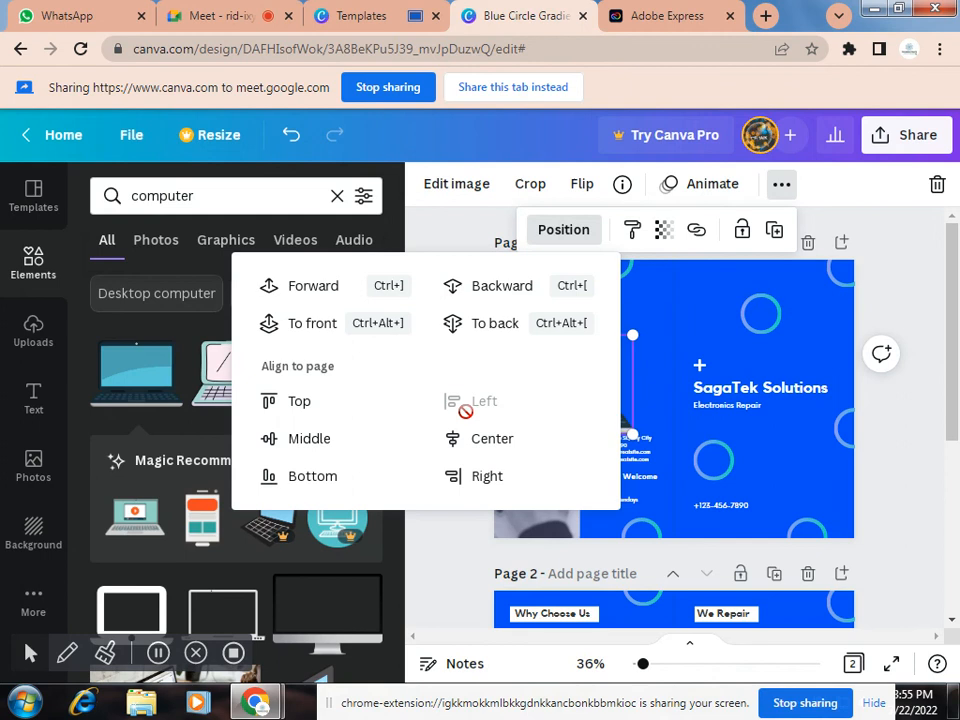
click(497, 452)
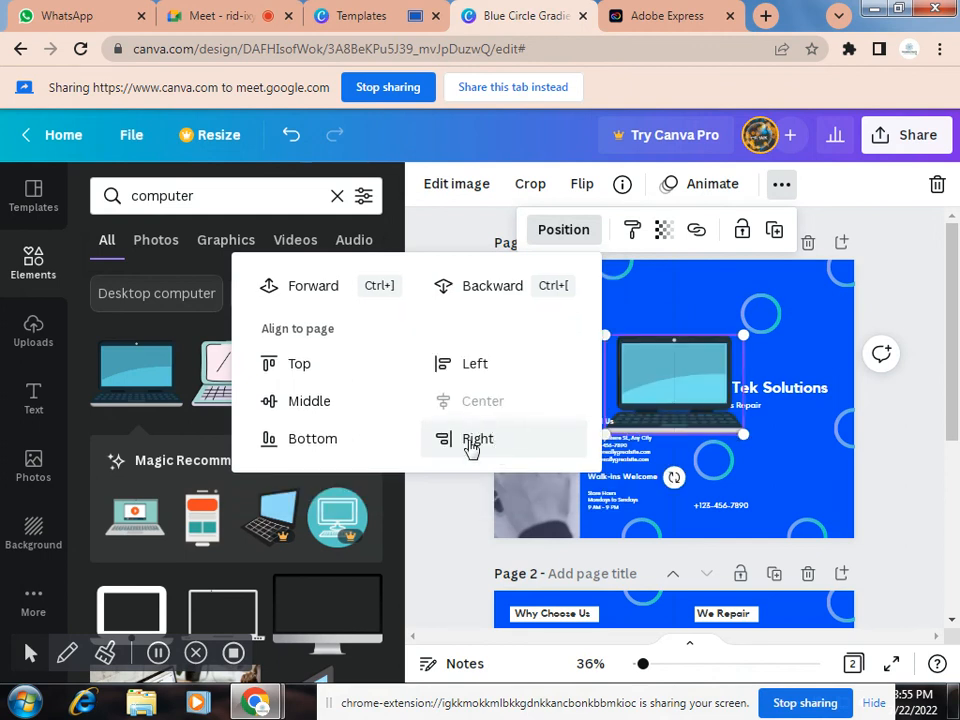
click(467, 443)
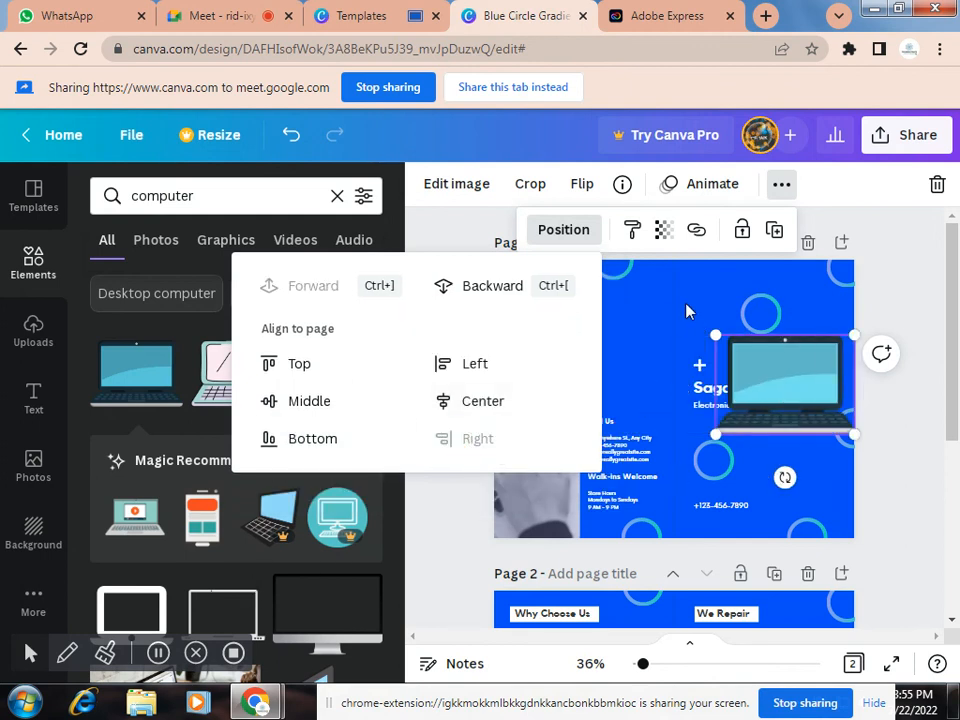
Place the laptop graphic just above the Electronics Repair line on page 1 and set its transparency to 100.
click(652, 323)
drag(790, 381, 774, 345)
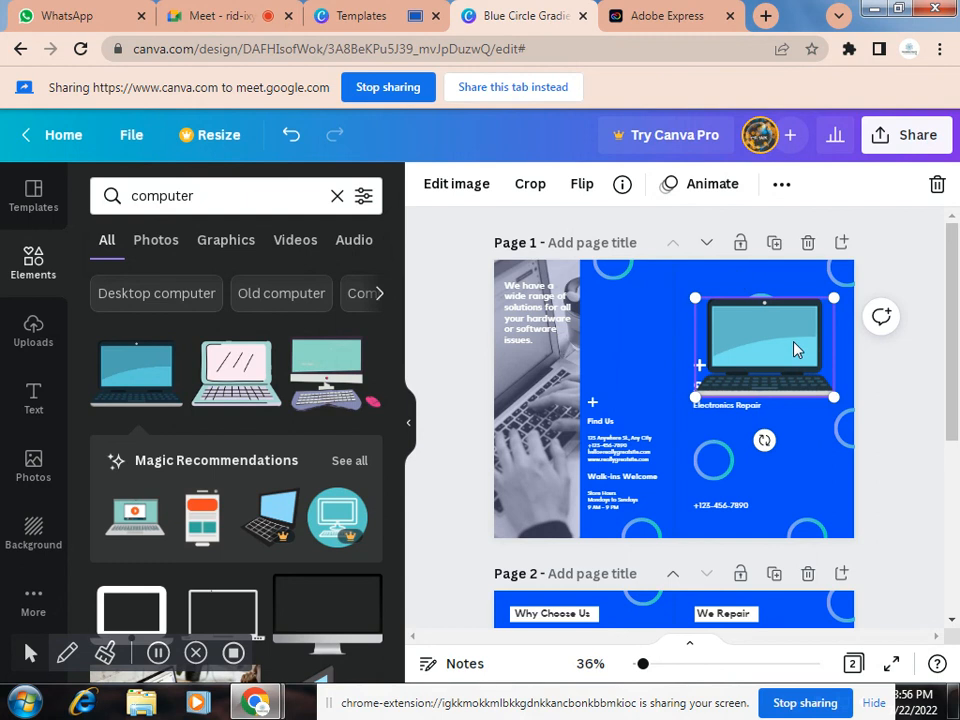
click(785, 186)
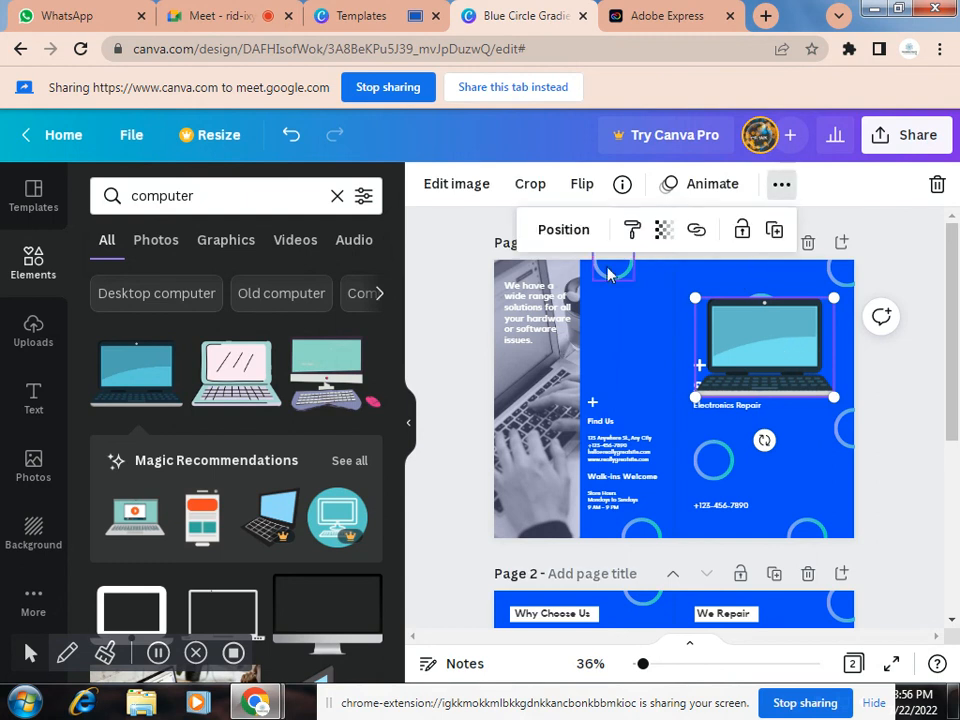
click(666, 238)
mouse_move(651, 314)
mouse_down()
mouse_move(580, 307)
mouse_move(513, 316)
mouse_move(531, 306)
mouse_move(665, 314)
mouse_move(559, 306)
mouse_move(468, 314)
mouse_move(668, 313)
mouse_up()
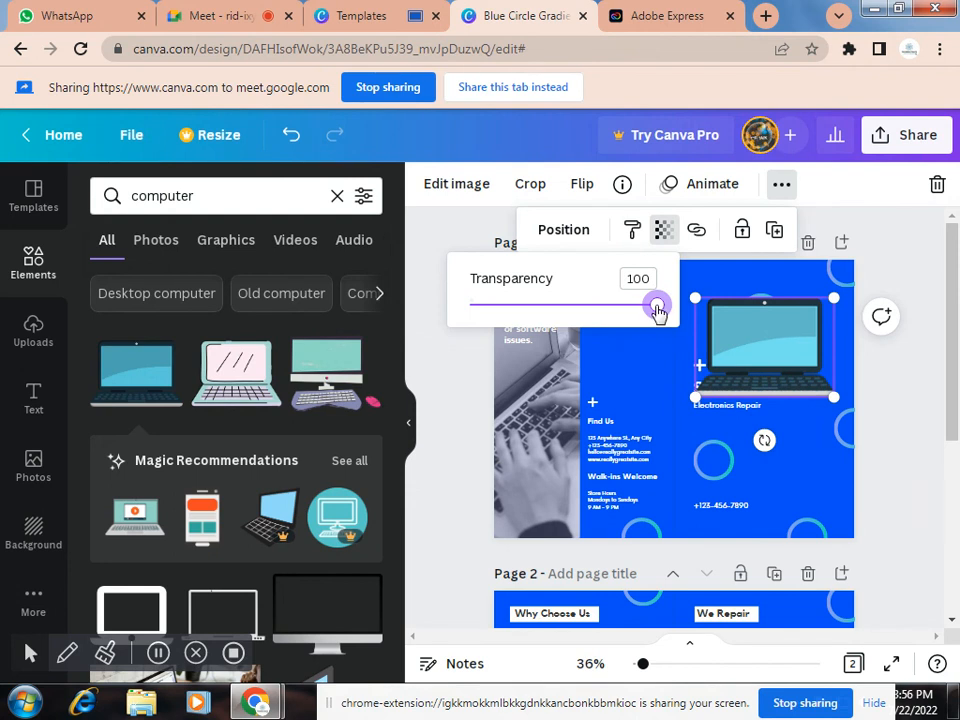
Examine the link options for the laptop graphic and close them without adding a link.
click(697, 231)
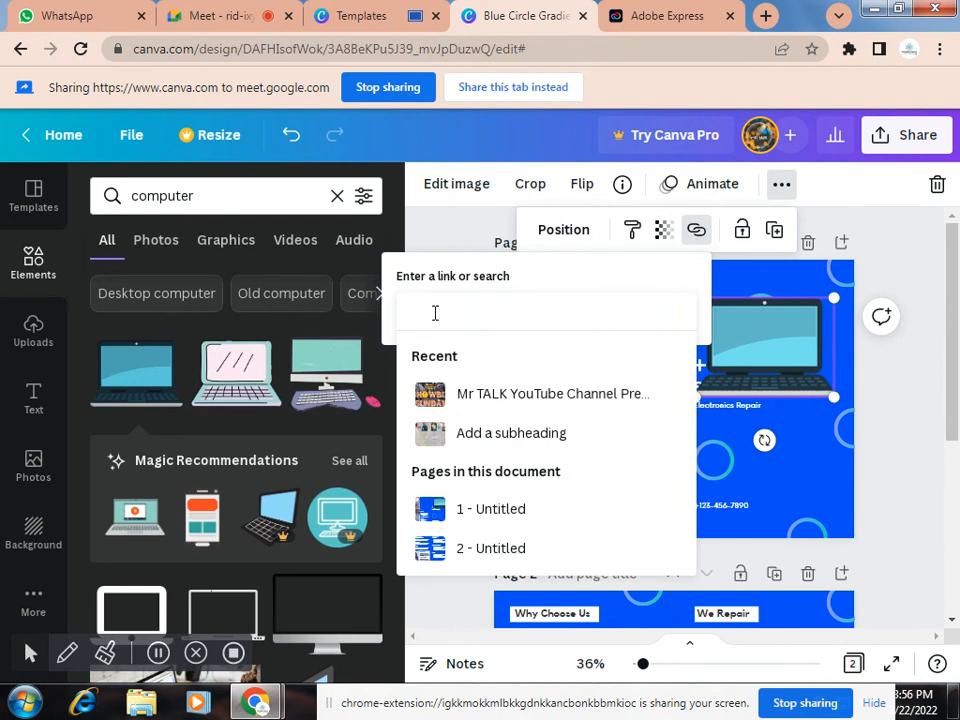
right_click(624, 306)
key(Escape)
key(Escape)
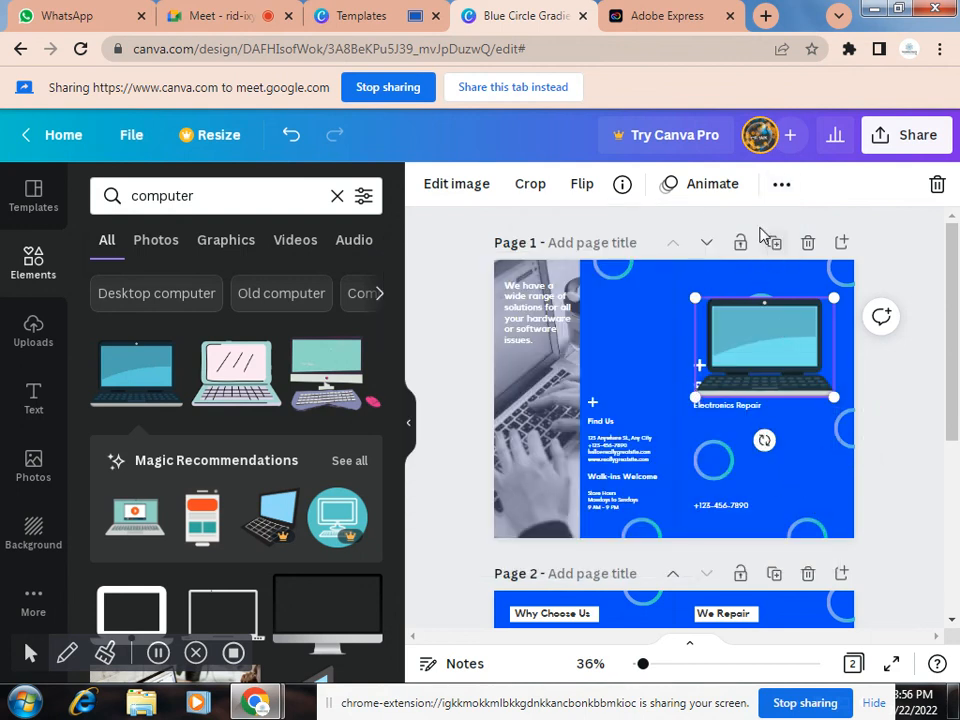
click(781, 184)
click(579, 249)
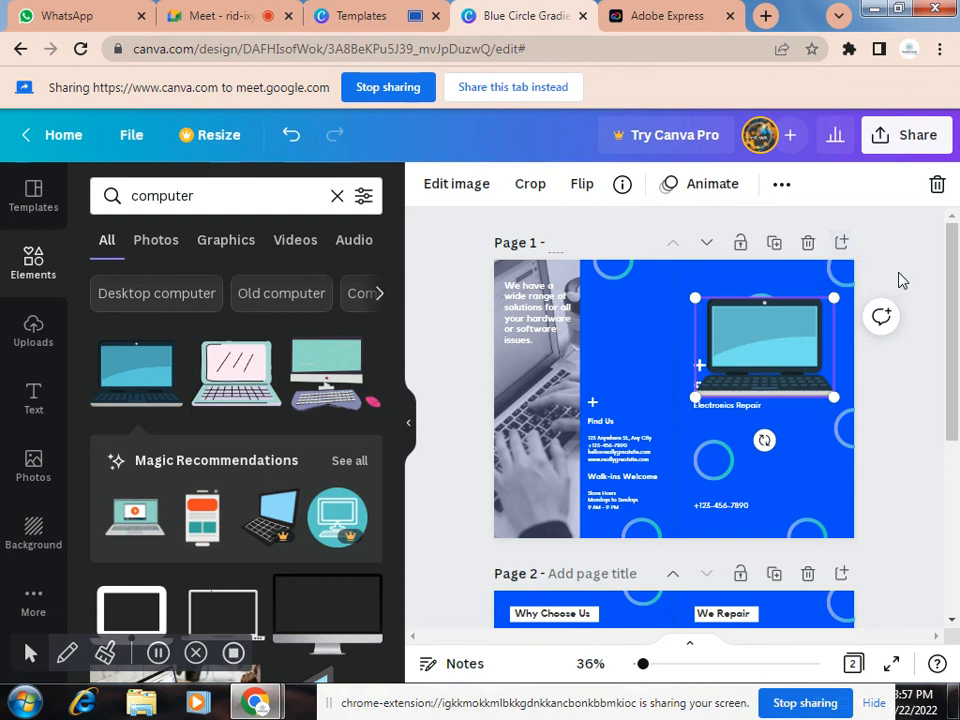
drag(675, 700, 646, 700)
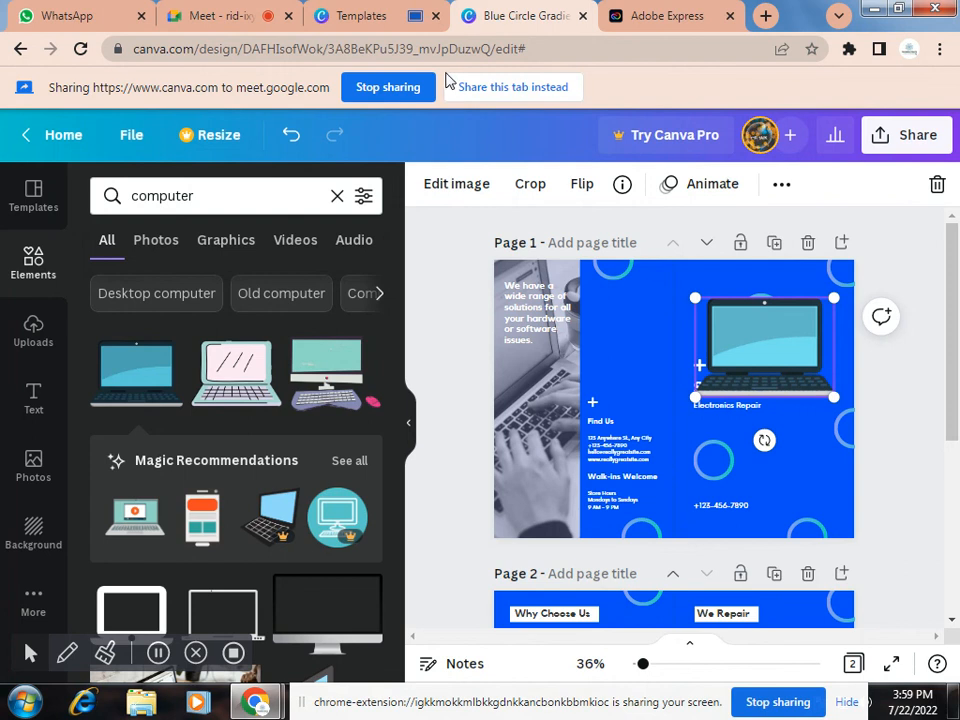
Switch to the Google Meet call, read the in-call messages and close the chat.
click(229, 10)
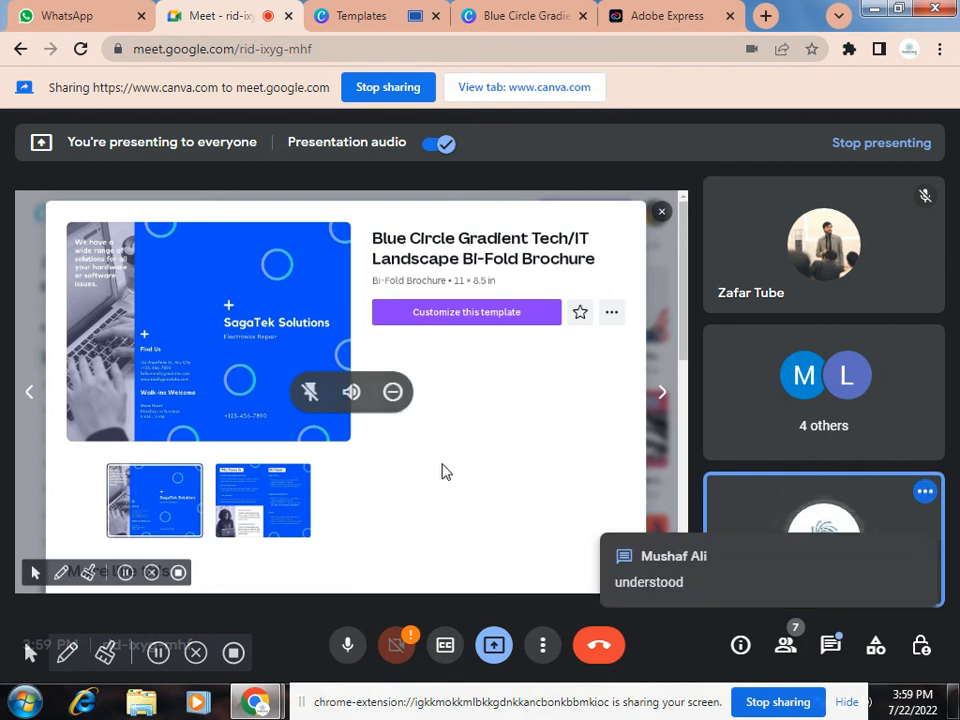
click(836, 649)
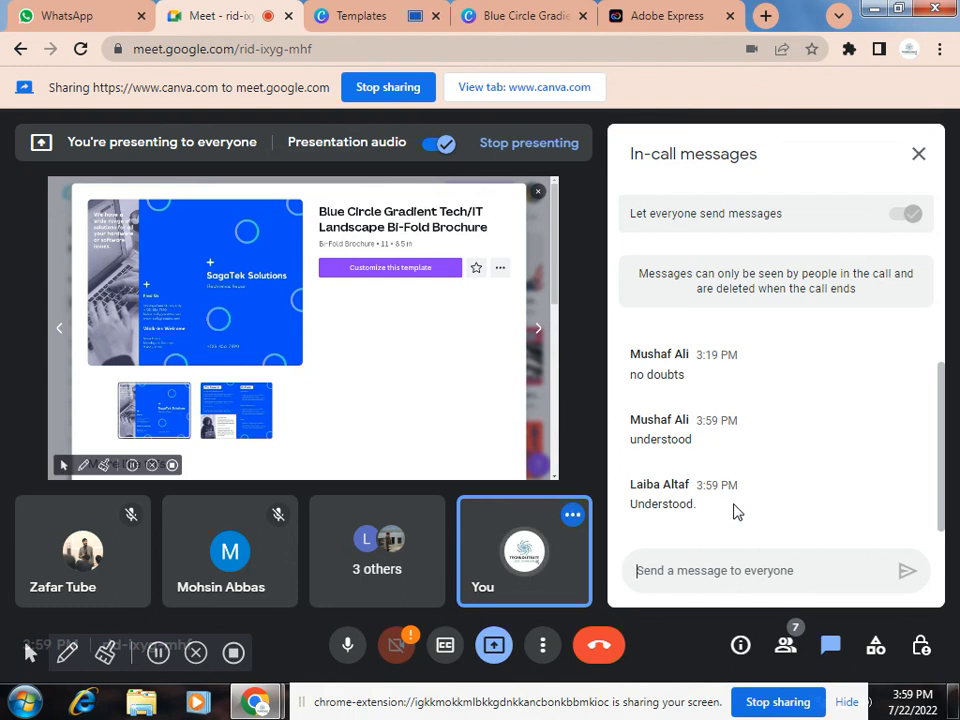
click(918, 155)
mouse_move(650, 410)
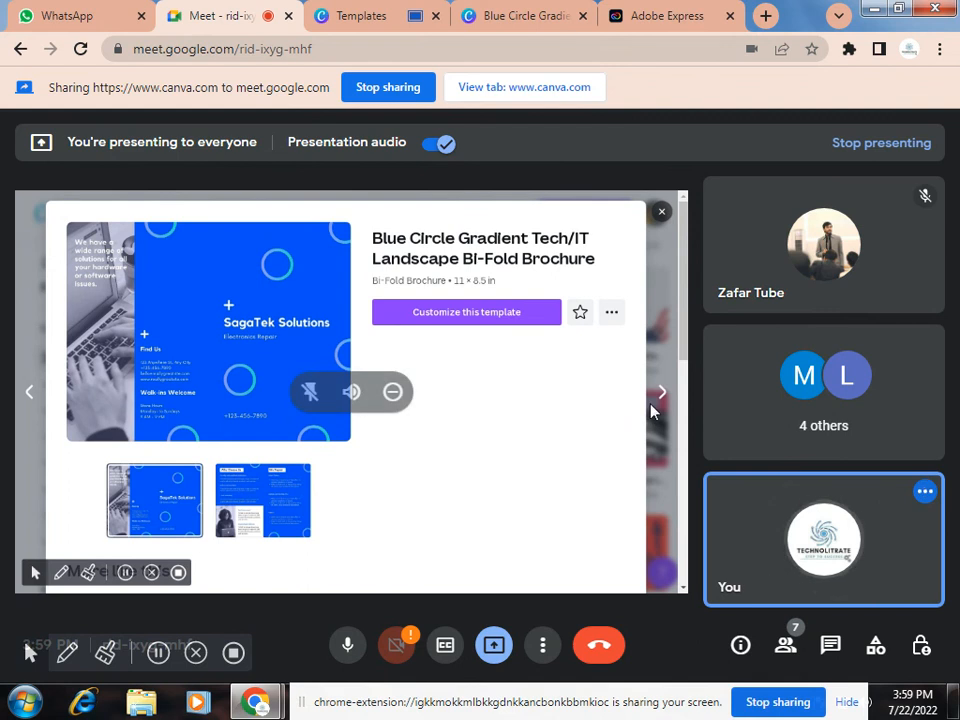